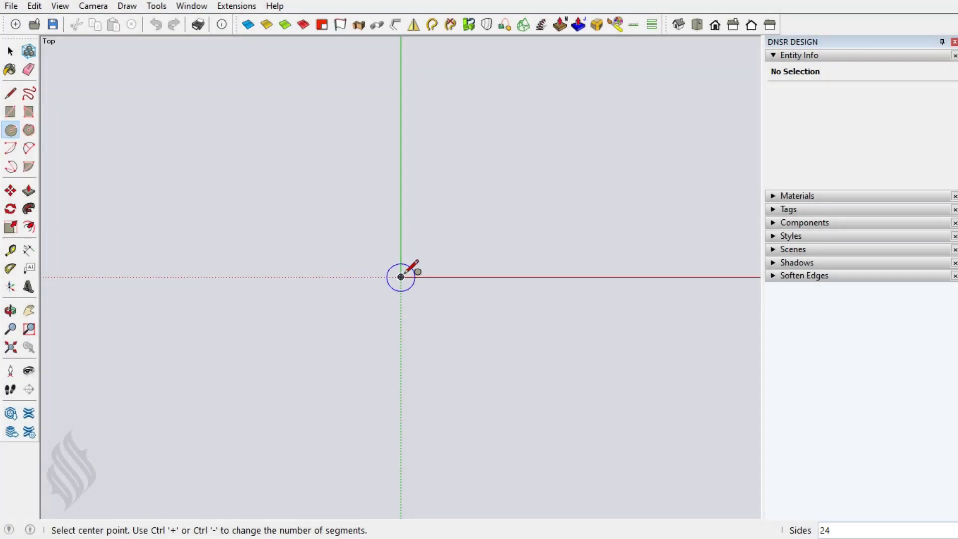
Step: Draw a 20 cm circle at the origin, give it 72 segments and make it a group
left_click(400, 277)
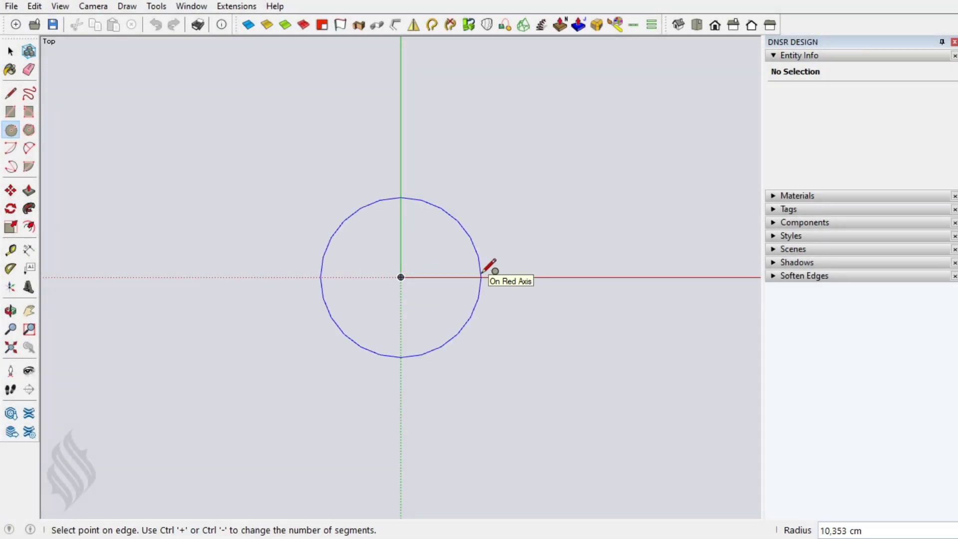
type("20")
key("Return")
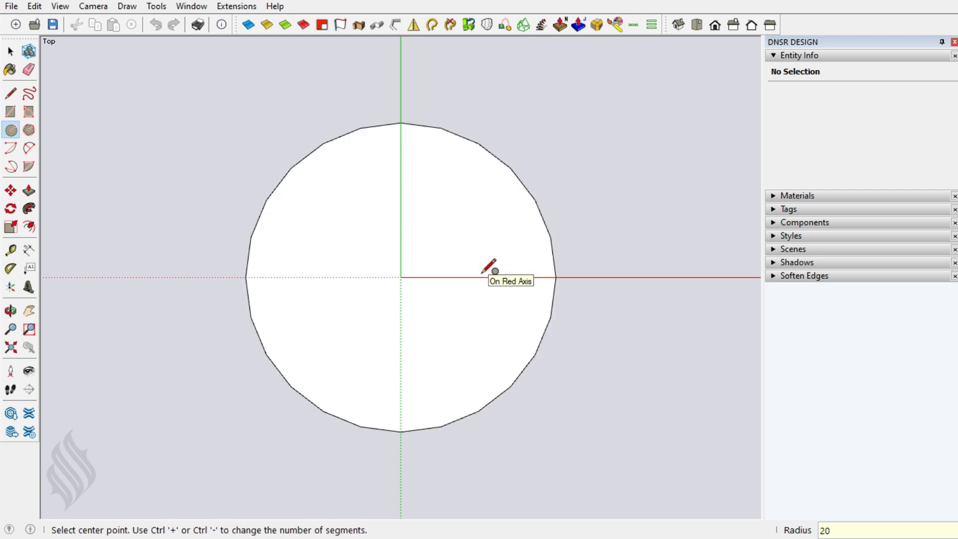
key("space")
left_click(553, 239)
double_click(869, 126)
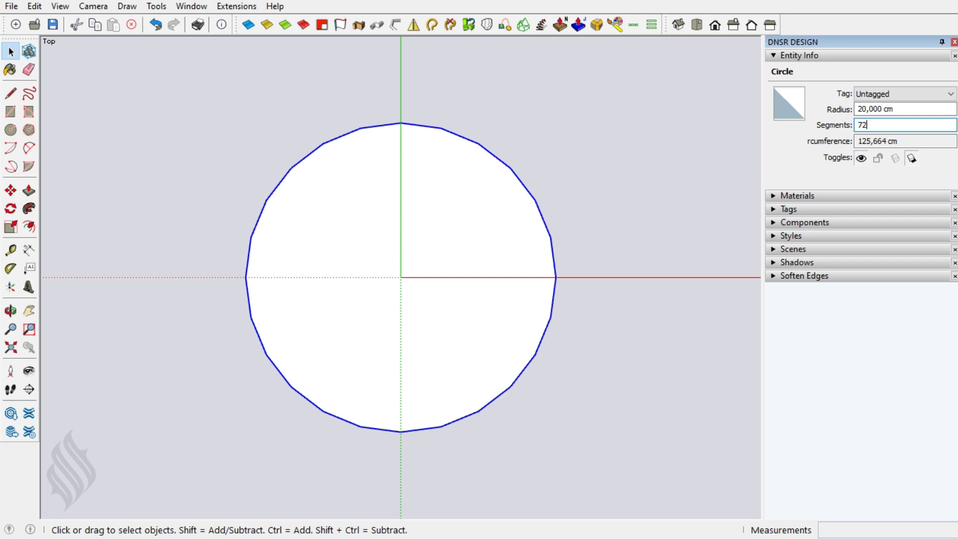
key("Return")
double_click(456, 247)
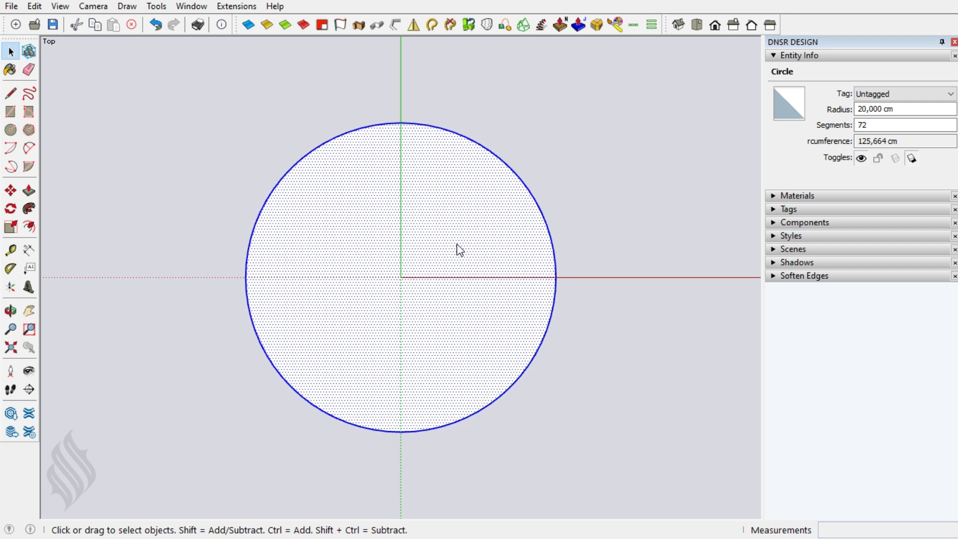
right_click(456, 247)
left_click(496, 245)
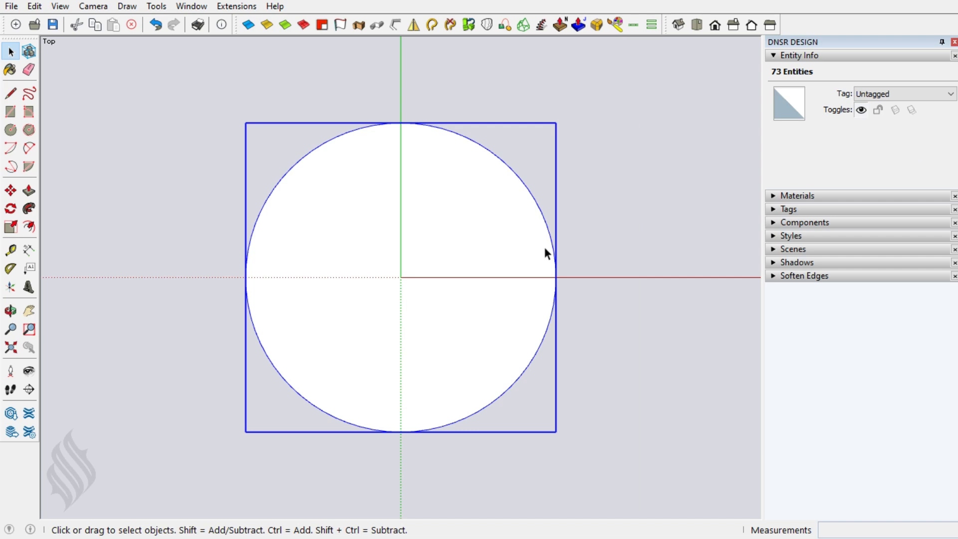
left_click(574, 249)
Step: Draw a 26 cm outer circle at the origin, give it 72 segments and group it
key("c")
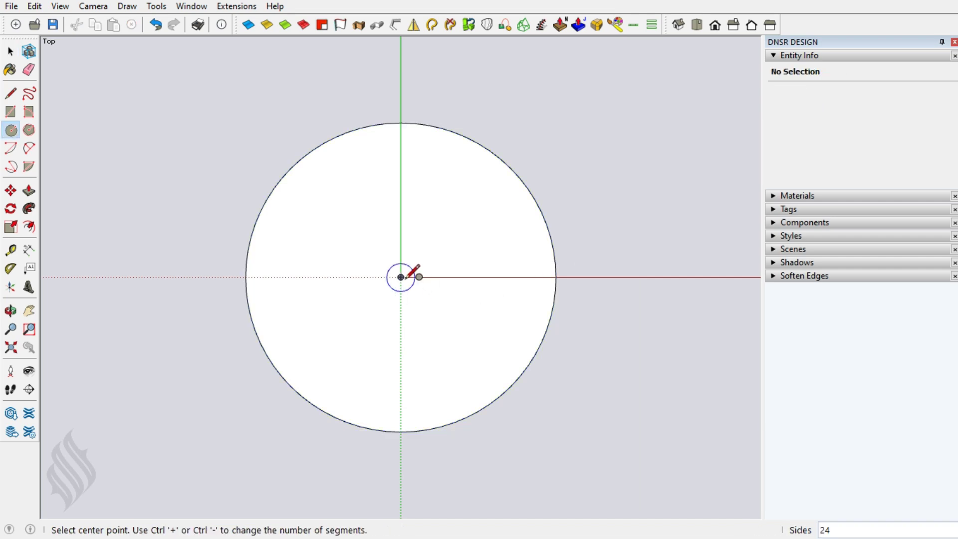
left_click(402, 276)
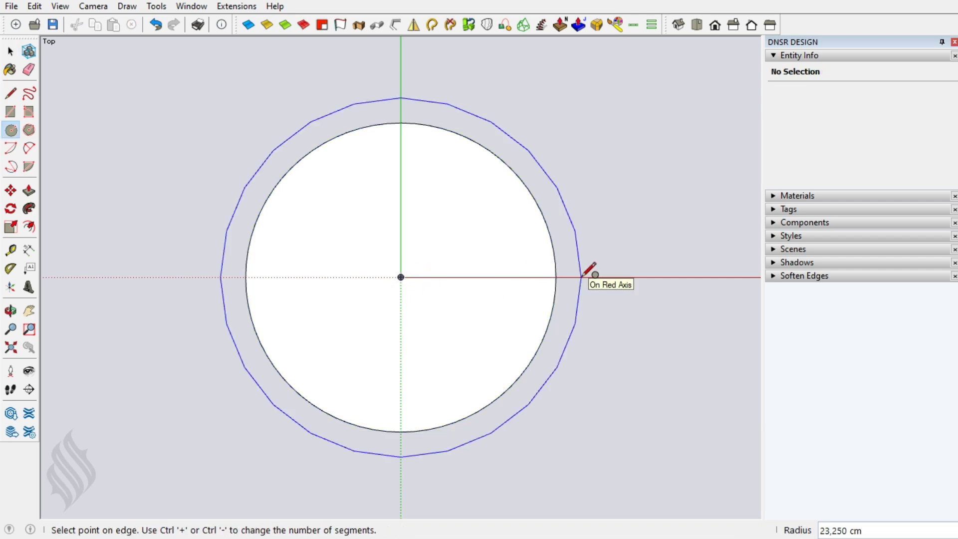
type("29")
key("Return")
key("space")
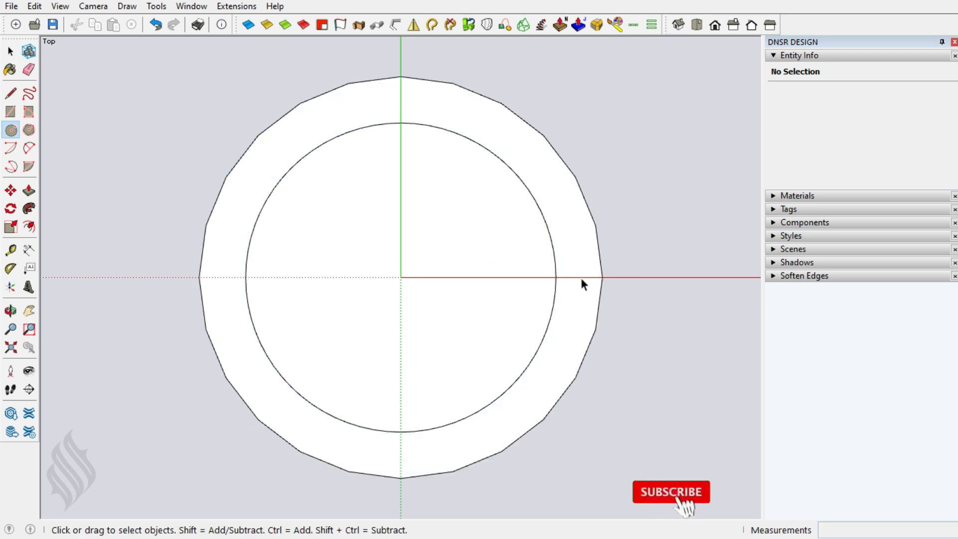
left_click(599, 260)
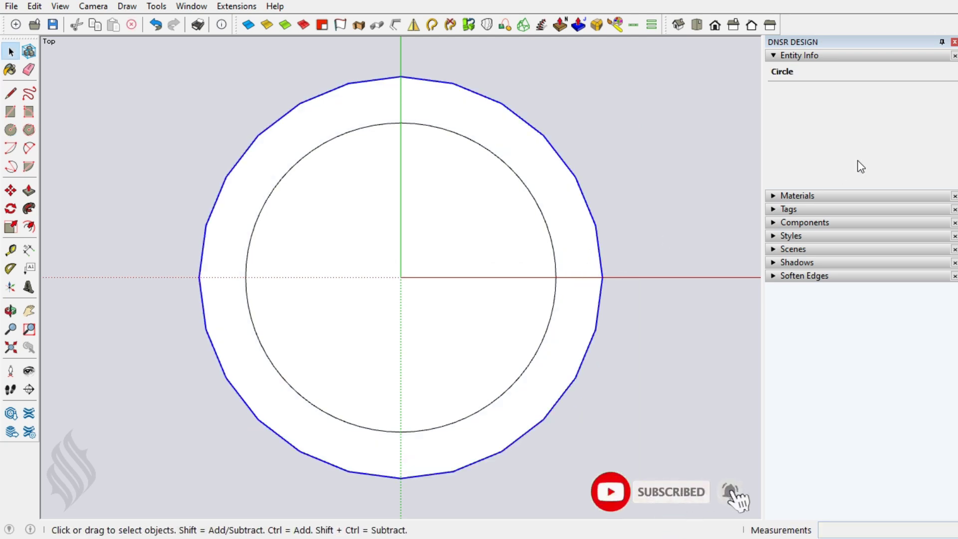
double_click(869, 126)
type("72")
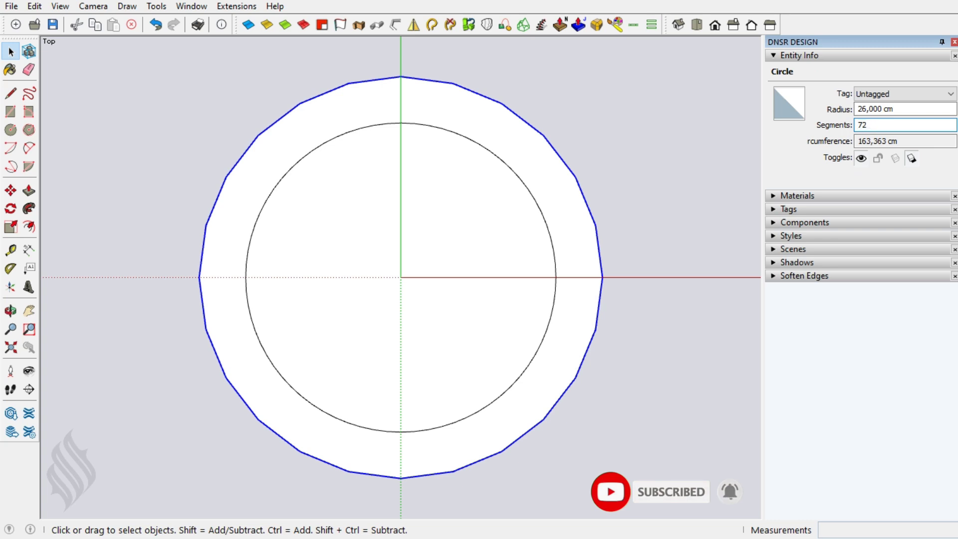
key("Return")
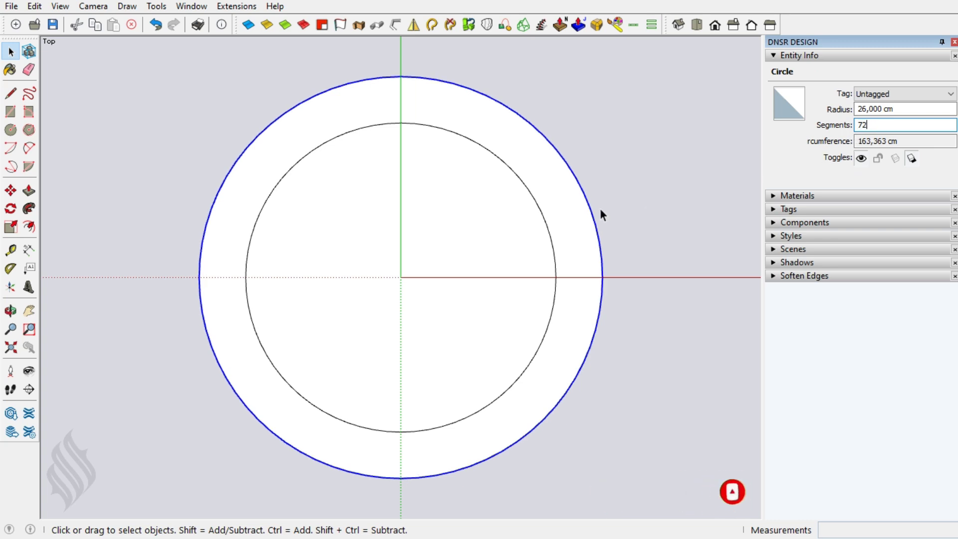
double_click(567, 212)
right_click(568, 214)
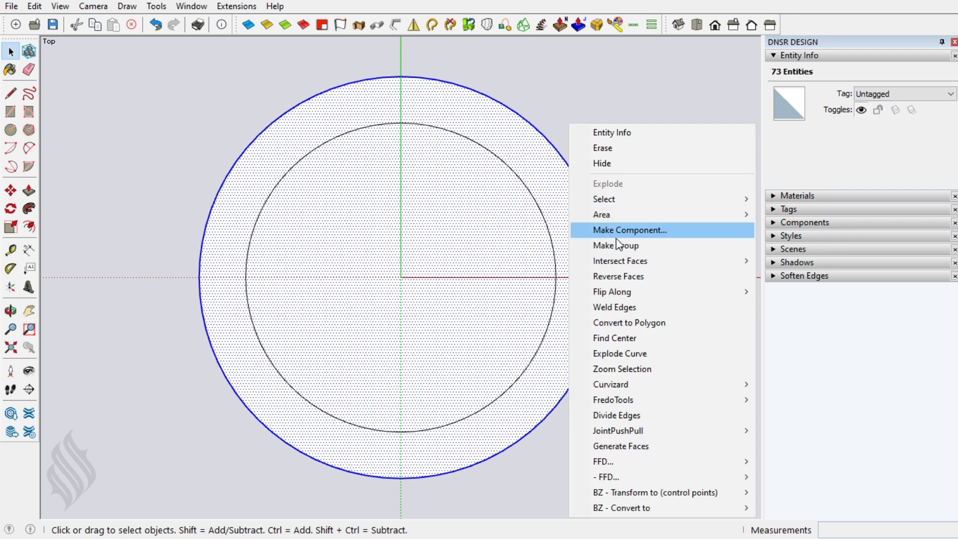
left_click(624, 246)
left_click(628, 265)
Step: Move the 26 cm circle group 33 cm straight up along the blue axis
middle_click_drag(487, 414, 420, 244)
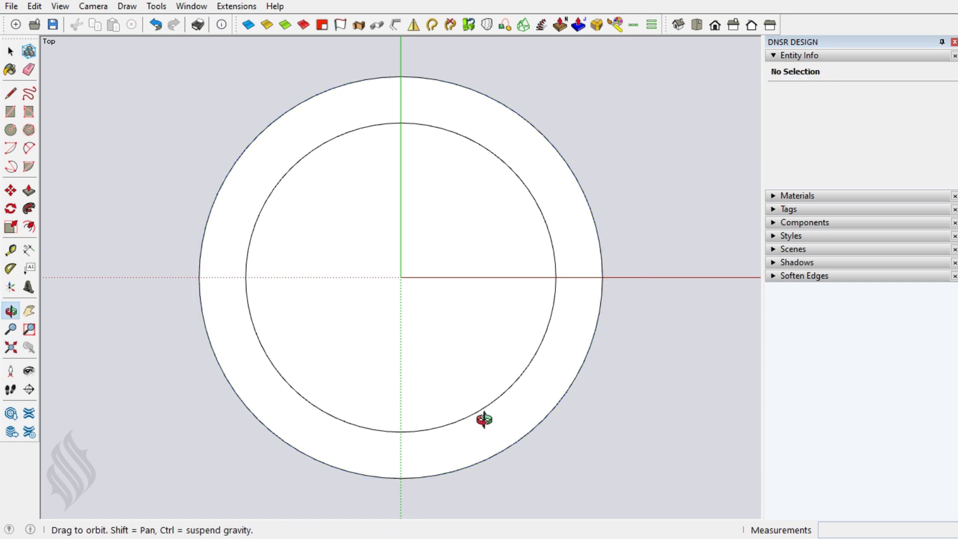
mouse_move(421, 244)
left_mouse_down()
mouse_move(441, 359)
mouse_move(366, 159)
left_mouse_up()
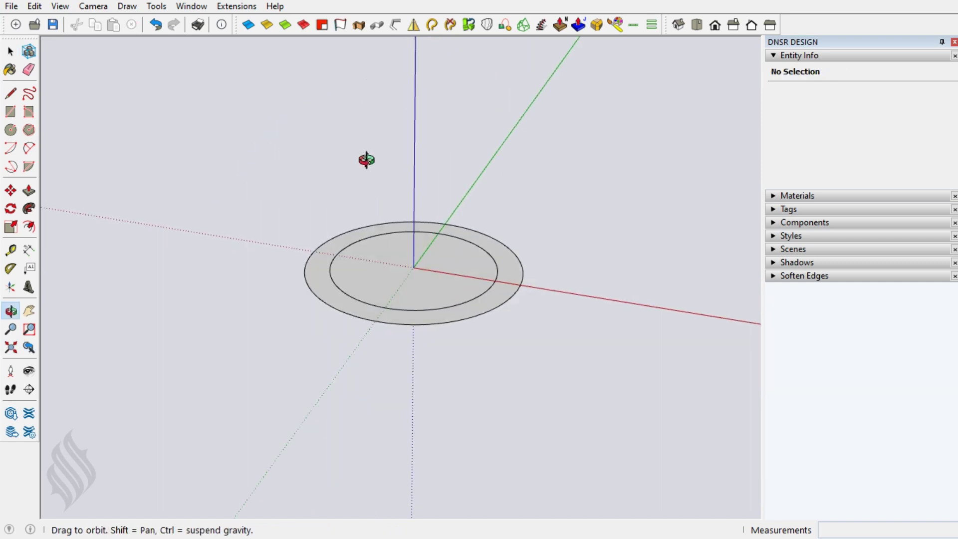
key("space")
left_click(390, 323)
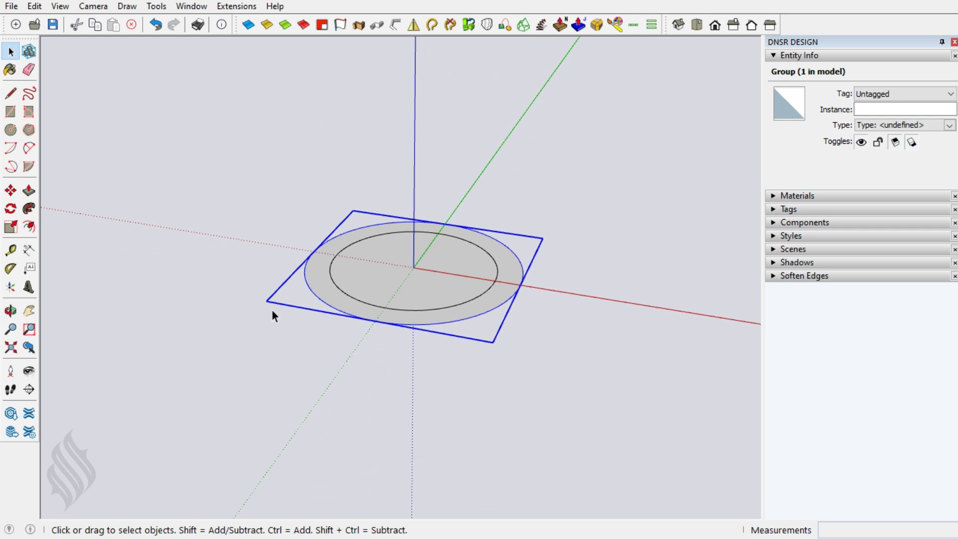
key("m")
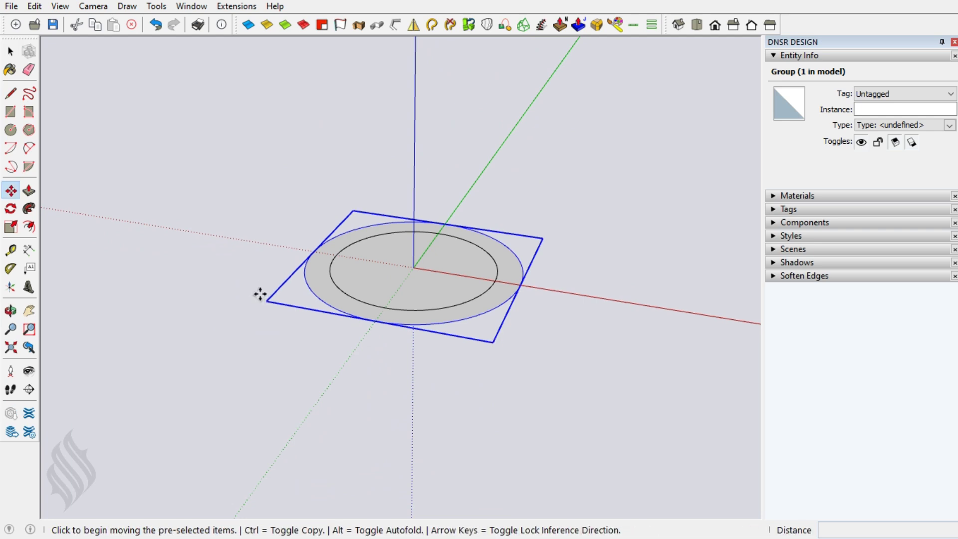
left_click(266, 300)
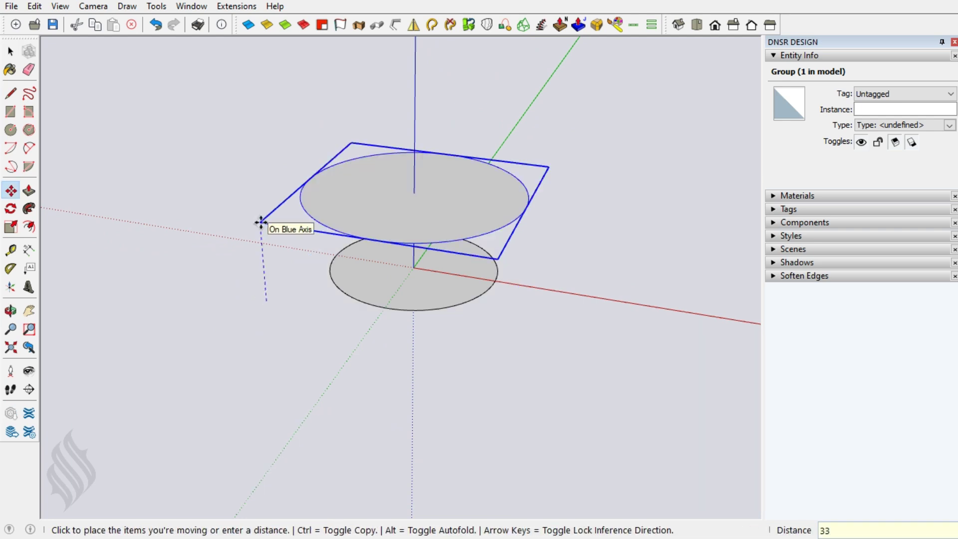
key("Return")
key("space")
left_click(308, 220)
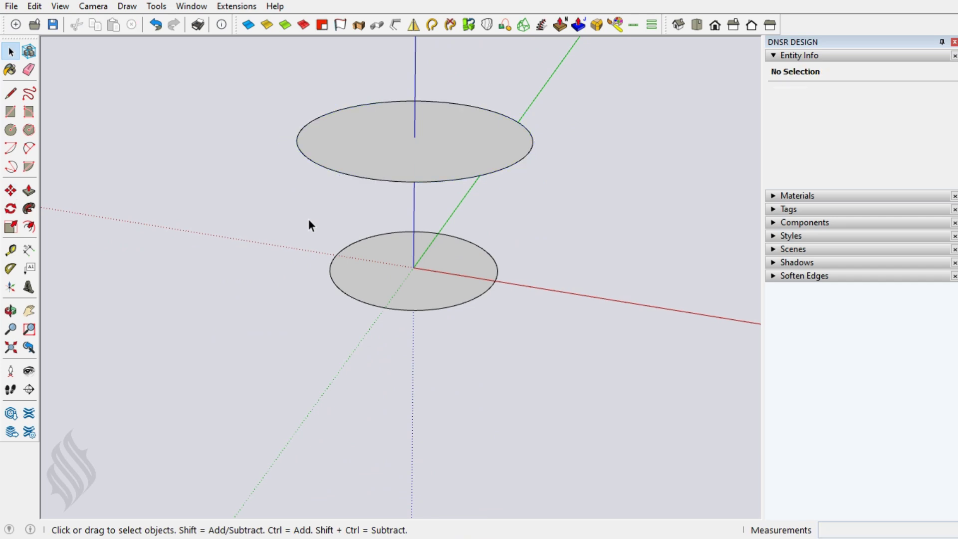
mouse_move(396, 251)
middle_mouse_down()
mouse_move(311, 259)
mouse_move(291, 250)
mouse_move(344, 274)
mouse_move(379, 318)
mouse_move(384, 342)
middle_mouse_up()
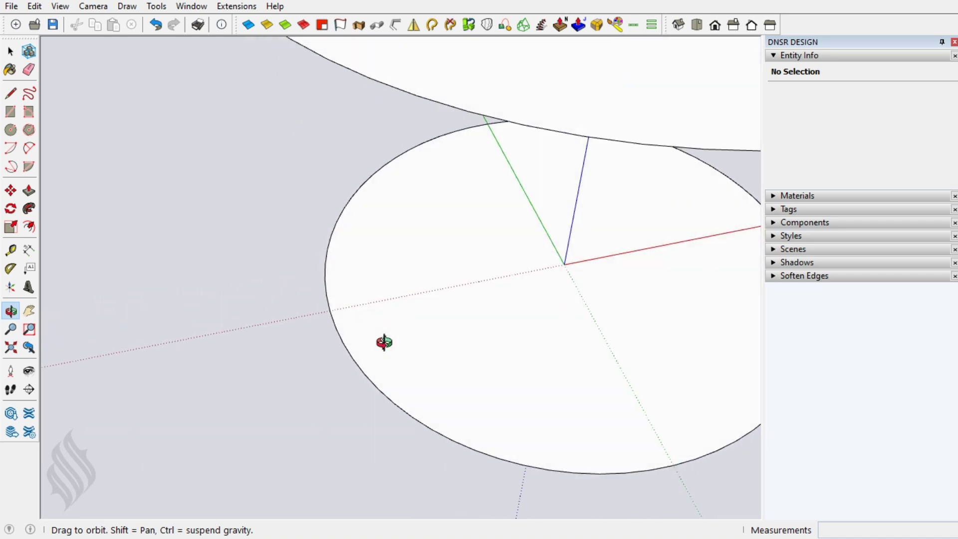
Step: Draw a vertical line from the lower circle's edge up to the raised circle
key("l")
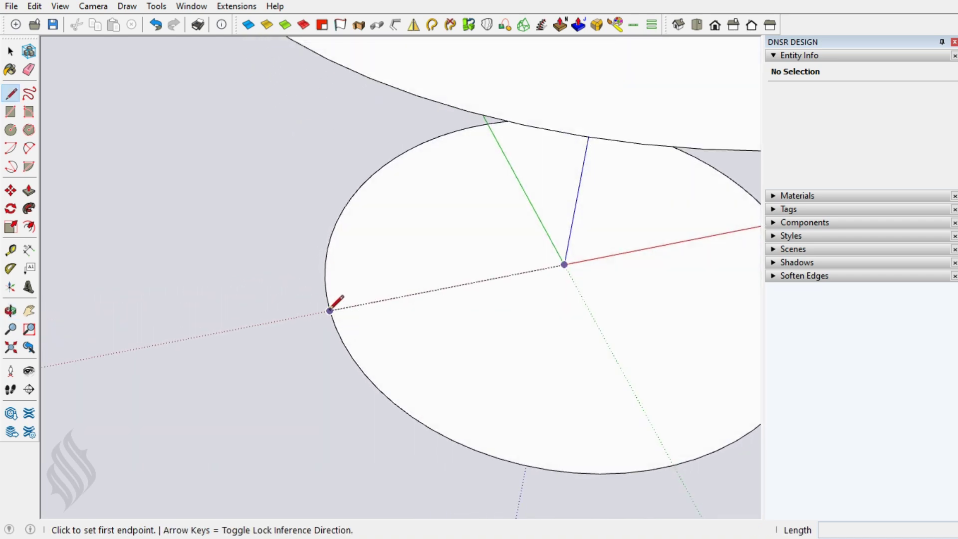
left_click(330, 309)
type("31,25")
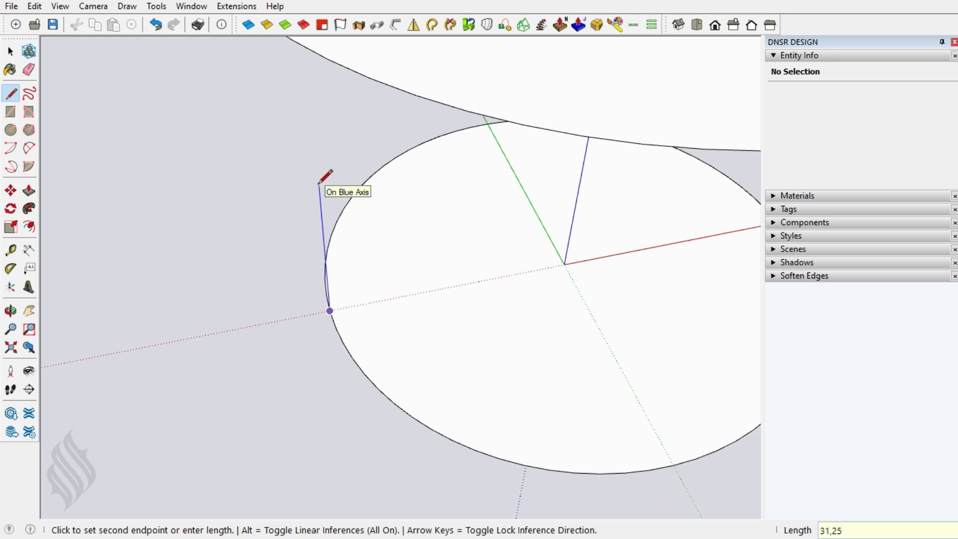
key("Return")
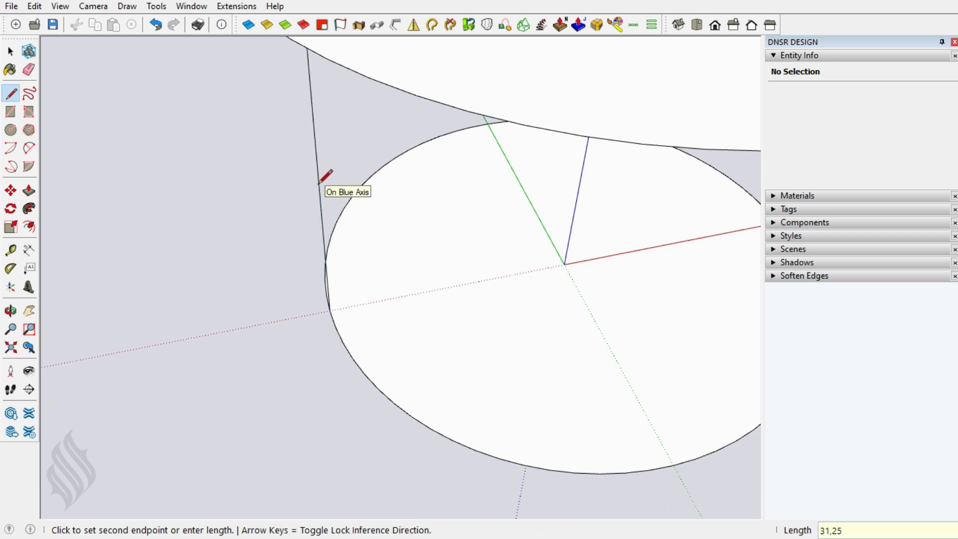
scroll(320, 184, "down", 1)
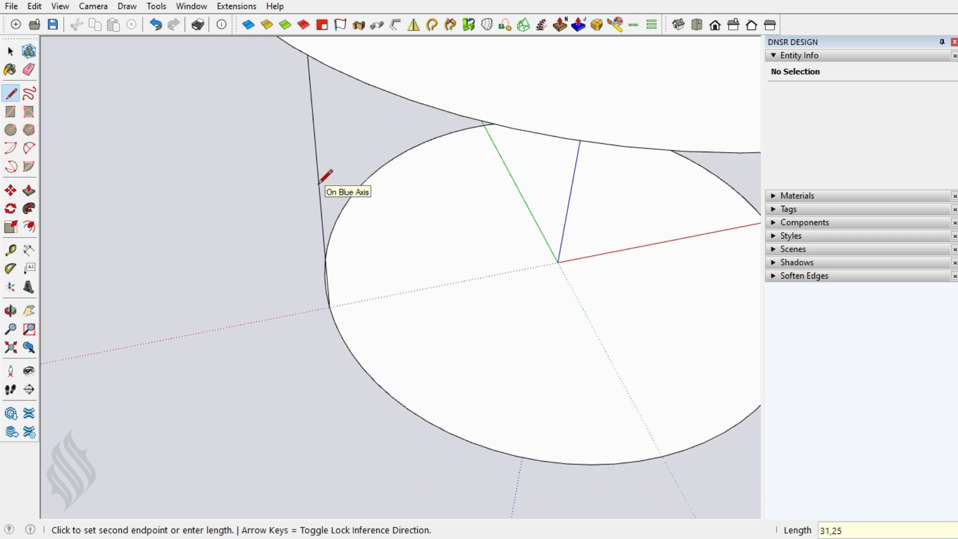
scroll(319, 183, "down", 2)
scroll(319, 183, "down", 2)
scroll(320, 183, "down", 1)
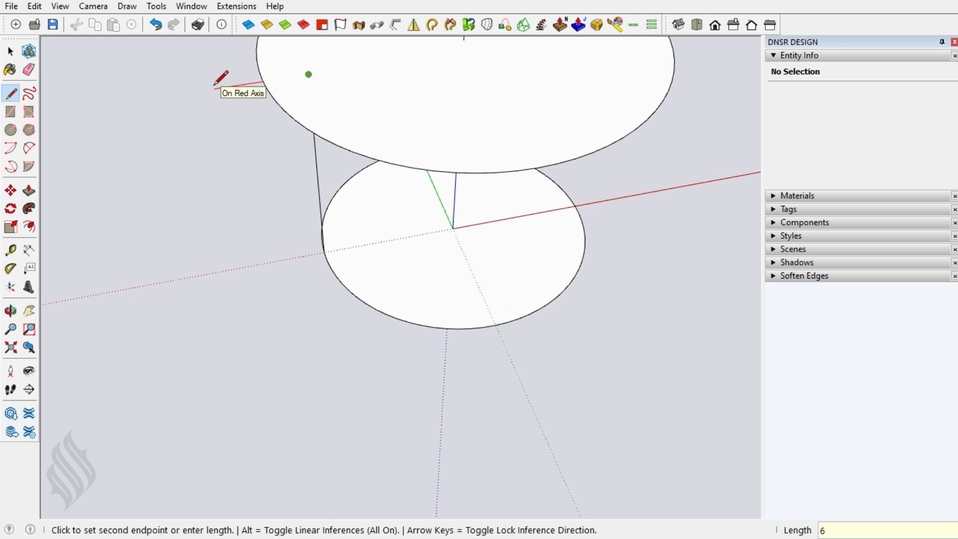
Step: Draw an arc from the line's top to the lower circle's edge with a 1.5 cm bulge
key("space")
key("o")
mouse_move(407, 289)
left_mouse_down()
mouse_move(399, 84)
mouse_move(359, 102)
mouse_move(353, 94)
left_mouse_up()
key("space")
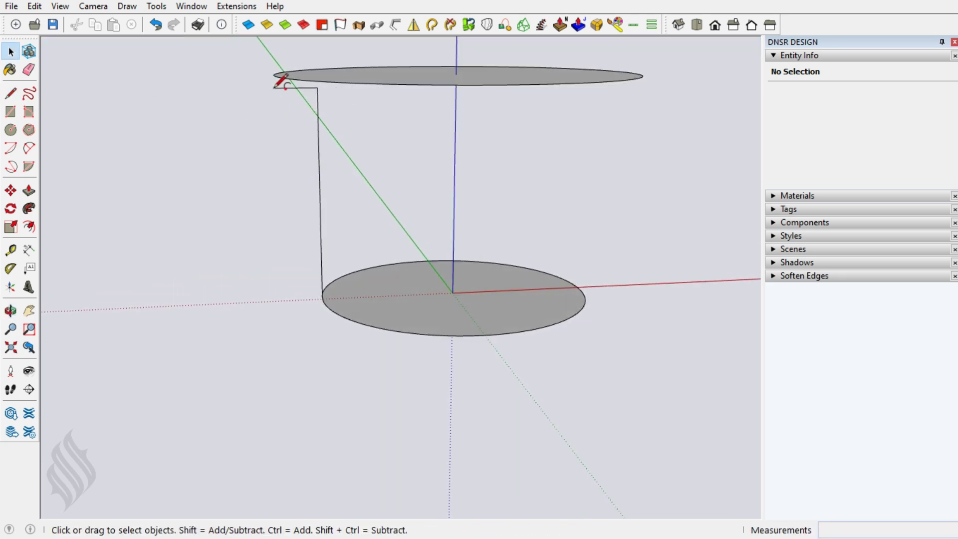
key("a")
left_click(274, 88)
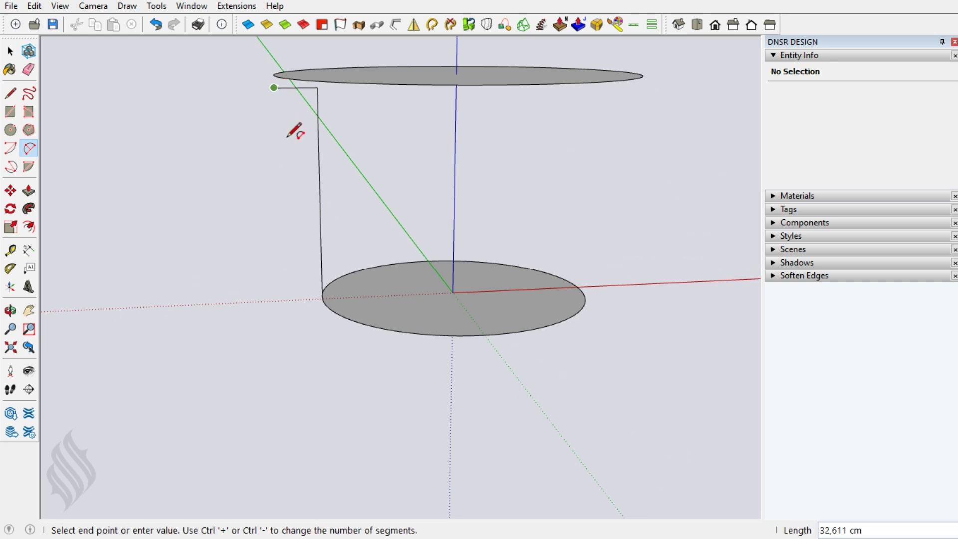
left_click(323, 297)
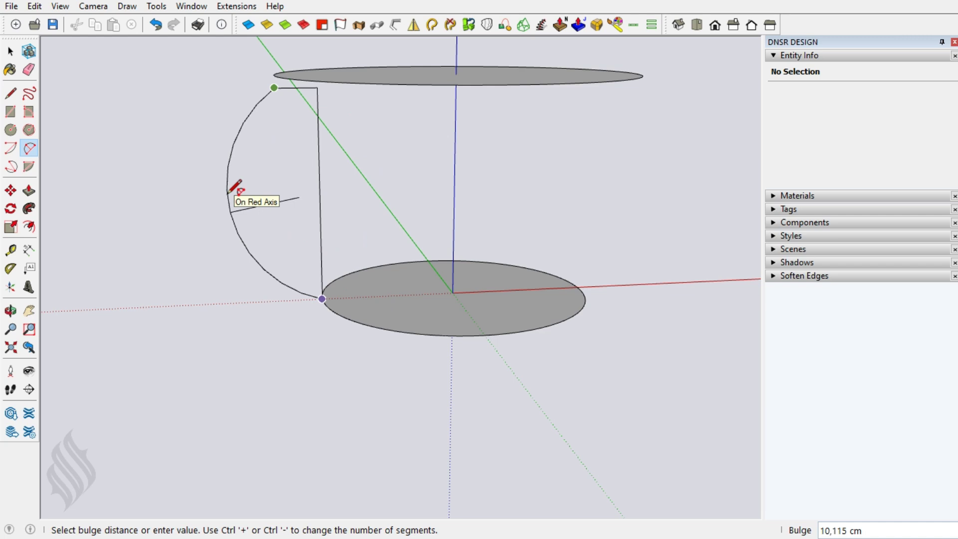
type("5")
key("Return")
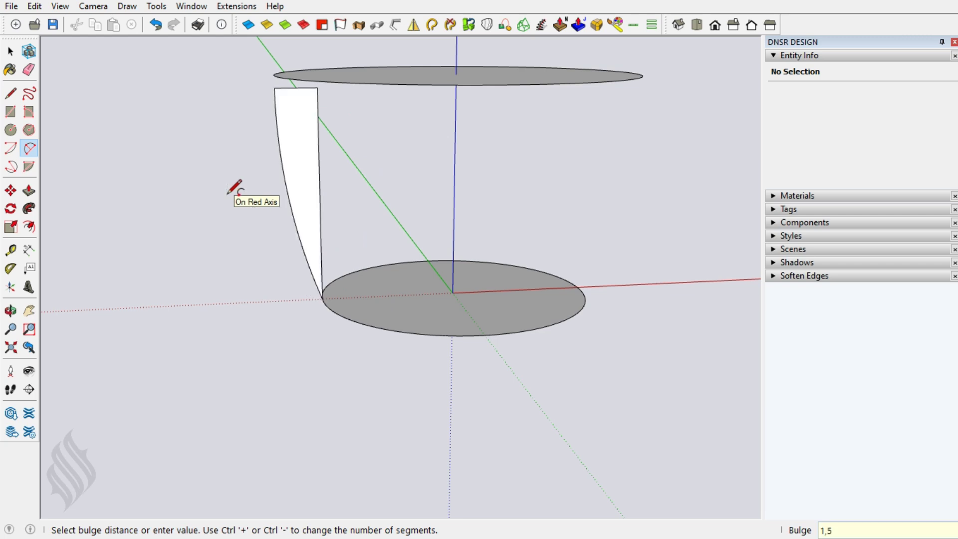
key("space")
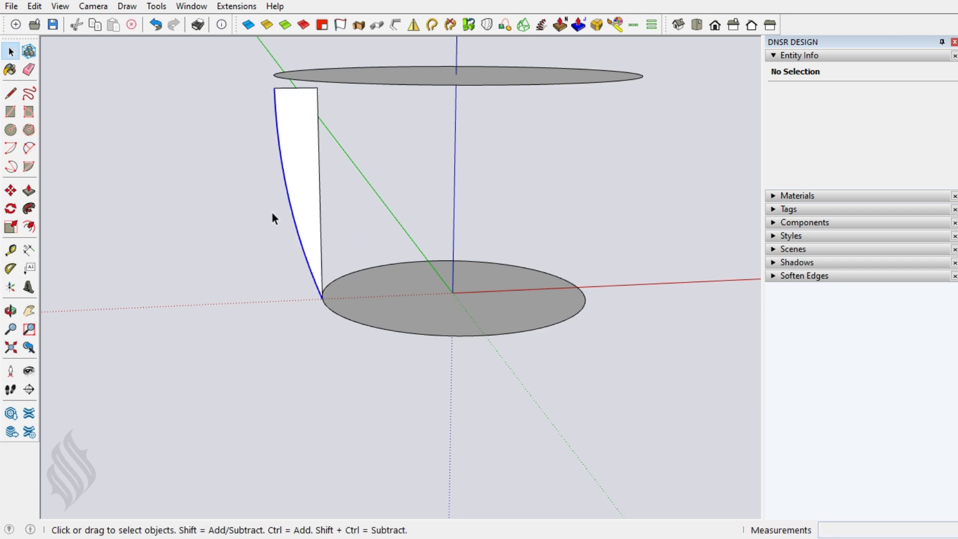
left_click(272, 239)
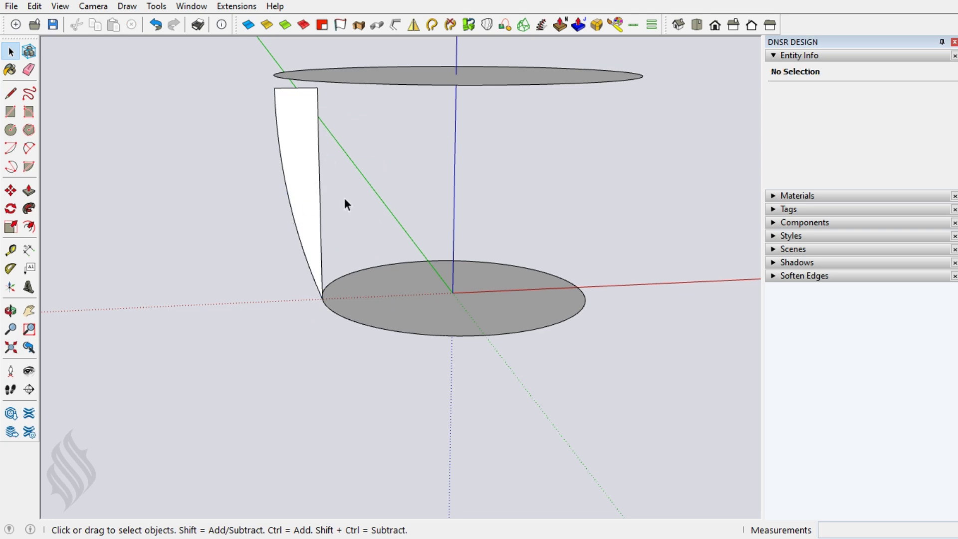
Step: Move the profile face down 0,8 so it sits on the bottom circle
mouse_move(402, 294)
middle_mouse_down()
mouse_move(421, 316)
mouse_move(466, 309)
middle_mouse_up()
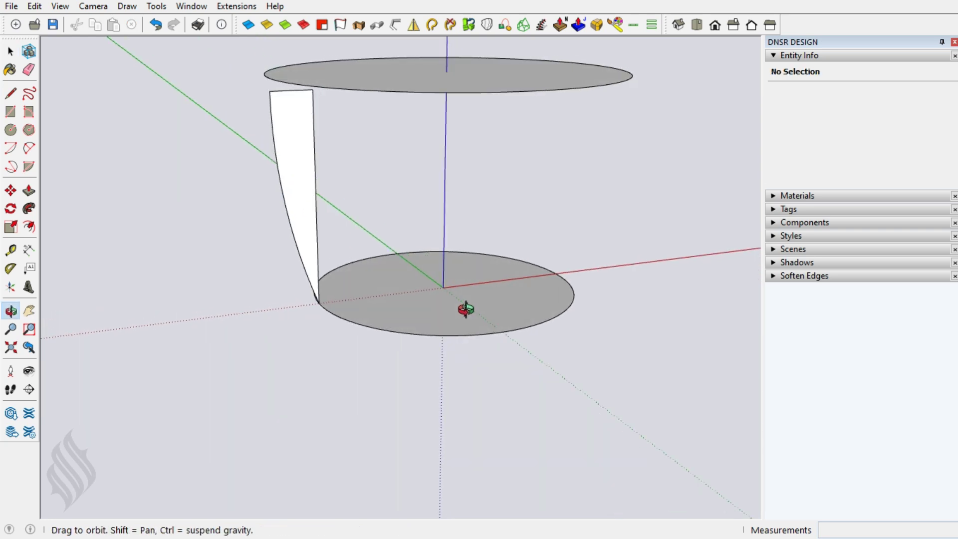
left_click(299, 199)
key("m")
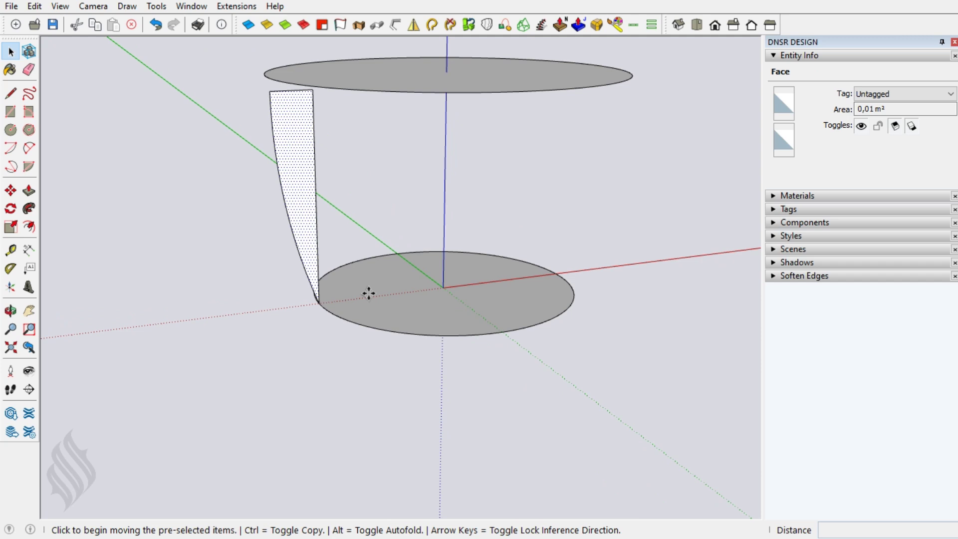
left_click(366, 302)
type(",875")
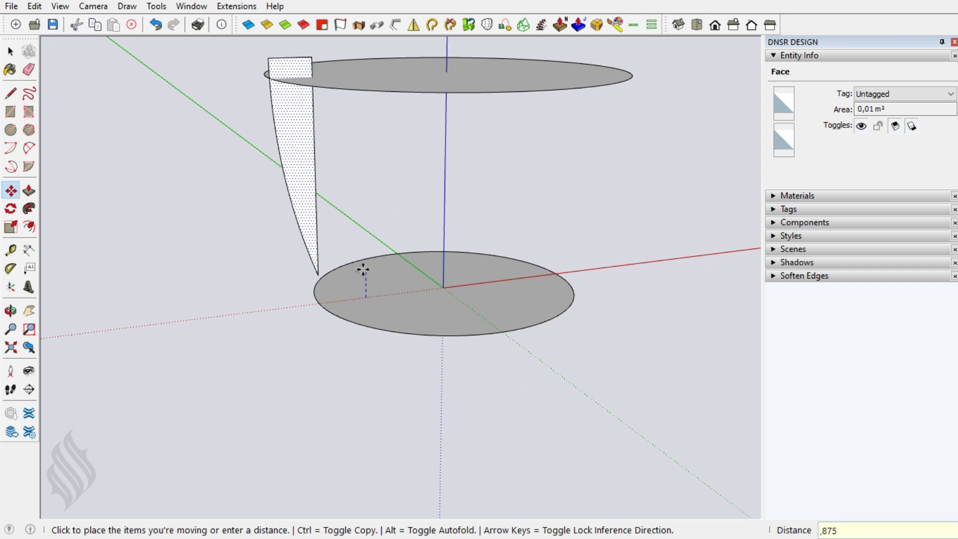
key("Return")
key("space")
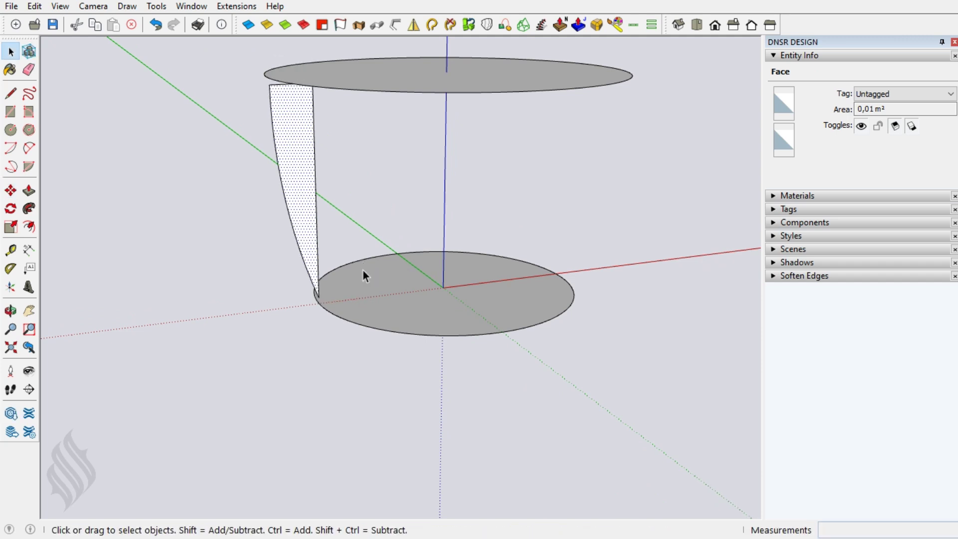
left_click(353, 253)
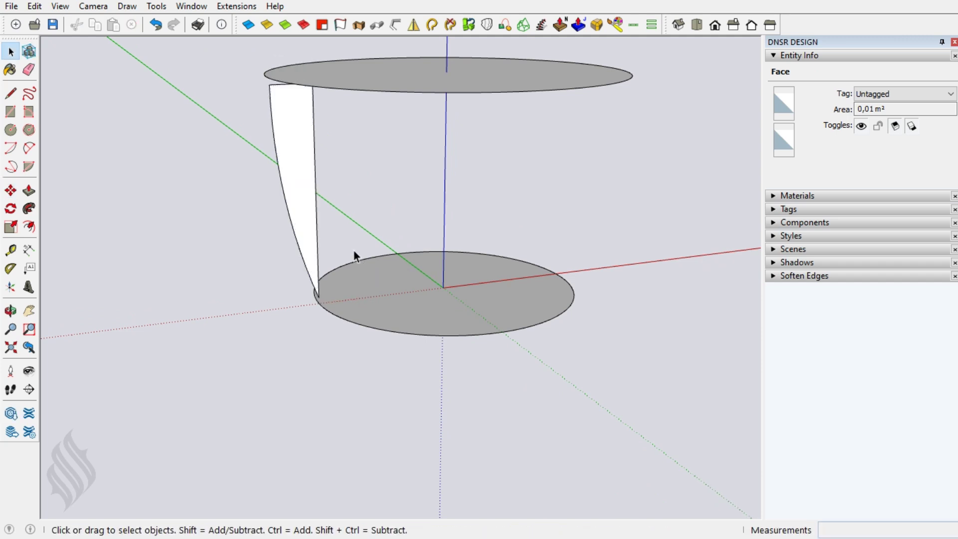
Step: Explode the bottom circle group and Follow Me the profile around it into a bowl
right_click(391, 284)
left_click(432, 329)
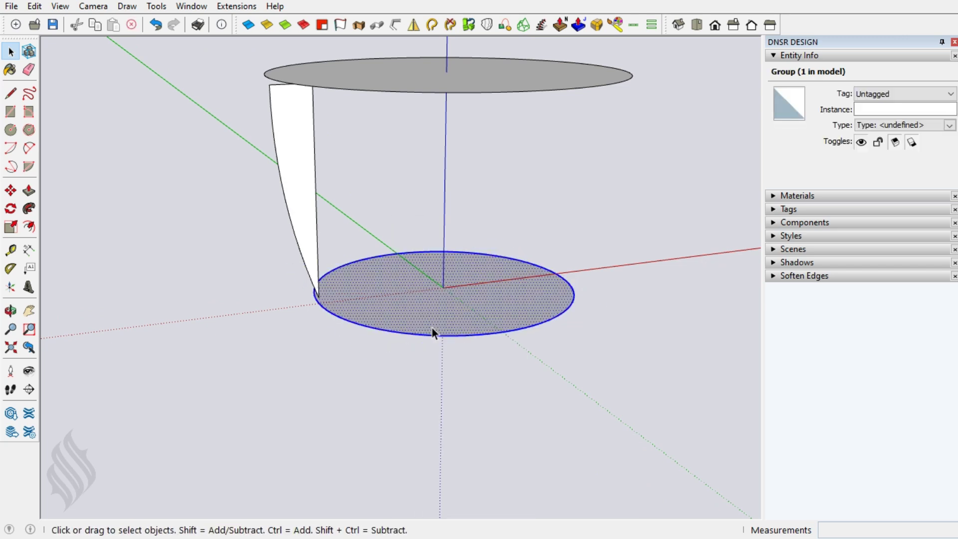
key("f")
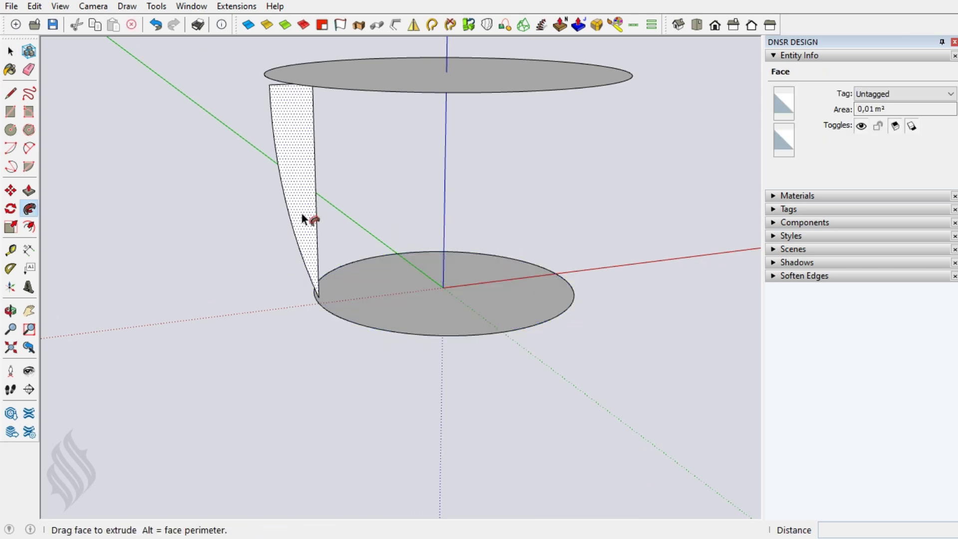
left_click_drag(302, 217, 360, 283)
key("space")
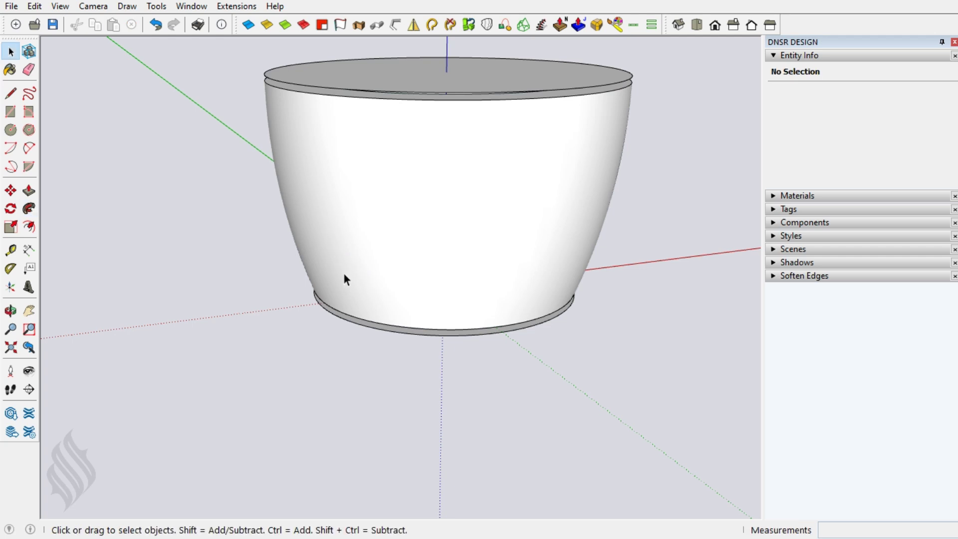
key("o")
mouse_move(466, 284)
left_mouse_down()
mouse_move(332, 288)
mouse_move(380, 265)
mouse_move(381, 274)
left_mouse_up()
scroll(380, 265, "down", 3)
key("space")
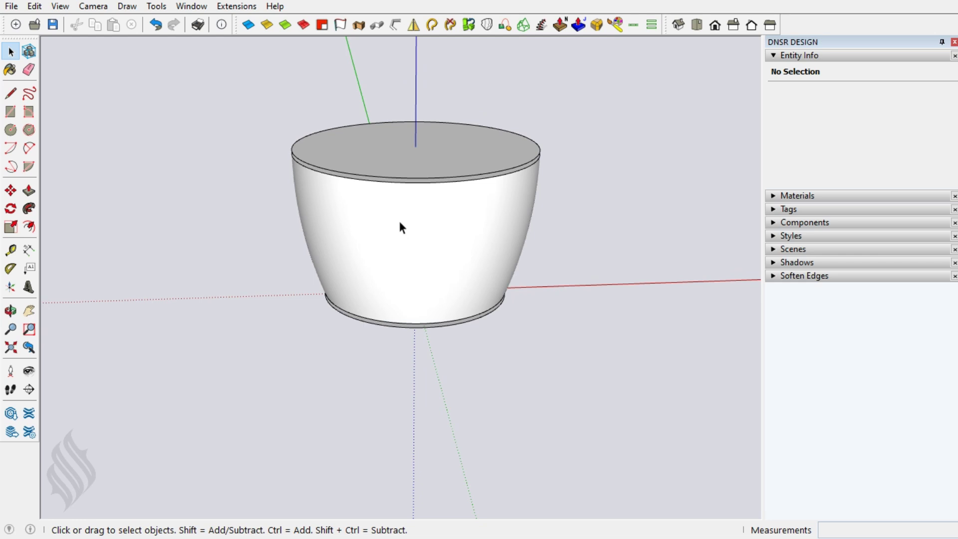
Step: Explode the bowl and turn its top and bottom rim edges into 1 cm tubes, precision 10
right_click(415, 166)
left_click(468, 276)
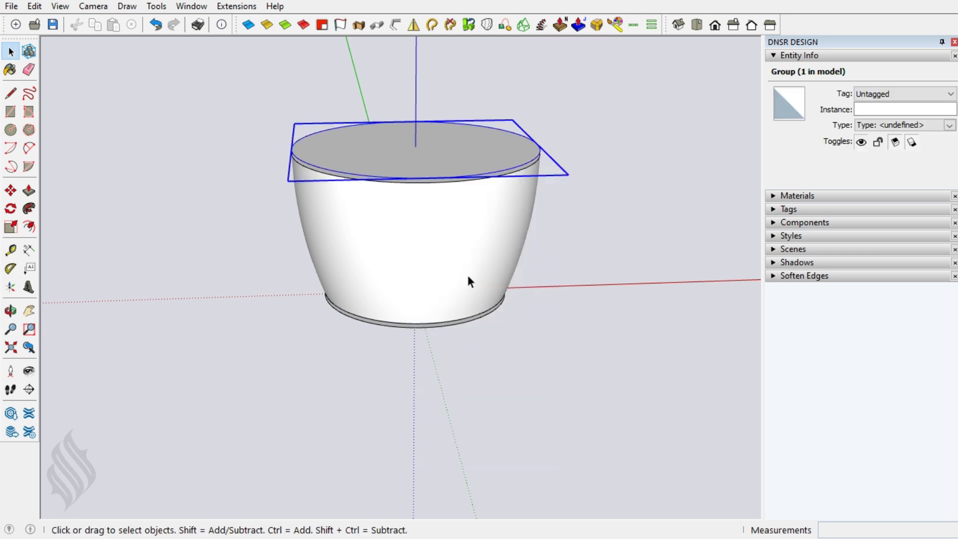
left_click(427, 330)
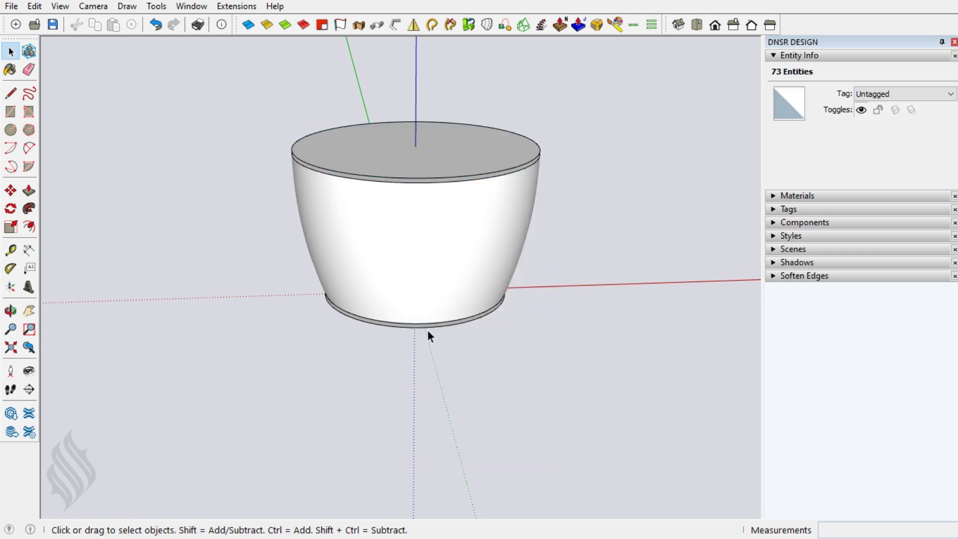
left_click(427, 328)
left_click(428, 179, "shift")
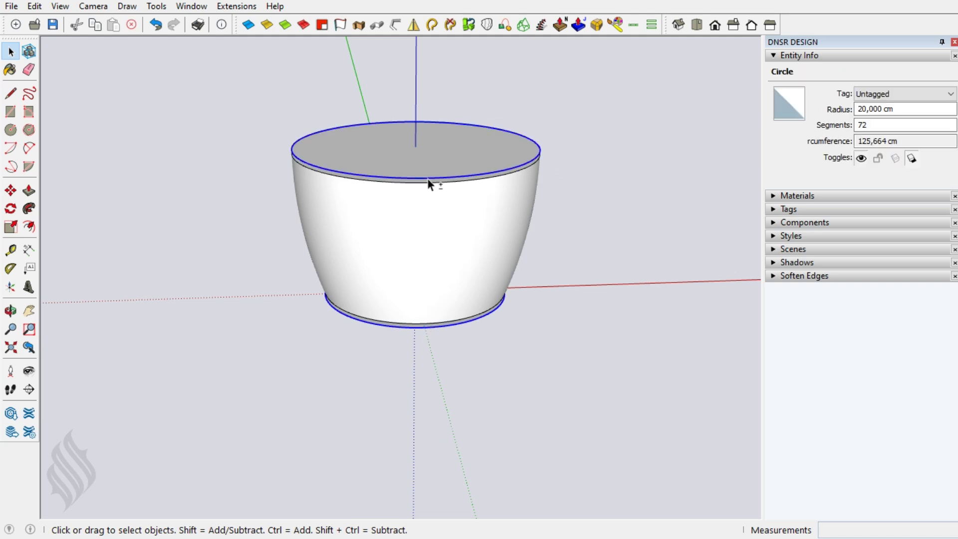
left_click(396, 25)
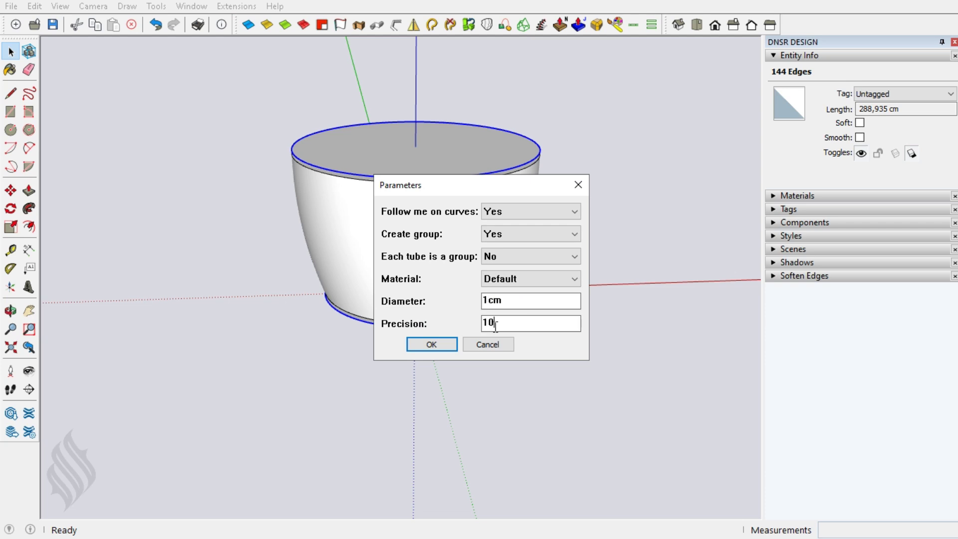
left_click(456, 345)
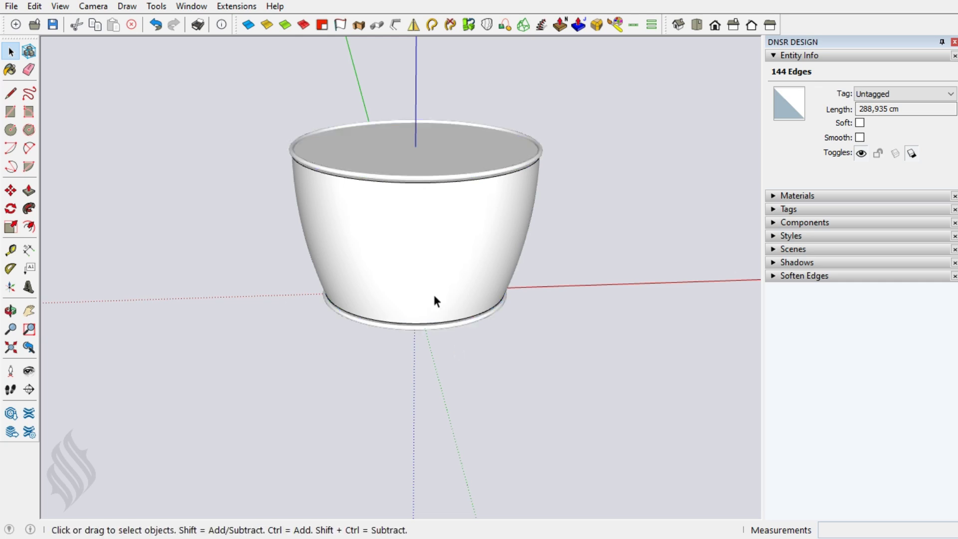
Step: Delete the bowl's top face
double_click(412, 145)
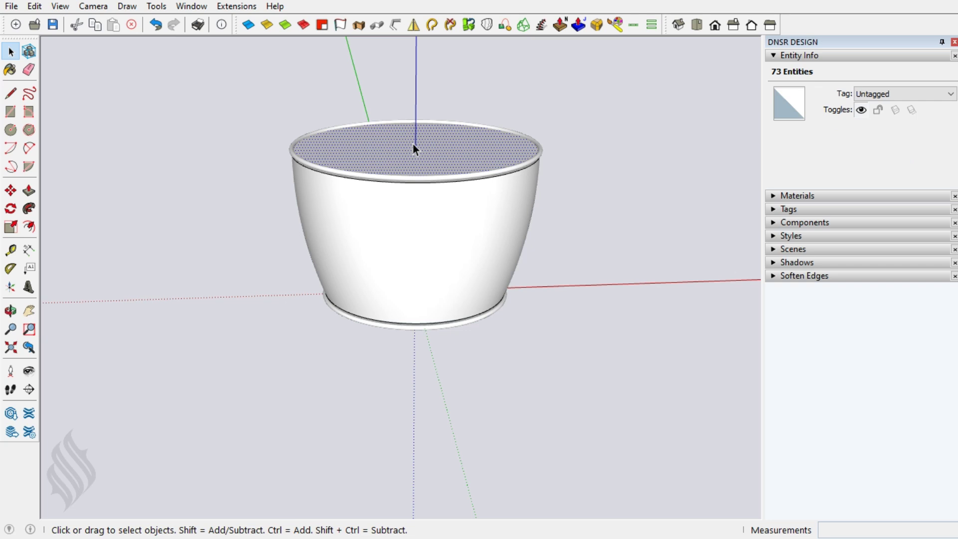
key("Delete")
scroll(405, 338, "up", 2)
Step: Delete the bowl's flat bottom face
scroll(408, 336, "up", 3)
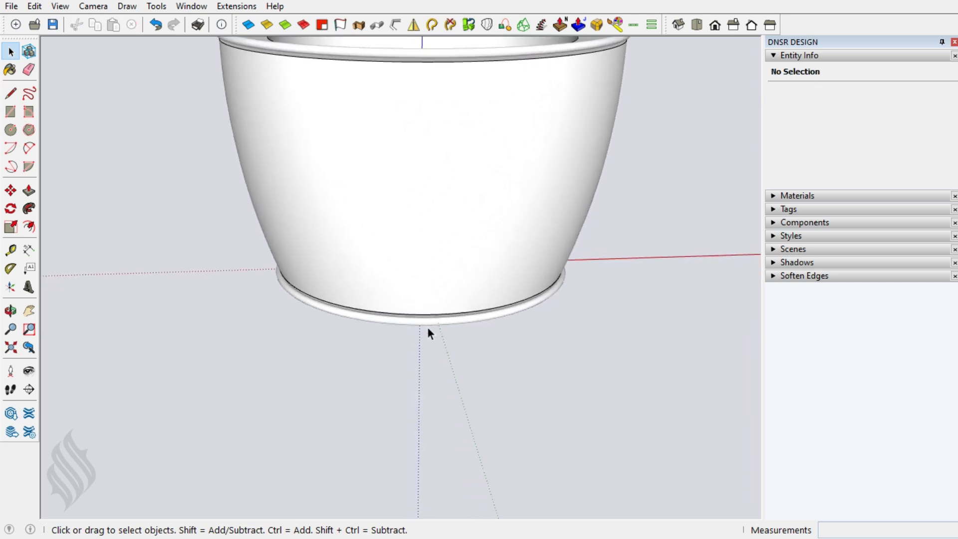
scroll(436, 315, "up", 2)
scroll(436, 315, "up", 1)
scroll(437, 313, "up", 2)
scroll(437, 310, "up", 1)
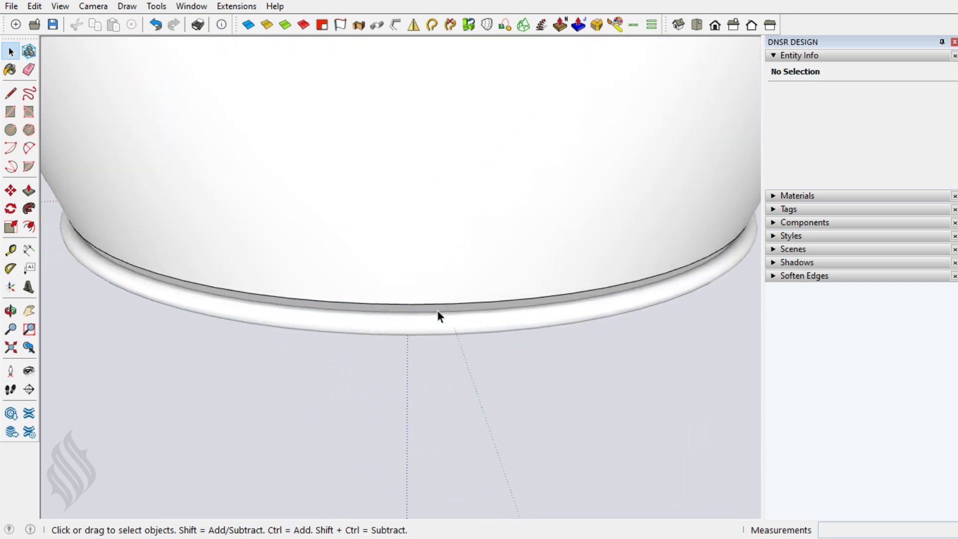
scroll(437, 311, "up", 1)
double_click(454, 307)
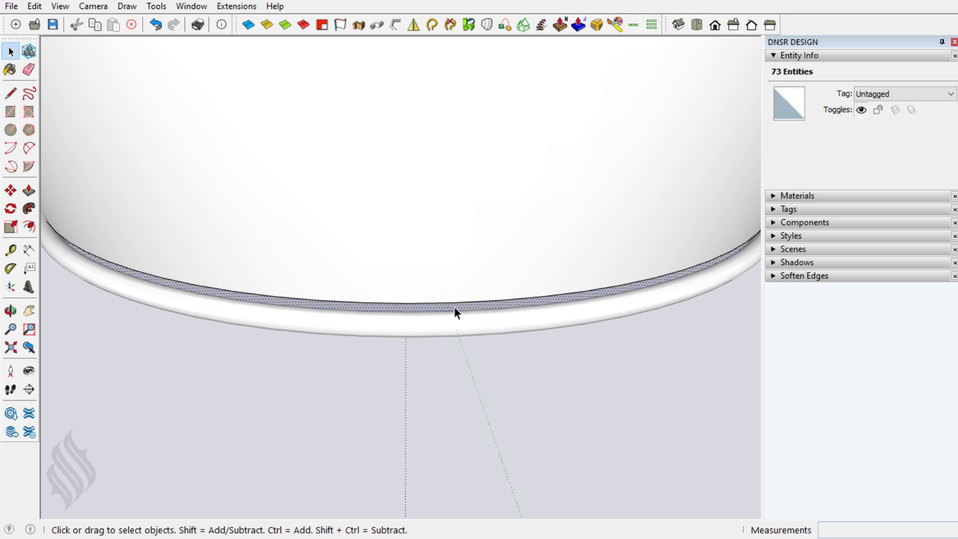
key("Delete")
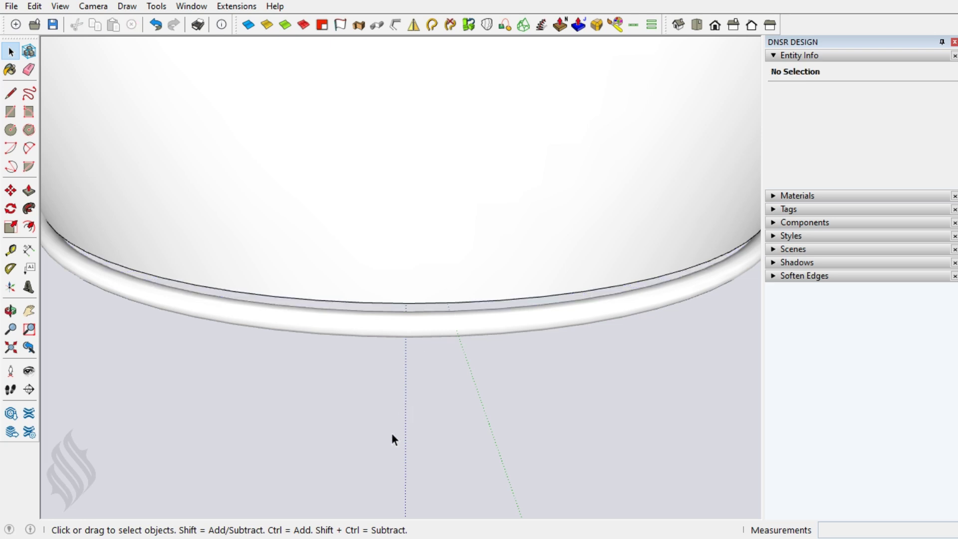
Step: Delete the flat top rim ring and the leftover inner circle
scroll(392, 432, "down", 1)
scroll(391, 433, "down", 2)
scroll(391, 433, "down", 3)
scroll(392, 407, "down", 1)
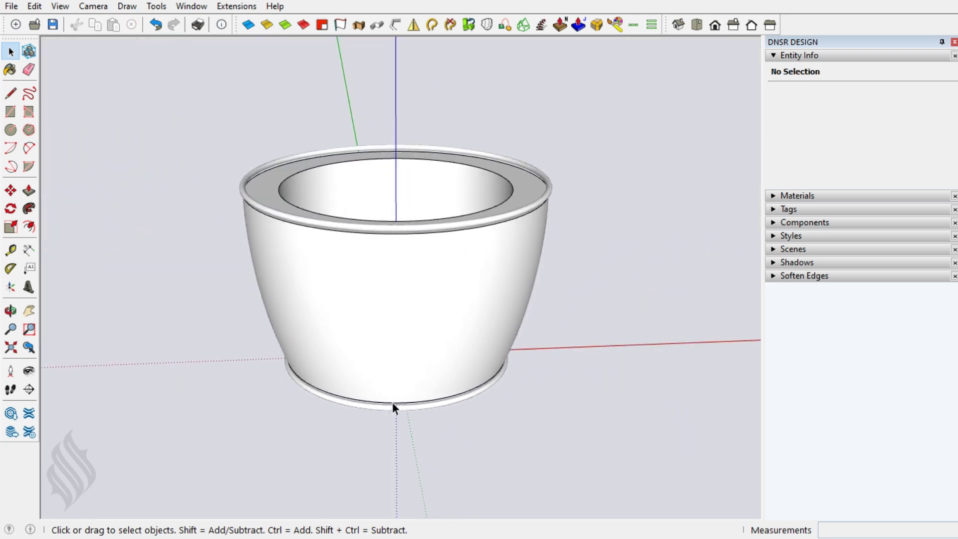
key("o")
left_click_drag(393, 249, 389, 378)
key("space")
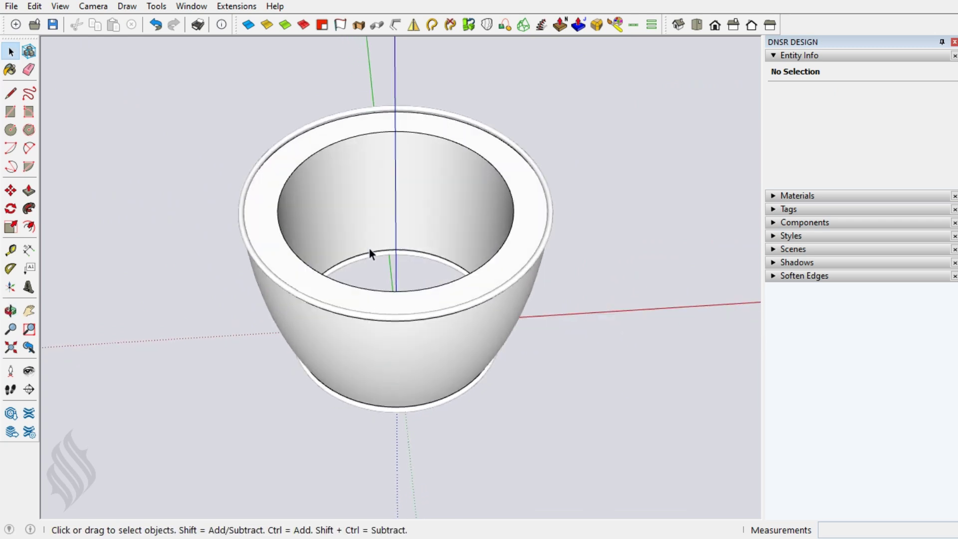
left_click(346, 181)
key("Delete")
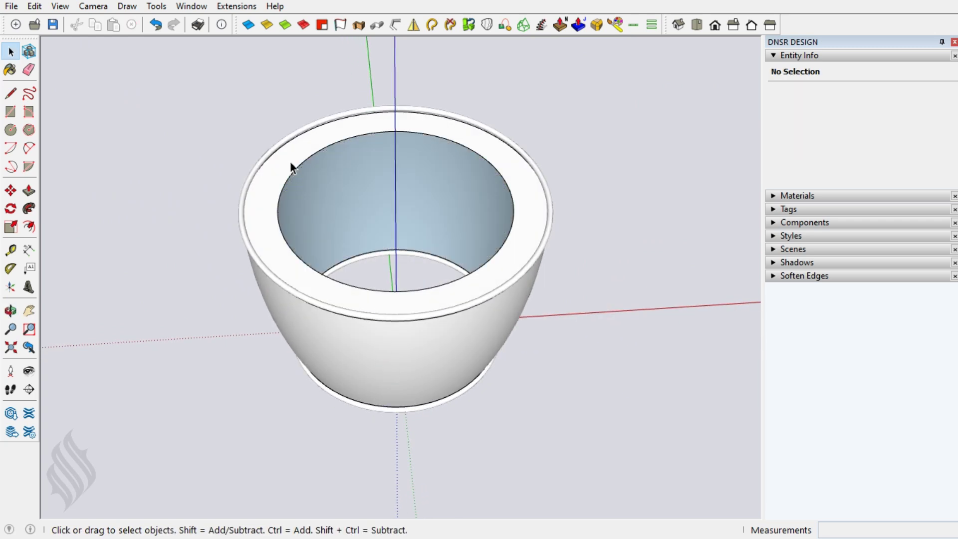
key("Delete")
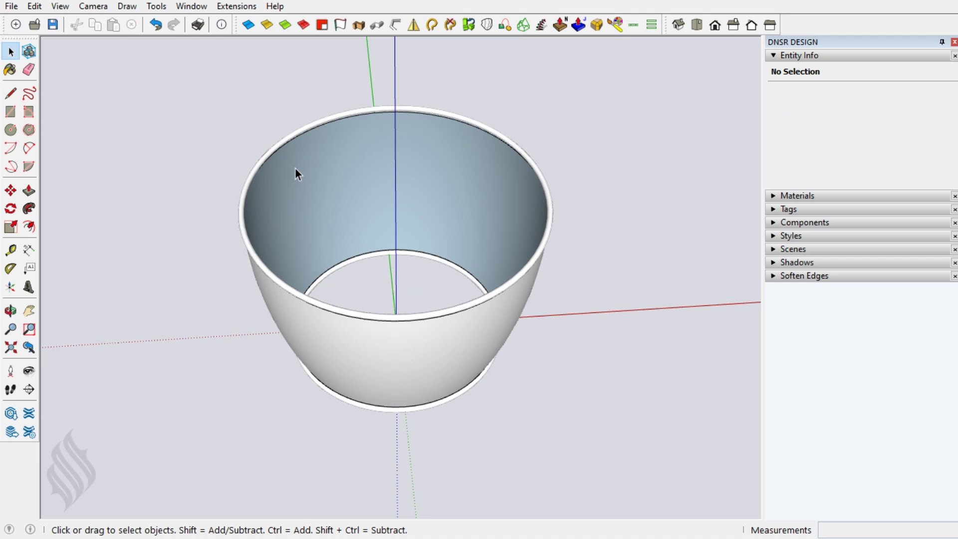
Step: Switch to Front view, zoom to fit and show hidden geometry
key("f")
key("shift+z")
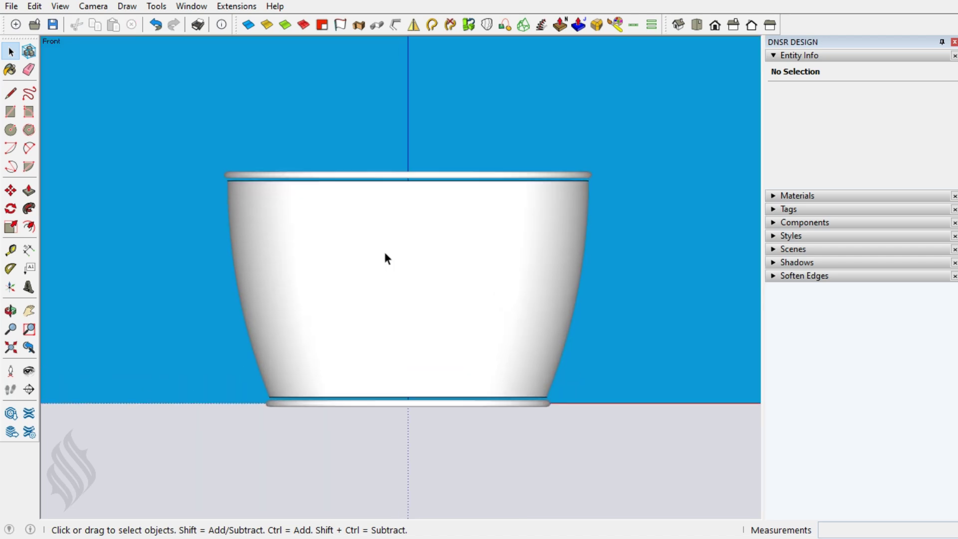
key("alt+h")
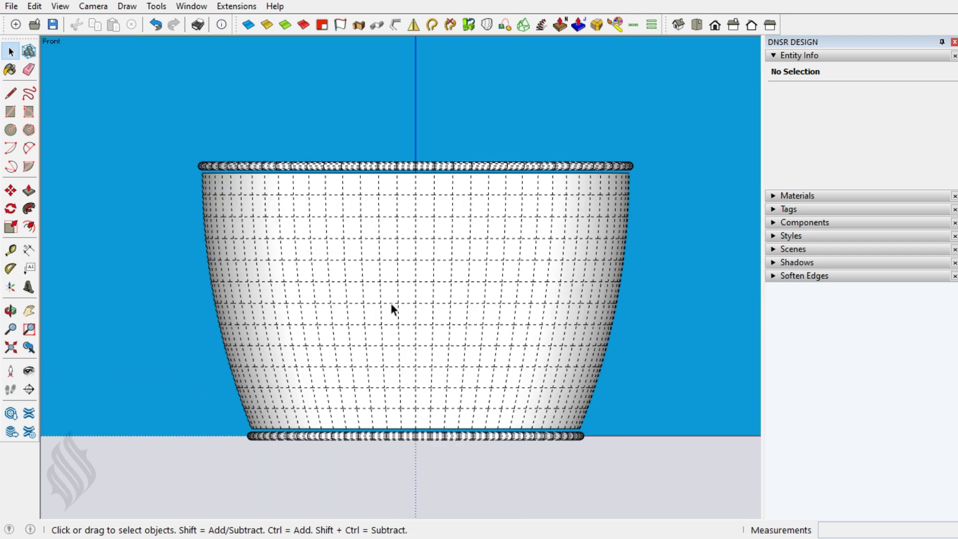
left_click(390, 303)
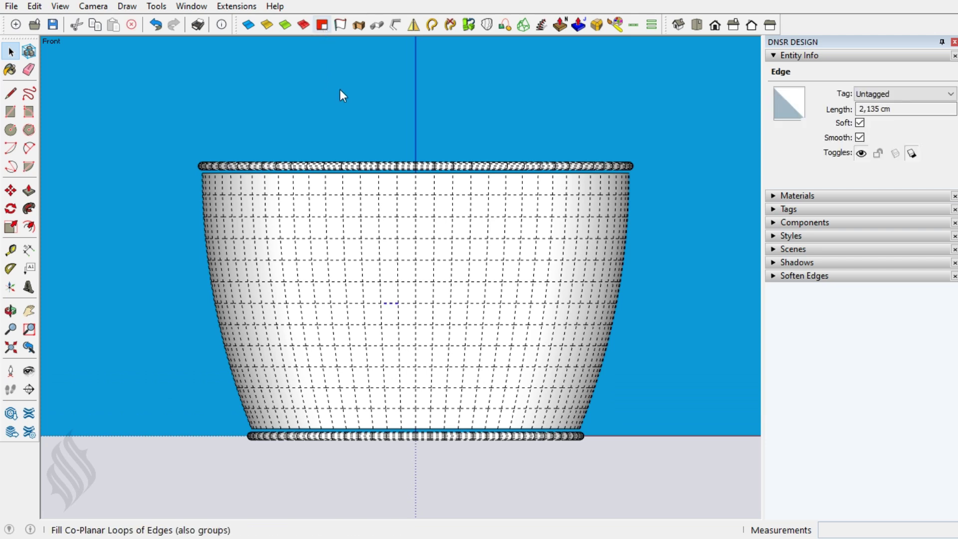
key("o")
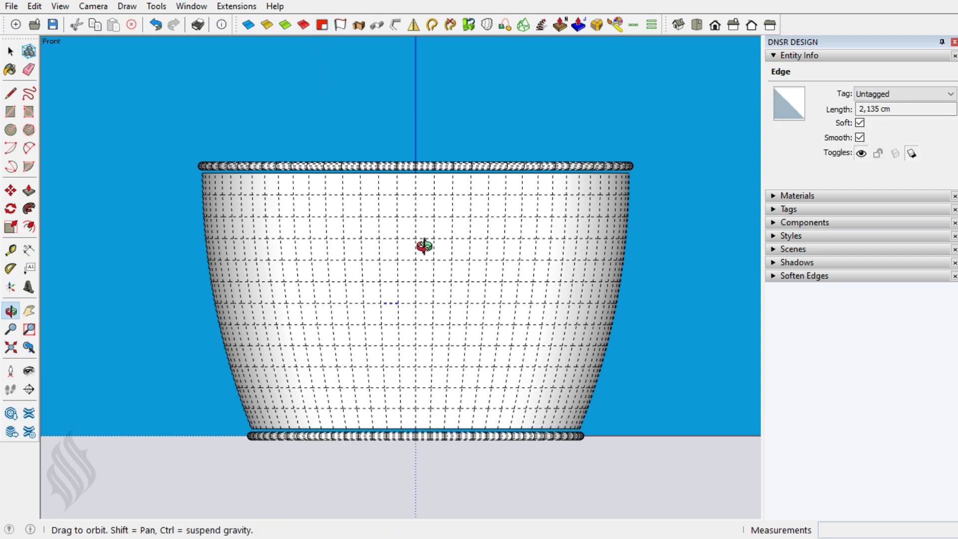
left_click_drag(423, 246, 427, 430)
key("space")
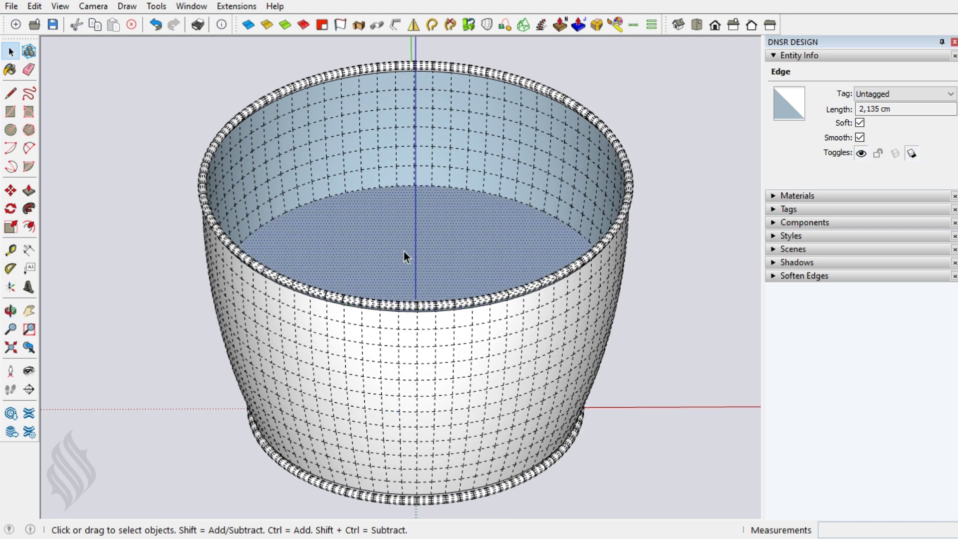
Step: Copy the basket's bottom face 100 cm along the red axis
left_click(403, 251)
scroll(403, 251, "down", 2)
key("m")
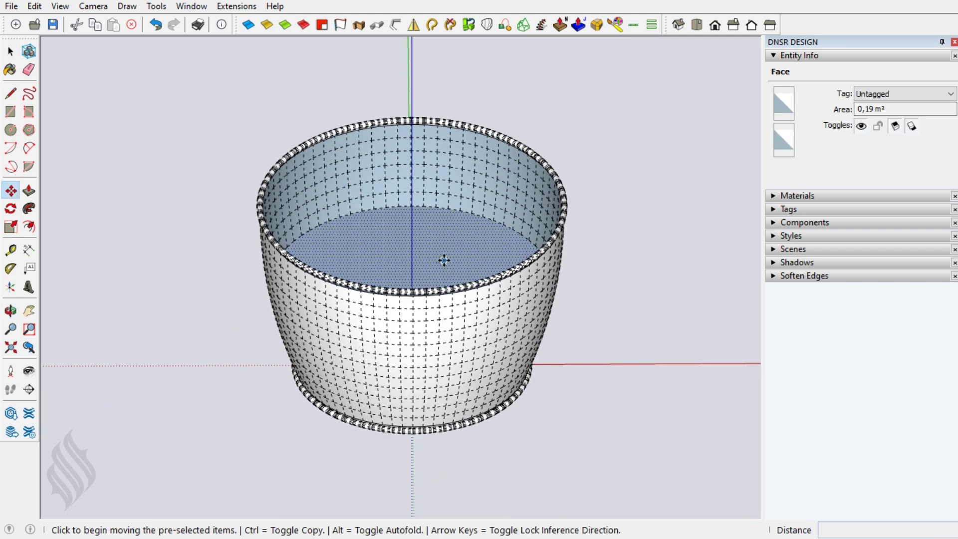
left_click(439, 260)
key("ctrl")
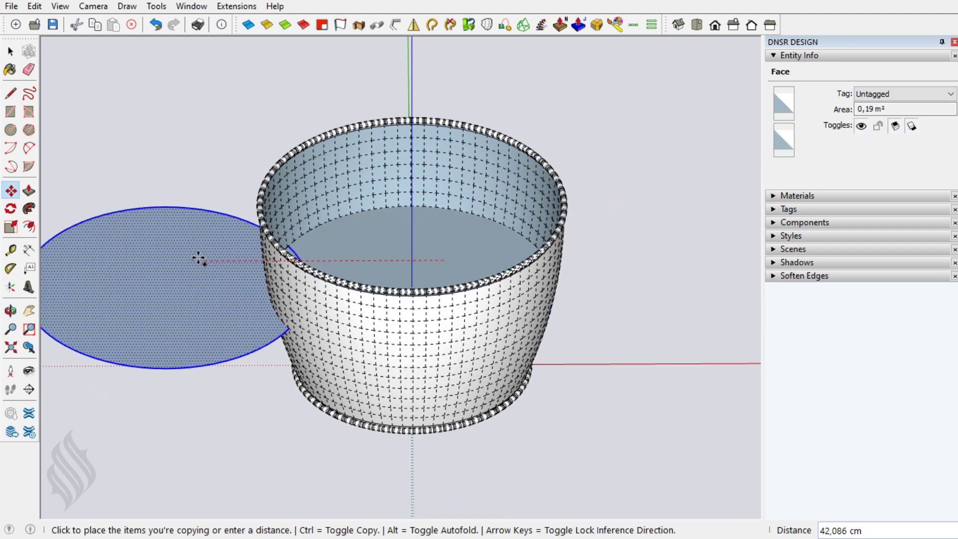
type("100")
key("Return")
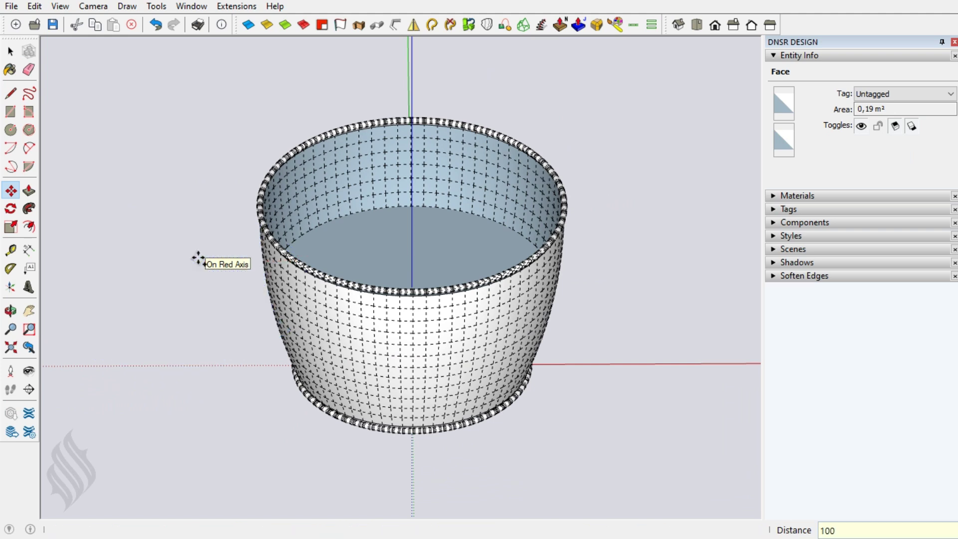
key("space")
Step: Delete the bottom face inside the basket
left_click(391, 263)
key("Delete")
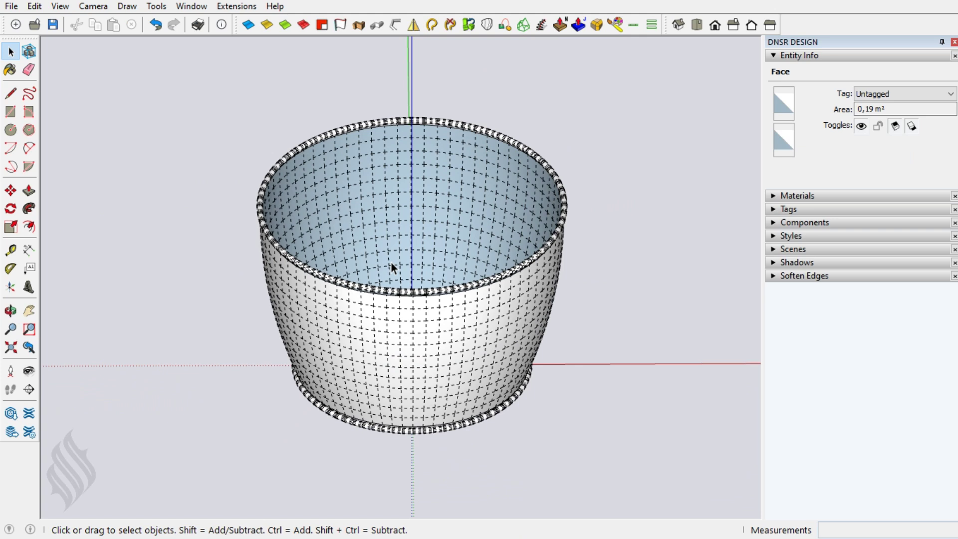
key("F3")
Step: Make one vertical edge line of the wall hard instead of soft and smooth
left_click(398, 205)
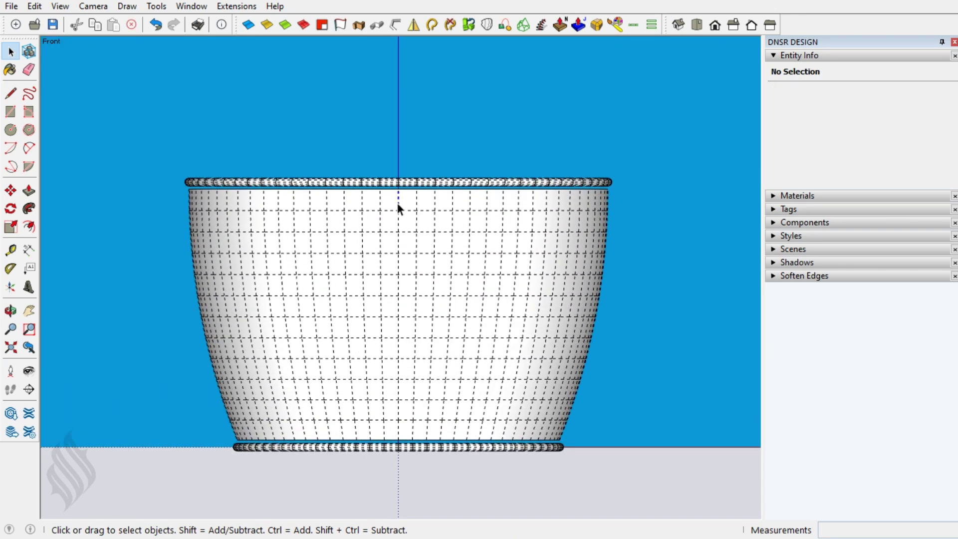
left_click(327, 200, "shift")
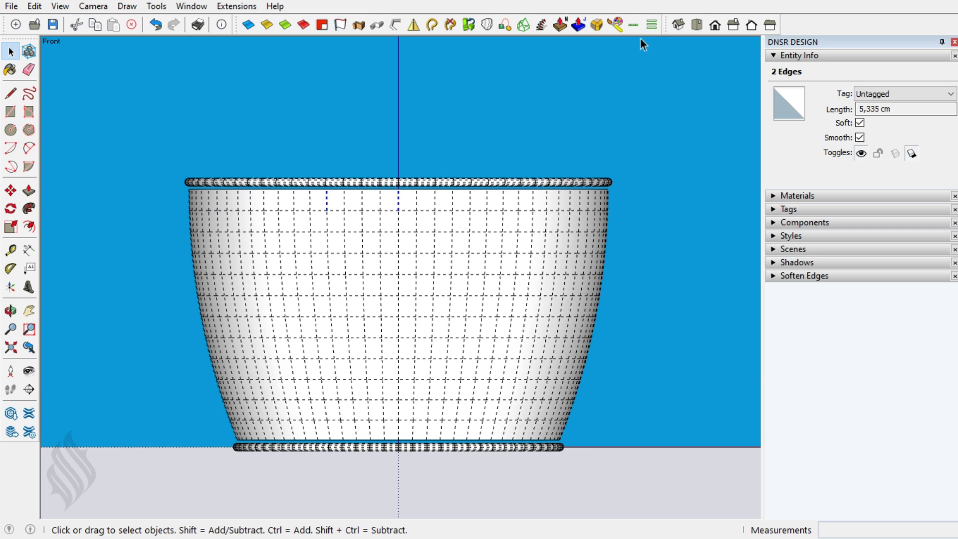
left_click(631, 26)
left_click(304, 29)
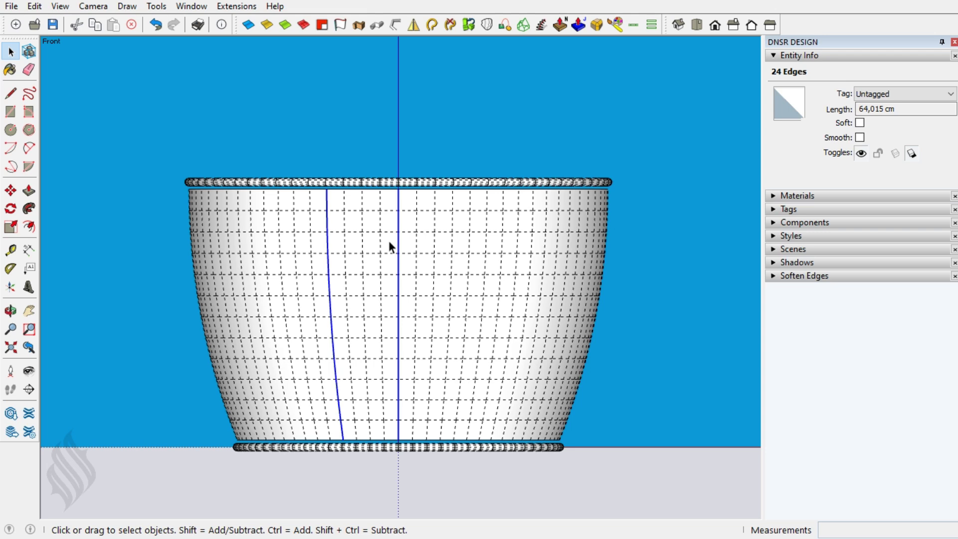
key("alt+h")
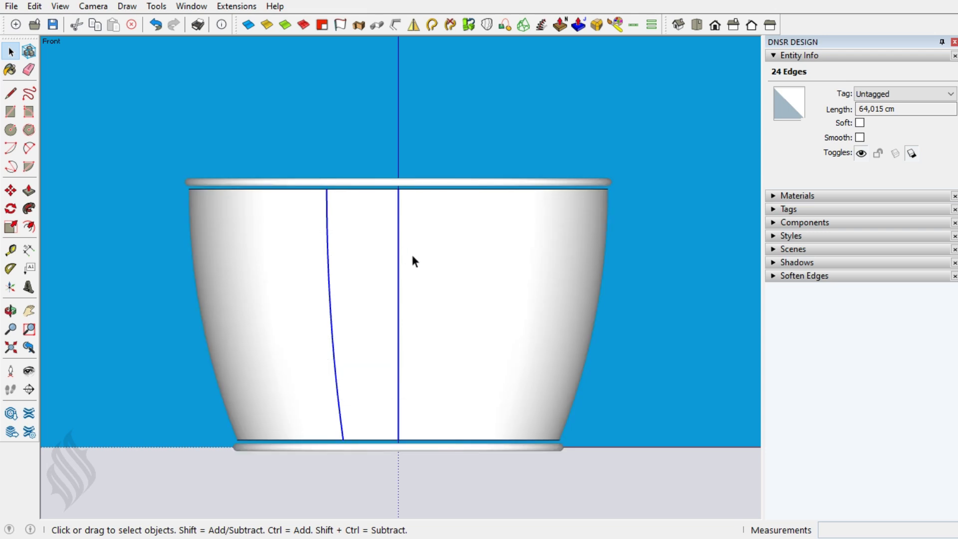
Step: Delete all wall faces except the single vertical strip
triple_click(411, 253)
left_click(373, 234, "shift")
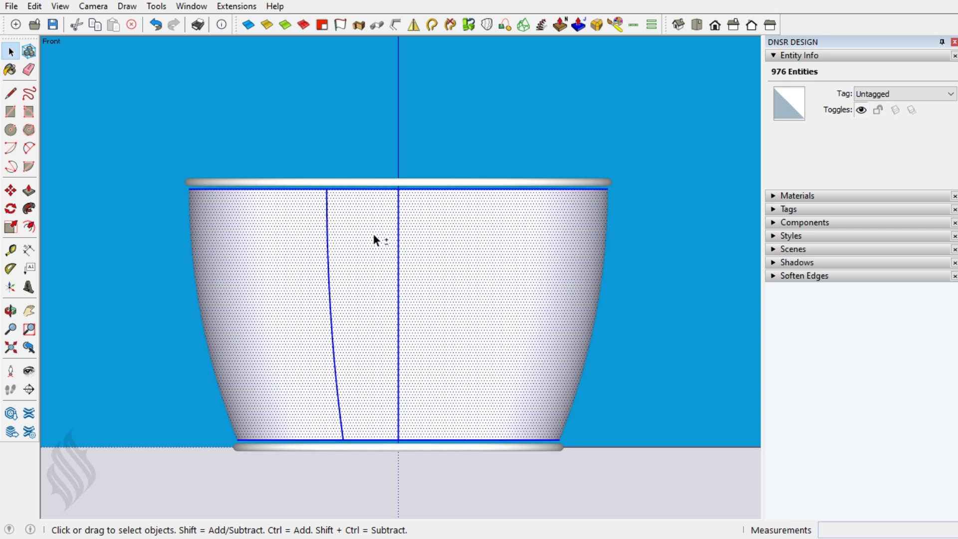
left_click(373, 240, "shift")
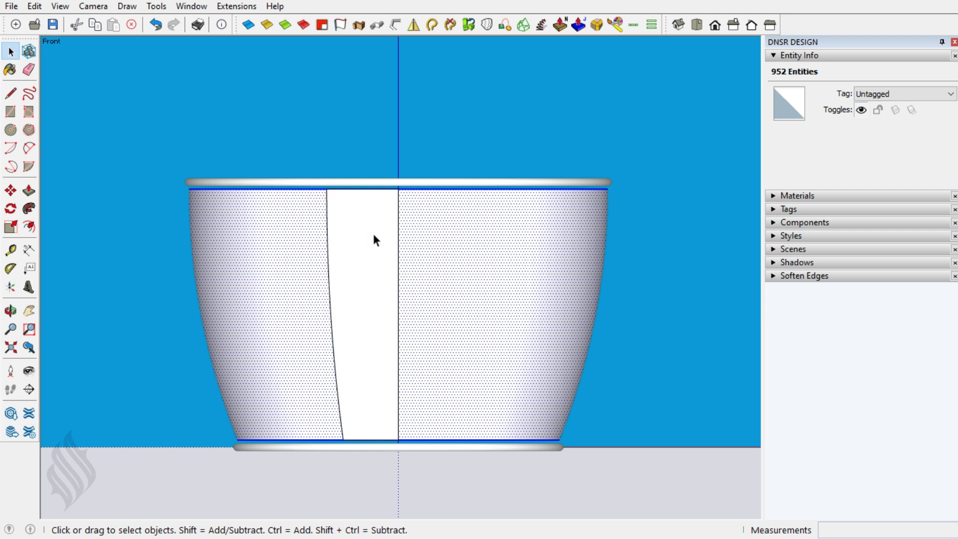
key("Delete")
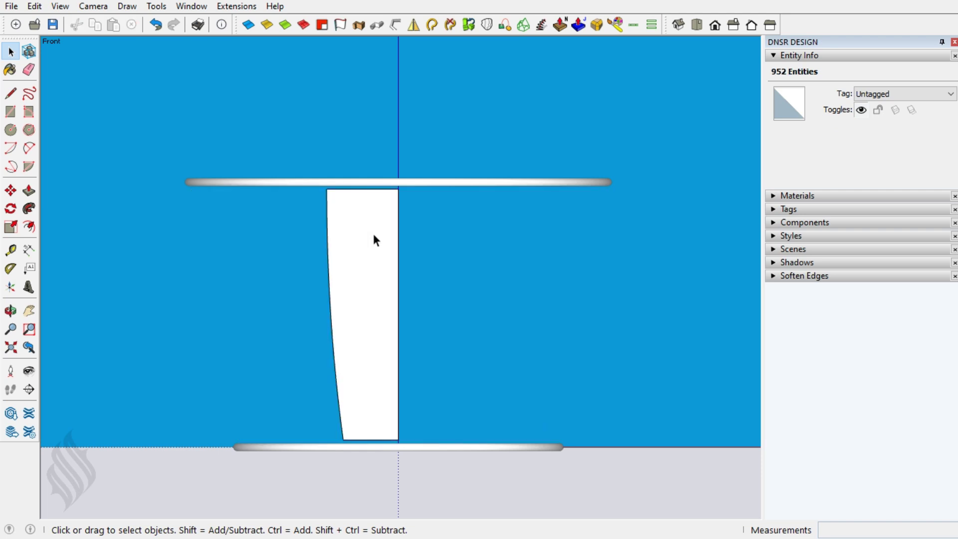
key("o")
left_click_drag(367, 240, 381, 353)
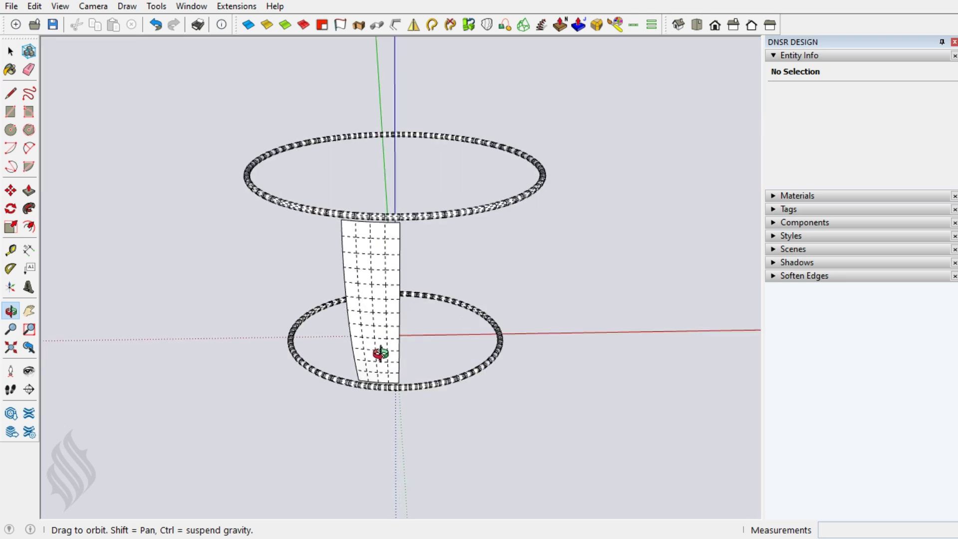
Step: Make the remaining curved wall strip a group and orbit to an oblique view
key("space")
left_click(387, 317)
right_click(388, 320)
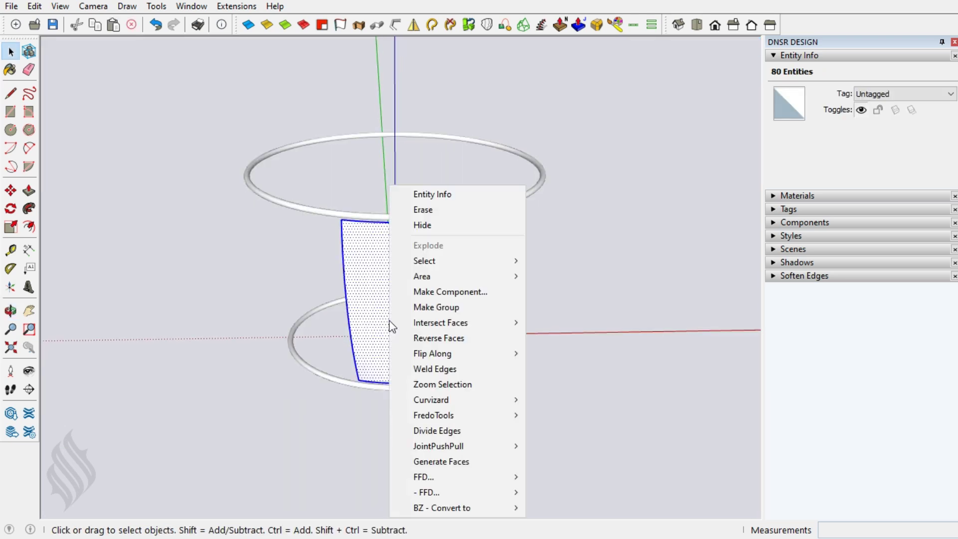
left_click(413, 307)
left_click(415, 427)
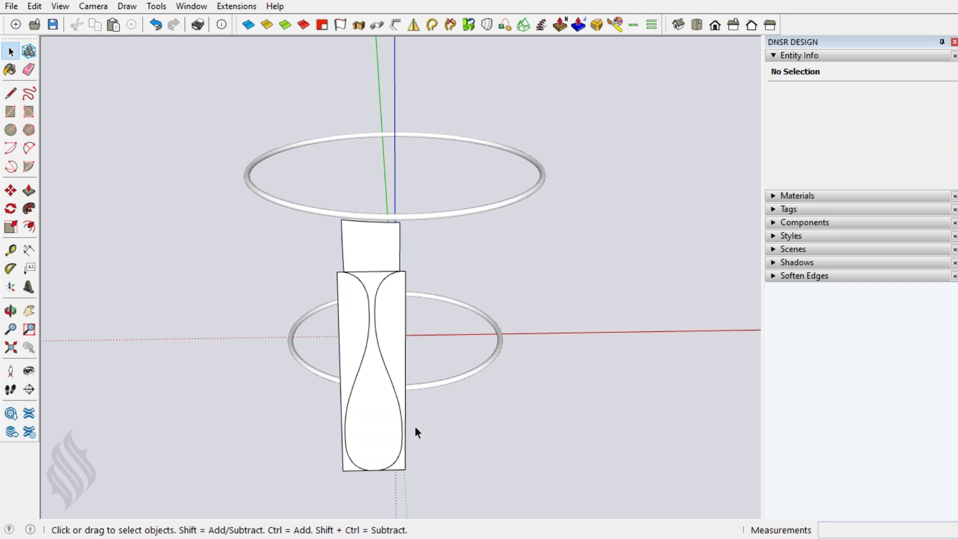
key("o")
mouse_move(374, 427)
left_mouse_down()
mouse_move(589, 445)
mouse_move(496, 434)
mouse_move(447, 406)
left_mouse_up()
Step: Draw two edges joining the strip and panel corners at top and bottom
key("l")
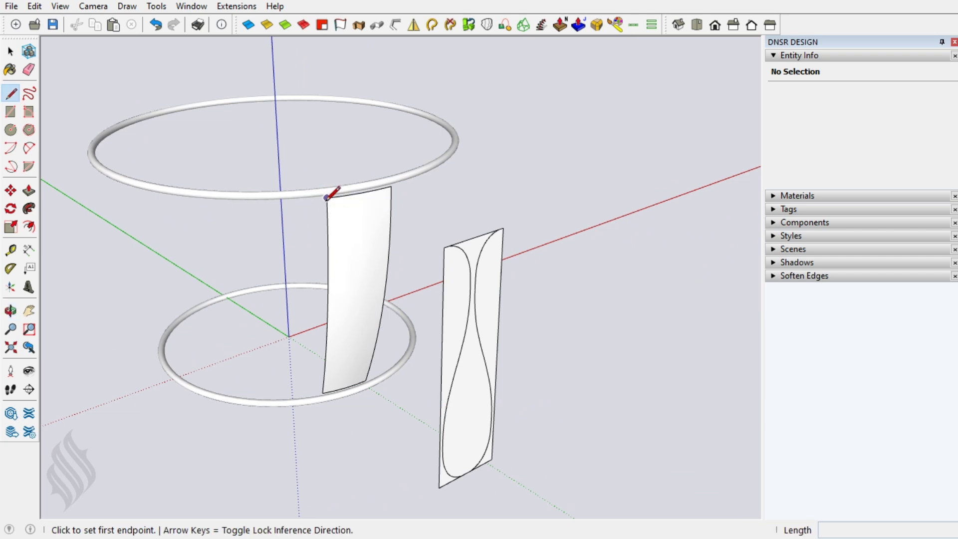
left_click(327, 198)
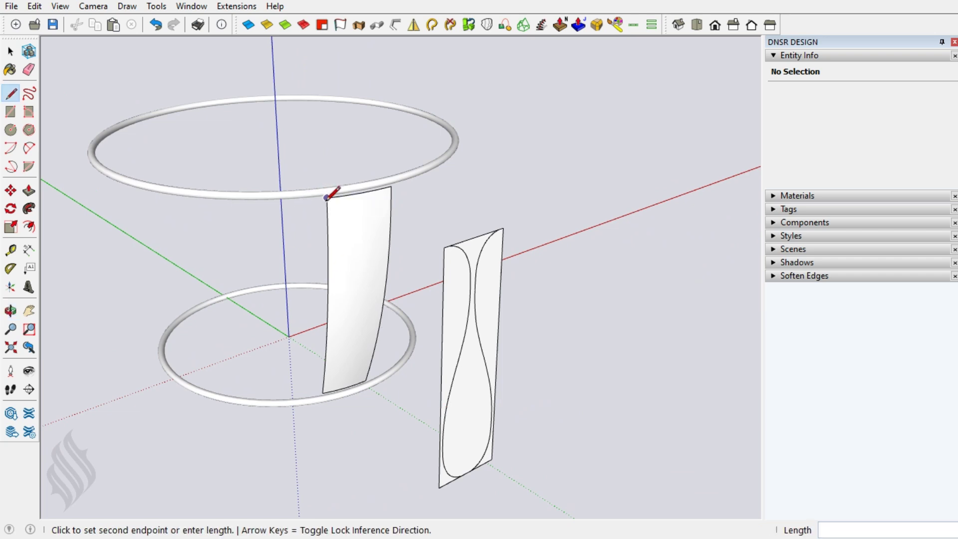
left_click(443, 248)
key("space")
key("l")
left_click(322, 392)
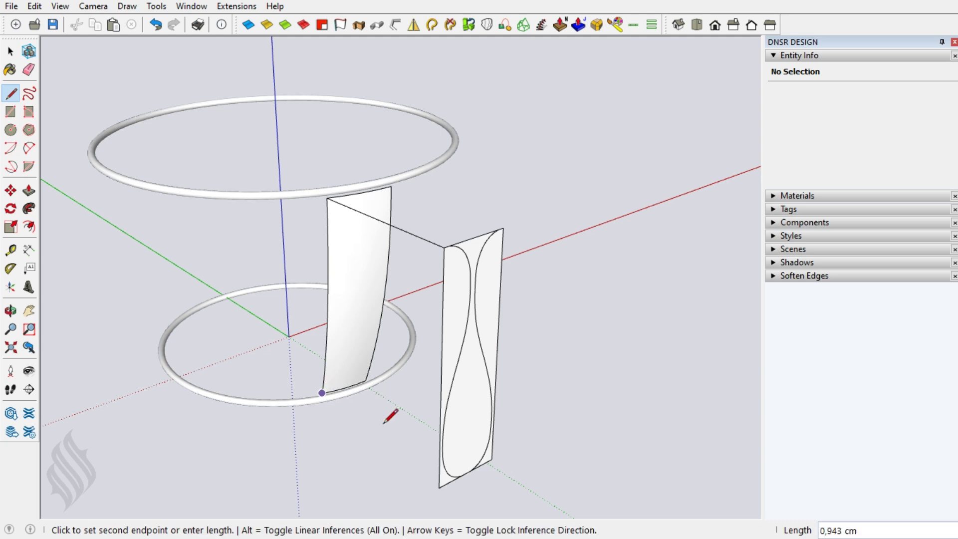
left_click(439, 487)
key("space")
Step: Group the two connecting edges, then group them with the strip and panel
left_click(417, 470)
left_click(429, 240, "shift")
right_click(429, 239)
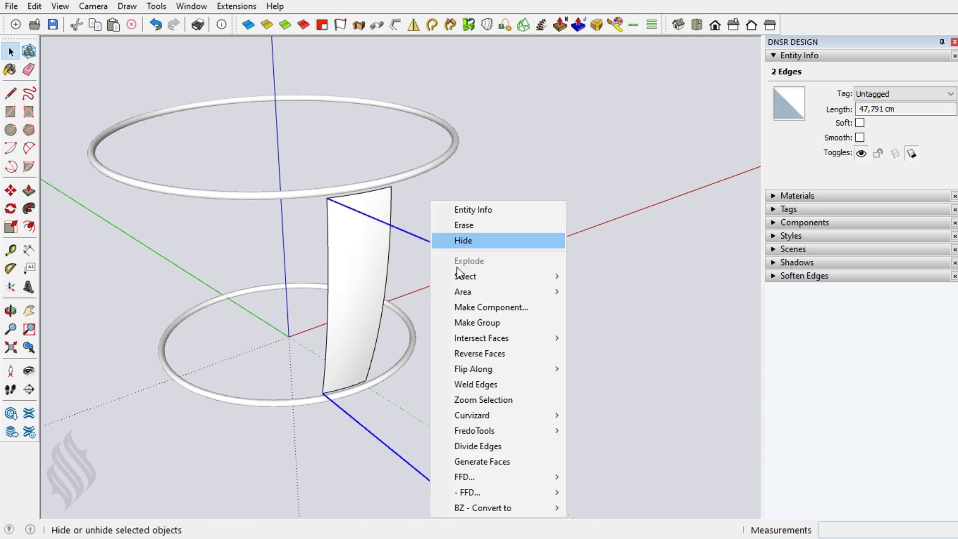
left_click(469, 324)
left_click(361, 279, "shift")
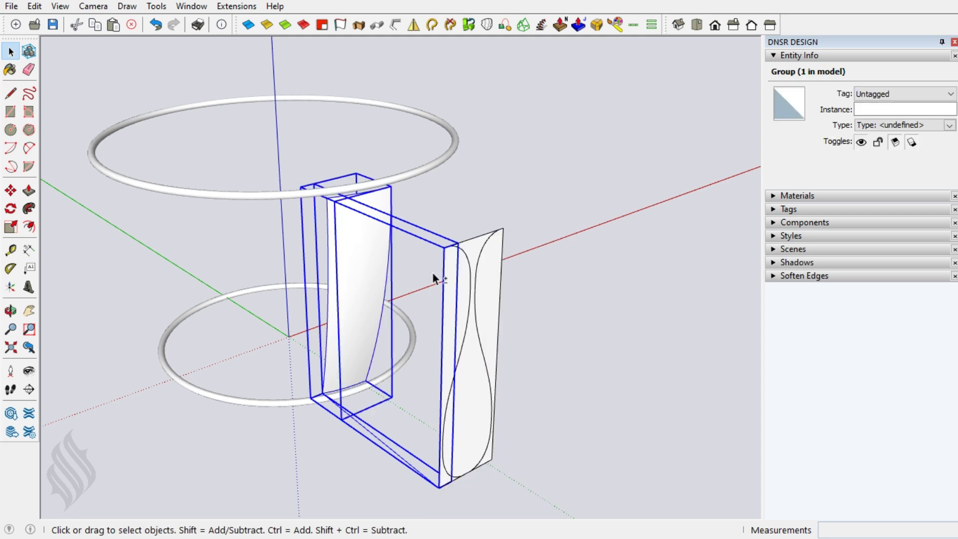
left_click(447, 271, "shift")
right_click(448, 271)
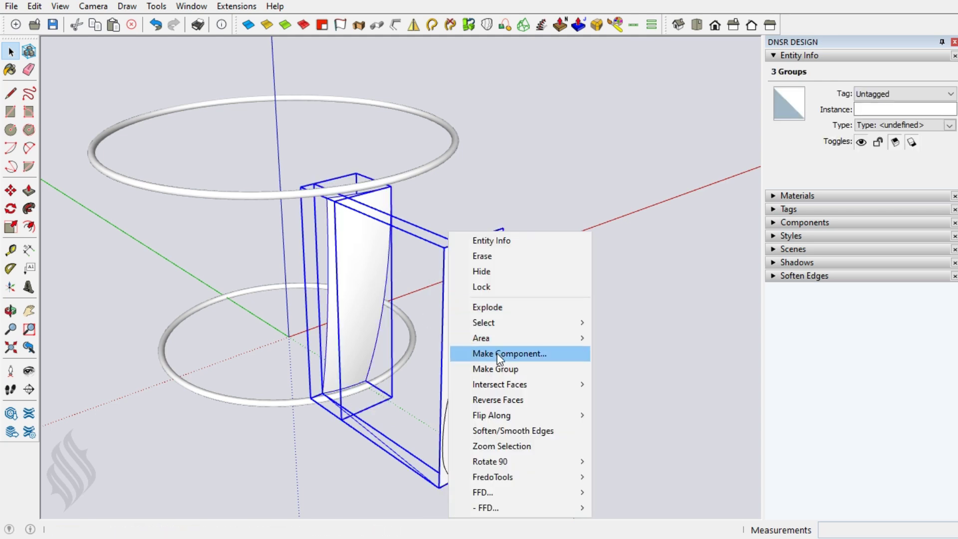
left_click(476, 369)
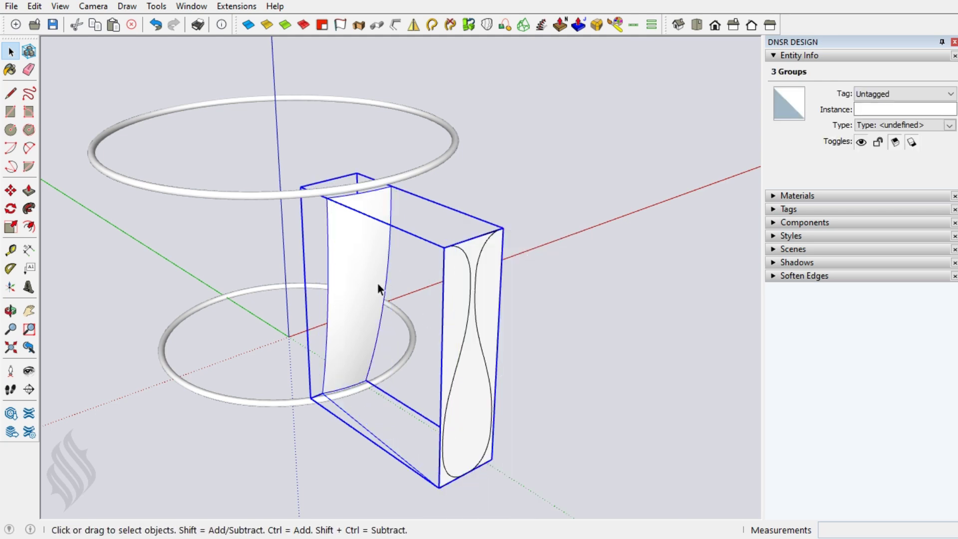
Step: Impose a Flowify grid on the vase panel and flow it onto the curved strip
left_click(236, 11)
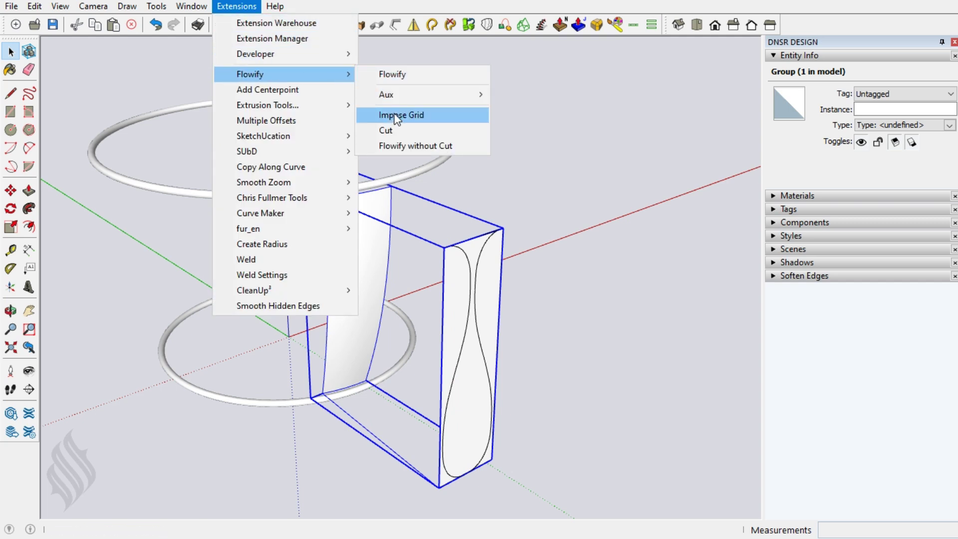
left_click(397, 115)
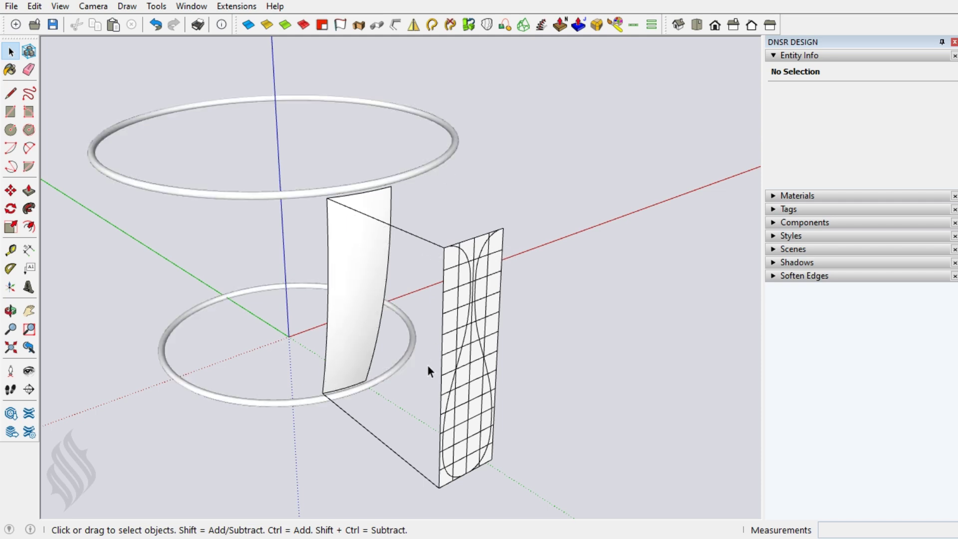
left_click(466, 255)
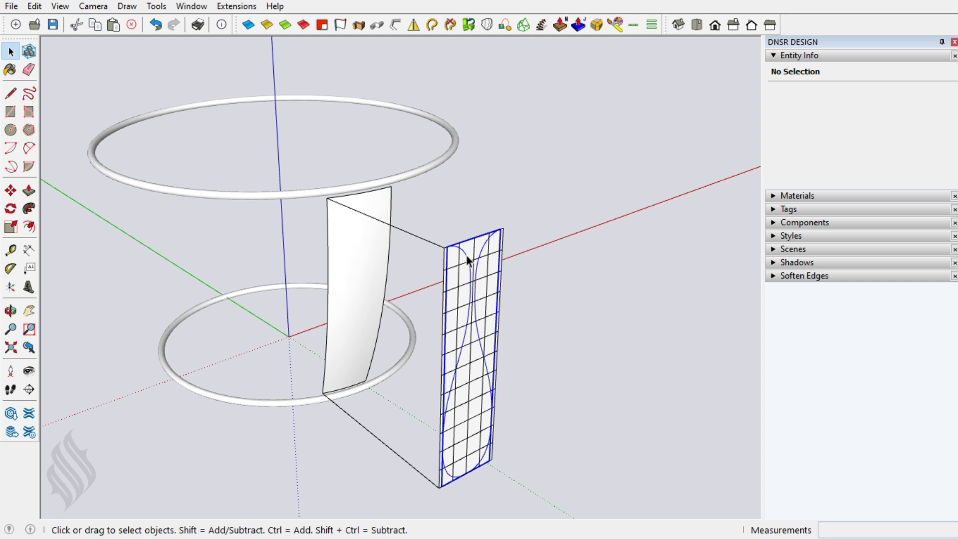
left_click(368, 217, "shift")
left_click(245, 7)
mouse_move(281, 74)
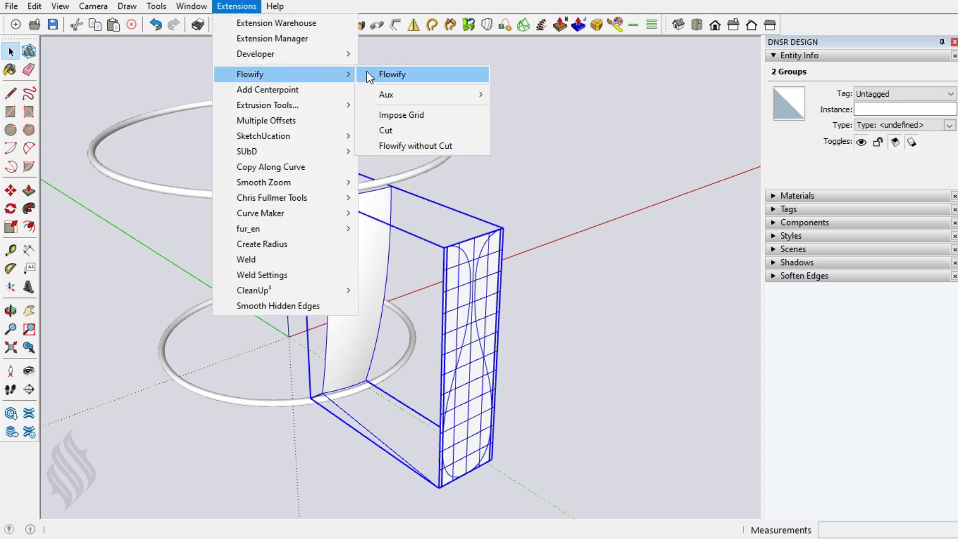
left_click(368, 75)
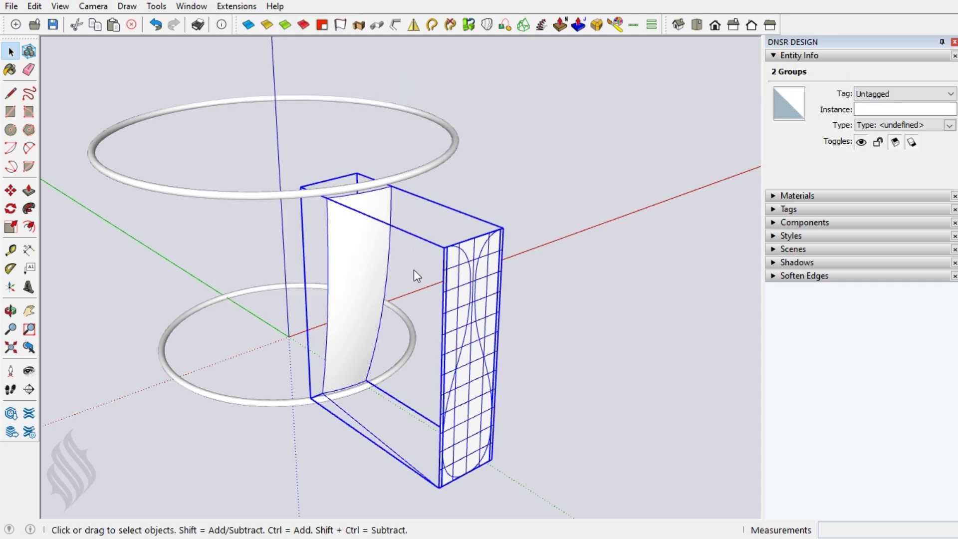
double_click(466, 260)
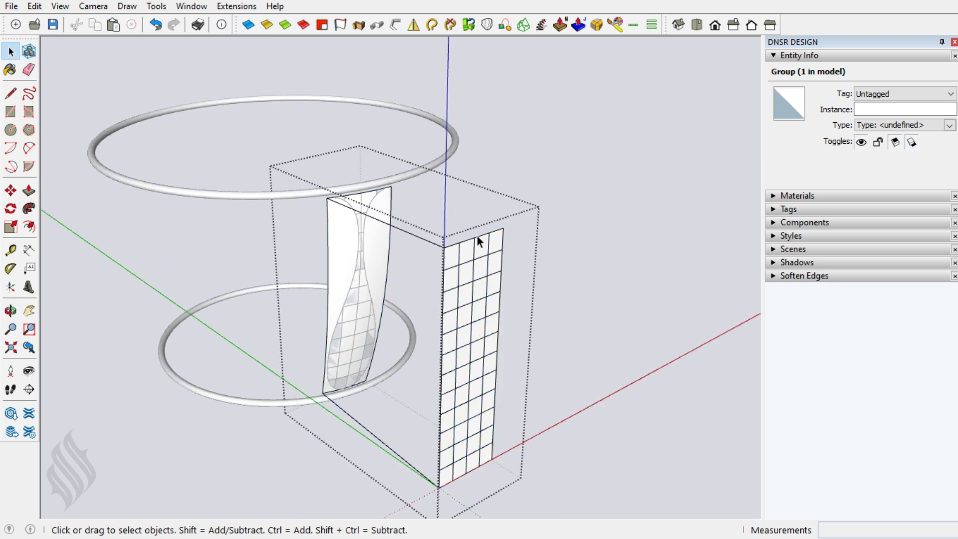
Step: Smooth the flowed vase mesh in the strip group and delete its surface, keeping the outline
left_click(439, 269)
key("o")
mouse_move(410, 380)
left_mouse_down()
mouse_move(236, 320)
mouse_move(379, 270)
mouse_move(393, 274)
left_mouse_up()
key("space")
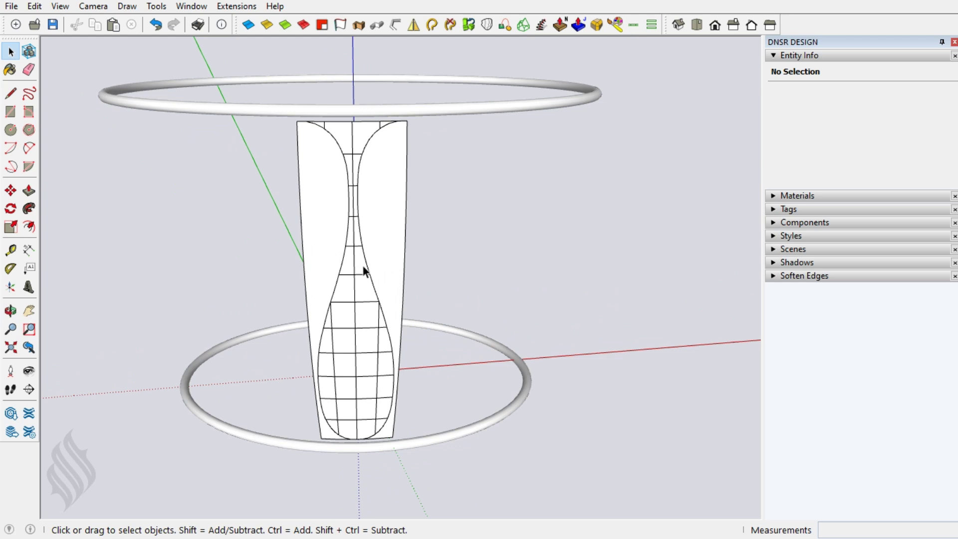
double_click(363, 267)
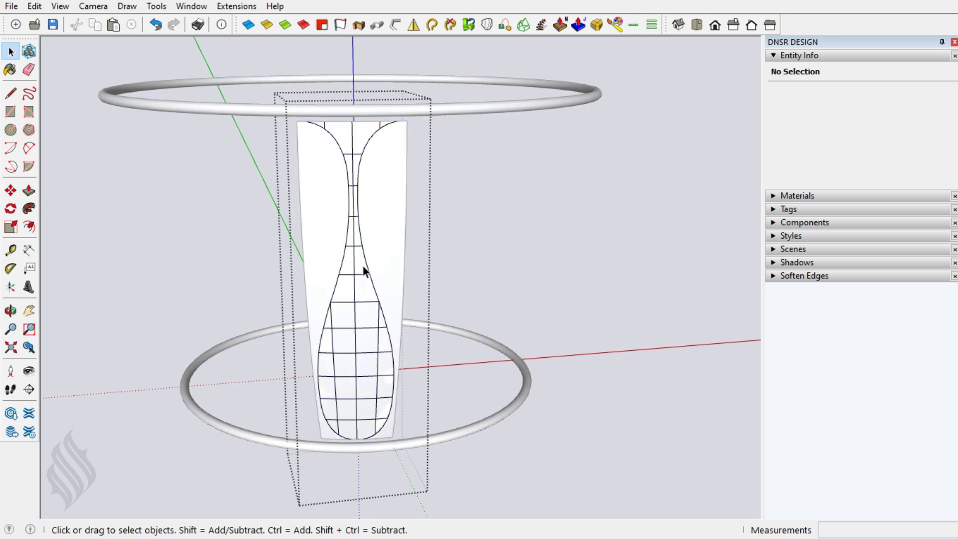
triple_click(355, 265)
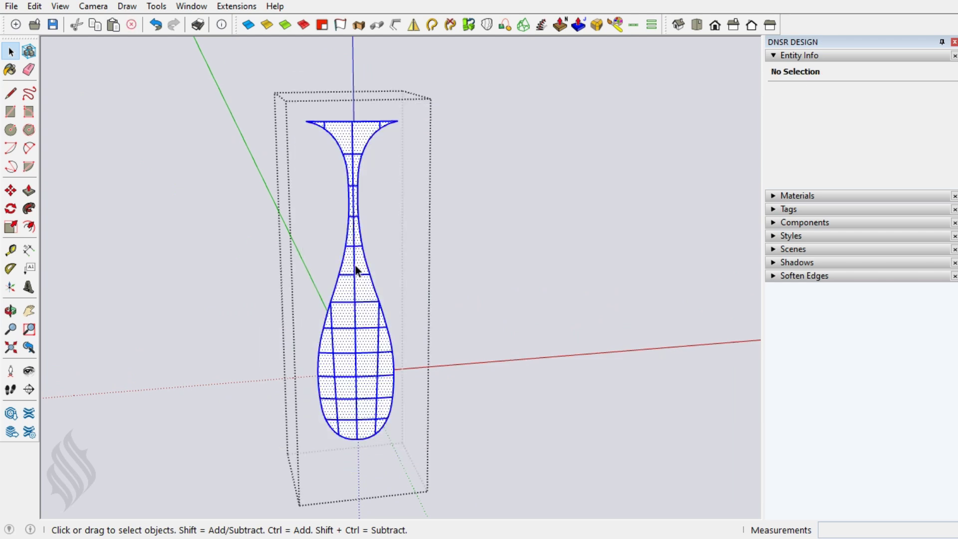
left_click(284, 24)
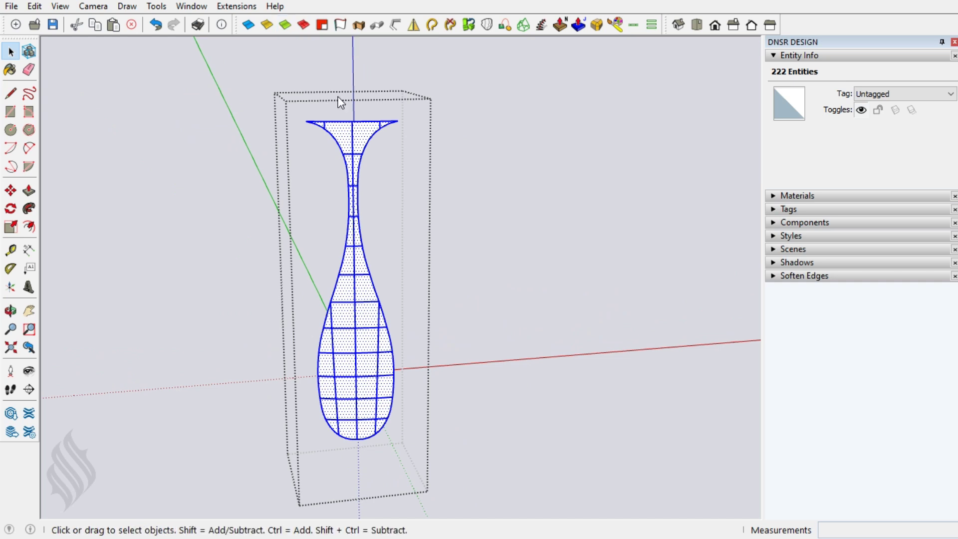
left_click(359, 142)
key("Delete")
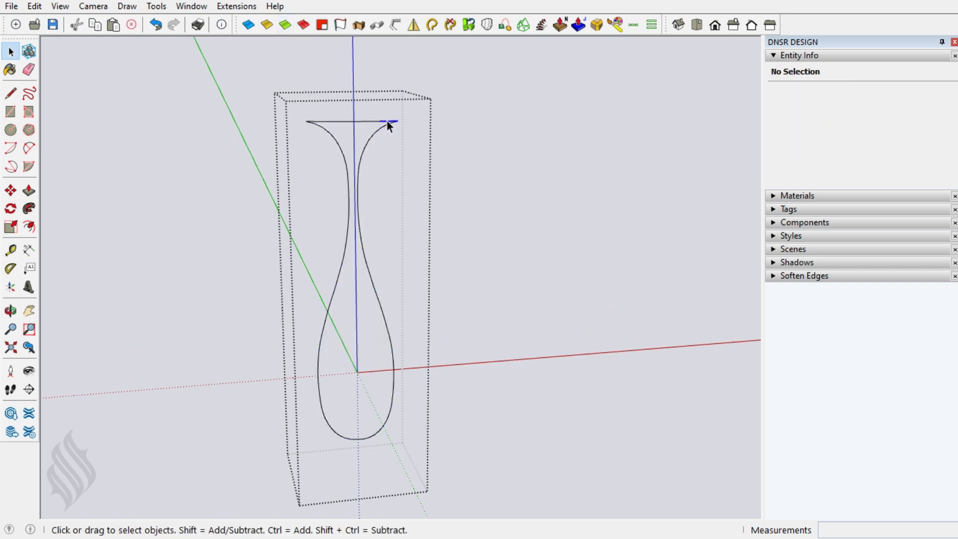
left_click(388, 122)
Step: Delete the short bottom segment and the left curve of the vase outline
left_click(348, 403)
scroll(353, 456, "up", 1)
scroll(354, 455, "up", 2)
scroll(358, 442, "up", 1)
scroll(361, 442, "up", 1)
scroll(361, 442, "up", 1)
scroll(361, 443, "up", 1)
scroll(360, 443, "up", 2)
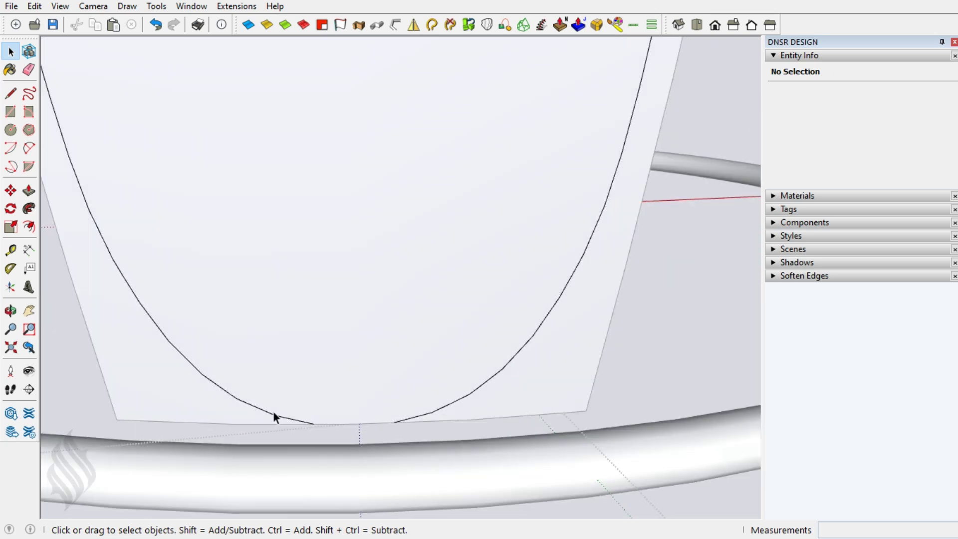
left_click(268, 413)
key("Delete")
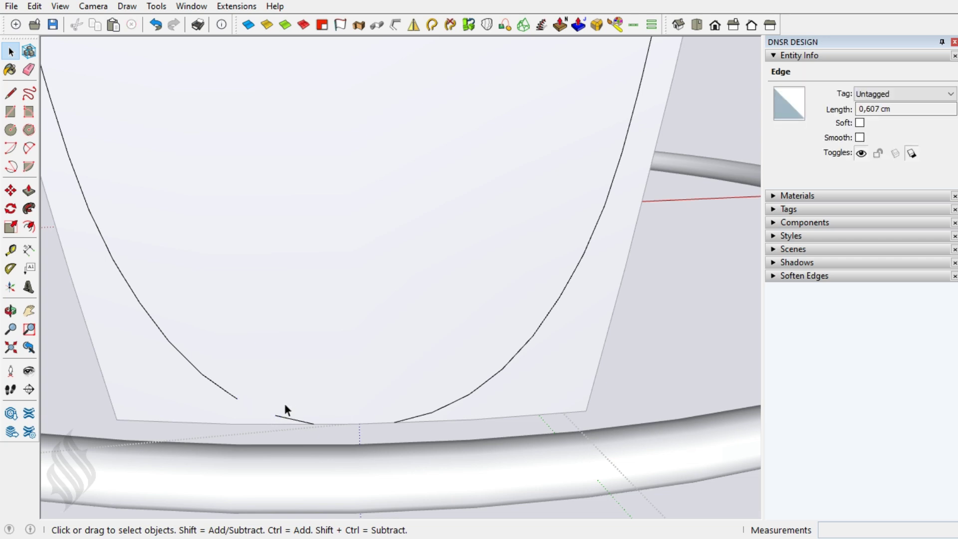
left_click(233, 396)
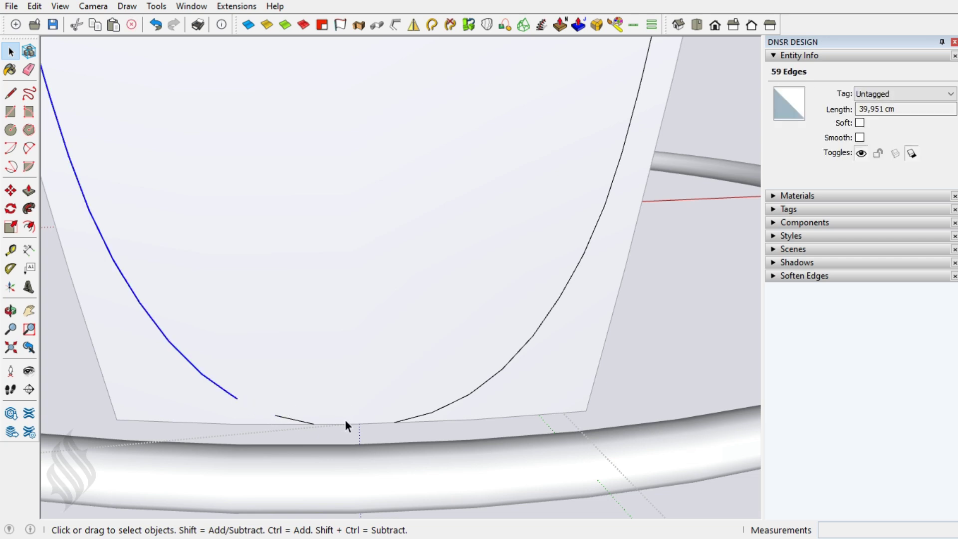
key("Delete")
scroll(380, 420, "up", 2)
scroll(379, 422, "up", 3)
scroll(379, 423, "up", 1)
scroll(379, 424, "down", 3)
scroll(379, 424, "down", 2)
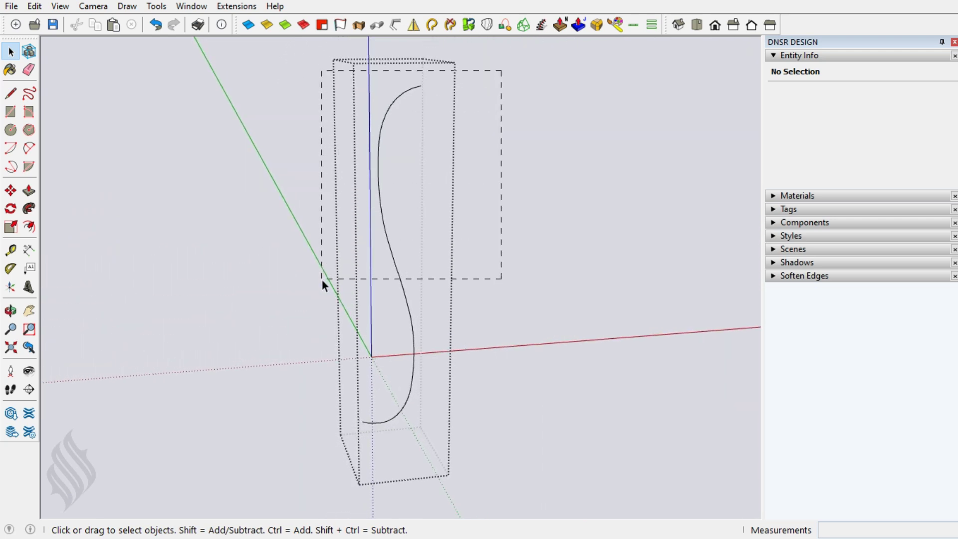
Step: Draw a line from the S-curve's top end to the face corner
left_click_drag(318, 274, 317, 274)
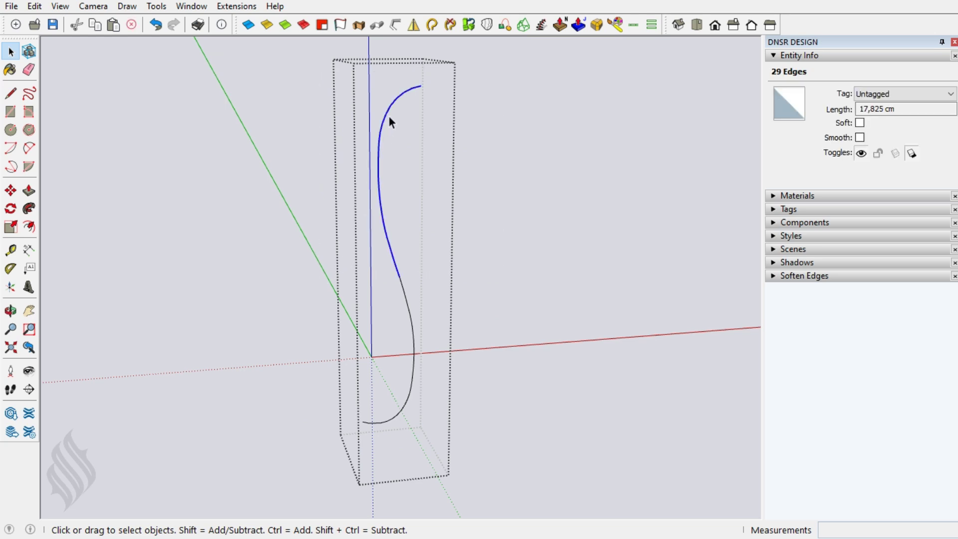
scroll(415, 85, "up", 1)
scroll(414, 80, "up", 1)
scroll(421, 82, "up", 1)
scroll(426, 88, "up", 1)
scroll(427, 97, "up", 2)
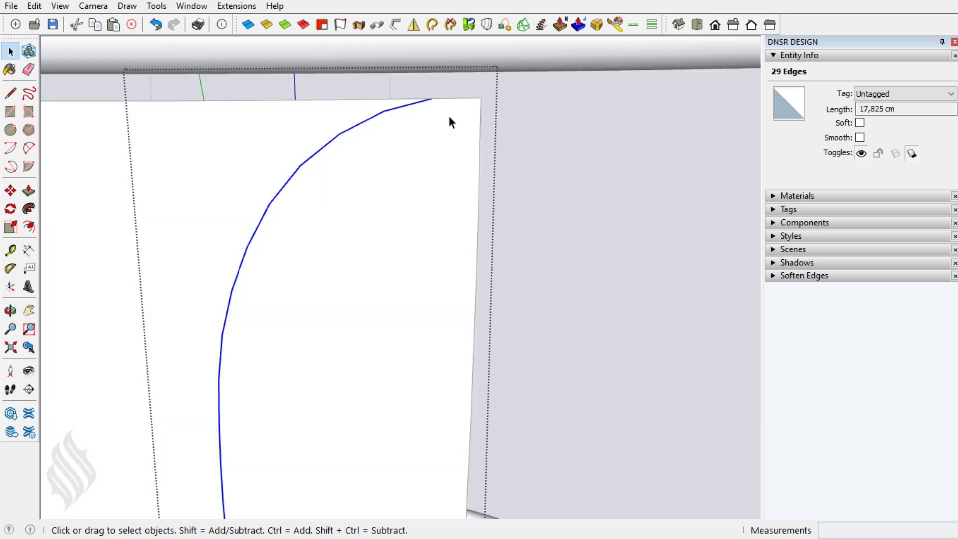
key("l")
left_click(433, 99)
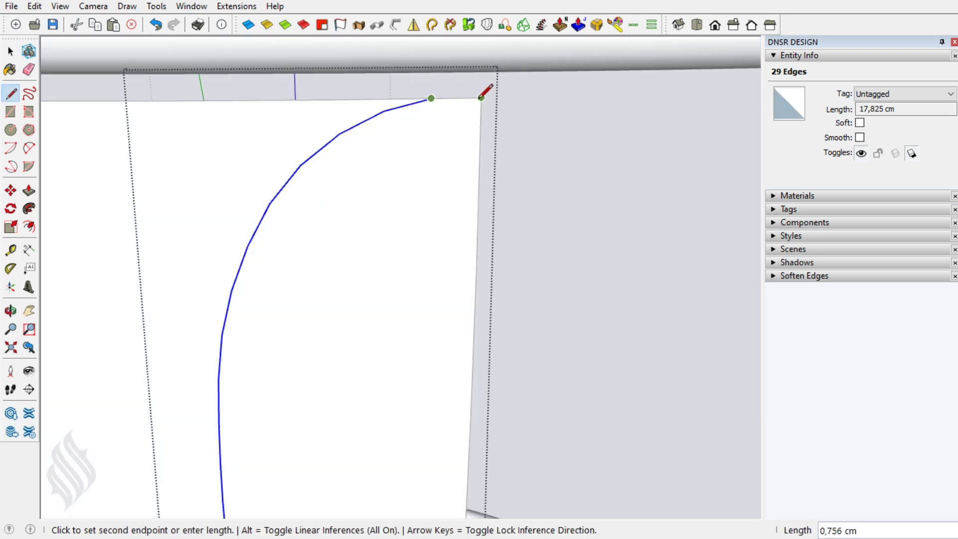
left_click(480, 98)
key("space")
Step: Rebuild the upper half of the S-curve as a 24-segment Polyline Segmentor curve
scroll(399, 110, "down", 2)
scroll(402, 101, "down", 1)
scroll(403, 105, "down", 1)
scroll(402, 108, "down", 2)
scroll(400, 109, "down", 1)
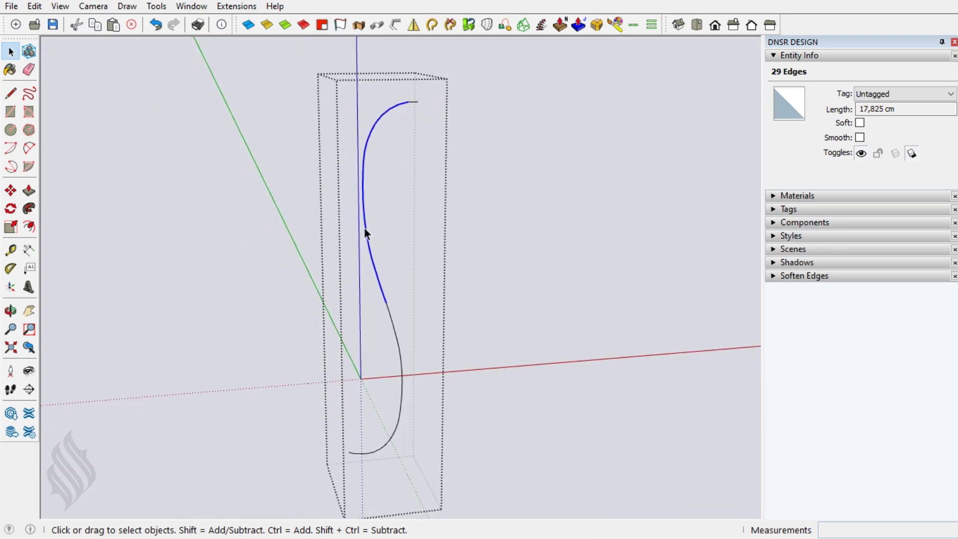
right_click(364, 227)
mouse_move(419, 492)
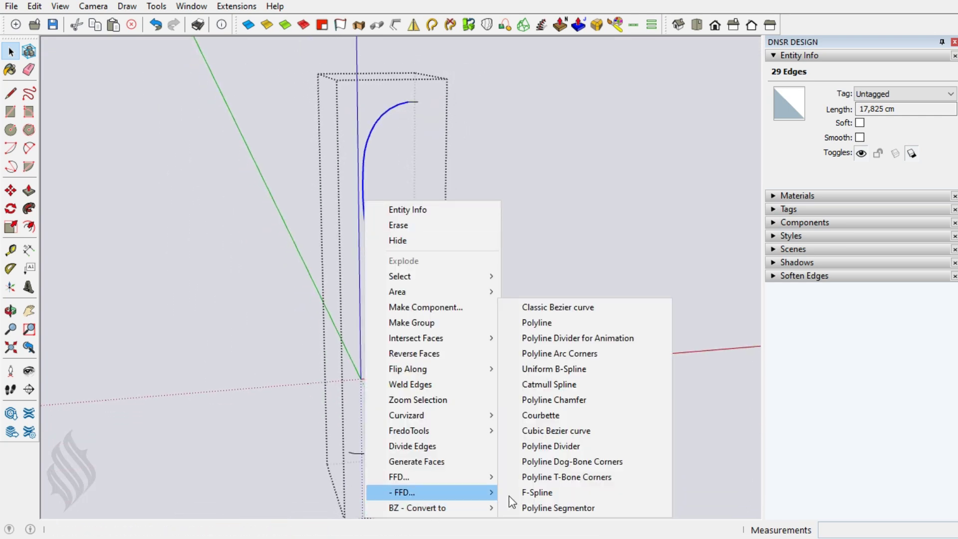
left_click(530, 508)
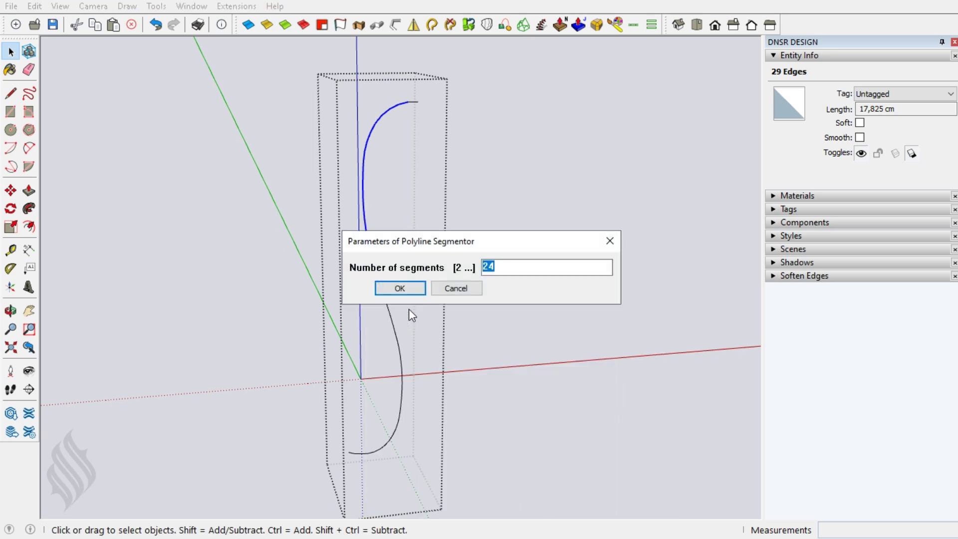
left_click(401, 289)
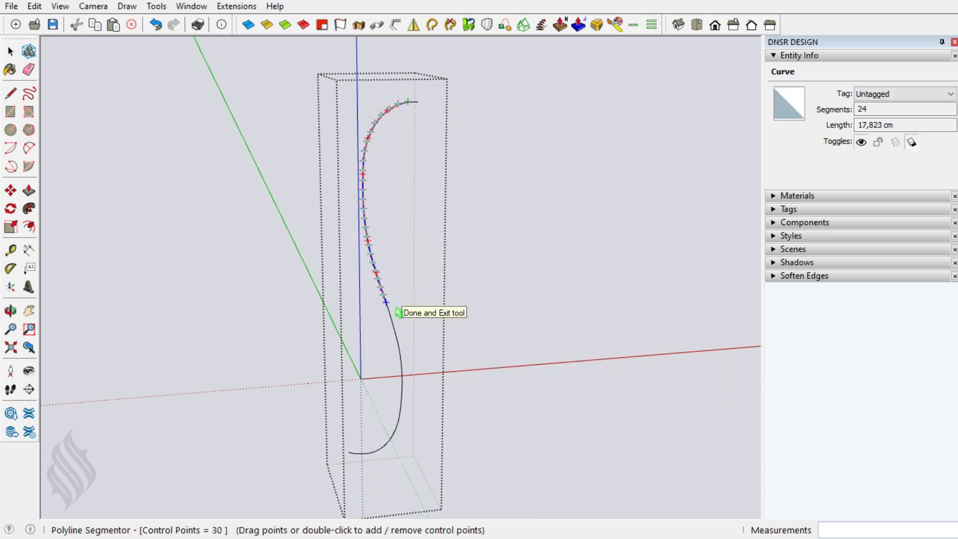
left_click(398, 313)
Step: Rebuild the lower half, excluding the tiny bottom segment, as a 24-segment curve
left_click_drag(319, 288, 471, 493)
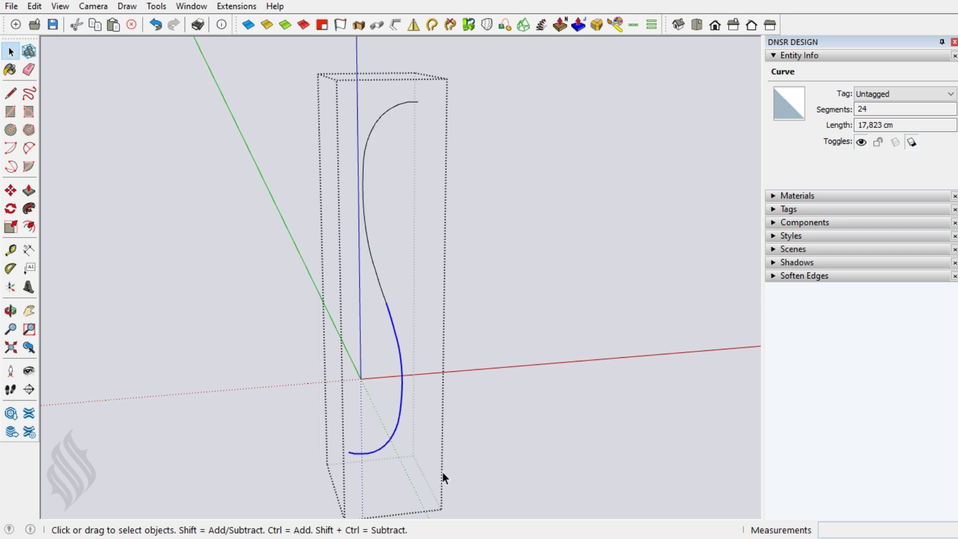
left_click(367, 449, "shift")
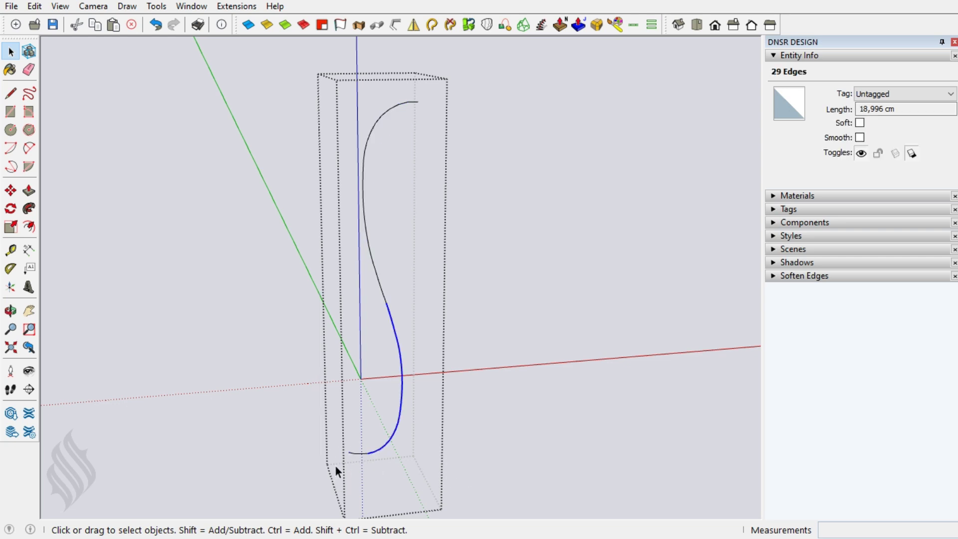
right_click(384, 446)
mouse_move(437, 436)
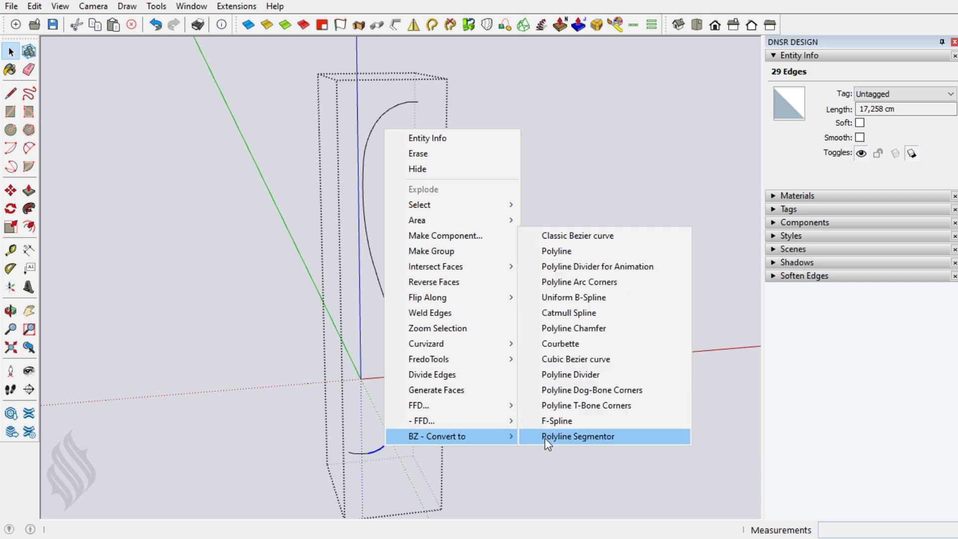
left_click(548, 440)
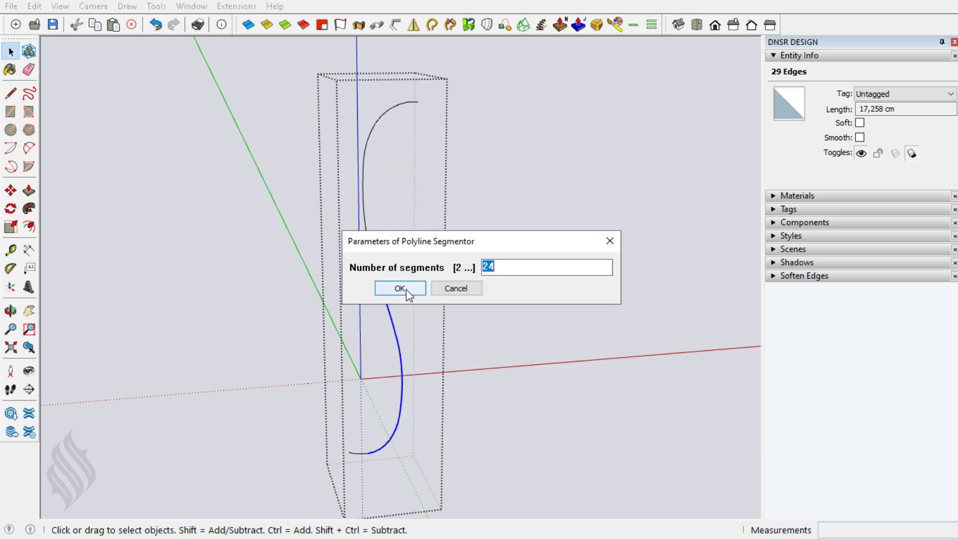
left_click(401, 289)
key("Return")
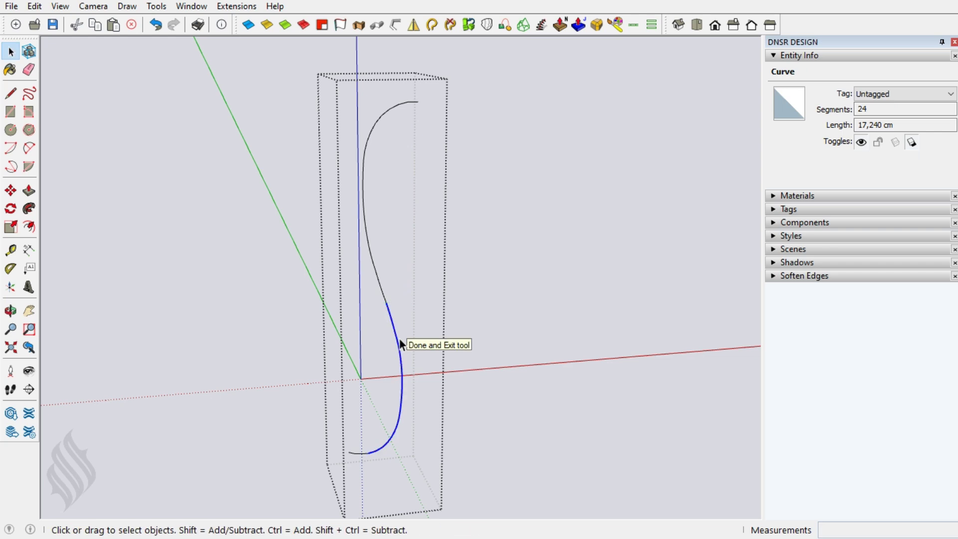
left_click(395, 328)
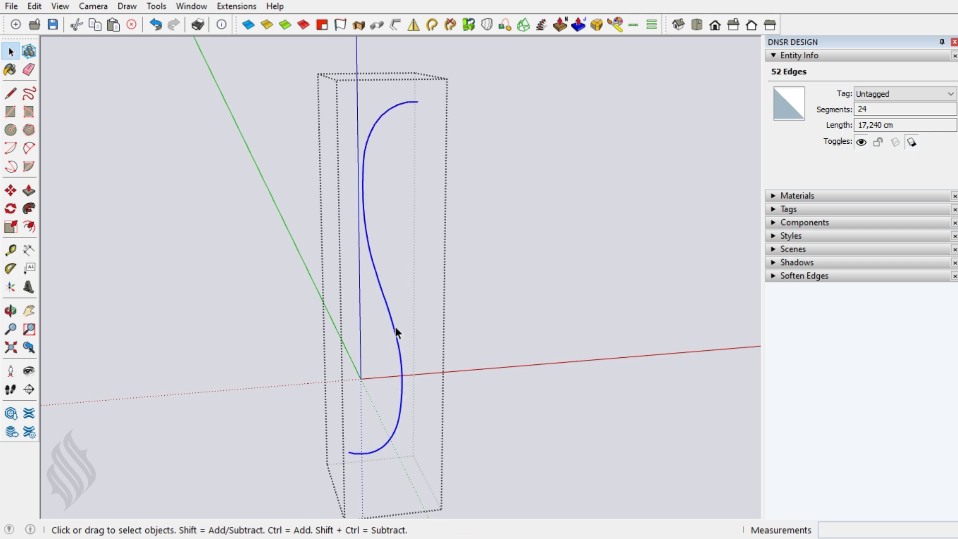
middle_click_drag(387, 305, 413, 399)
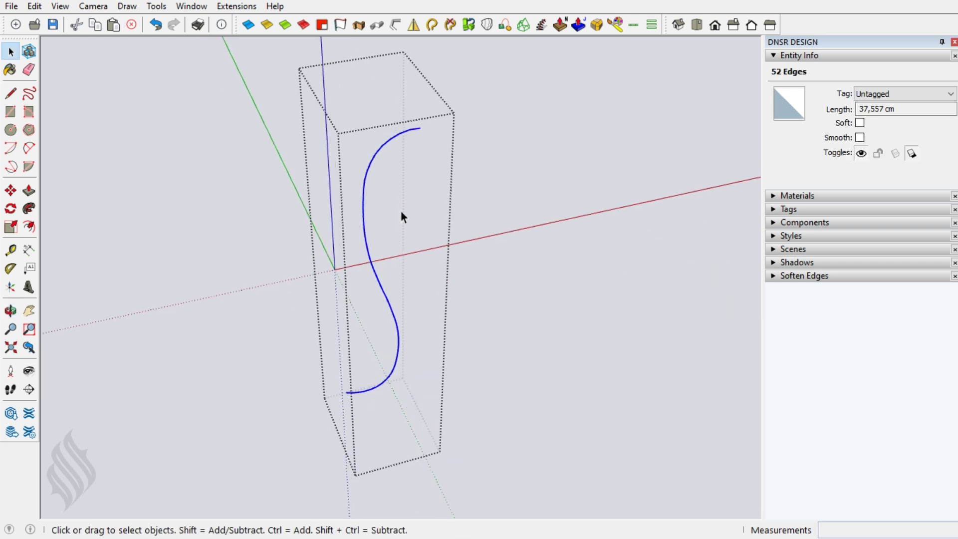
Step: Mirror the S-curve about its top endpoint to form a loop, then select the loop
left_click(413, 30)
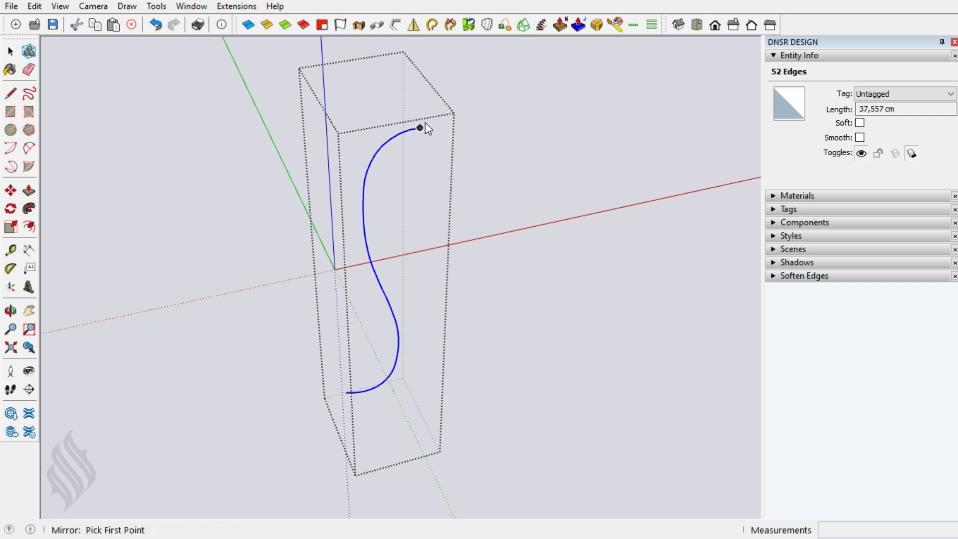
left_click(421, 127)
left_click(439, 146)
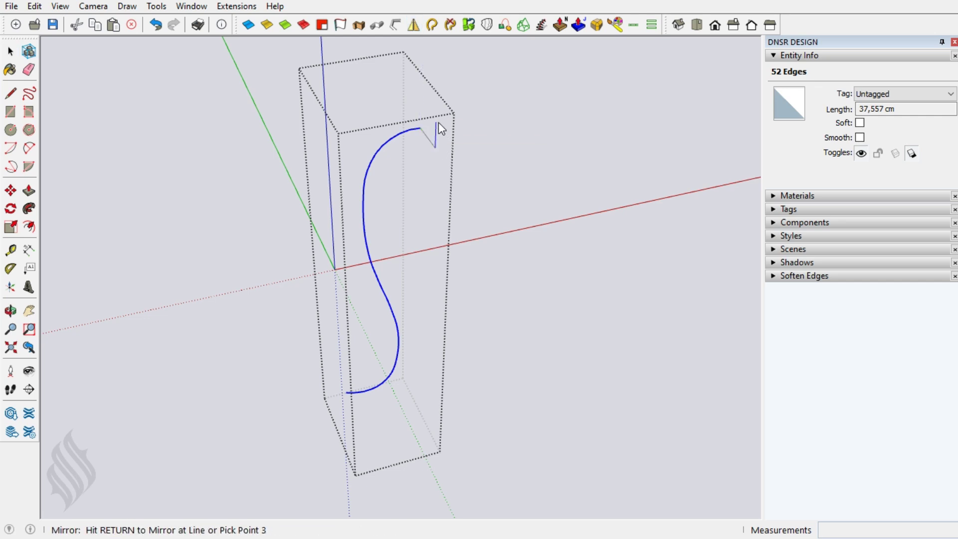
left_click(439, 123)
triple_click(434, 127)
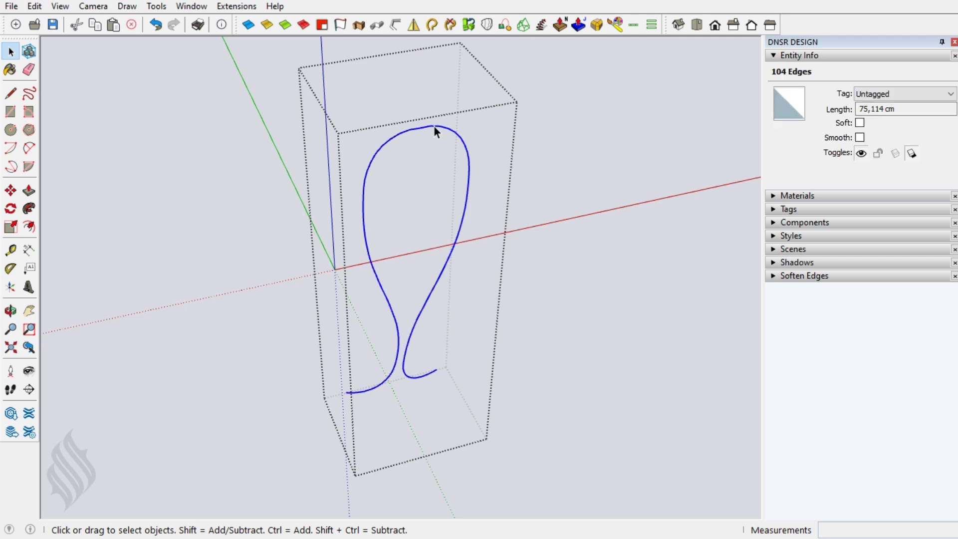
left_click(432, 25)
left_click(432, 126)
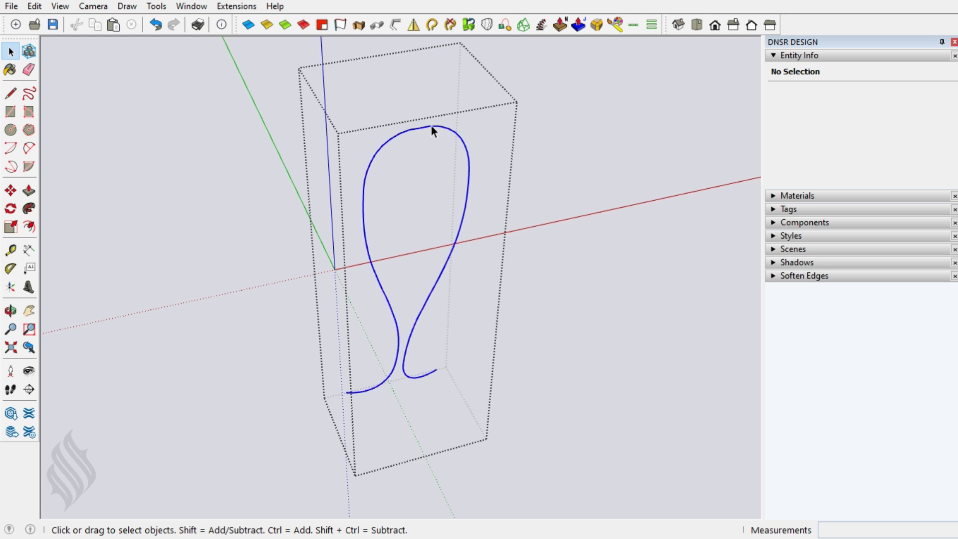
Step: Convert the loop curve into a 0,750 cm tube with precision 12 via Lines to Tubes
left_click(391, 28)
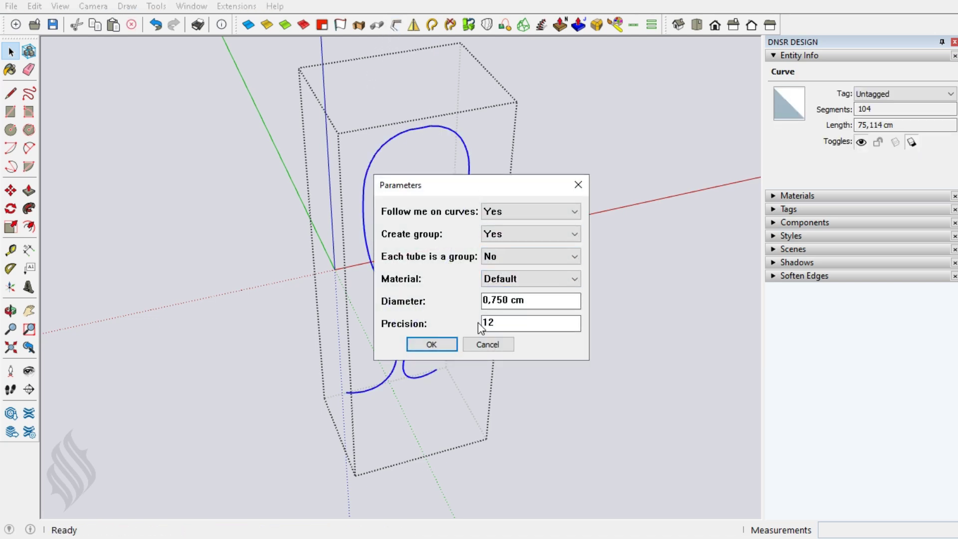
left_click(445, 344)
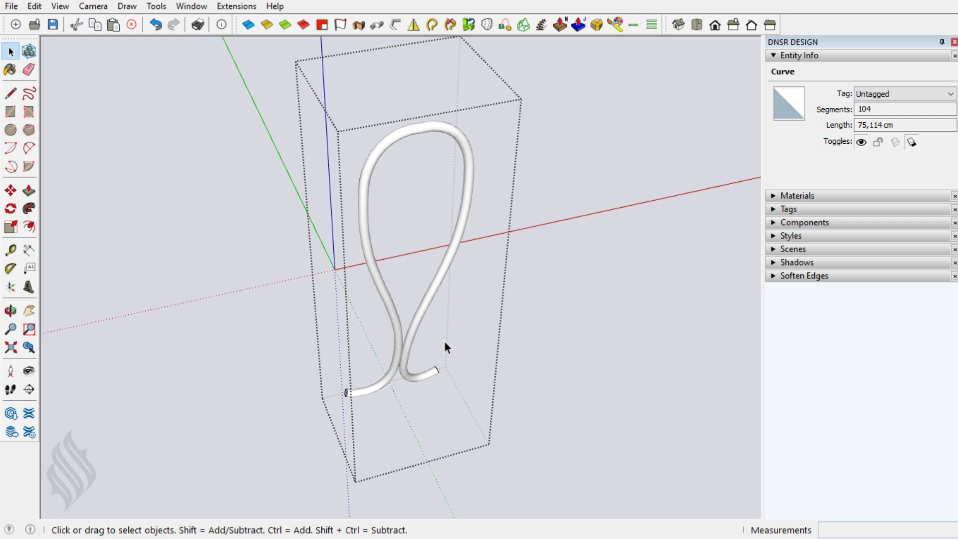
left_click(444, 343)
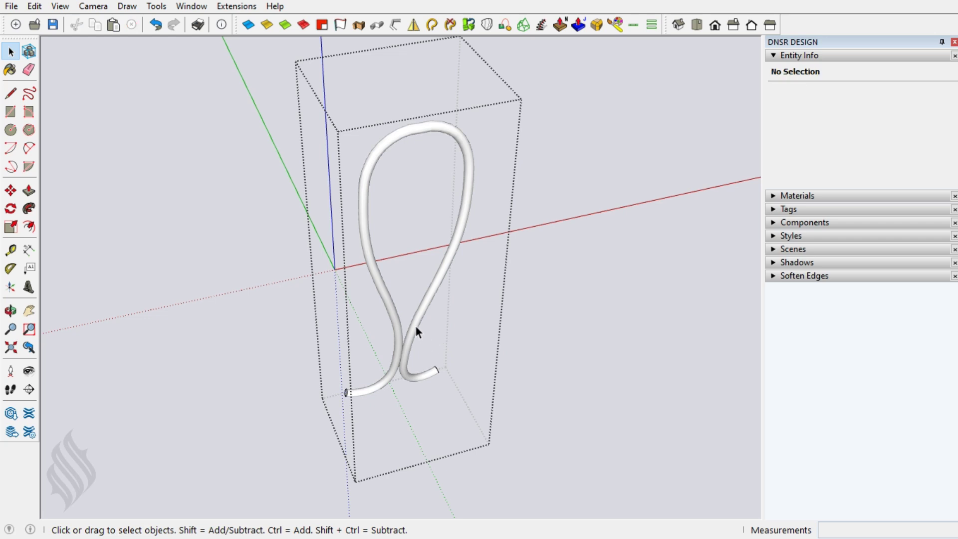
Step: Delete the short end segments from the left and right legs of the loop tube
right_click(416, 326)
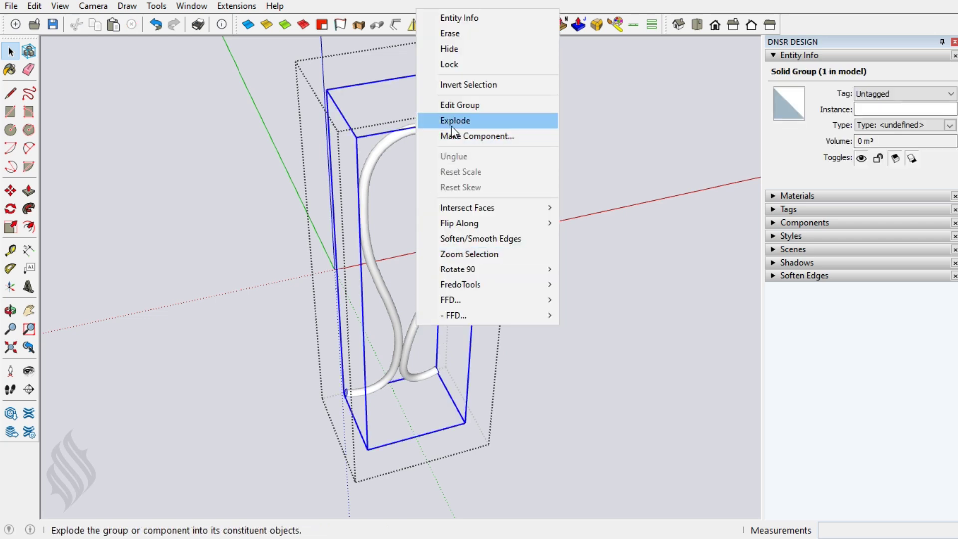
key("Escape")
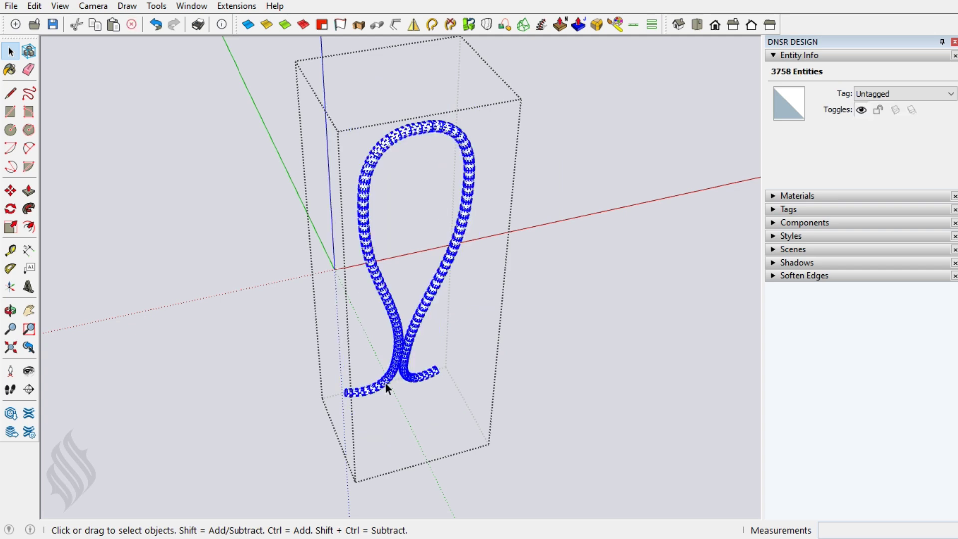
mouse_move(407, 368)
middle_mouse_down()
mouse_move(354, 399)
mouse_move(366, 374)
middle_mouse_up()
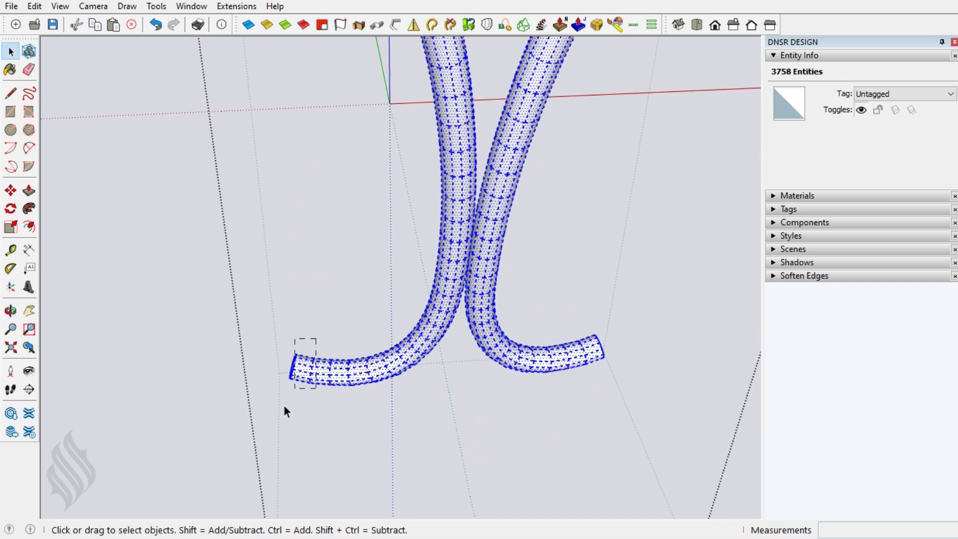
left_click_drag(283, 405, 279, 409)
key("Delete")
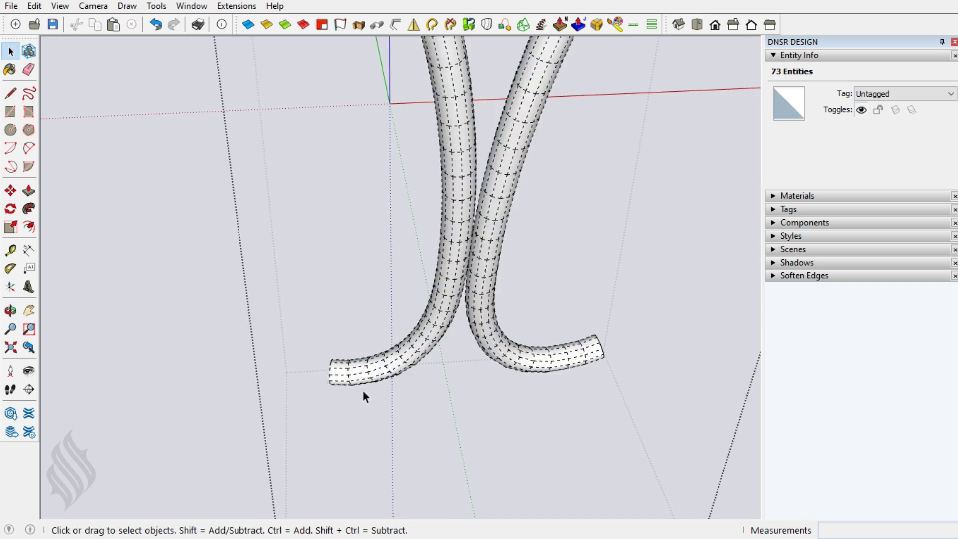
left_click_drag(578, 386, 578, 388)
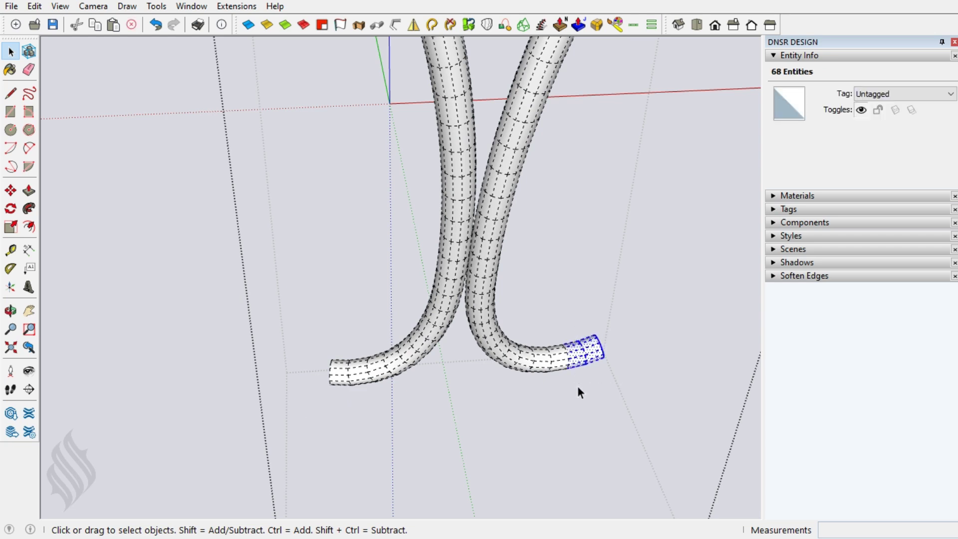
key("Delete")
middle_click_drag(554, 359, 307, 374)
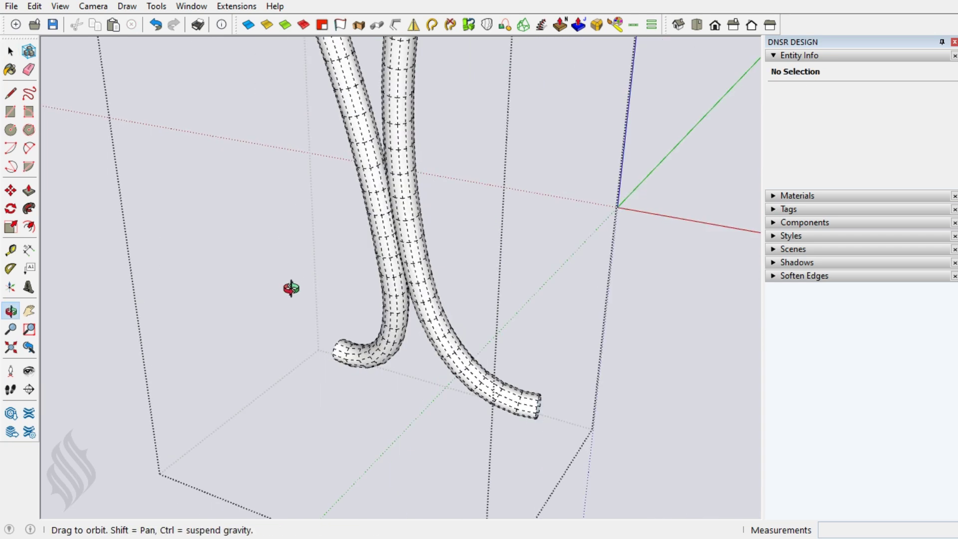
mouse_move(306, 375)
left_mouse_down()
mouse_move(645, 312)
mouse_move(362, 376)
mouse_move(307, 416)
mouse_move(376, 325)
mouse_move(367, 285)
mouse_move(382, 371)
left_mouse_up()
key("space")
Step: Erase the stray face beside the rib and convert the rib group into Component#1
key("Escape")
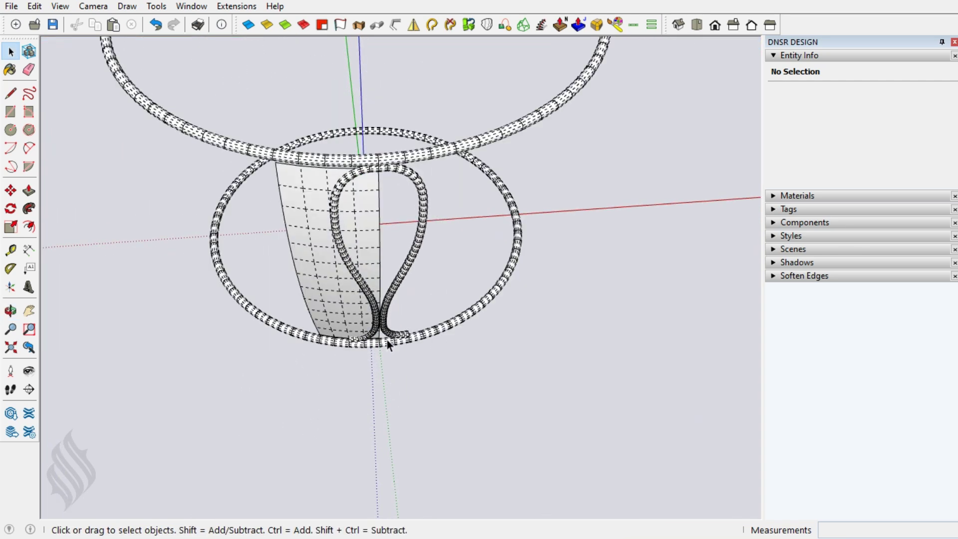
left_click(303, 289)
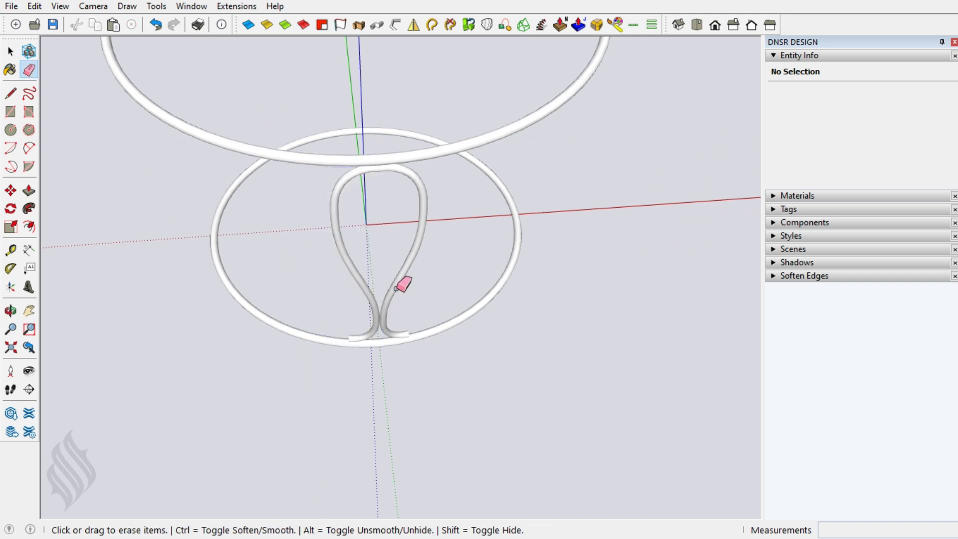
key("space")
right_click(388, 296)
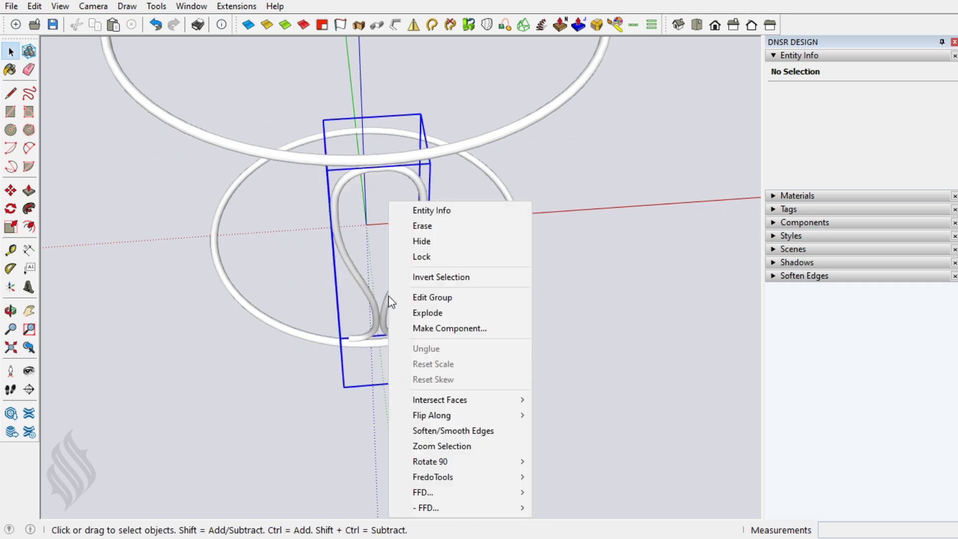
left_click(458, 326)
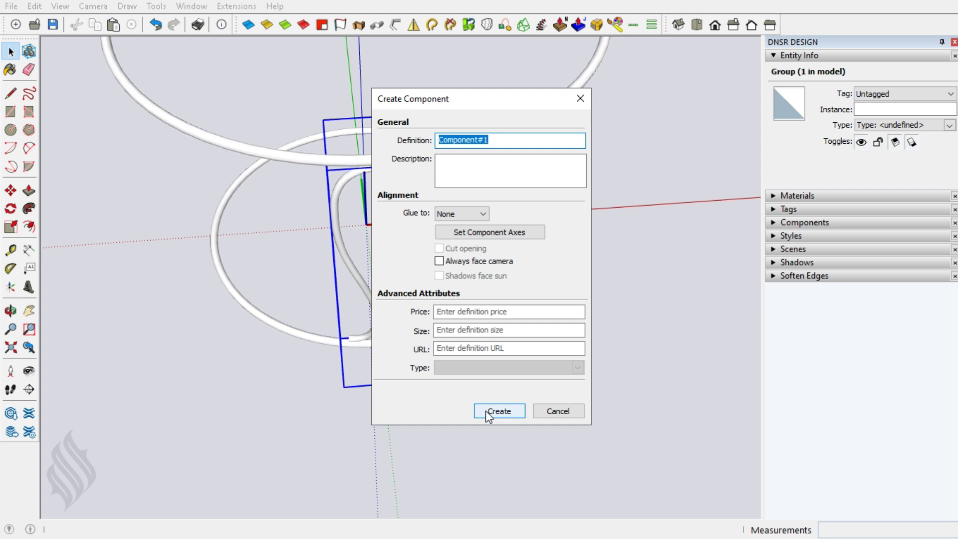
left_click(487, 412)
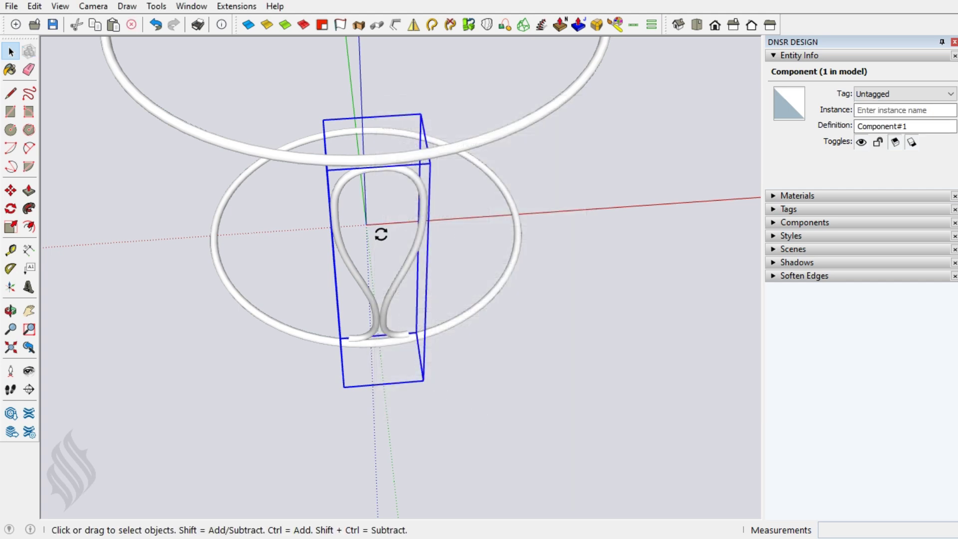
Step: Rotate the rib component 90° about the origin so it stands on the ring
key("q")
left_click(367, 224)
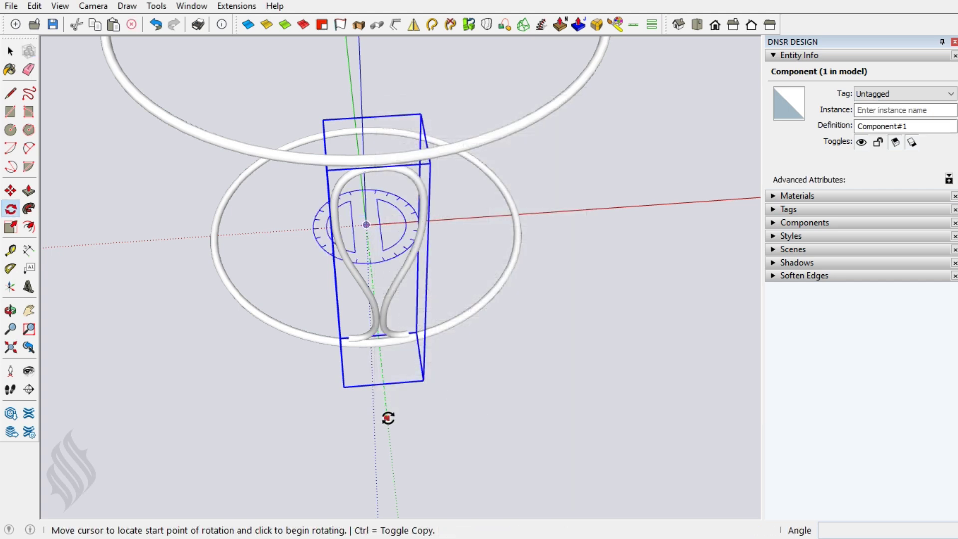
left_click(387, 418)
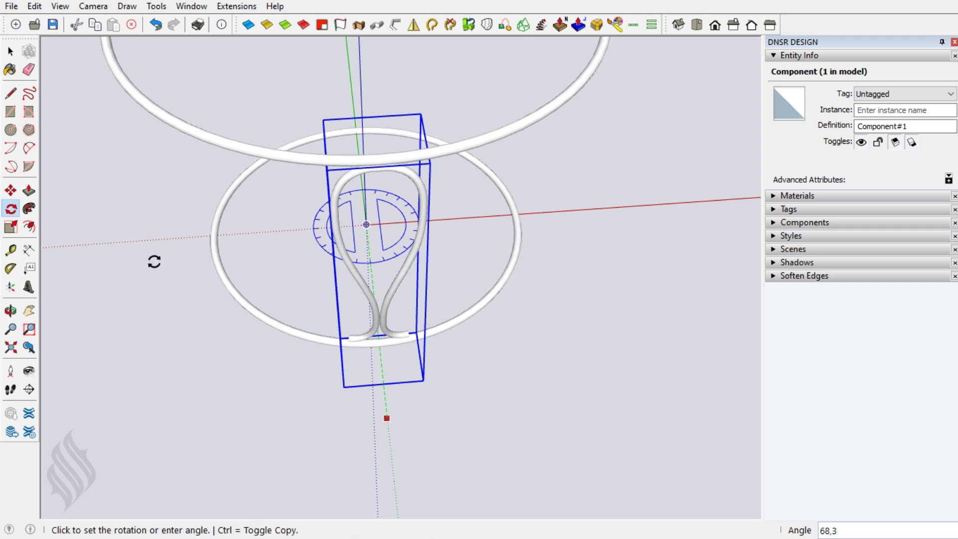
left_click(155, 236)
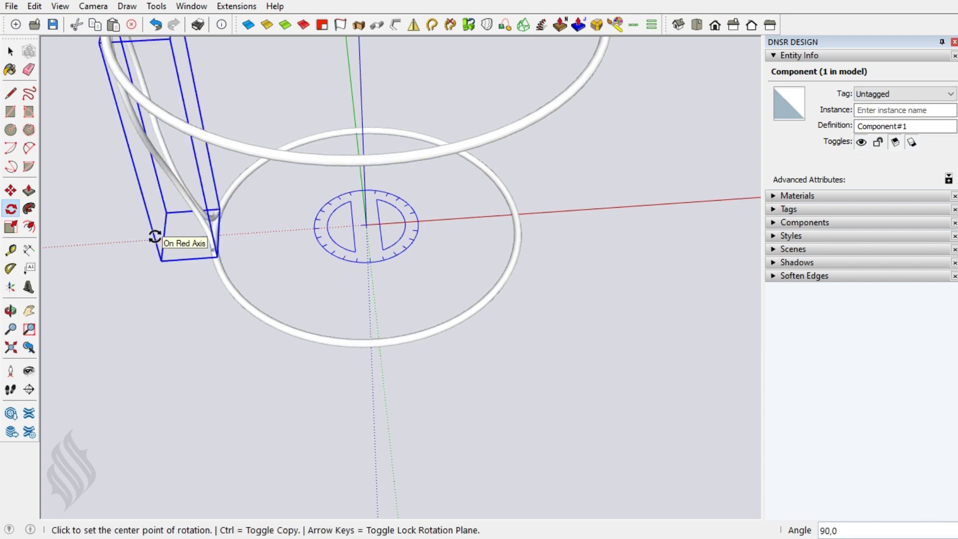
Step: Array rotated copies of the rib at 20° intervals, 17 copies around the basket
left_click(367, 224)
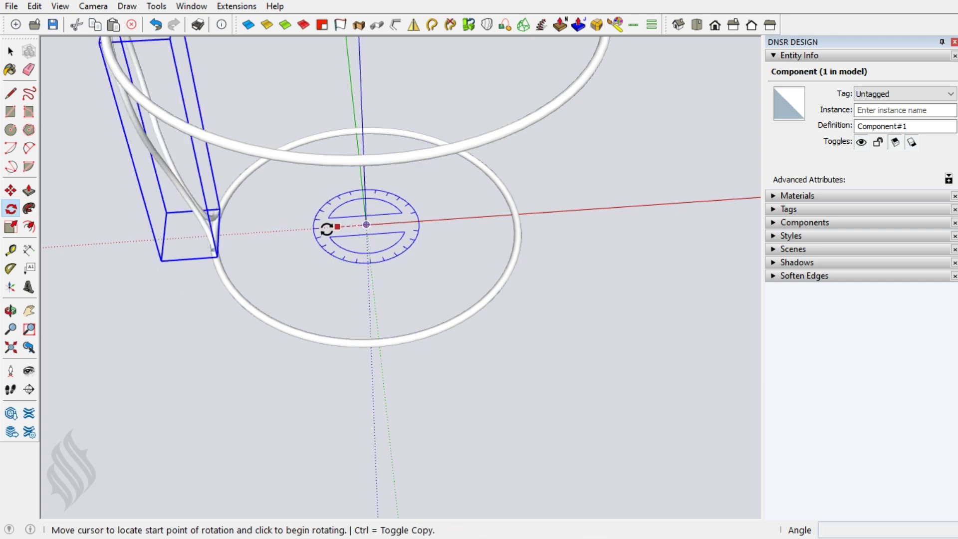
left_click(294, 229)
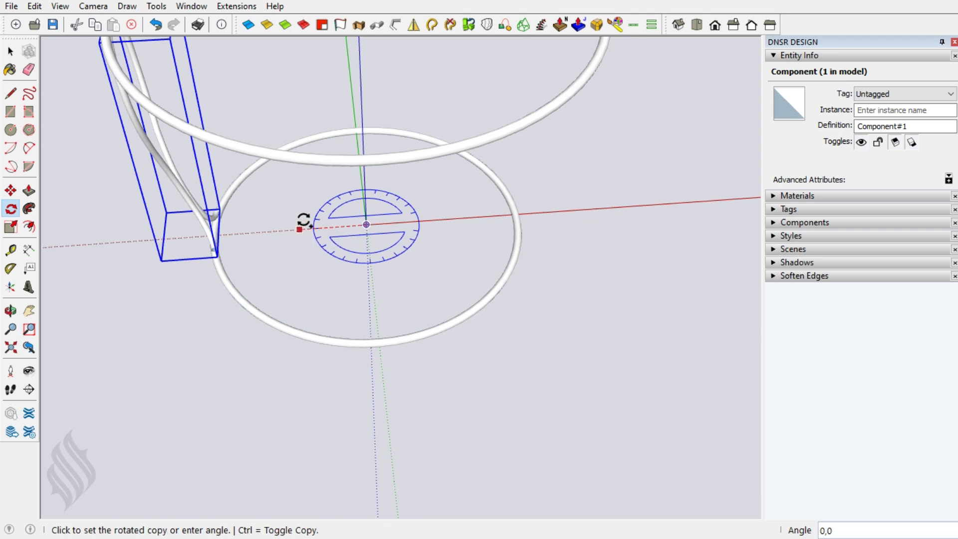
left_click(301, 214)
type("*1")
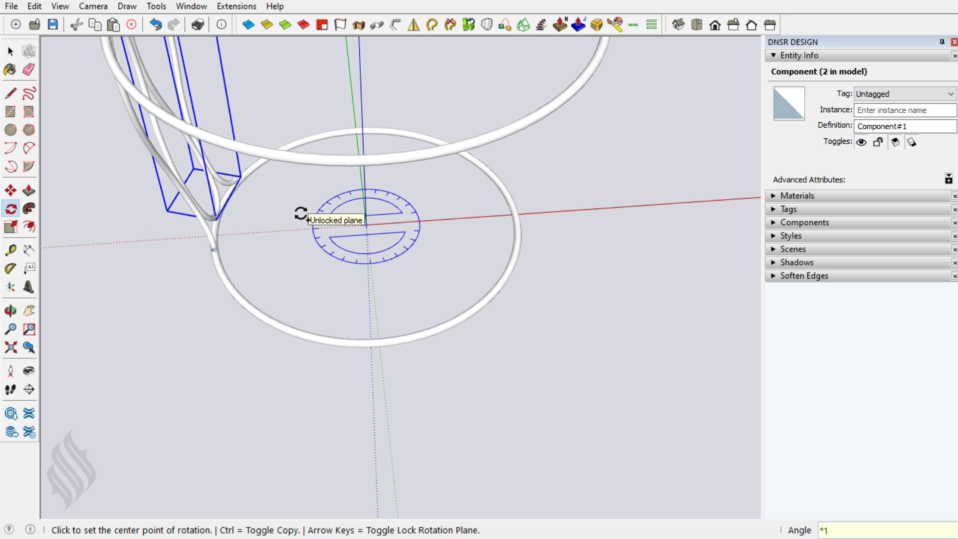
type("7")
key("Return")
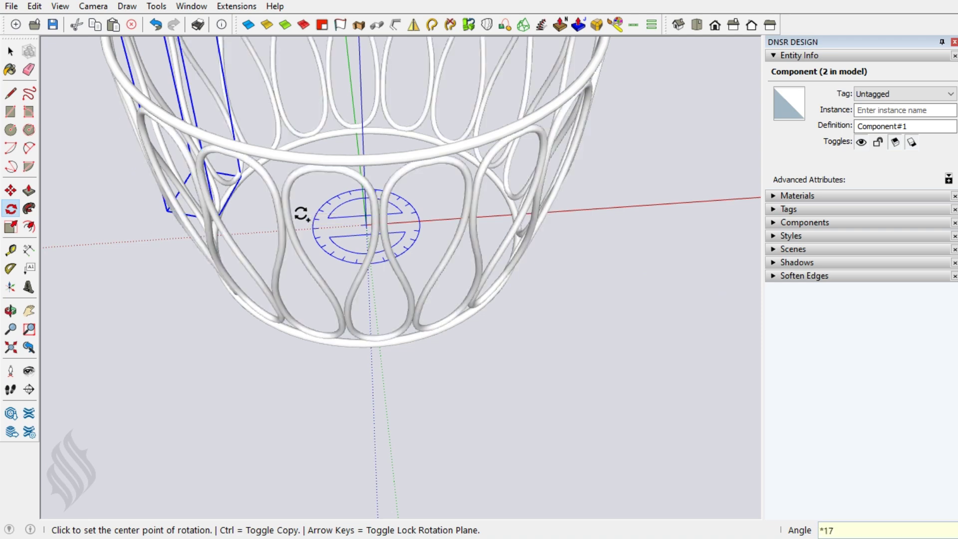
key("space")
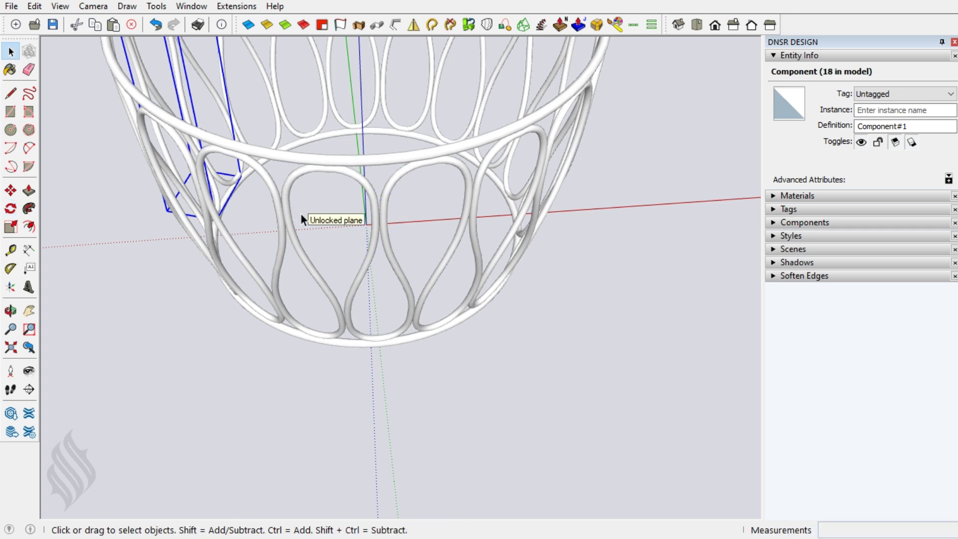
left_click(301, 214)
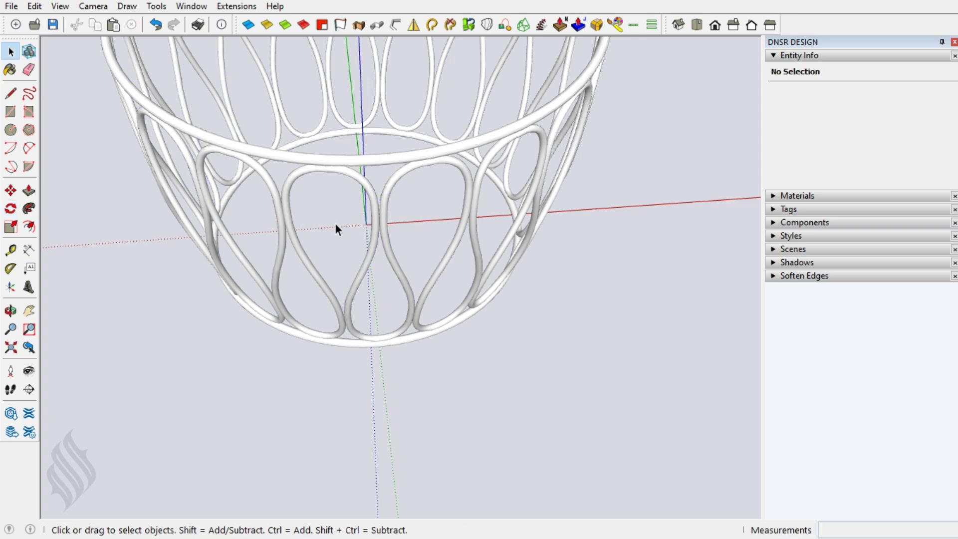
Step: Toggle hidden edges on and off while orbiting to look down into the basket
key("alt+h")
mouse_move(376, 328)
middle_mouse_down()
mouse_move(359, 178)
mouse_move(376, 410)
middle_mouse_up()
key("alt+h")
mouse_move(358, 220)
middle_mouse_down()
mouse_move(360, 389)
mouse_move(348, 316)
mouse_move(390, 436)
mouse_move(363, 430)
mouse_move(291, 265)
middle_mouse_up()
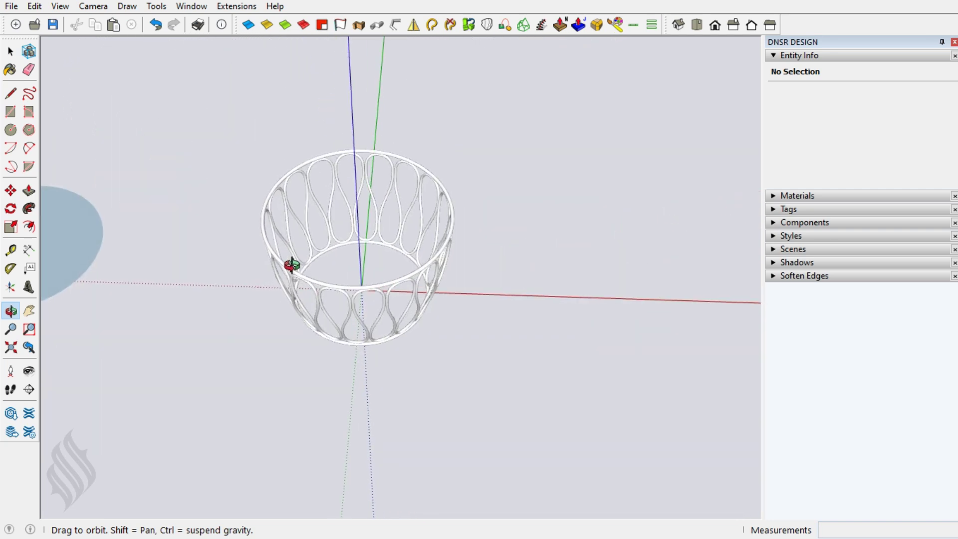
Step: Move the blue disc 100 along the red axis into the basket
left_click(79, 228)
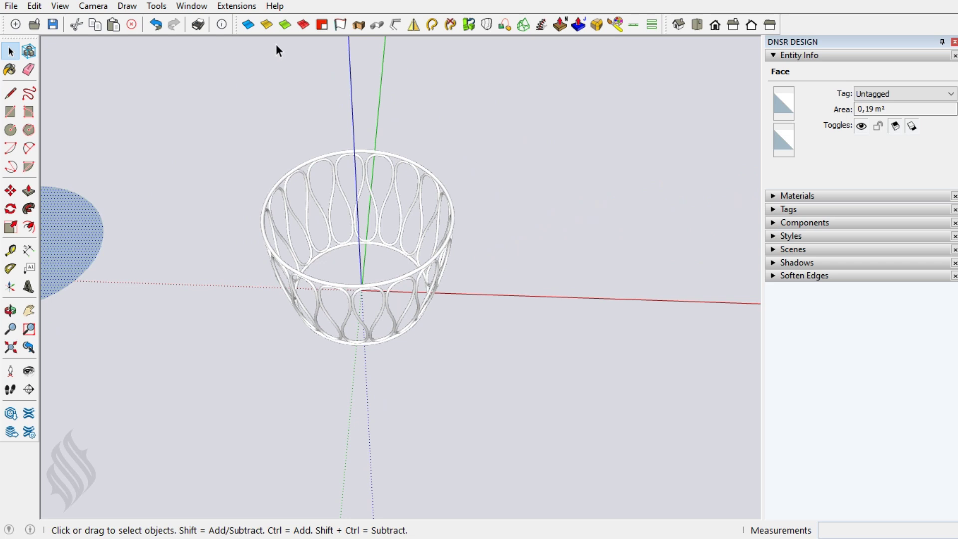
left_click(304, 24)
left_click(142, 228)
key("m")
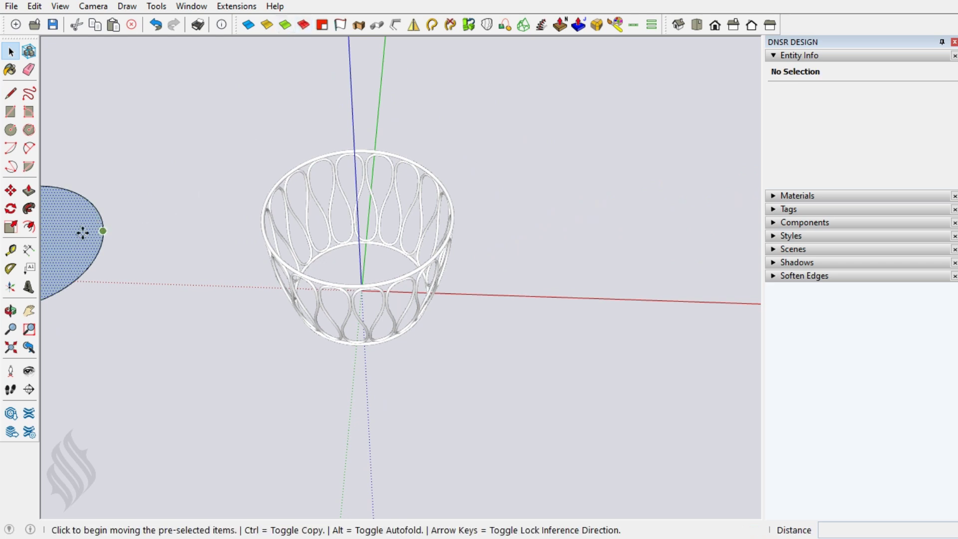
left_click(82, 231)
type("1")
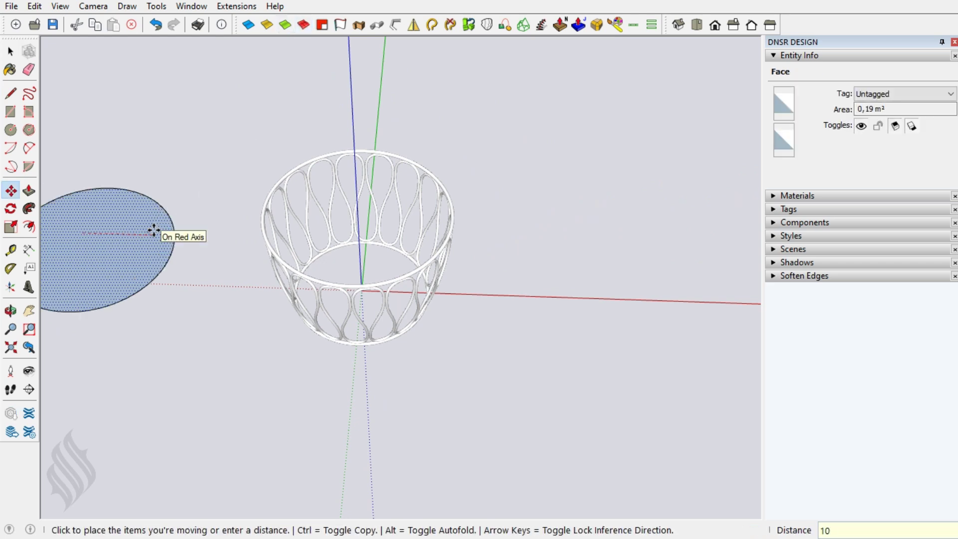
type("0")
key("Return")
key("space")
left_click(181, 260)
Step: Orbit and zoom to check the disc now sits inside the basket
middle_click_drag(306, 272, 358, 197)
mouse_move(358, 197)
left_mouse_down()
mouse_move(364, 342)
mouse_move(336, 246)
left_mouse_up()
scroll(336, 246, "up", 2)
scroll(381, 340, "up", 2)
mouse_move(382, 340)
left_mouse_down()
mouse_move(385, 359)
mouse_move(358, 212)
mouse_move(339, 349)
left_mouse_up()
left_click_drag(303, 252, 336, 260)
scroll(336, 260, "up", 1)
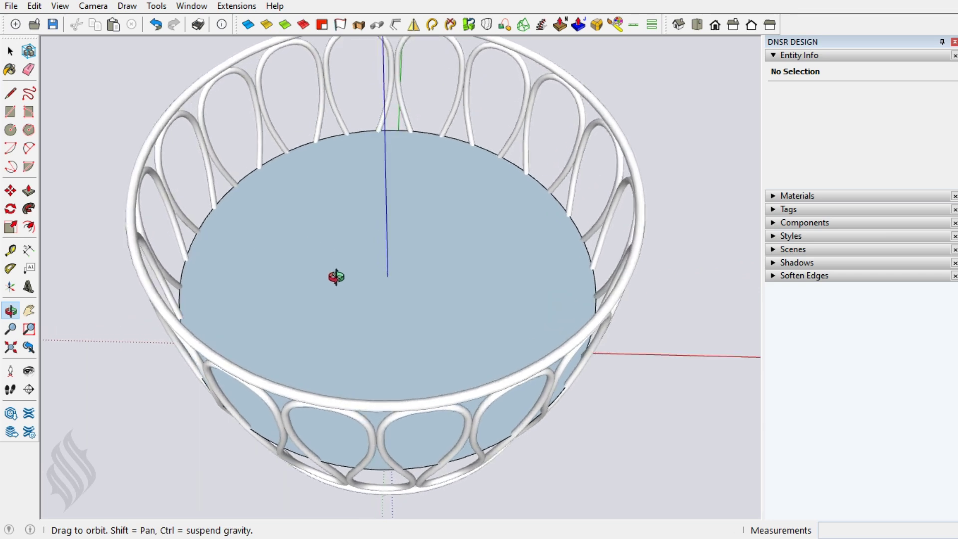
scroll(334, 276, "up", 3)
scroll(240, 304, "up", 2)
scroll(233, 383, "up", 1)
key("space")
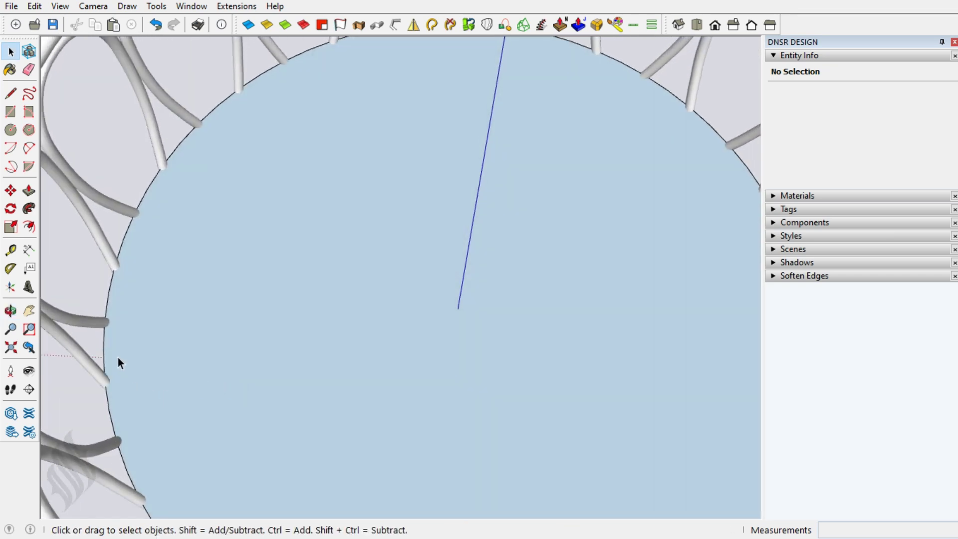
Step: Offset the floor disc's circular edge inward to create an inner circle
left_click(103, 347)
scroll(104, 346, "up", 2)
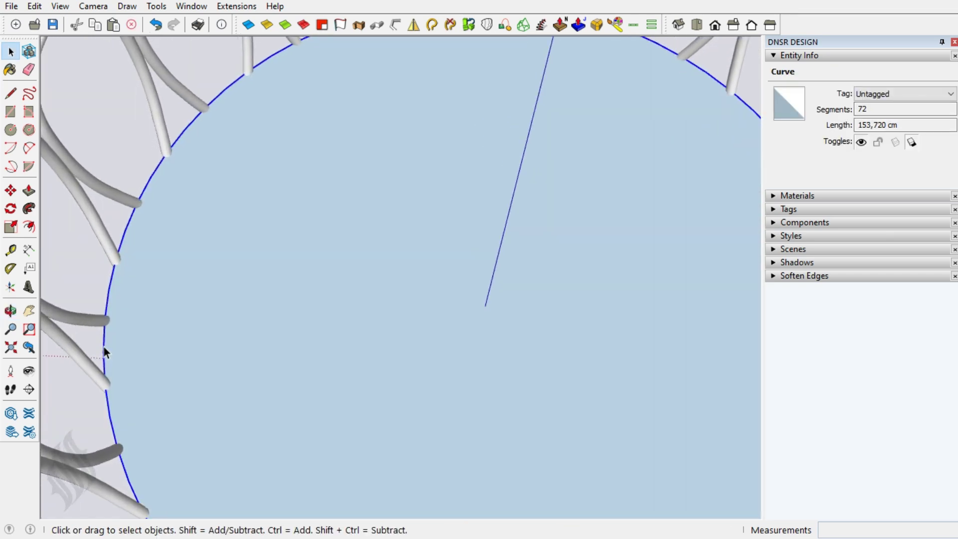
key("f")
left_click(103, 338)
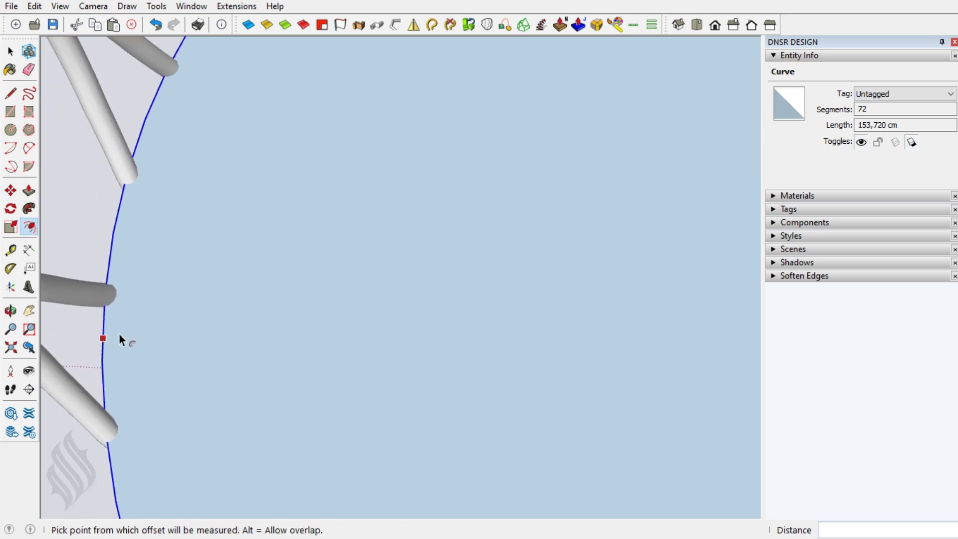
type(",7")
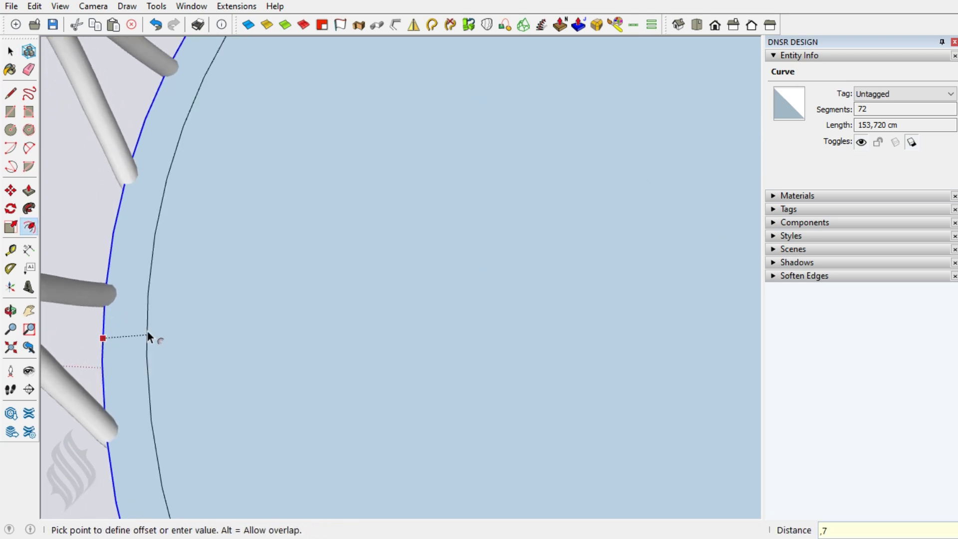
type("5")
key("Return")
Step: Select the offset circle and bring up tube settings: 0,750 cm diameter, precision 12
key("space")
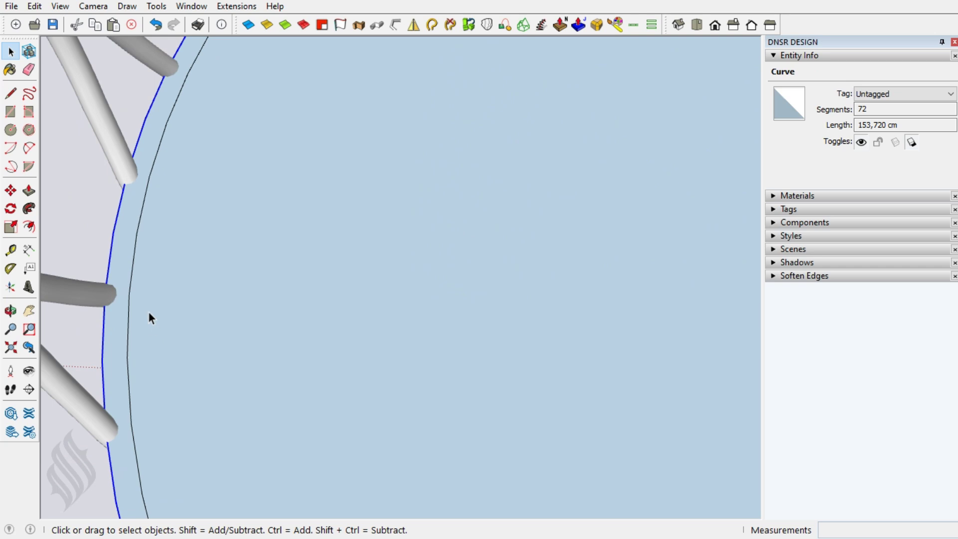
left_click(130, 286)
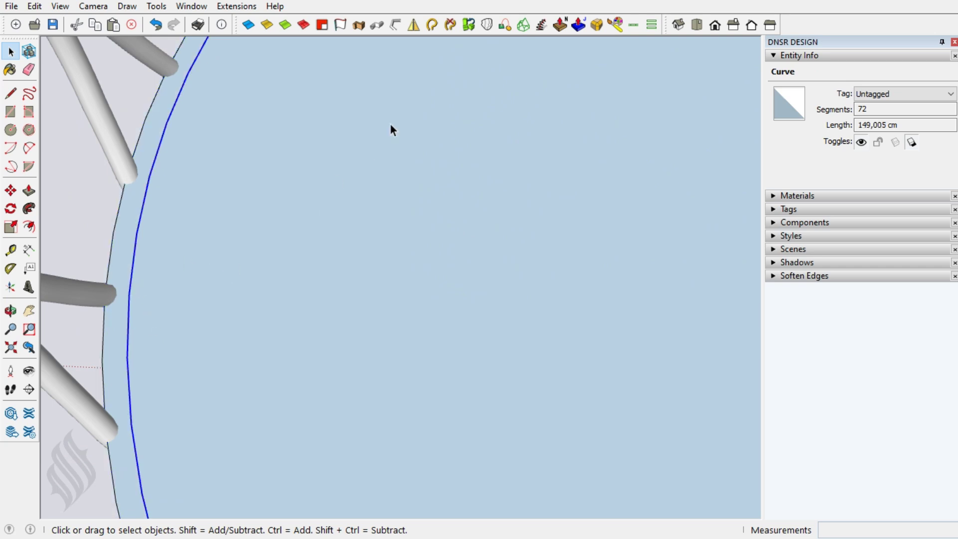
left_click(394, 25)
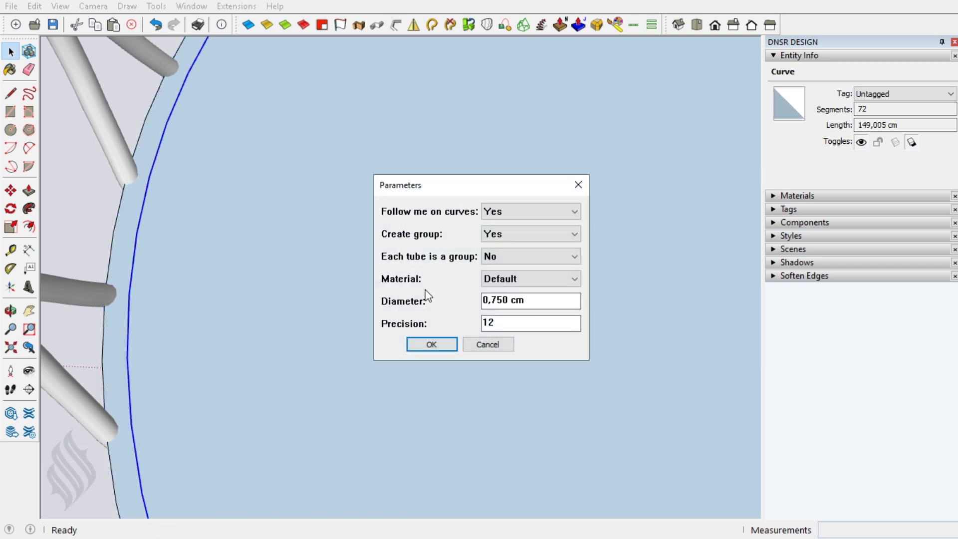
Step: Build the 0,750 cm tube ring from the offset circle and orbit to view the basket
left_click(430, 343)
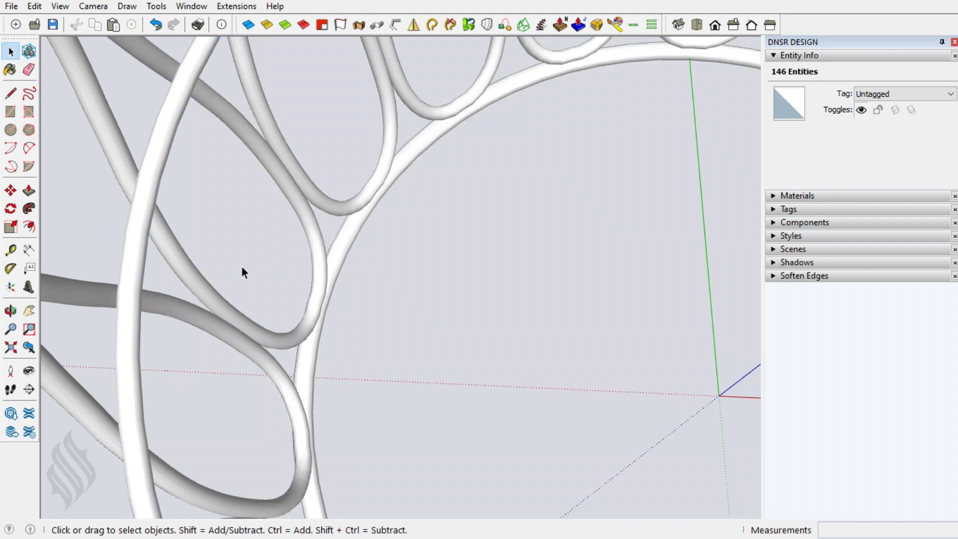
left_click(243, 271)
scroll(243, 272, "down", 3)
mouse_move(243, 272)
middle_mouse_down()
mouse_move(265, 242)
mouse_move(367, 287)
middle_mouse_up()
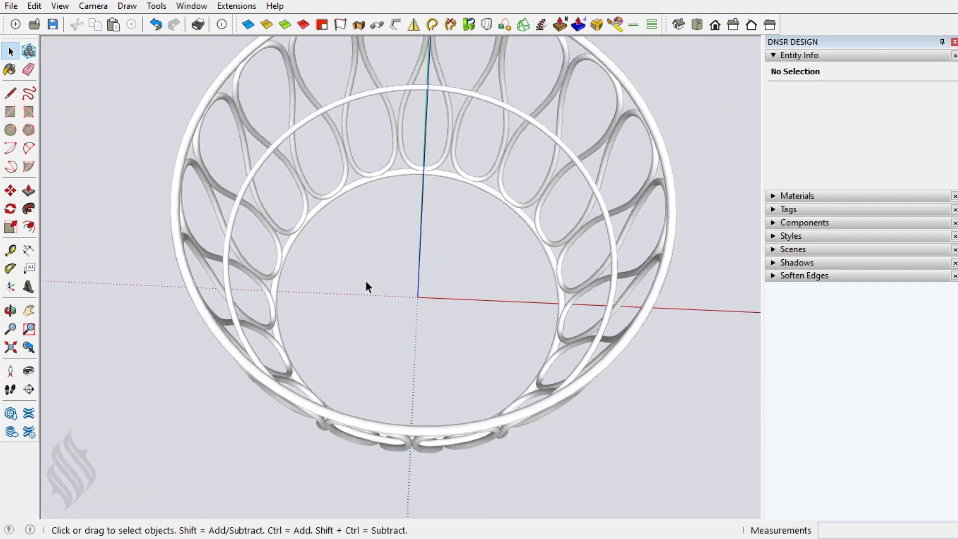
scroll(367, 283, "down", 3)
middle_click_drag(368, 374, 358, 215)
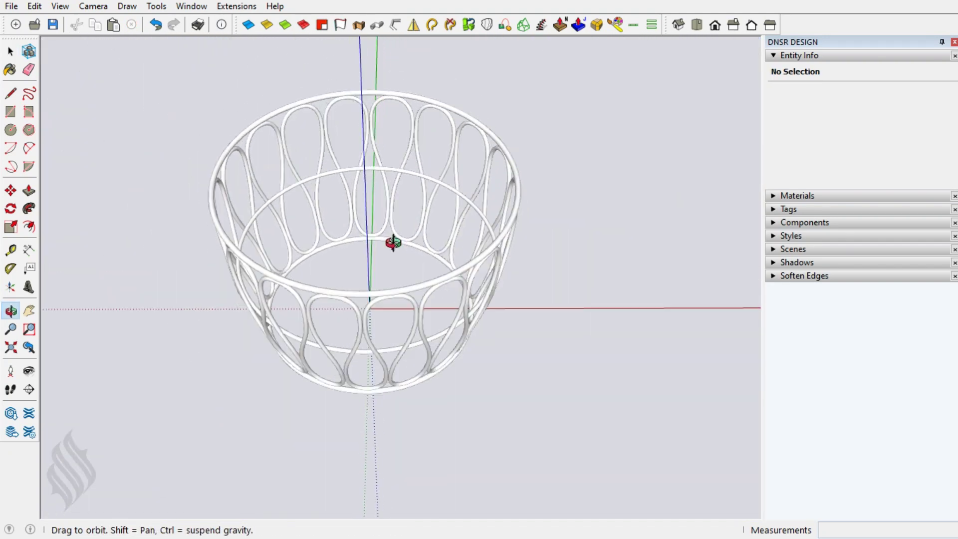
scroll(358, 216, "up", 2)
scroll(359, 215, "up", 3)
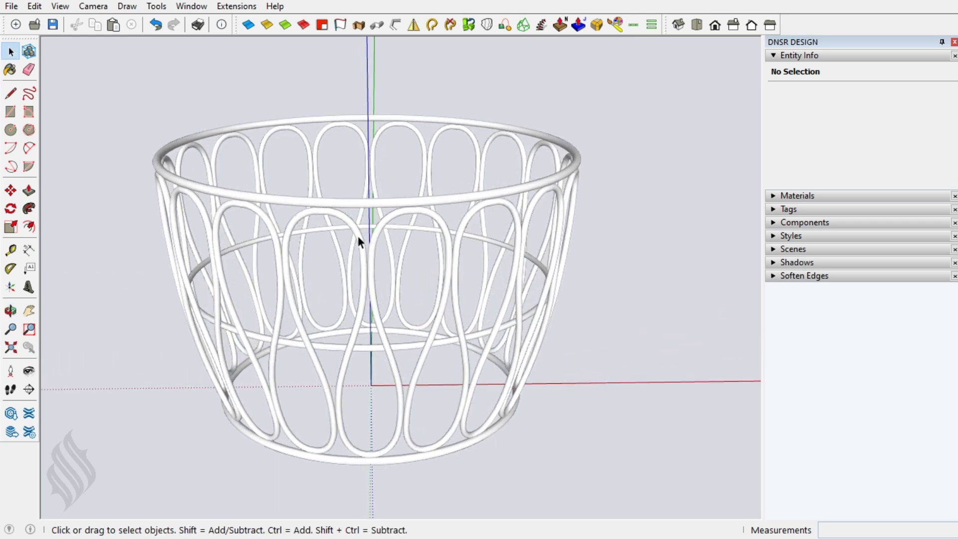
left_click(237, 6)
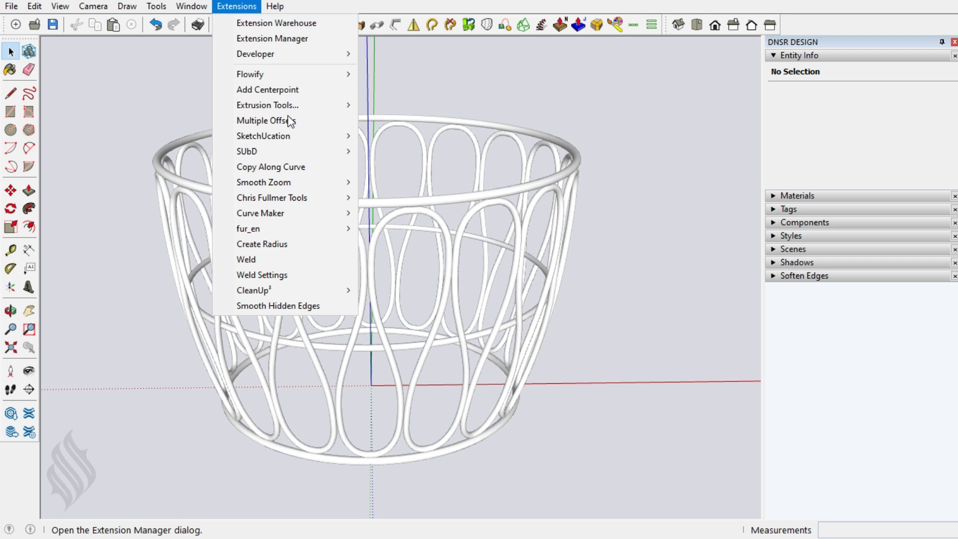
mouse_move(261, 214)
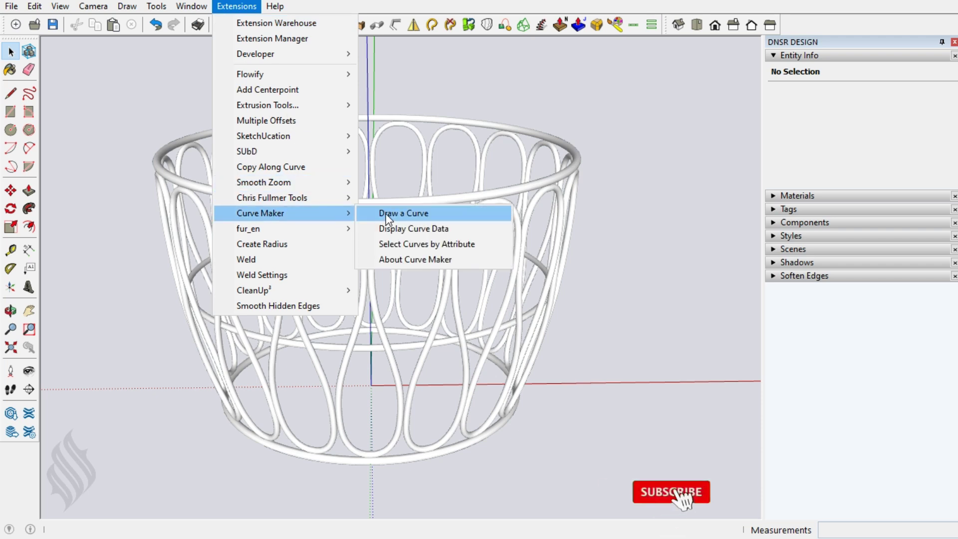
Step: Start a new Curve Maker curve and choose the Archimedes Spiral type
left_click(387, 215)
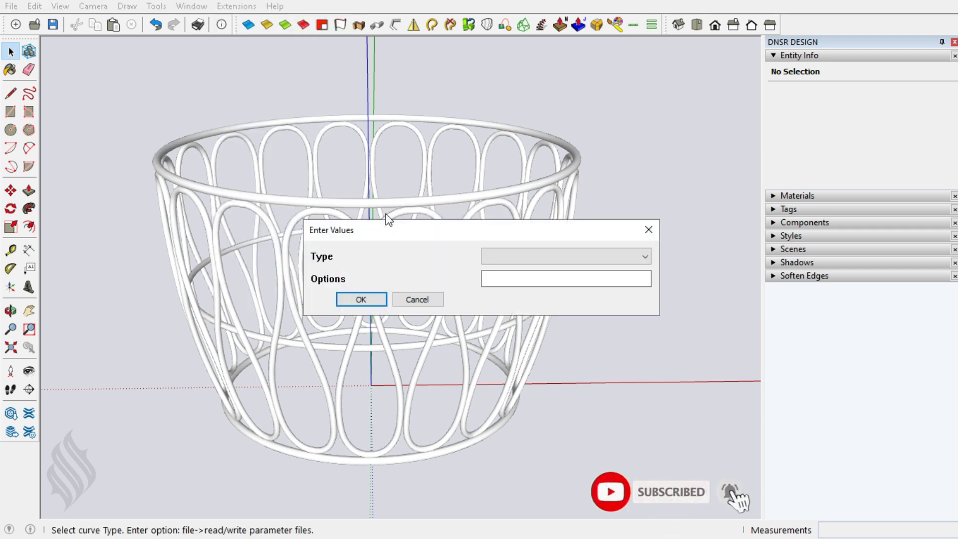
left_click(490, 255)
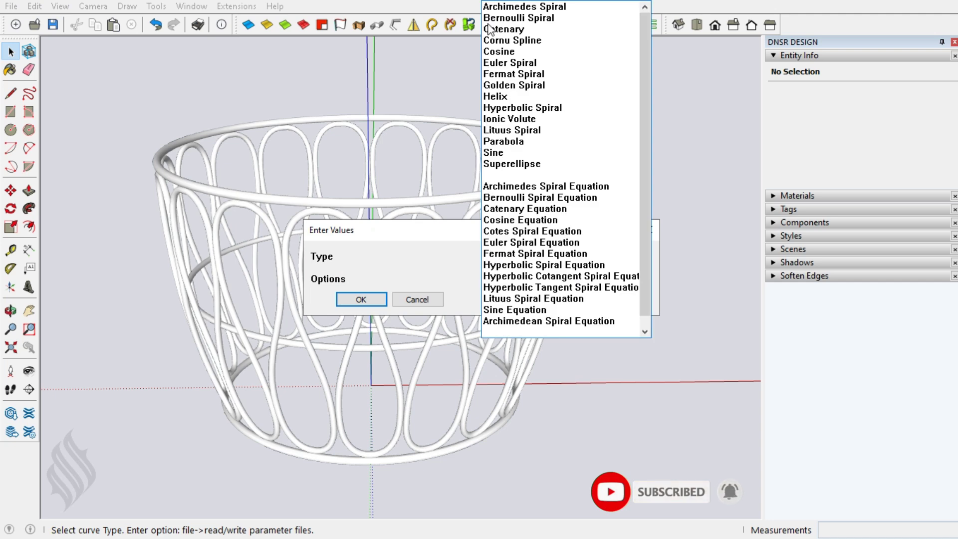
left_click(490, 10)
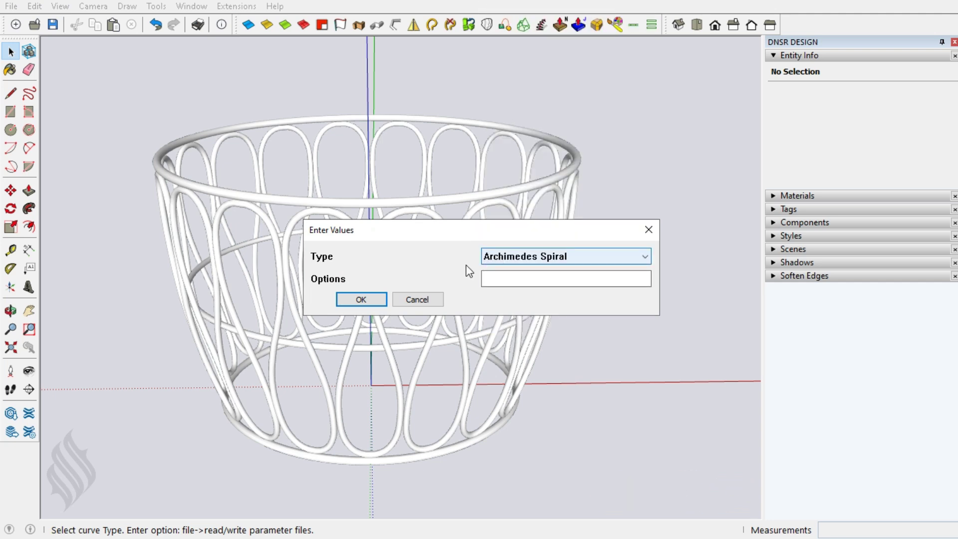
left_click(381, 299)
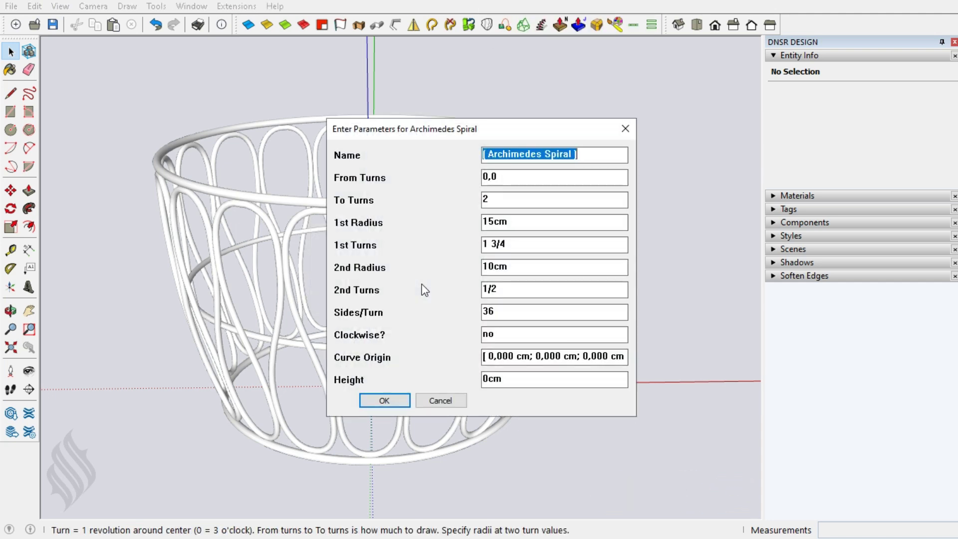
Step: Set turns 0,5–10, 1st radius 1,9125, 72 sides per turn, clockwise, and draw the spiral
left_click(540, 178)
type("10")
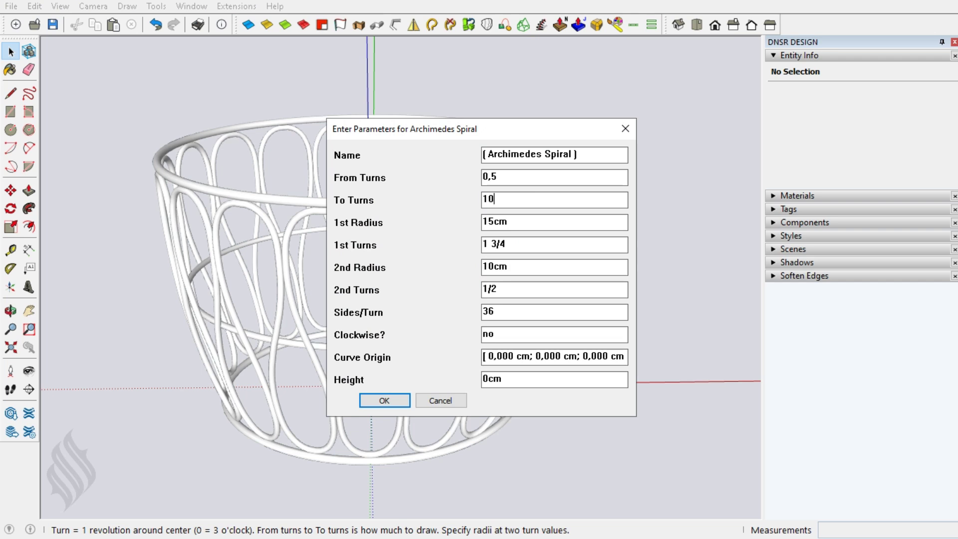
double_click(521, 229)
type("1,")
key("BackSpace")
double_click(511, 265)
type("0")
double_click(516, 289)
type("0")
type("72")
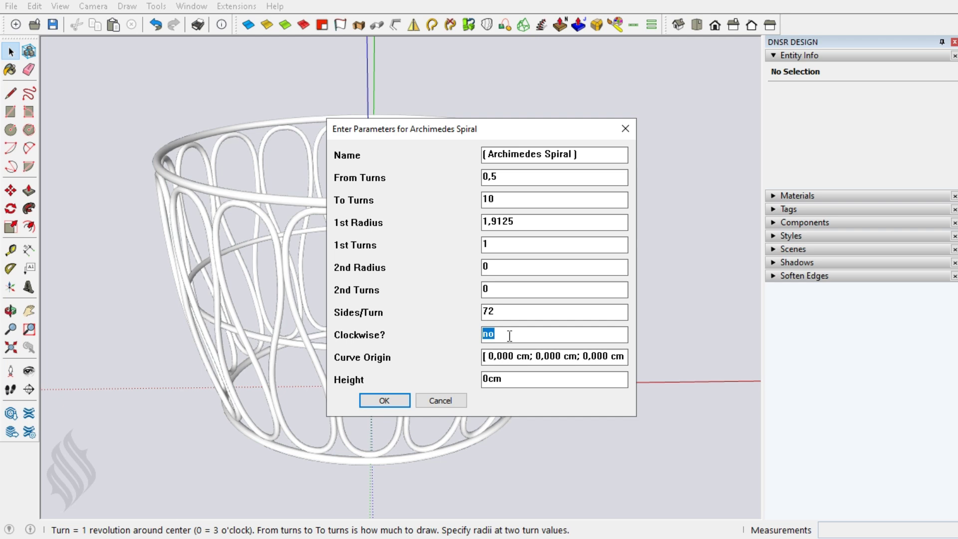
type("yes")
left_click(394, 402)
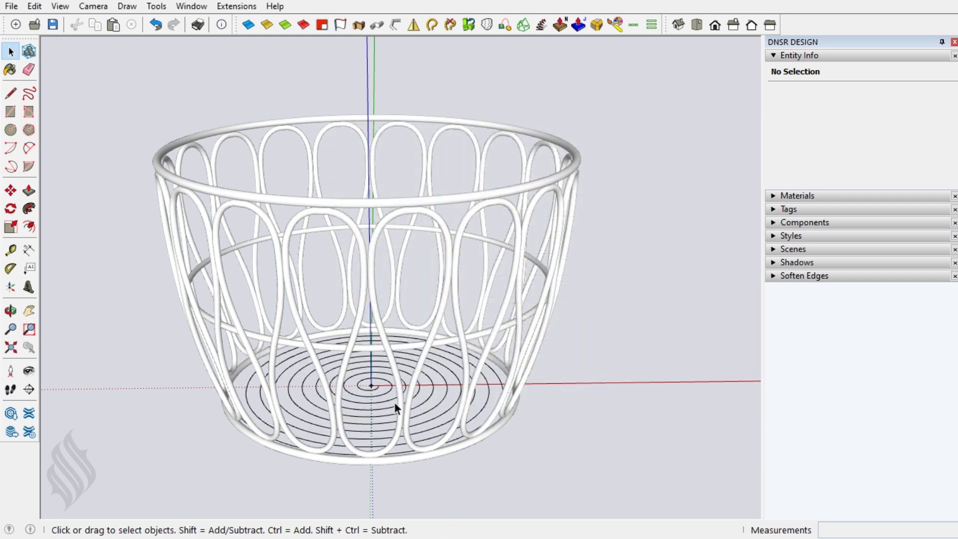
Step: Orbit to a top view and open the spiral group for editing
mouse_move(364, 278)
middle_mouse_down()
mouse_move(337, 339)
mouse_move(385, 387)
middle_mouse_up()
scroll(363, 413, "up", 5)
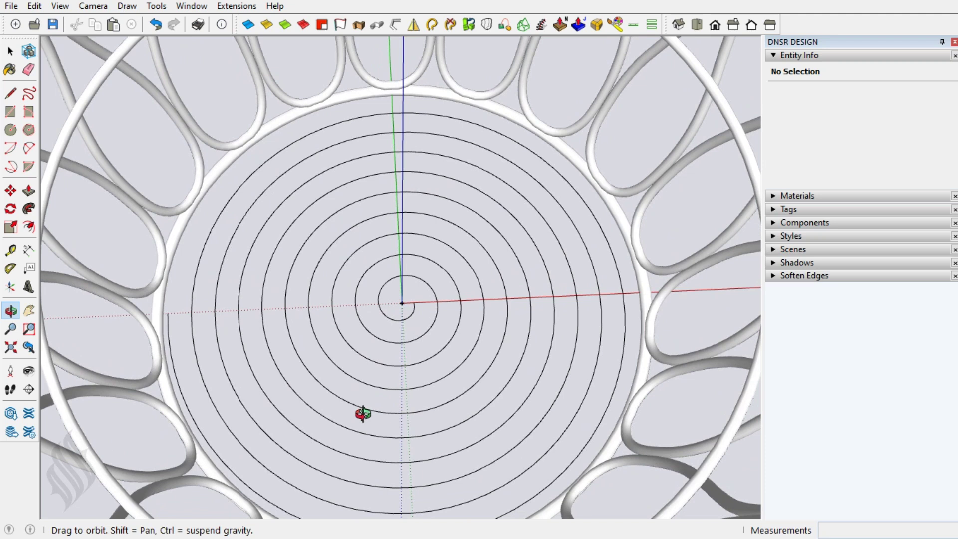
double_click(364, 328)
scroll(372, 311, "up", 2)
scroll(375, 307, "up", 2)
scroll(375, 308, "up", 2)
scroll(376, 308, "up", 1)
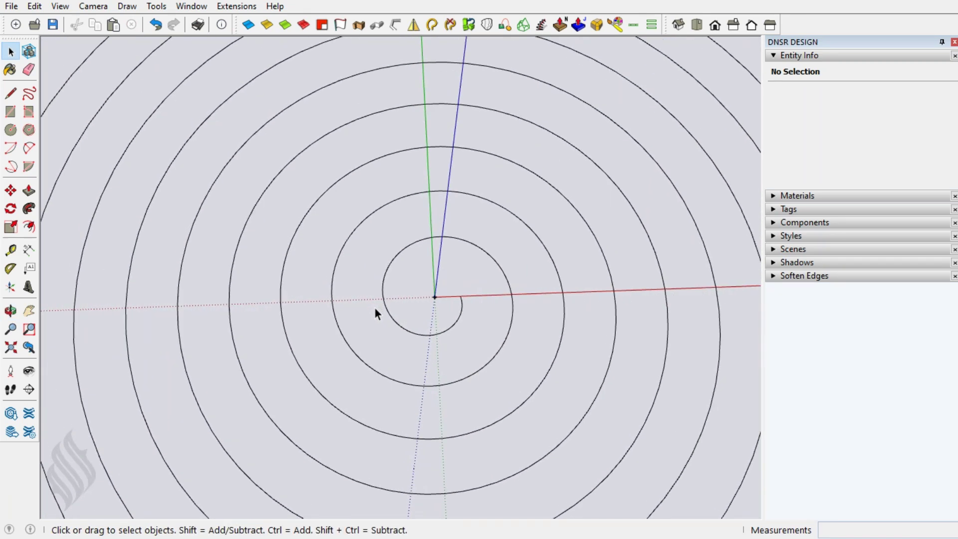
Step: Draw three short lines along the red axis bridging the innermost spiral turns
key("l")
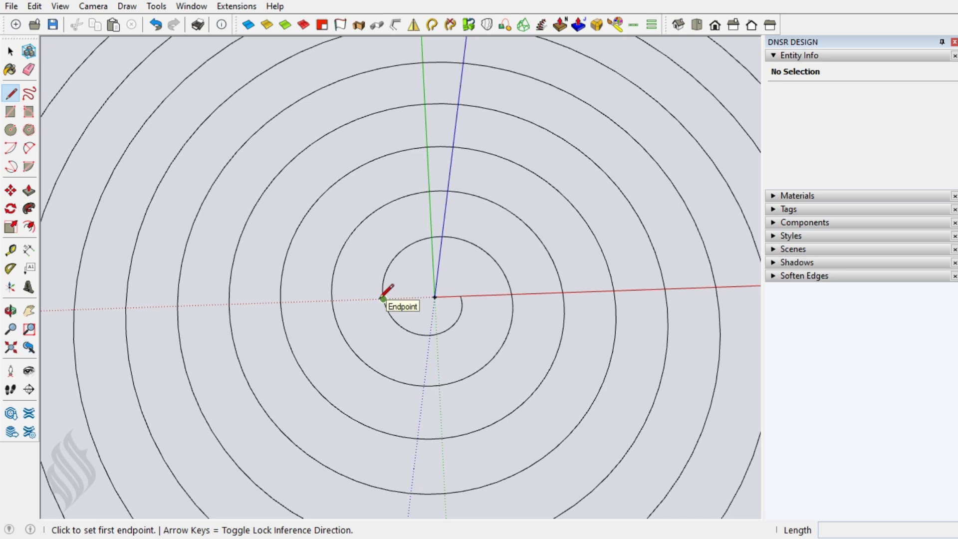
left_click(383, 299)
left_click(332, 300)
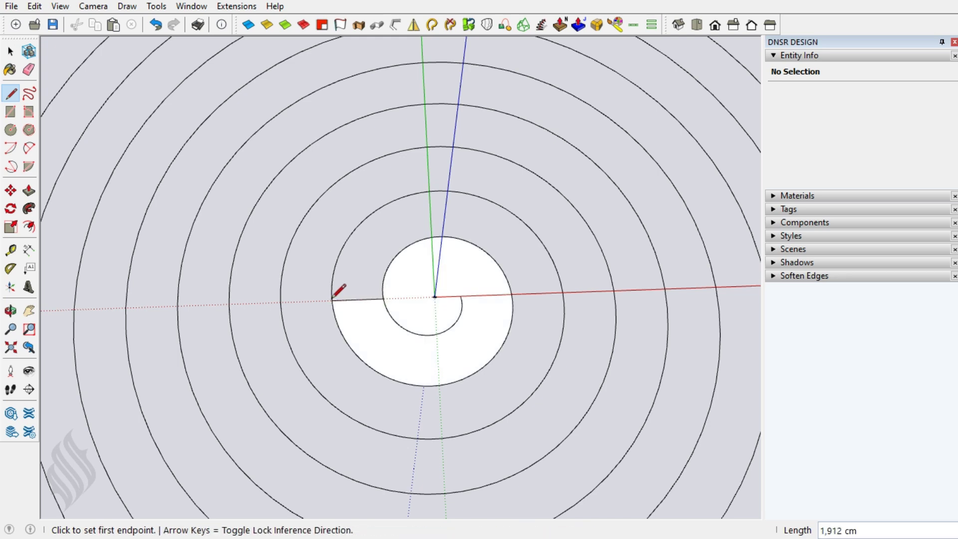
left_click(332, 300)
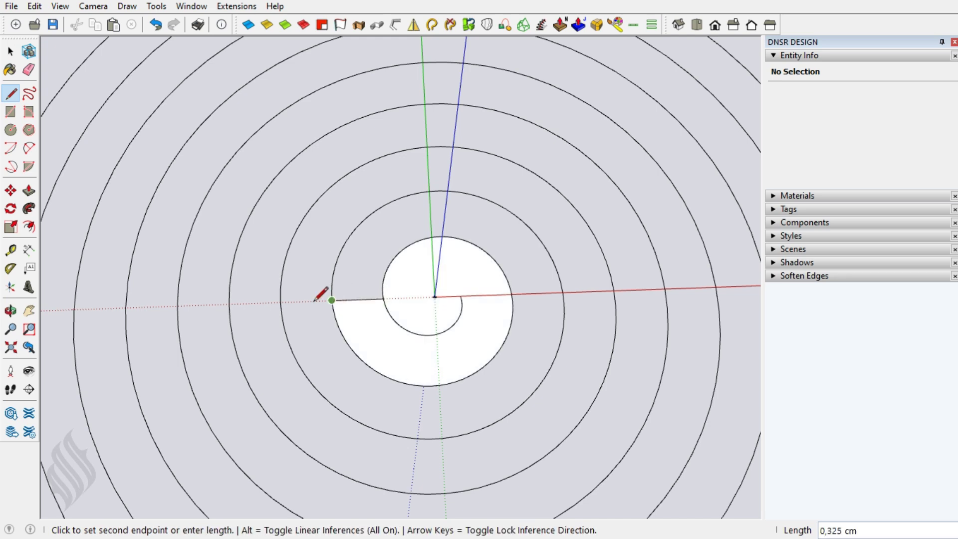
left_click(282, 301)
left_click(282, 301)
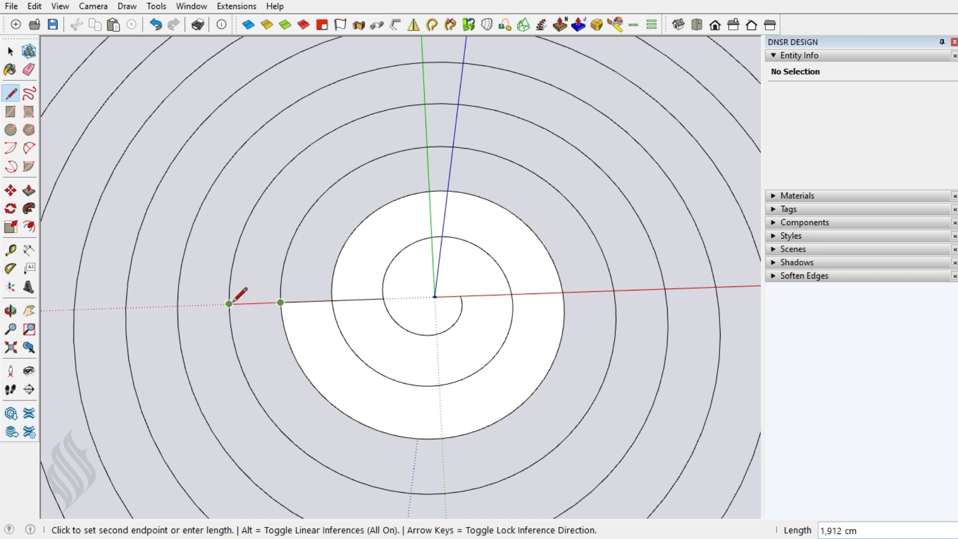
left_click(229, 303)
key("space")
key("e")
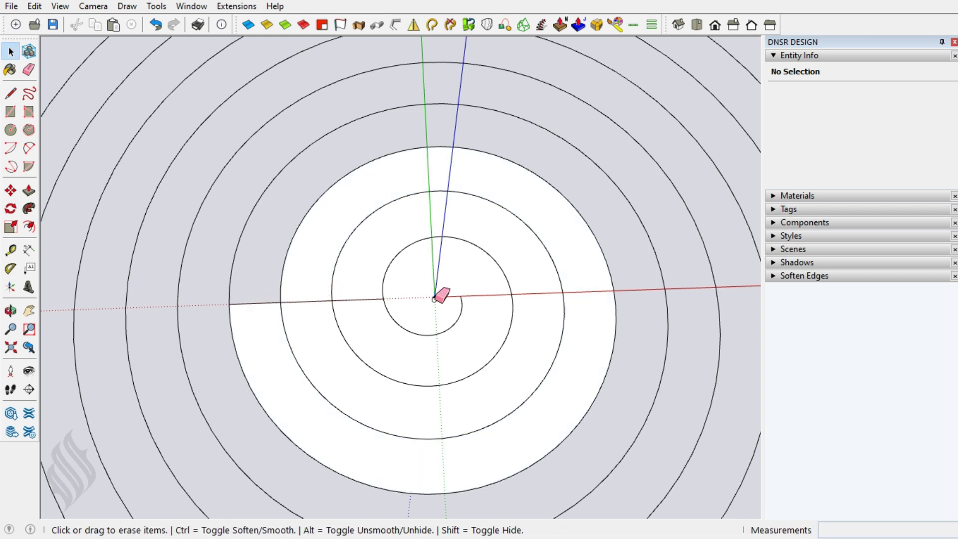
key("space")
Step: Resegment the inner spiral arc to 9 segments and the next turn to 36
left_click(460, 312)
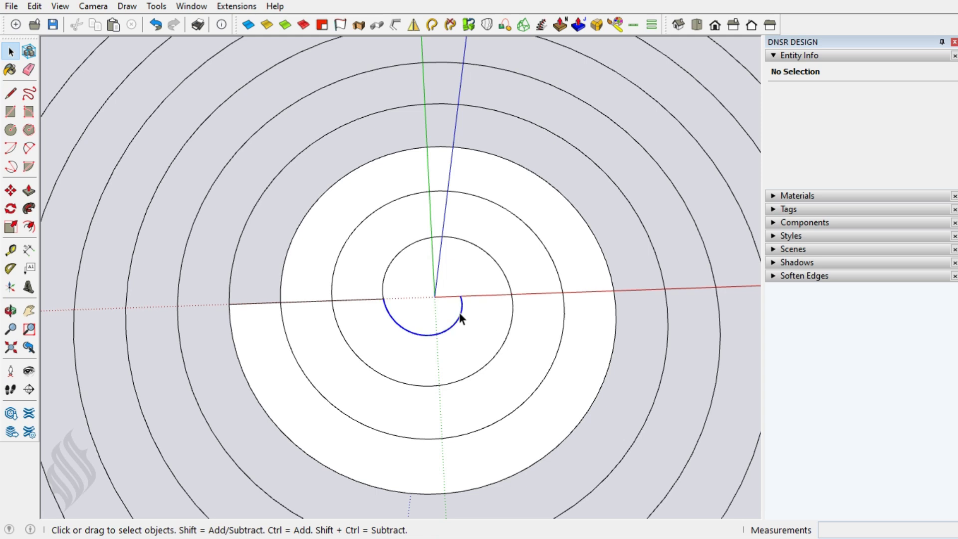
right_click(460, 318)
mouse_move(512, 301)
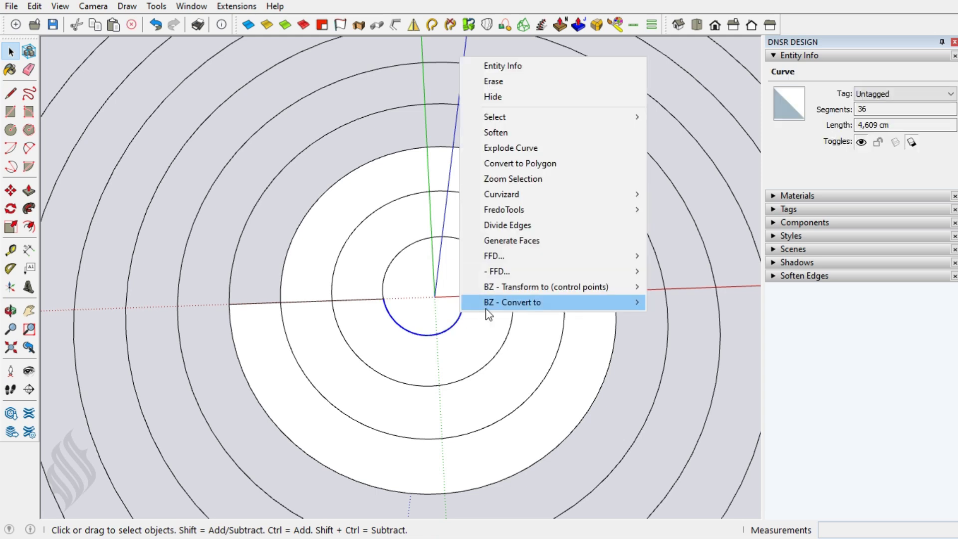
left_click(699, 424)
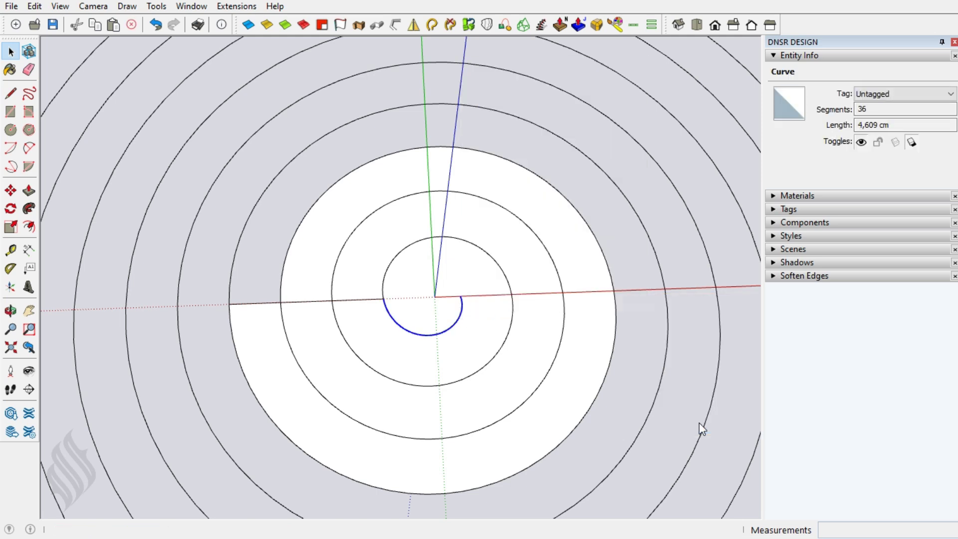
type("9")
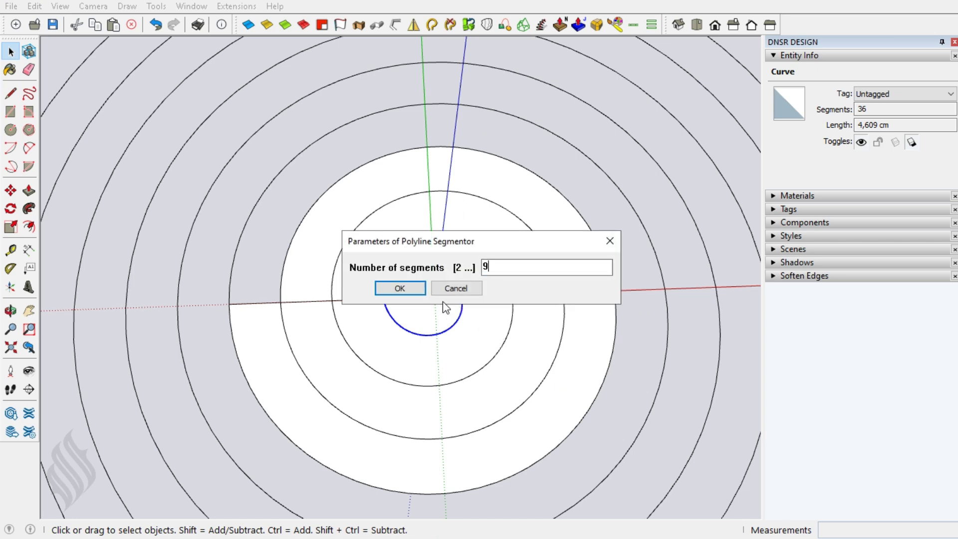
left_click(402, 288)
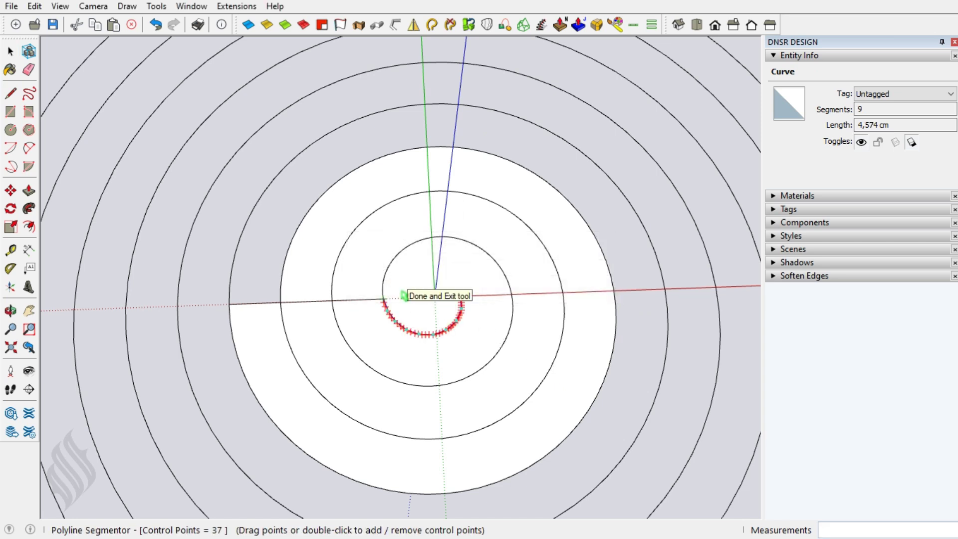
left_click(400, 289)
right_click(384, 279)
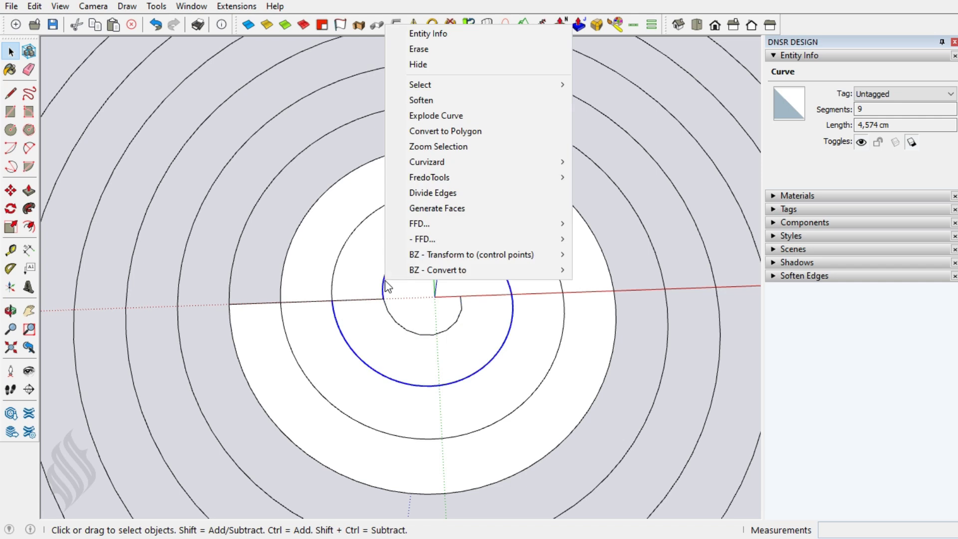
mouse_move(438, 269)
left_click(634, 394)
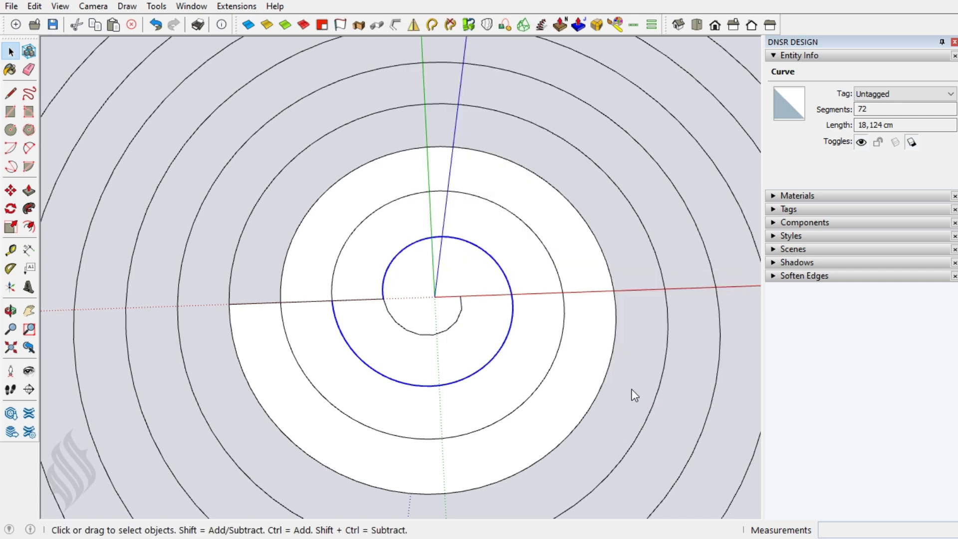
type("36")
left_click(421, 294)
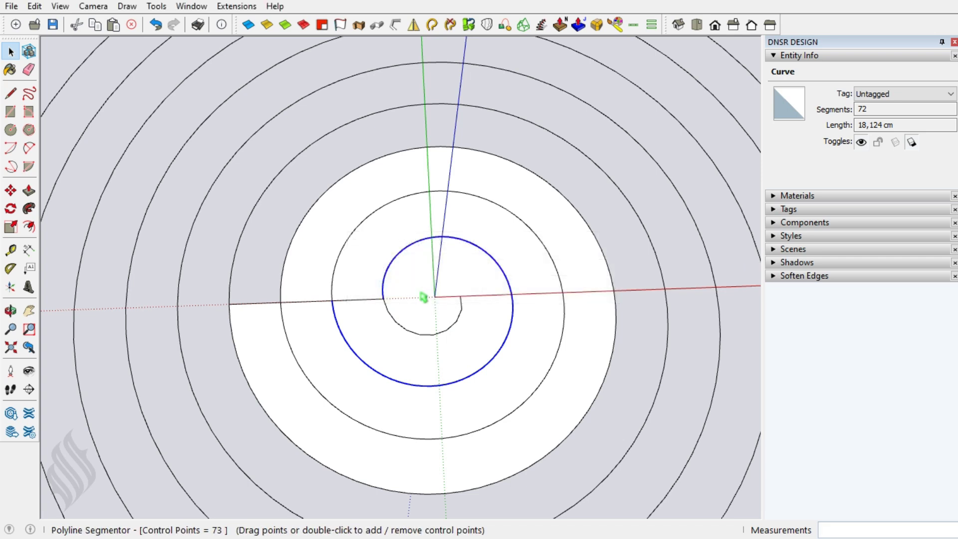
left_click(429, 298)
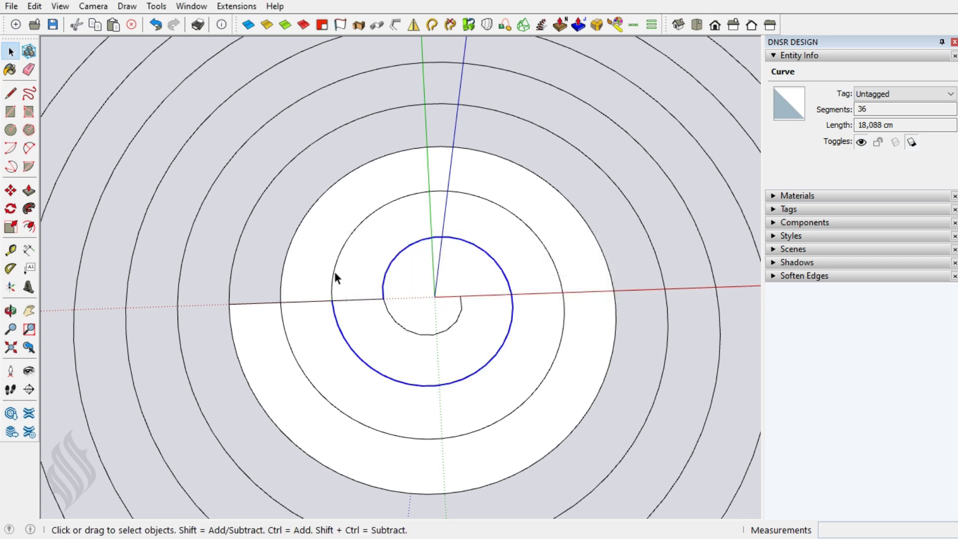
Step: Resegment the third spiral curve to 54 segments and the outer curve evenly
right_click(334, 274)
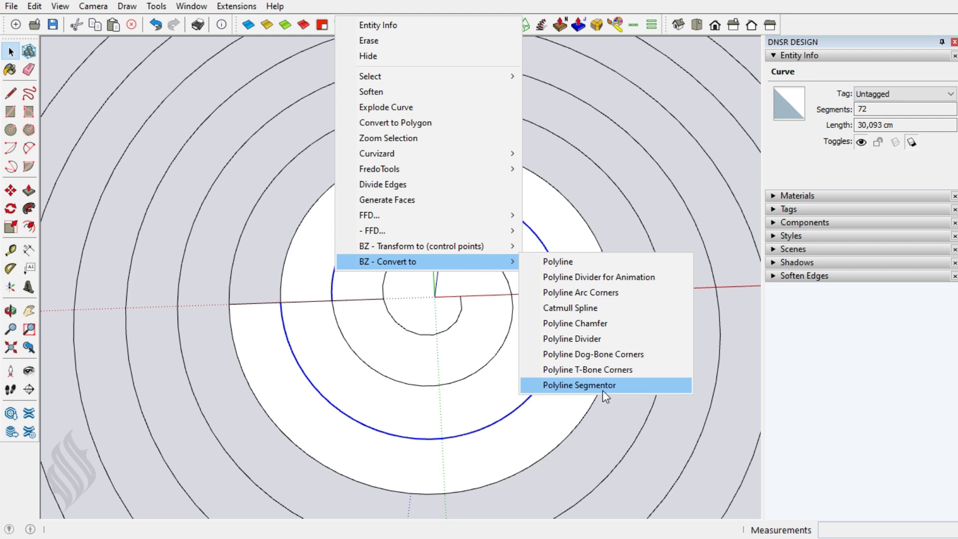
left_click(579, 387)
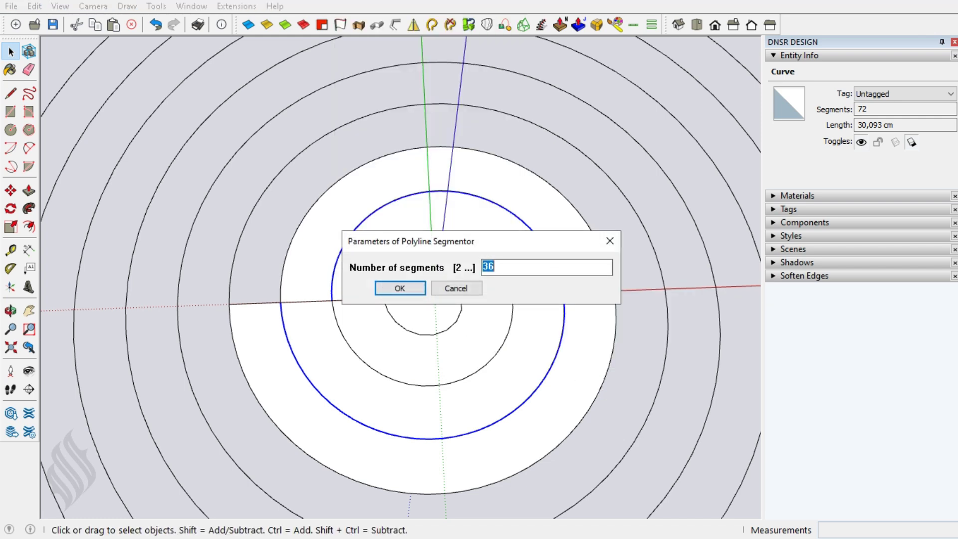
left_click(425, 287)
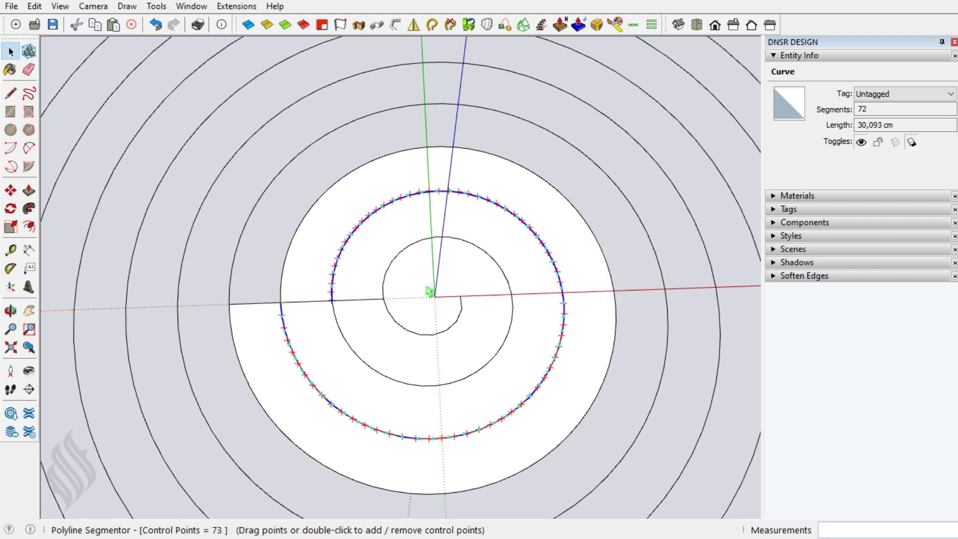
left_click(428, 291)
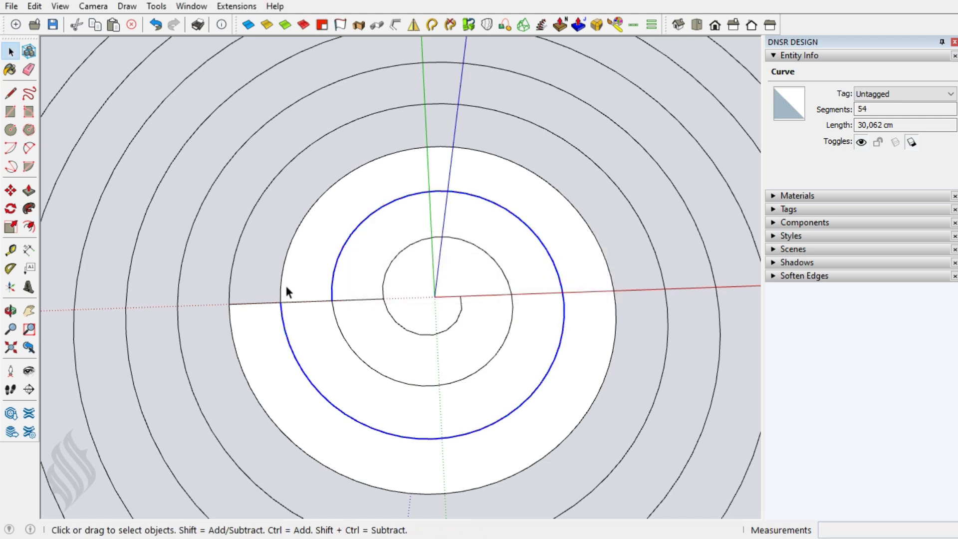
right_click(279, 285)
mouse_move(332, 274)
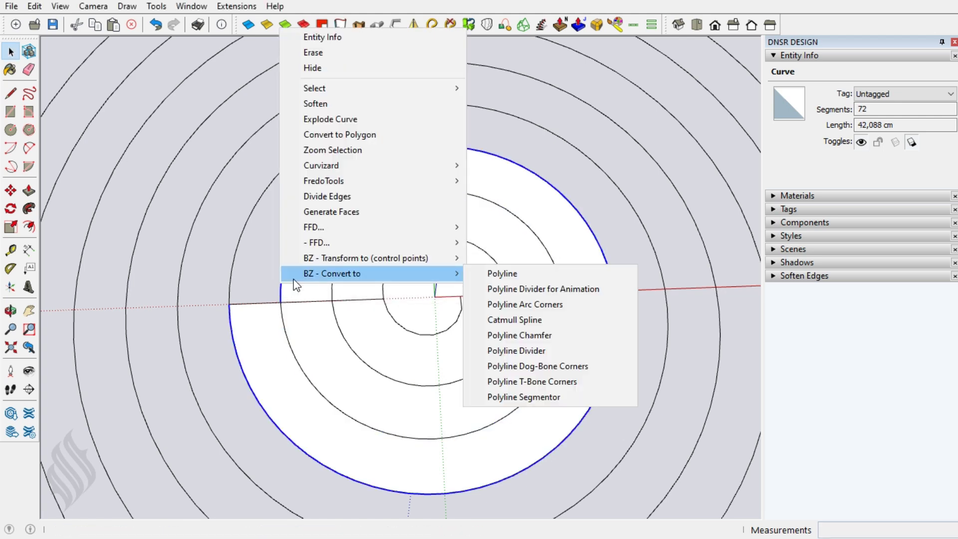
left_click(554, 398)
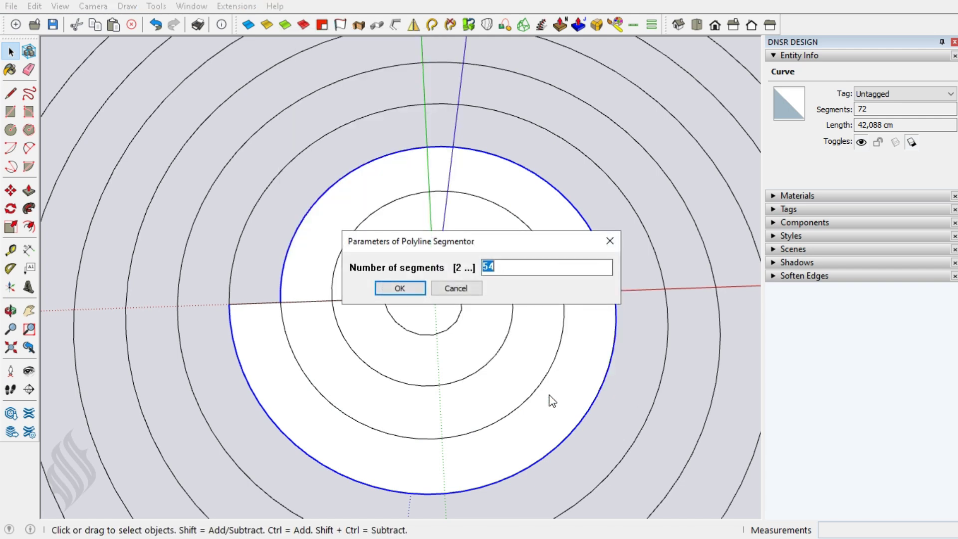
type("63")
left_click(415, 292)
left_click(416, 297)
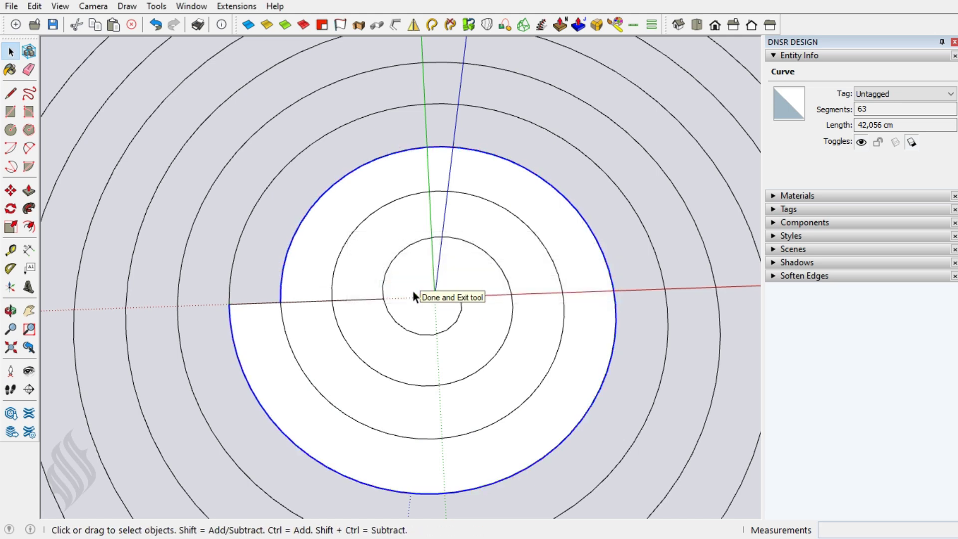
Step: Erase the outer face's edge and two axis-line edges across the spiral
key("e")
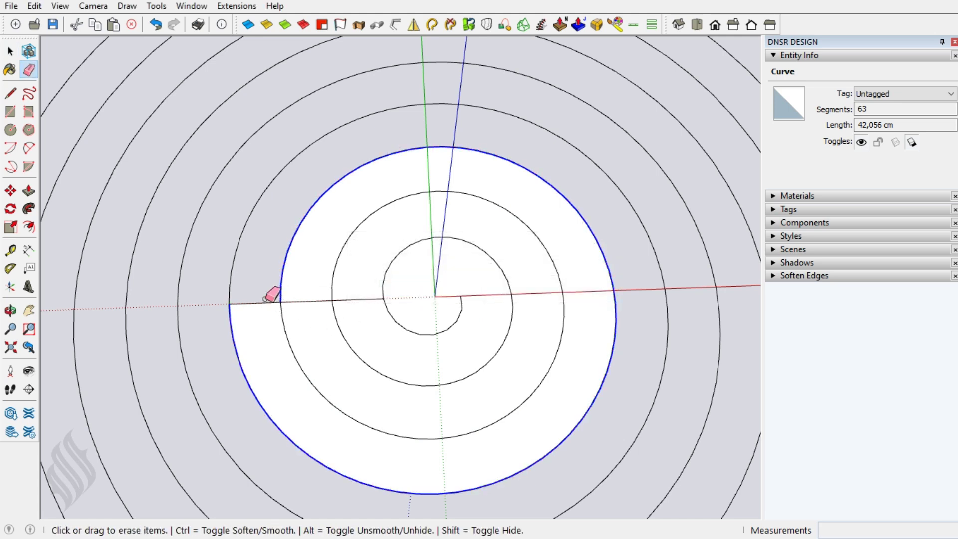
left_click(269, 301)
left_click(324, 299)
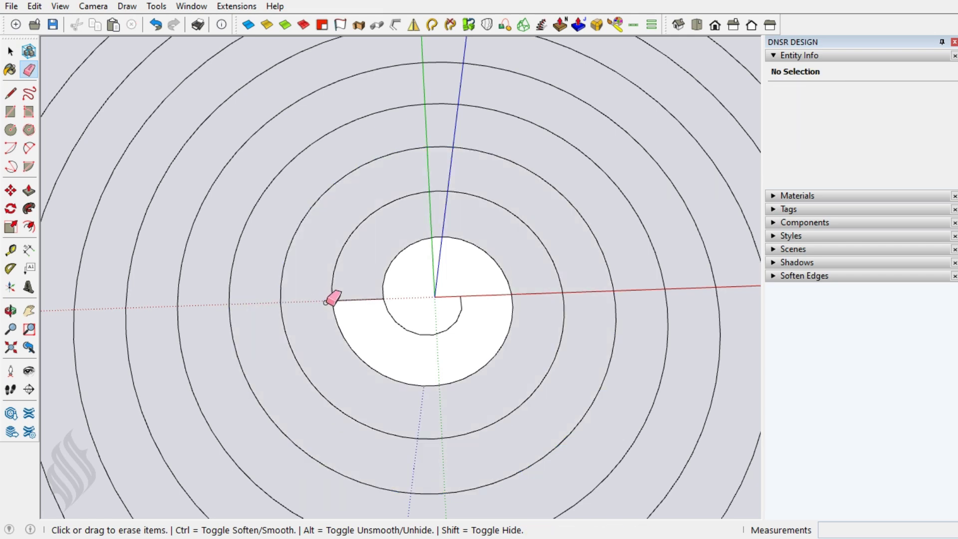
left_click(358, 299)
Step: SuperWeld the spiral's 594 edges into one curve and bring up its 0,750 cm tube settings
key("space")
scroll(361, 302, "down", 2)
scroll(367, 275, "down", 2)
scroll(367, 276, "down", 2)
scroll(368, 276, "down", 1)
scroll(367, 277, "down", 2)
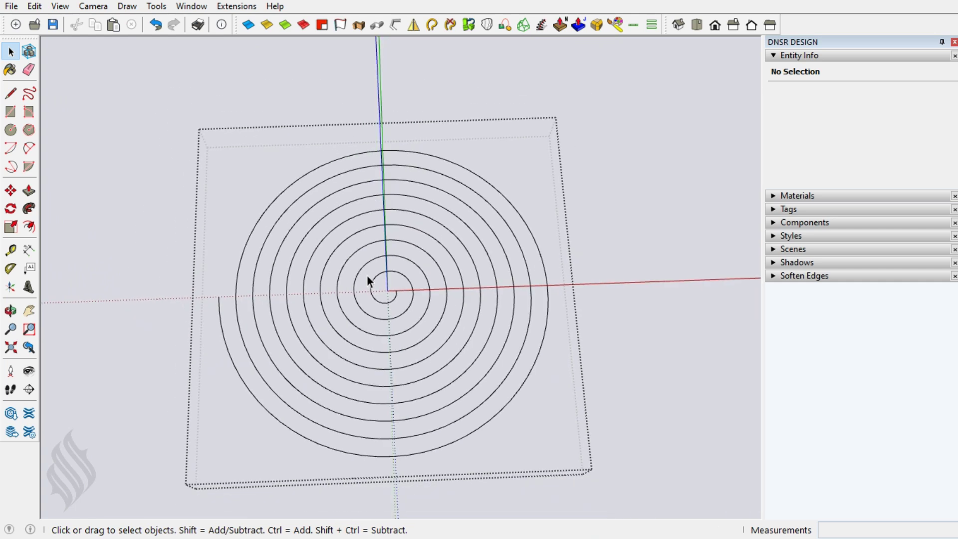
triple_click(367, 276)
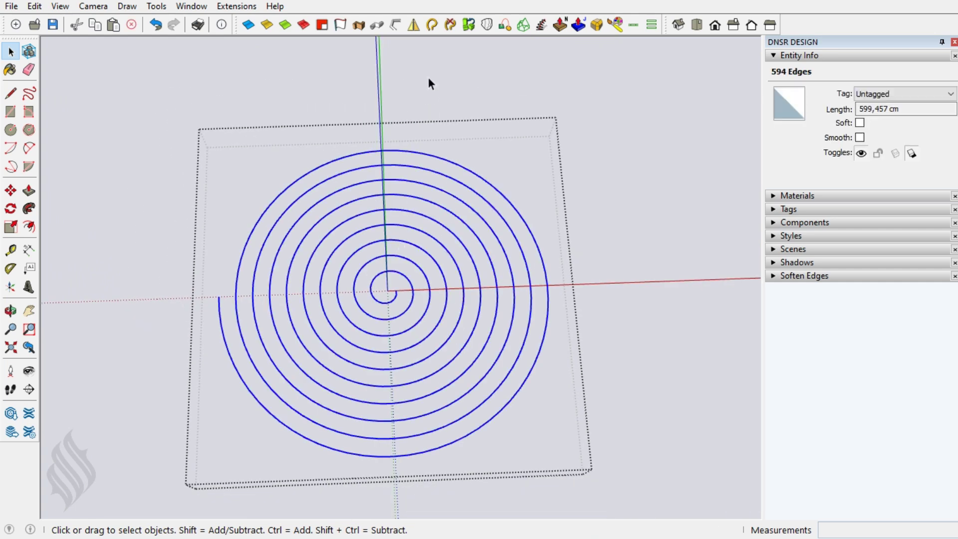
left_click(433, 25)
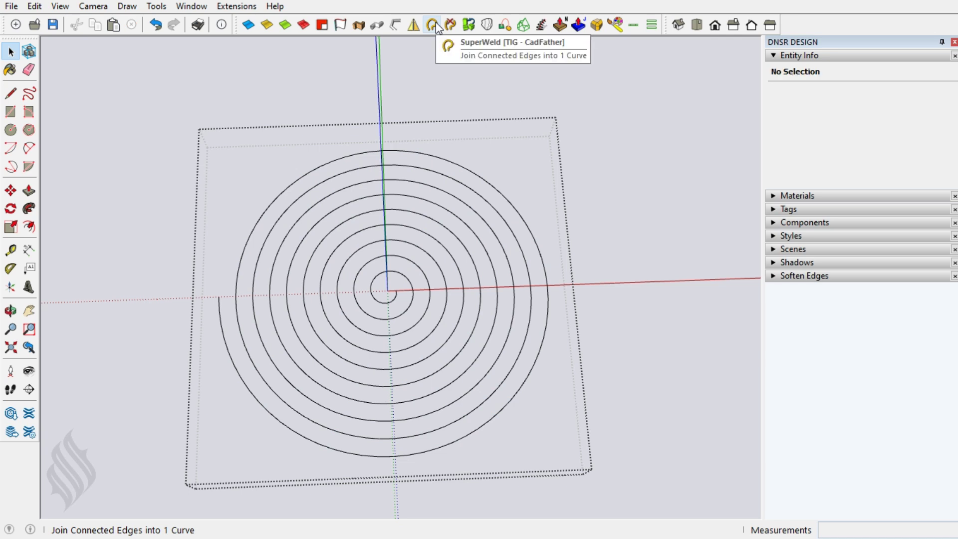
left_click(427, 233)
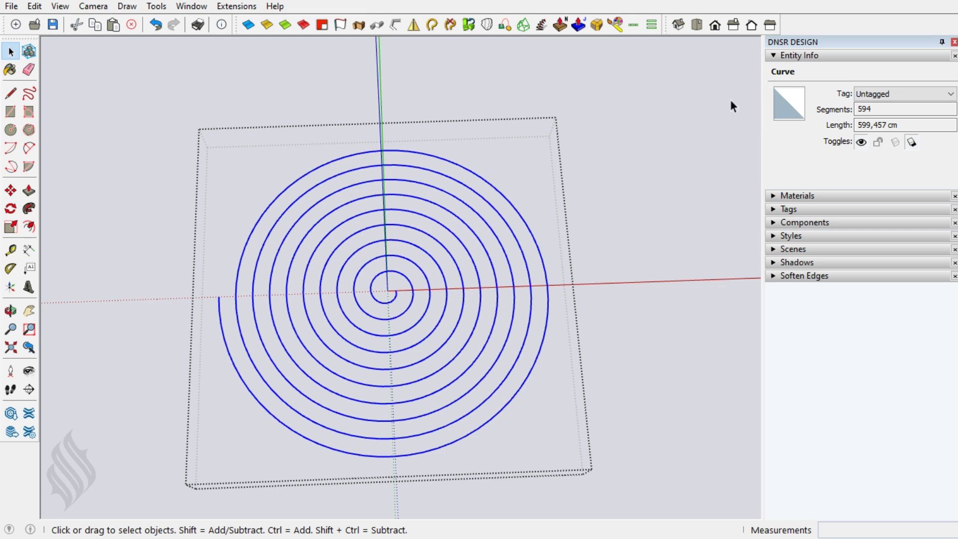
left_click(395, 25)
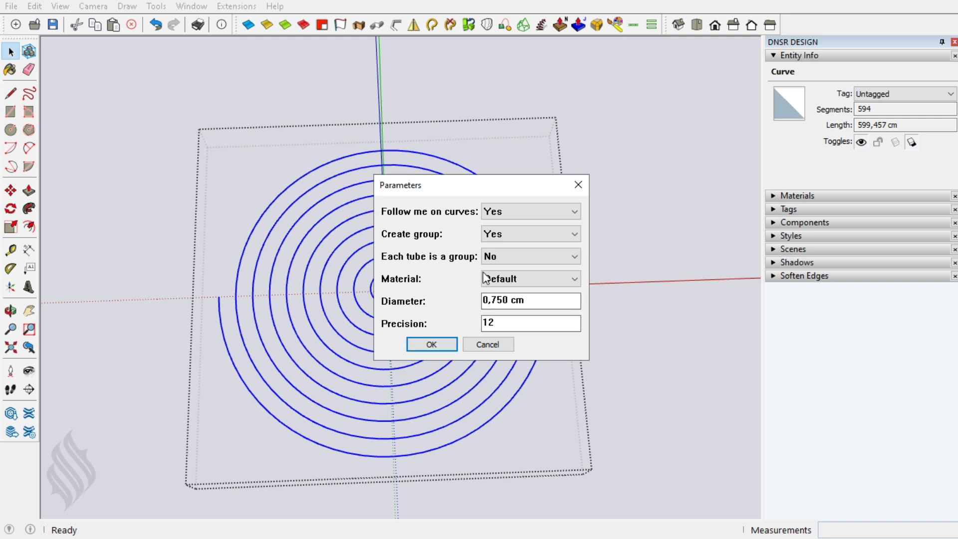
Step: Create the 0,750 cm spiral tube and explode its group
left_click(432, 345)
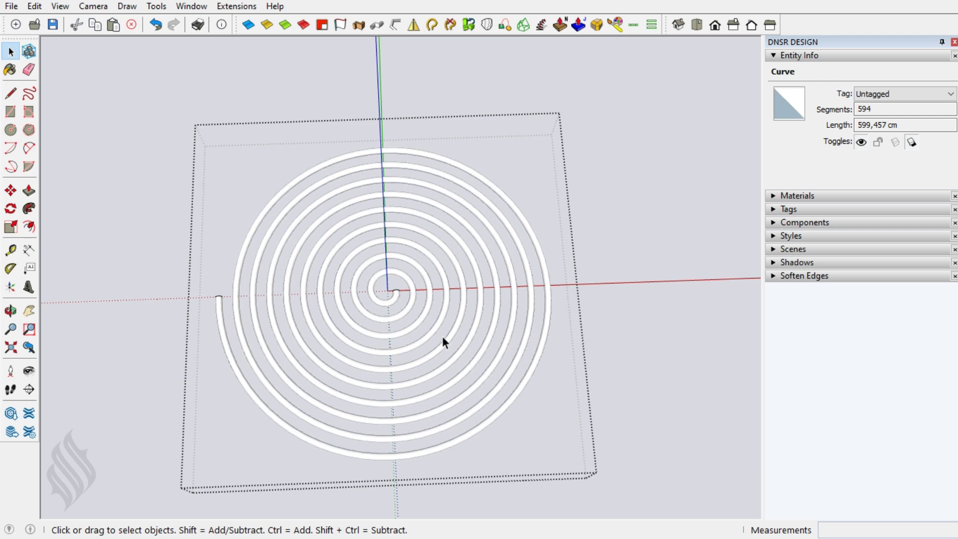
left_click(443, 336)
right_click(445, 341)
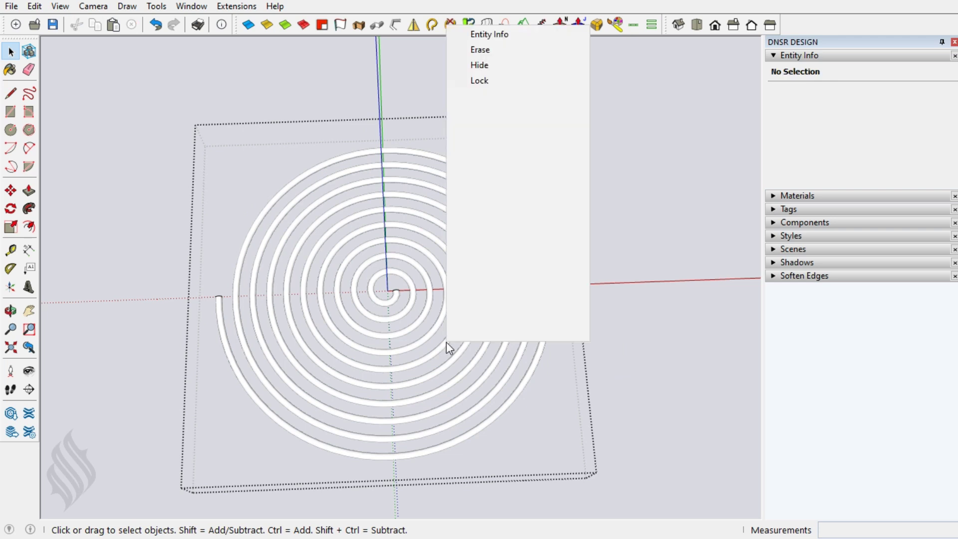
left_click(480, 143)
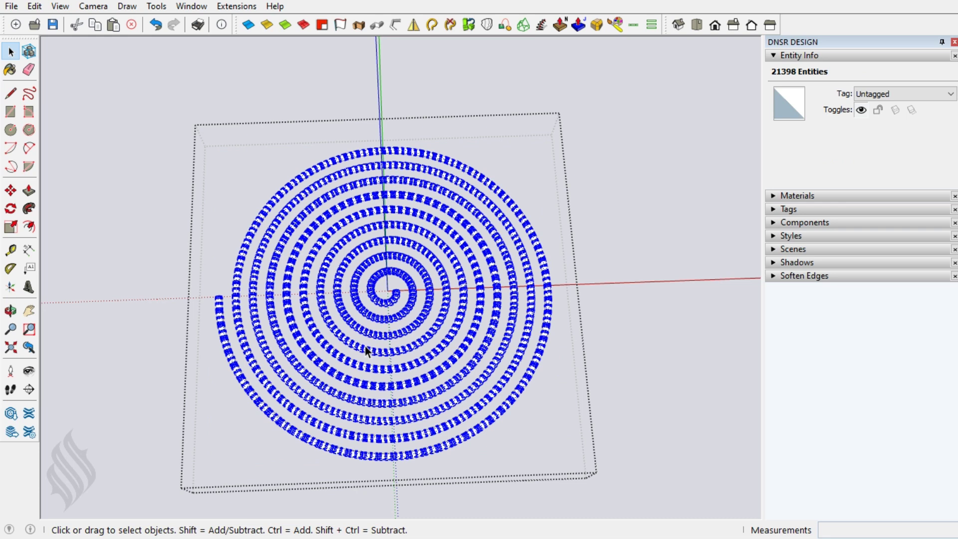
Step: Select the spiral tube's outer end curve and zoom in on it
left_click(370, 343)
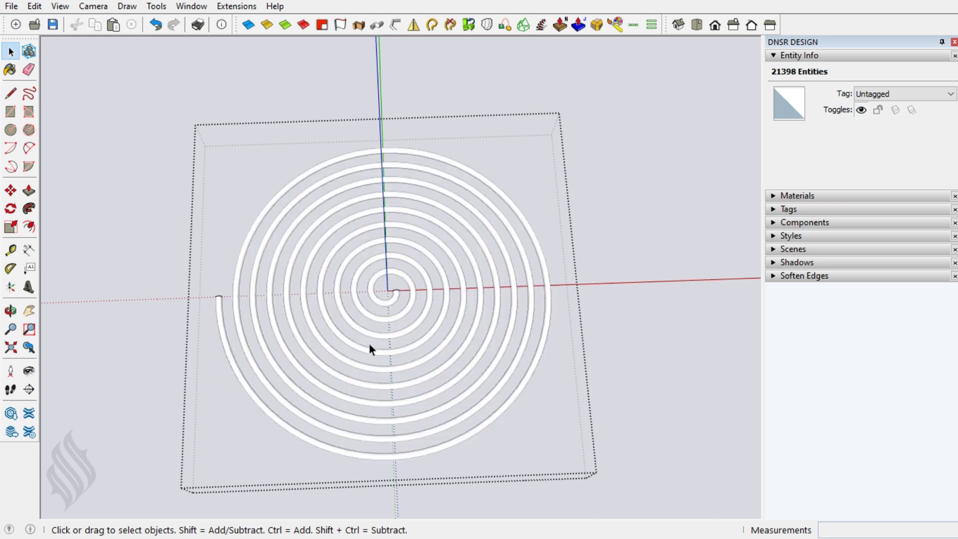
left_click(219, 296)
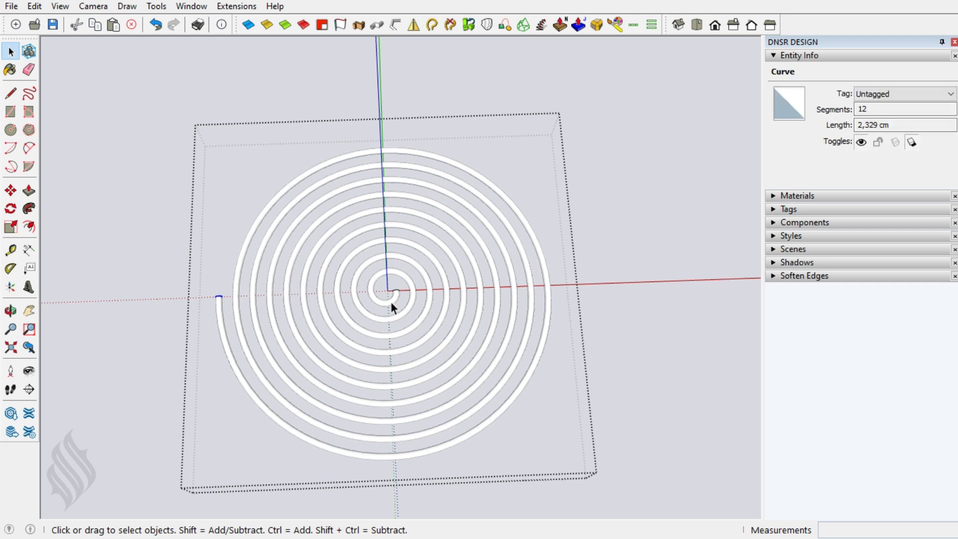
scroll(391, 301, "up", 2)
scroll(391, 295, "up", 2)
scroll(395, 287, "up", 2)
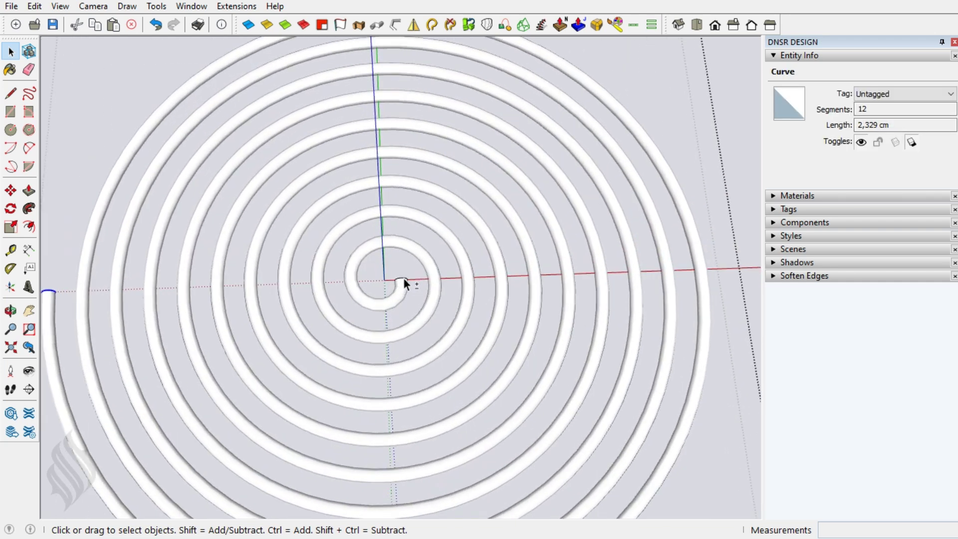
Step: Add the centre end and generate RoundCorner fillets with 0,100 cm offset, 3 segments
left_click(403, 277, "shift")
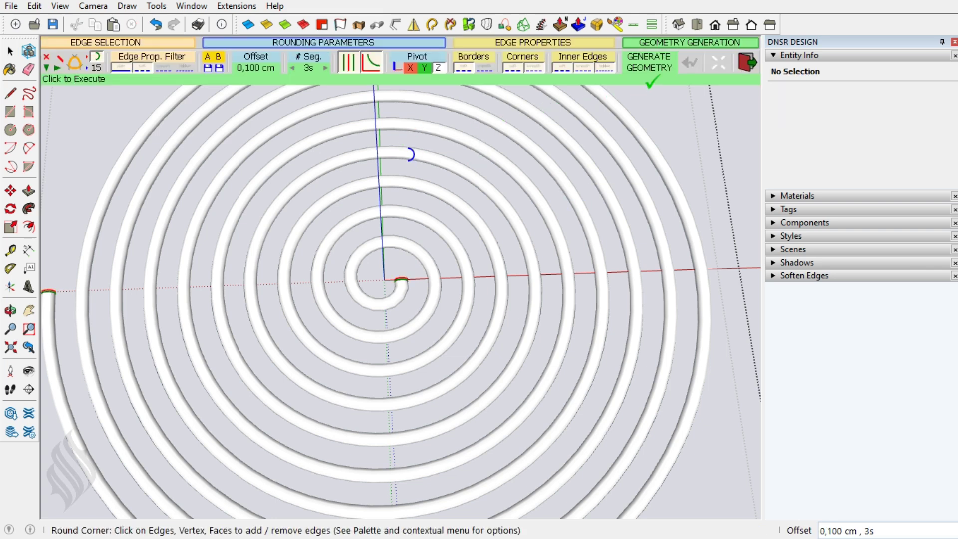
left_click(650, 69)
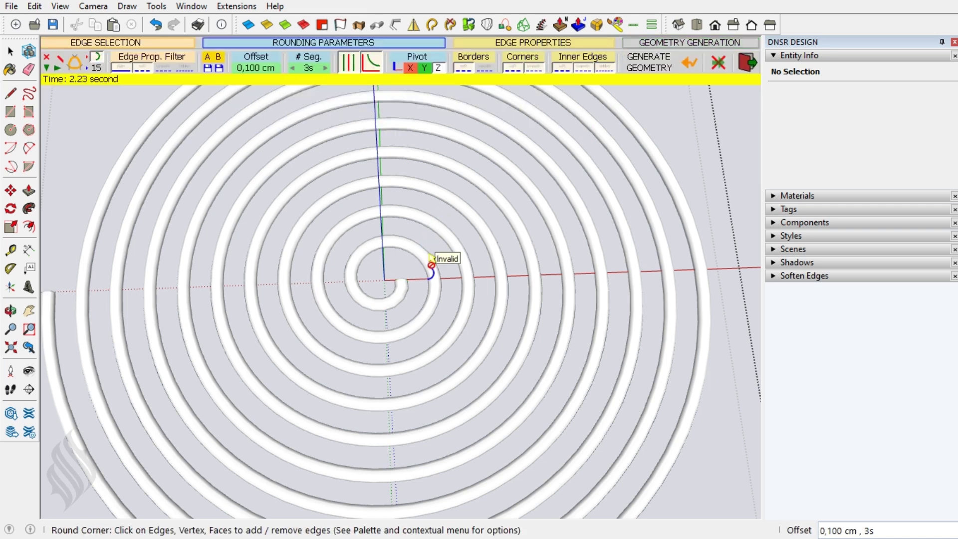
key("space")
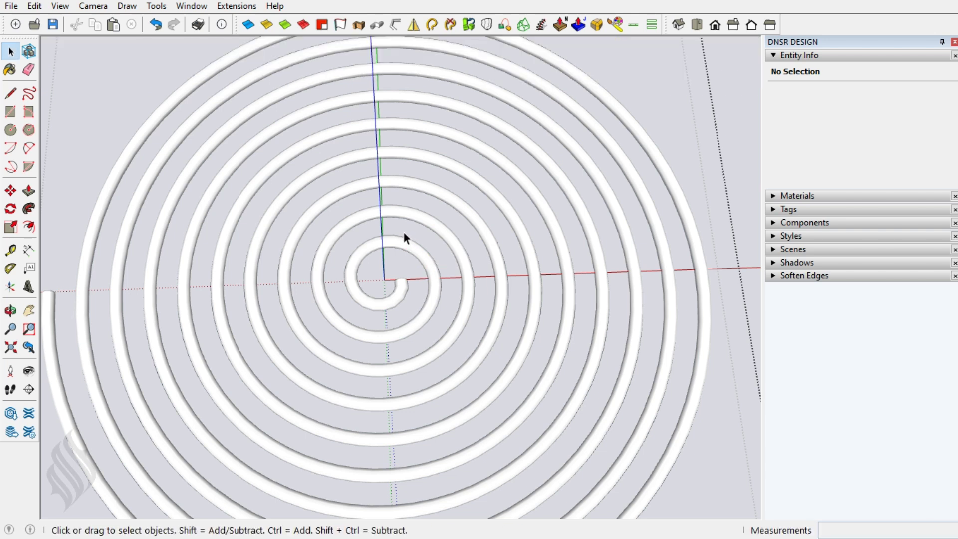
Step: Orbit to a side view and hide the Archimedes Spiral group via Entity Info
scroll(404, 232, "down", 1)
scroll(399, 235, "down", 3)
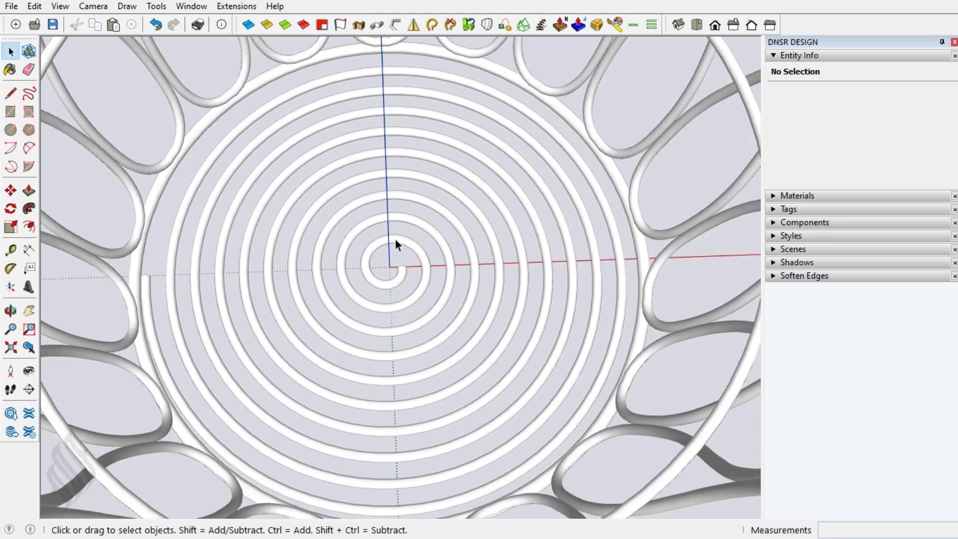
scroll(395, 240, "down", 2)
scroll(394, 242, "down", 2)
scroll(394, 245, "down", 1)
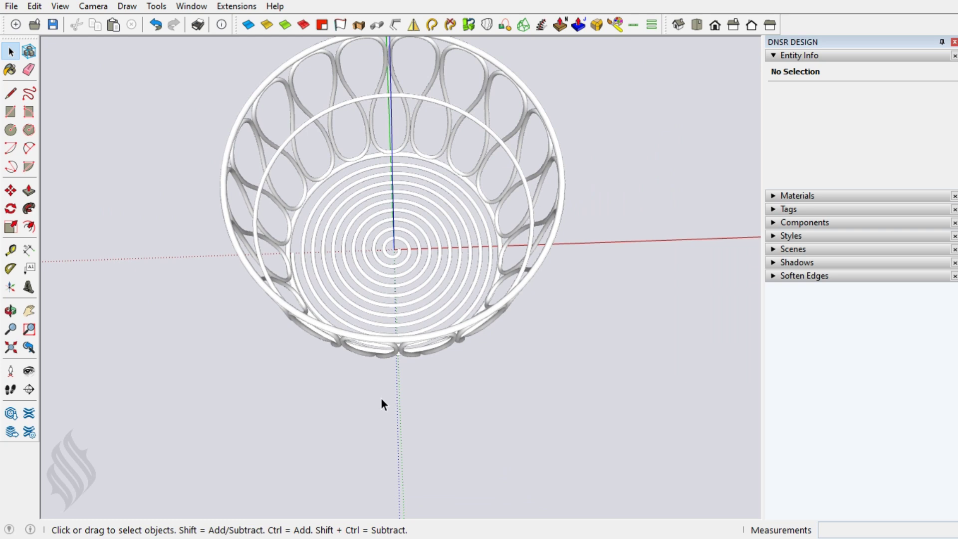
middle_click_drag(401, 418, 393, 229)
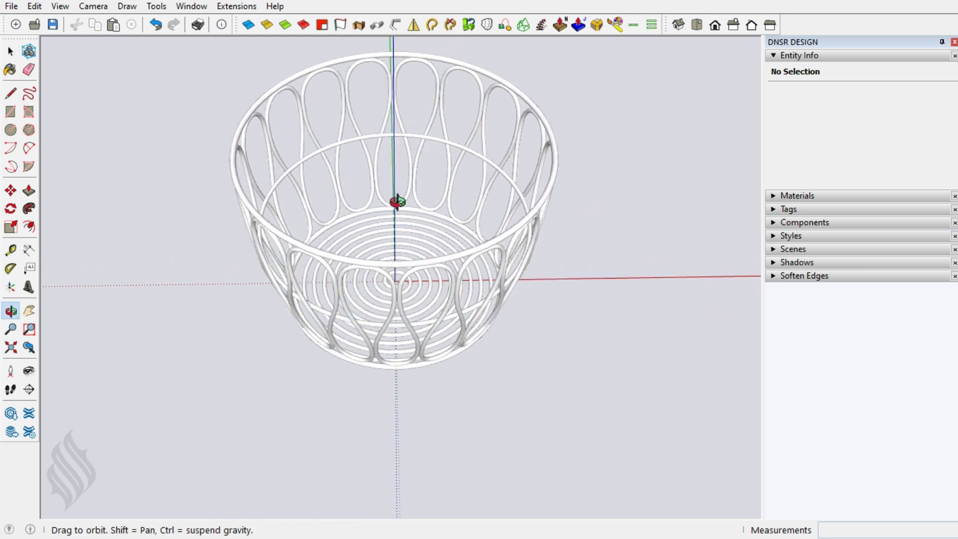
mouse_move(398, 304)
middle_mouse_down()
mouse_move(389, 216)
mouse_move(381, 300)
middle_mouse_up()
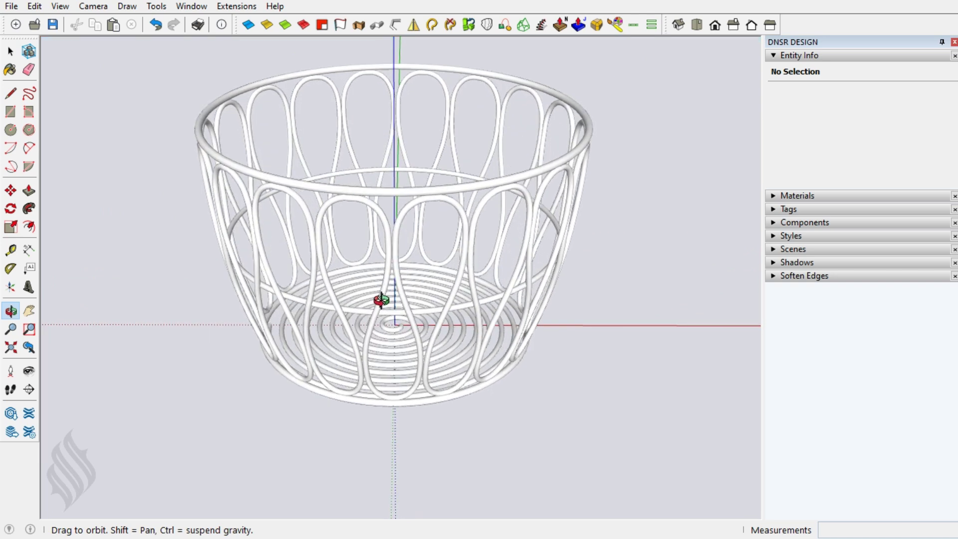
left_click(401, 368)
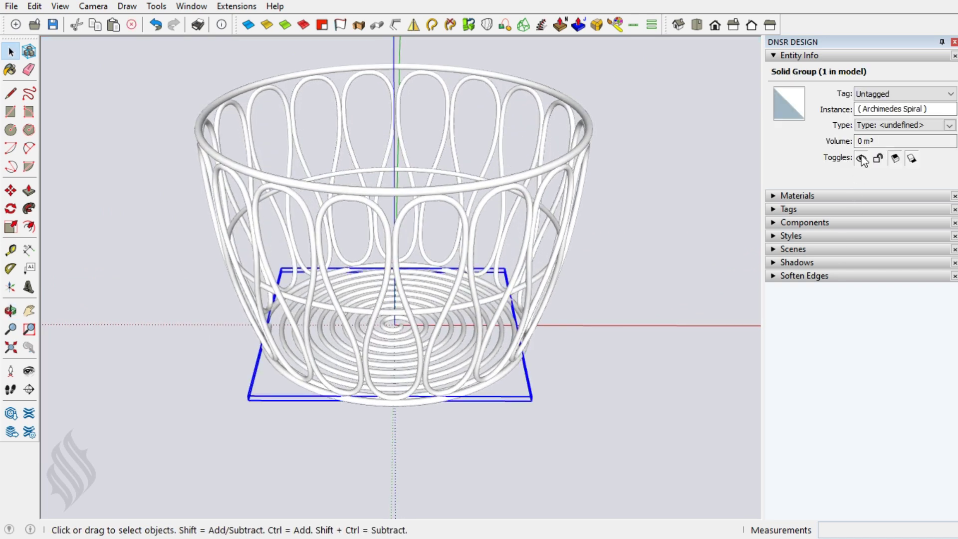
left_click(861, 158)
left_click(529, 364)
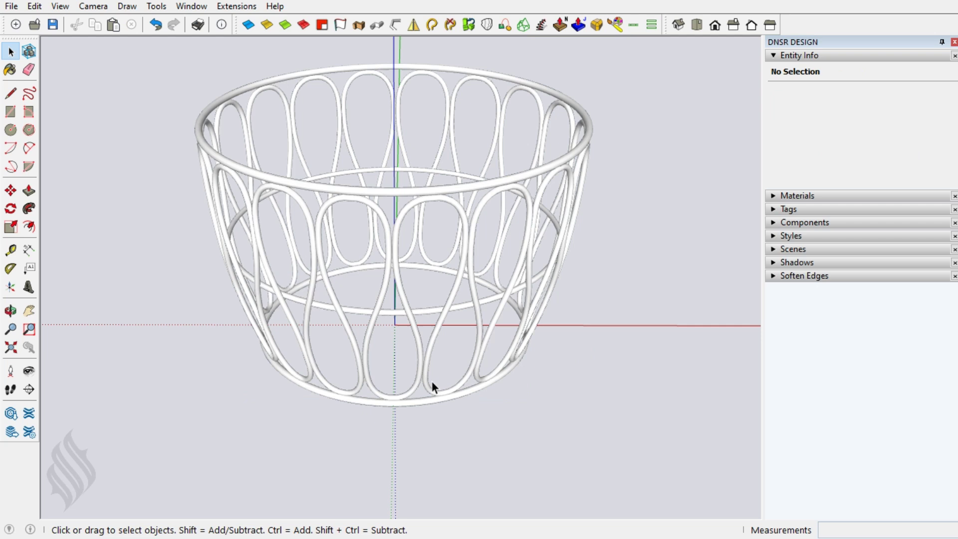
Step: Draw a 26 cm radius circle at the origin and give it 72 segments
key("c")
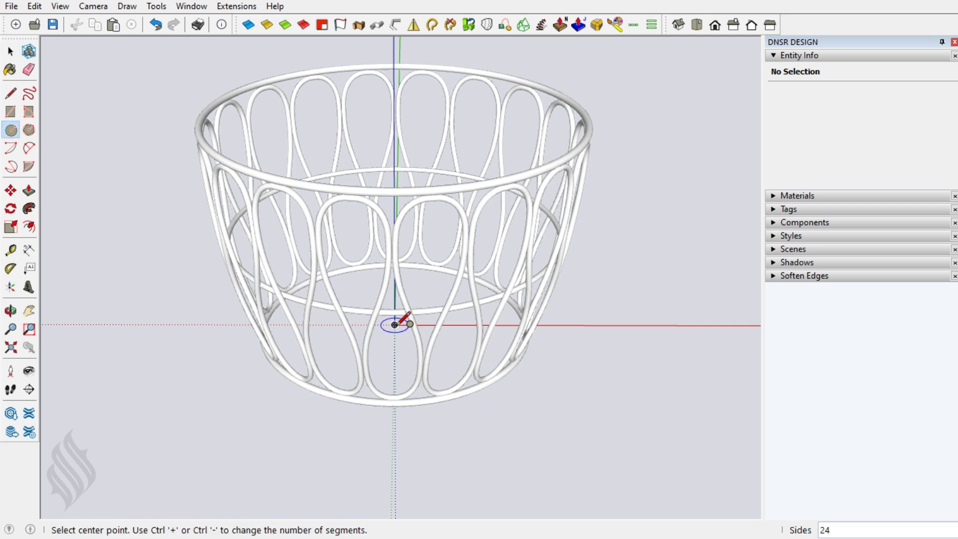
left_click(394, 325)
type("26")
key("Return")
key("space")
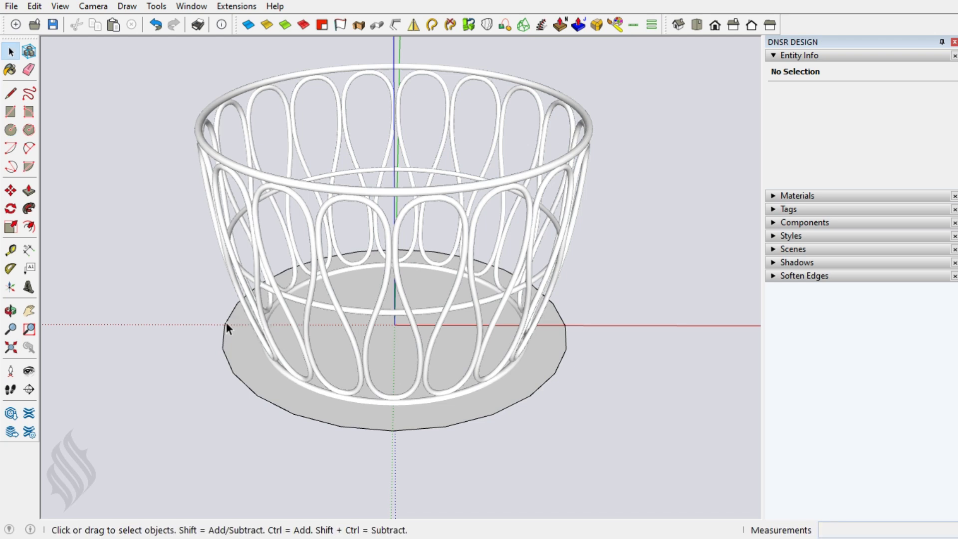
left_click(864, 125)
double_click(863, 124)
type("72")
key("Return")
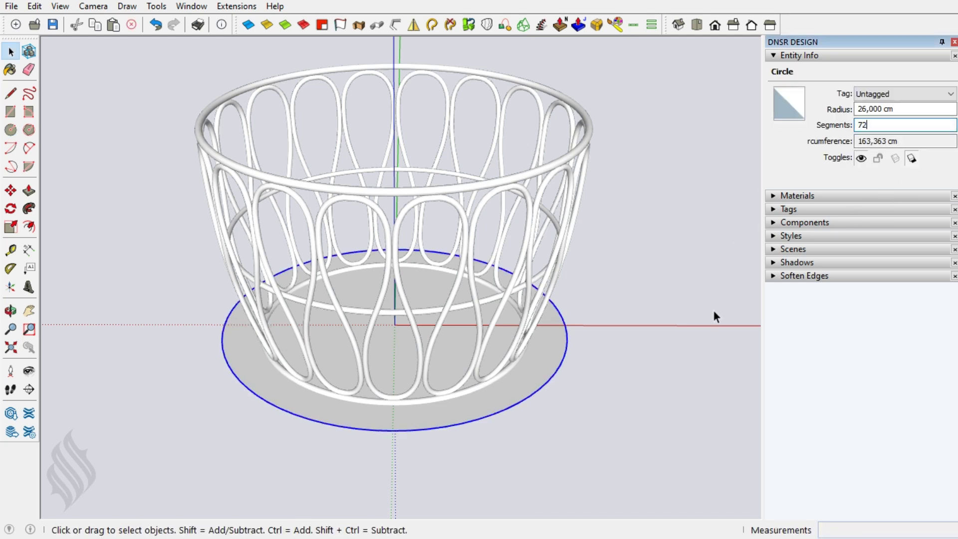
Step: Raise the circle face and edges 34 cm up onto the basket's top rim
double_click(228, 349)
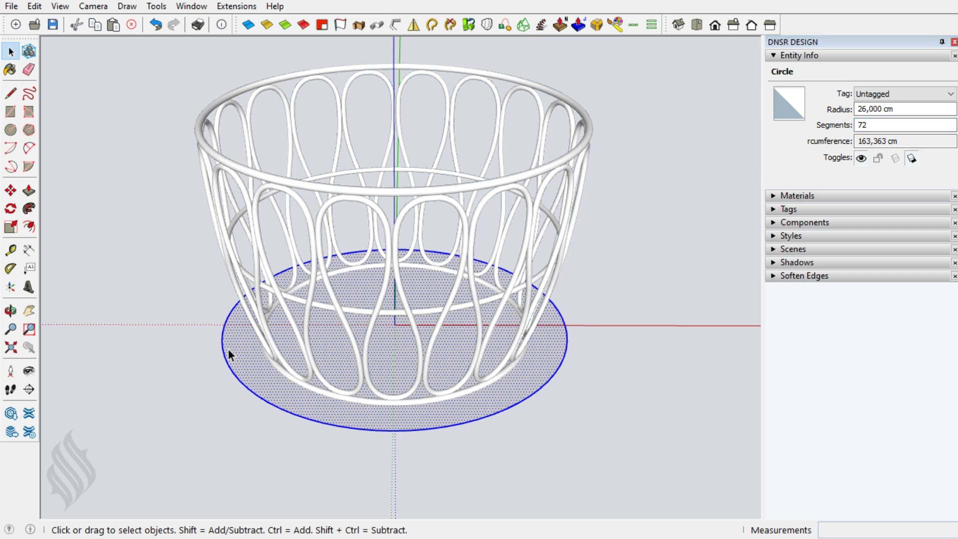
key("m")
left_click(220, 327)
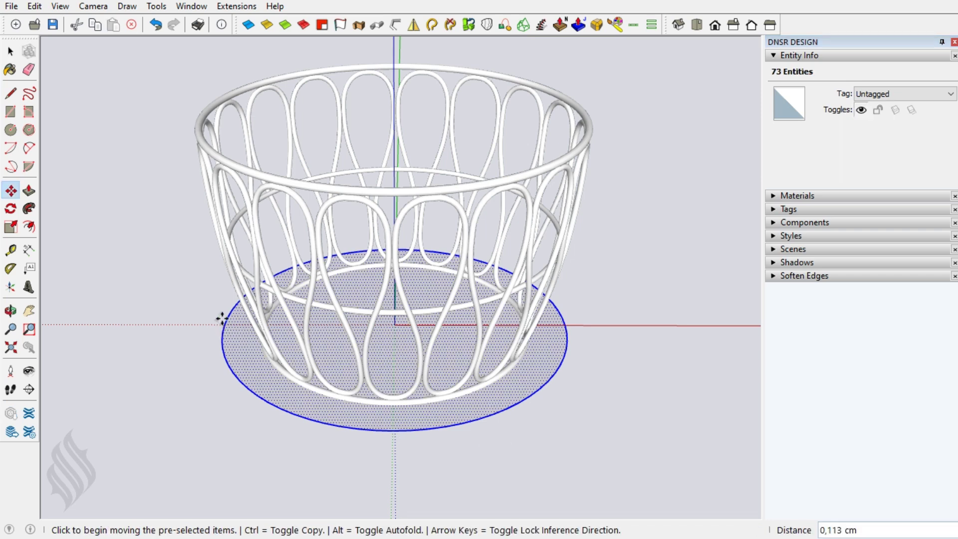
type("34")
key("Return")
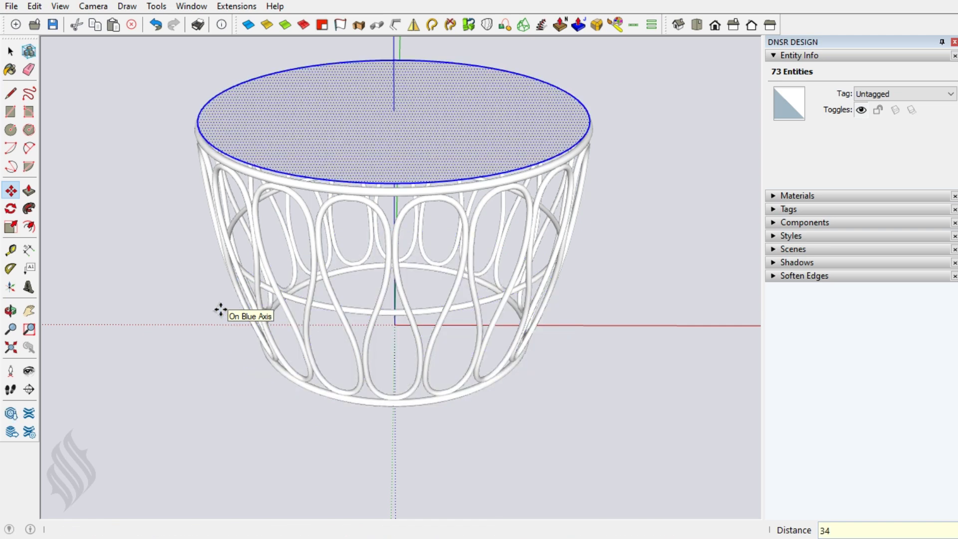
key("space")
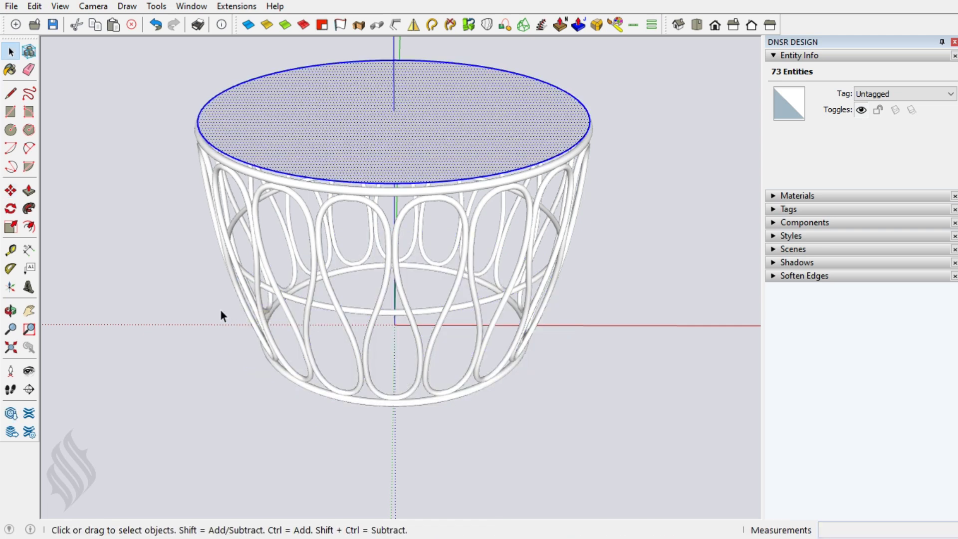
Step: Thicken the disk 5 cm upward and delete its top face to open it
key("p")
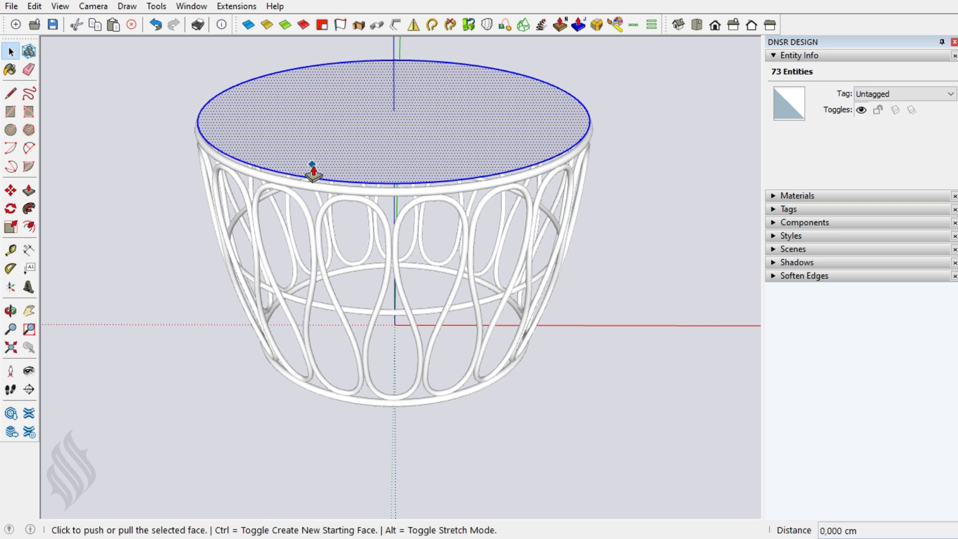
left_click(315, 164)
type("5")
key("Return")
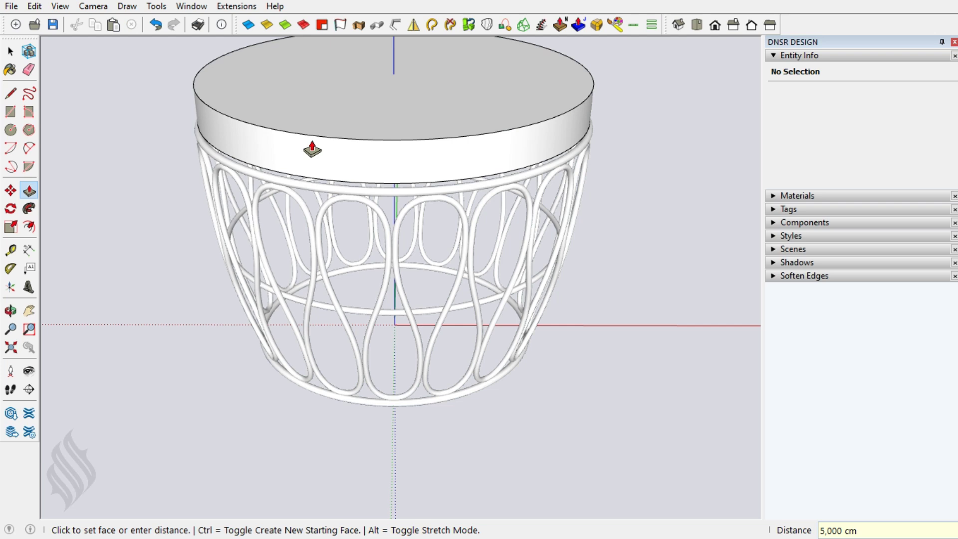
key("space")
left_click(325, 116)
key("Delete")
Step: Scale the top rim circle uniformly outward to 1.05 times its size
left_click(358, 139)
key("s")
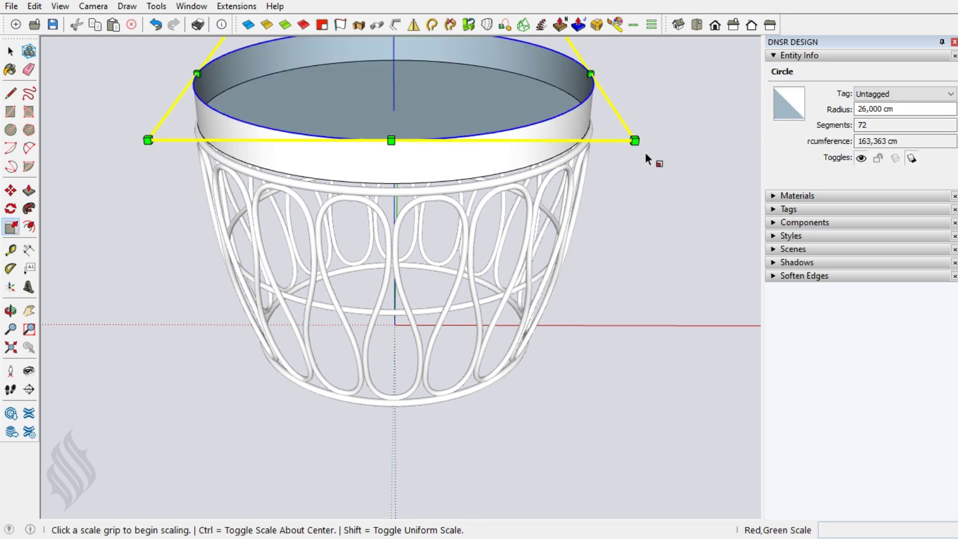
left_click(635, 140, "ctrl")
type("1,05")
key("Return")
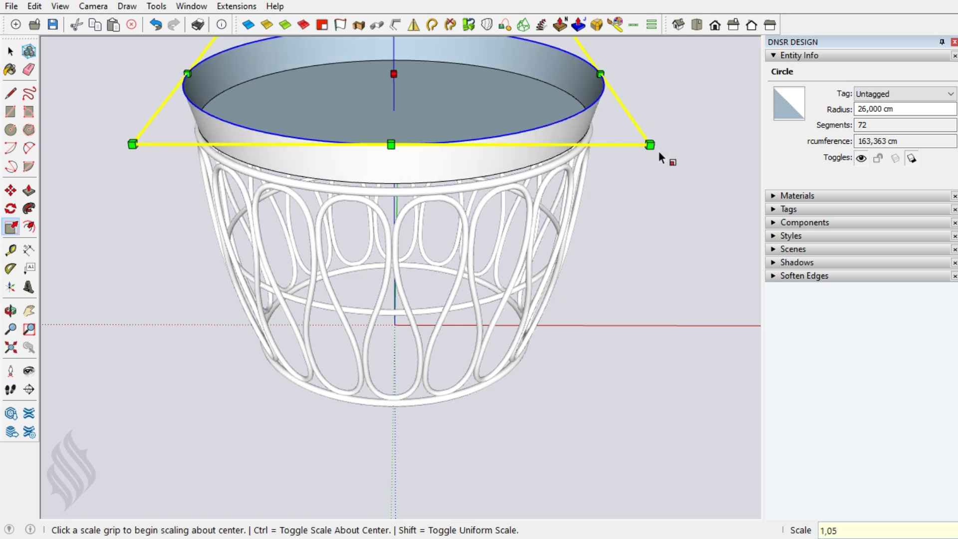
key("space")
left_click(640, 180)
Step: In Top view, unsoften two short radial edges of the band to make them hard
key("2")
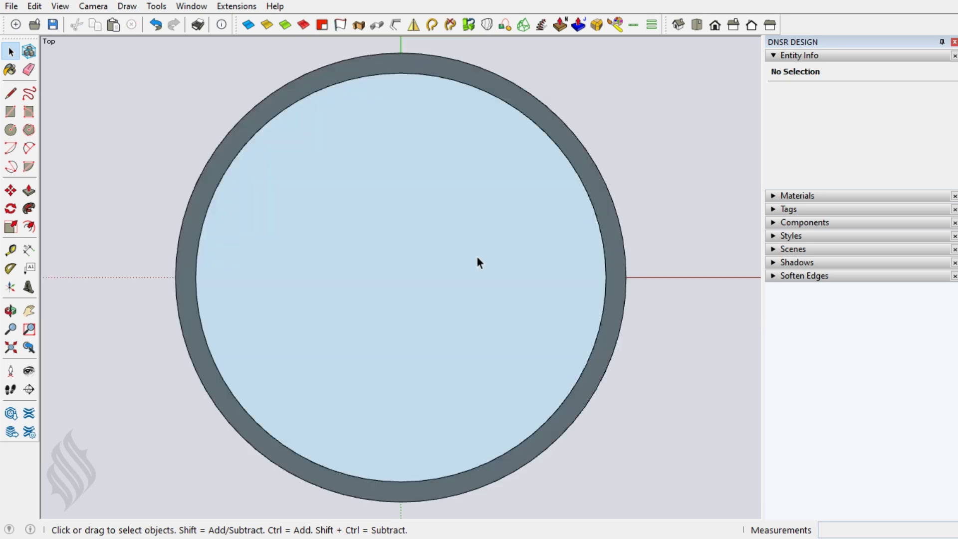
left_click(477, 258)
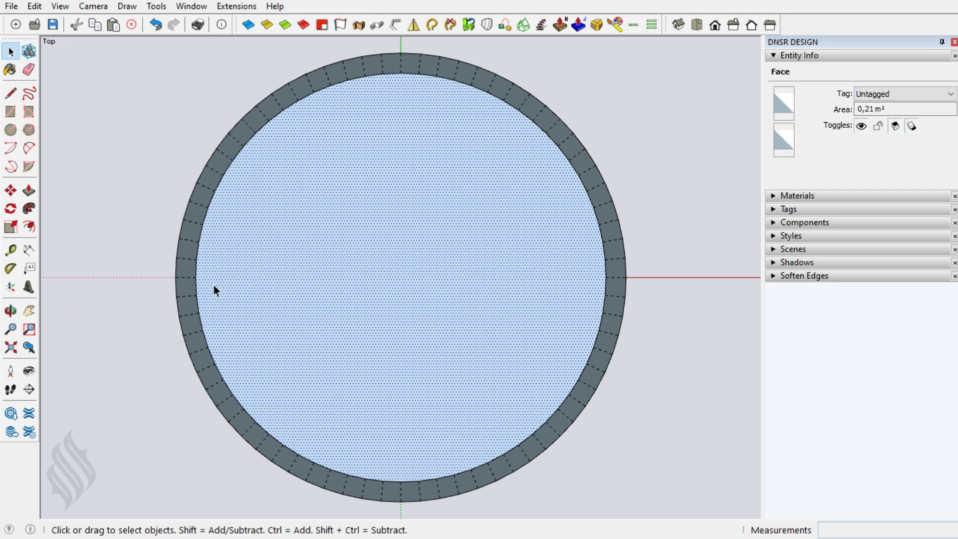
left_click(187, 280)
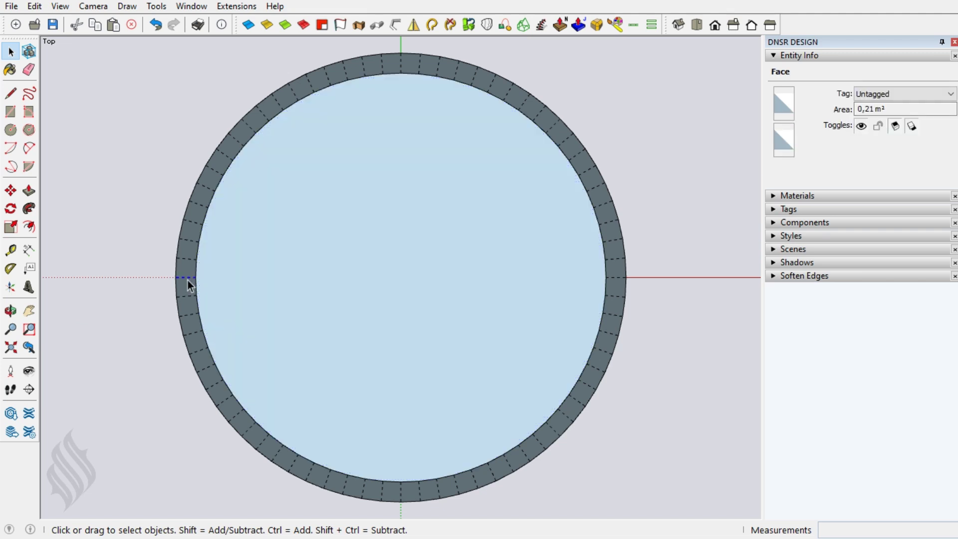
left_click(219, 389, "ctrl")
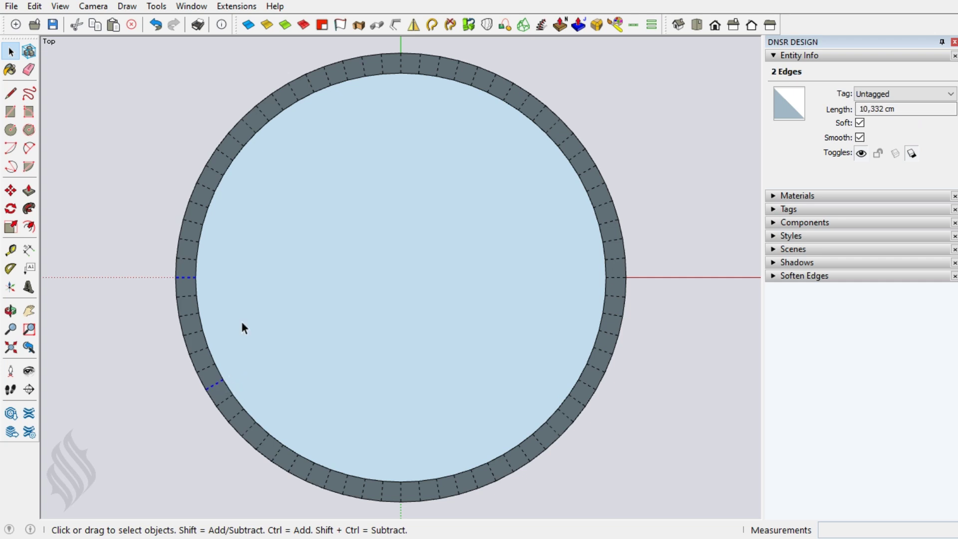
left_click(303, 24)
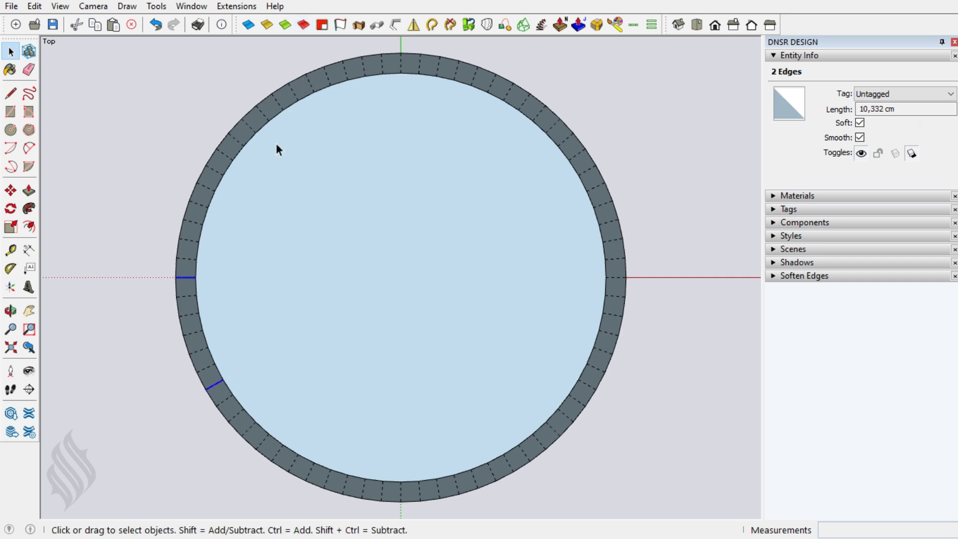
Step: Explode the inner and outer circles into separate edges
left_click(206, 217)
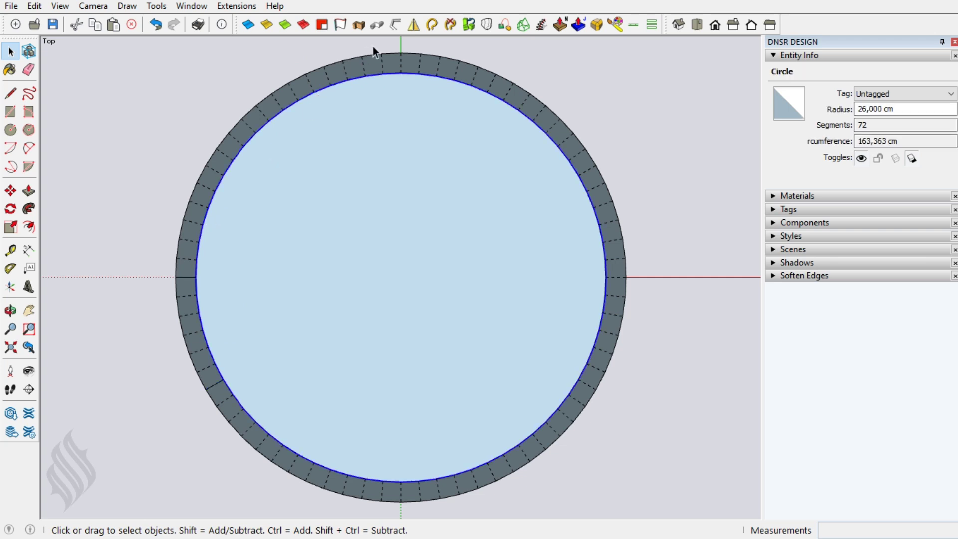
left_click(345, 62, "ctrl")
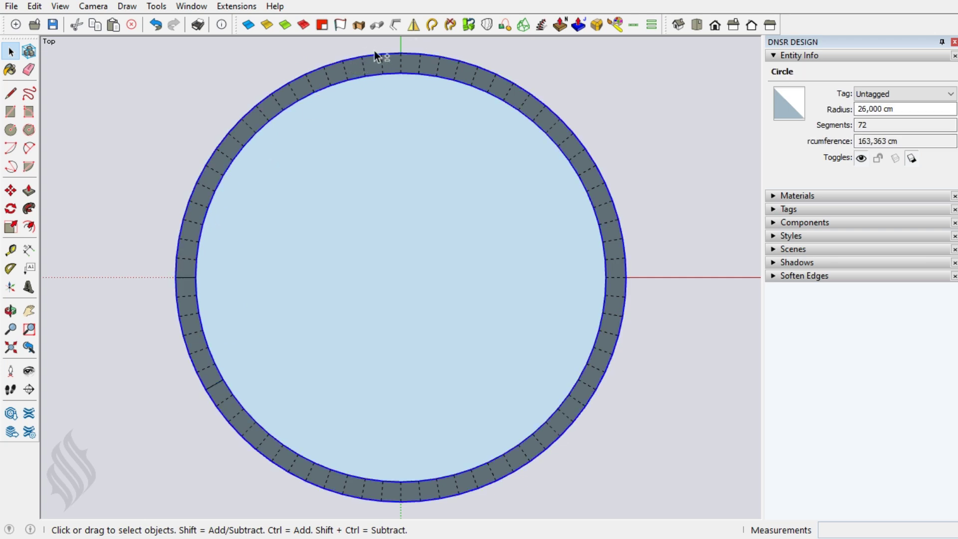
left_click(450, 24)
key("ctrl+t")
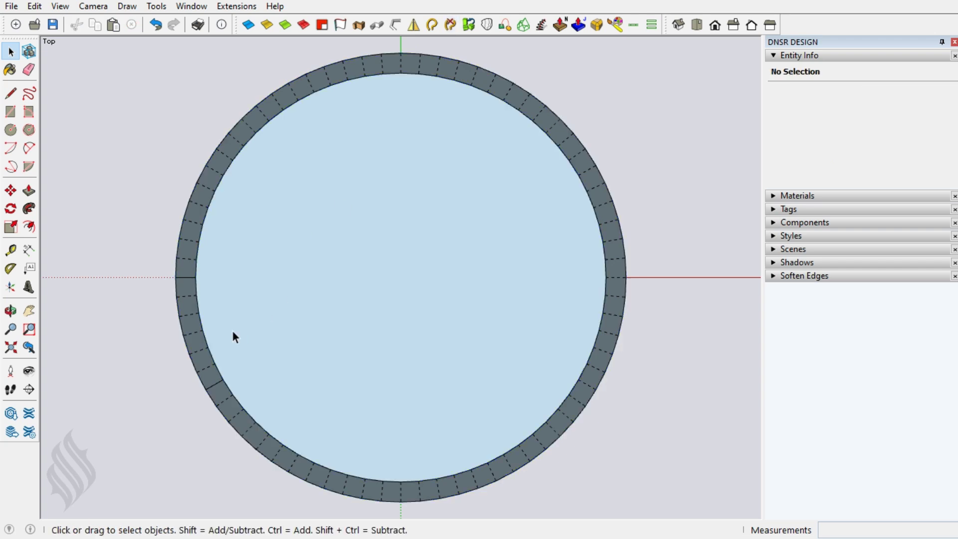
Step: Delete the ring's inner face and select the band except one split-off section
left_click(232, 330)
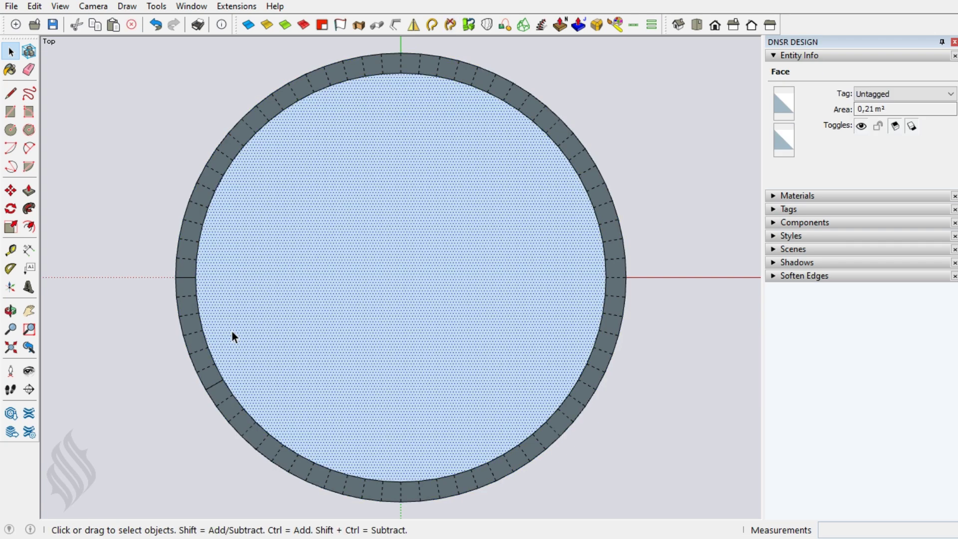
key("Delete")
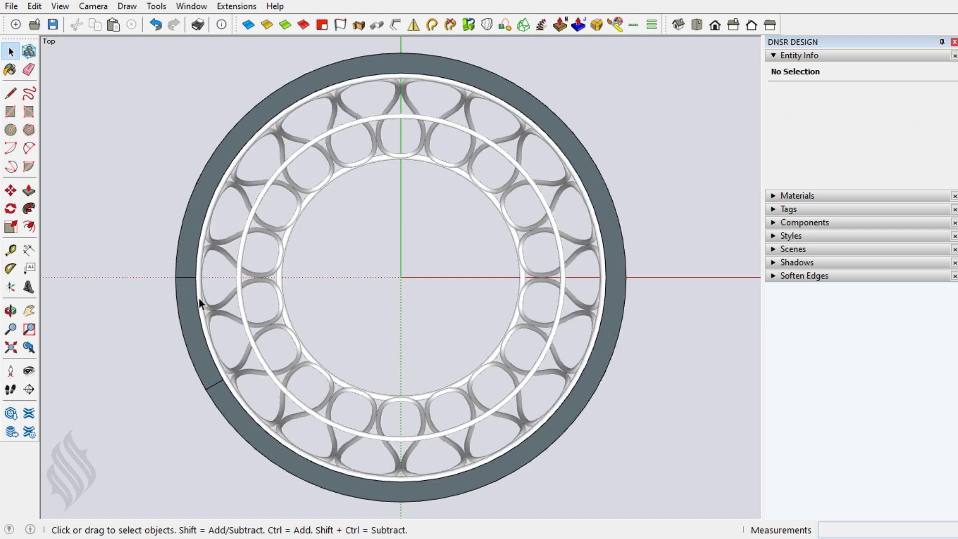
triple_click(185, 259)
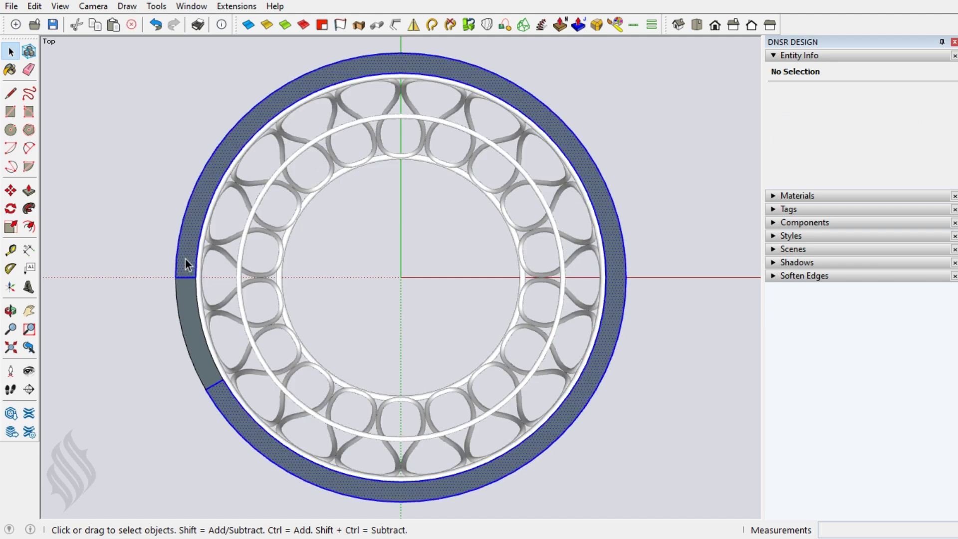
left_click(190, 315, "shift")
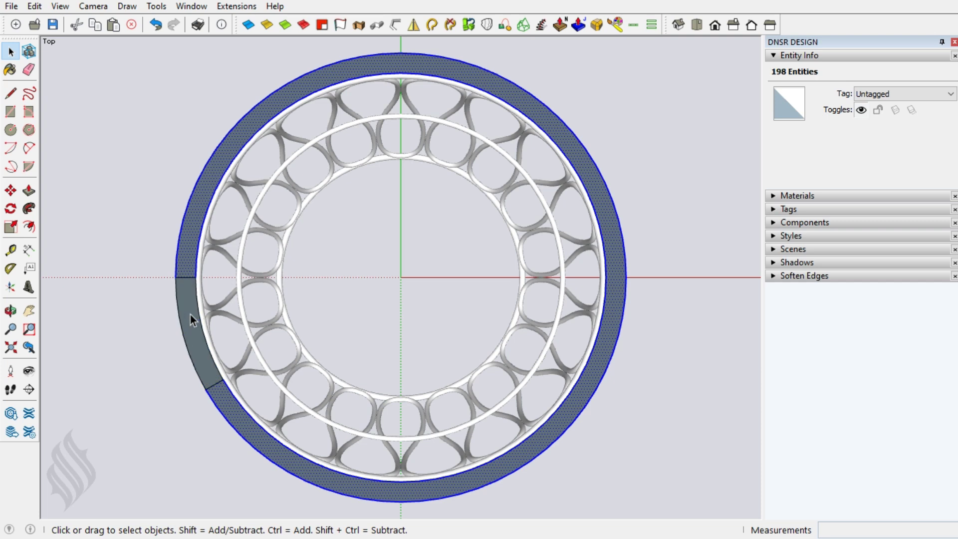
Step: Delete the dark outer band, then zoom in and select the white panel's middle vertical edge
key("Delete")
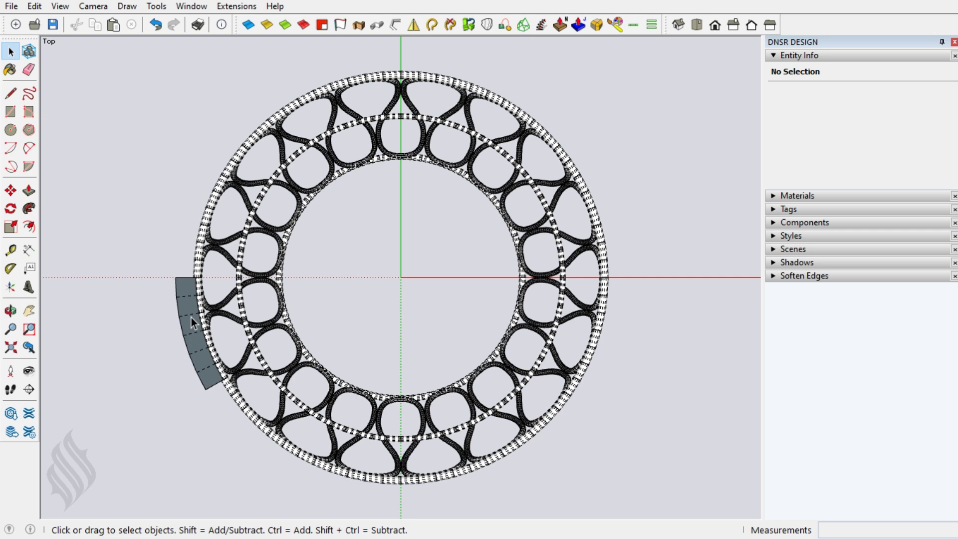
scroll(429, 112, "up", 1)
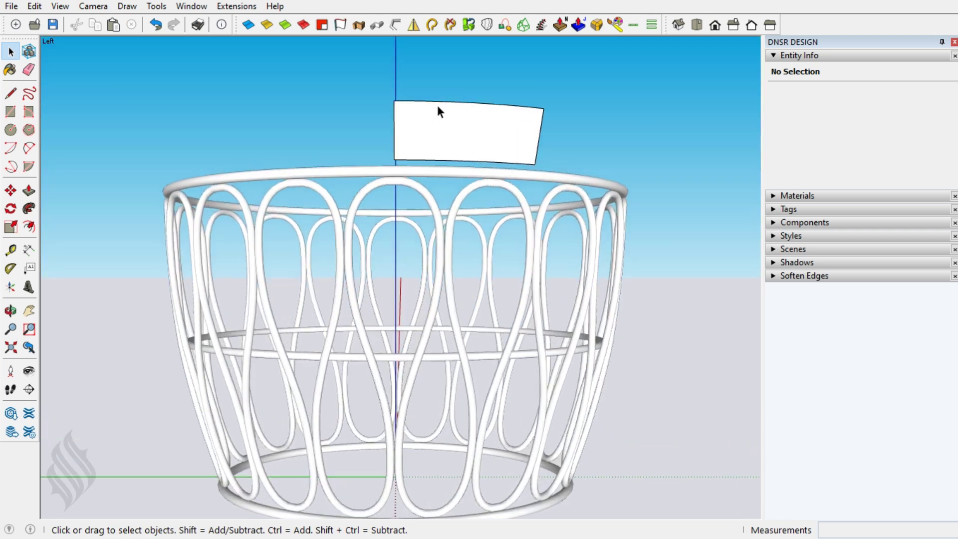
scroll(435, 114, "up", 2)
scroll(436, 114, "up", 2)
scroll(436, 114, "up", 2)
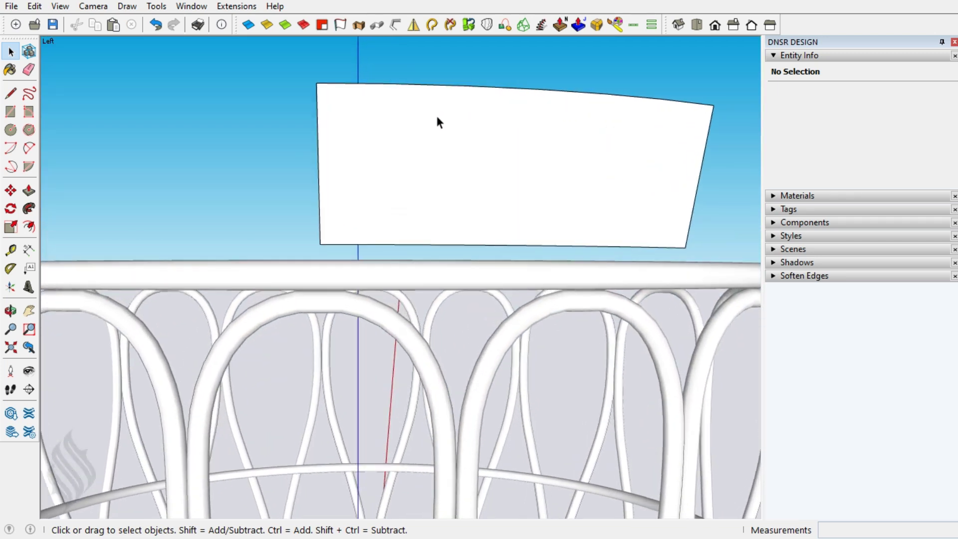
scroll(437, 119, "up", 2)
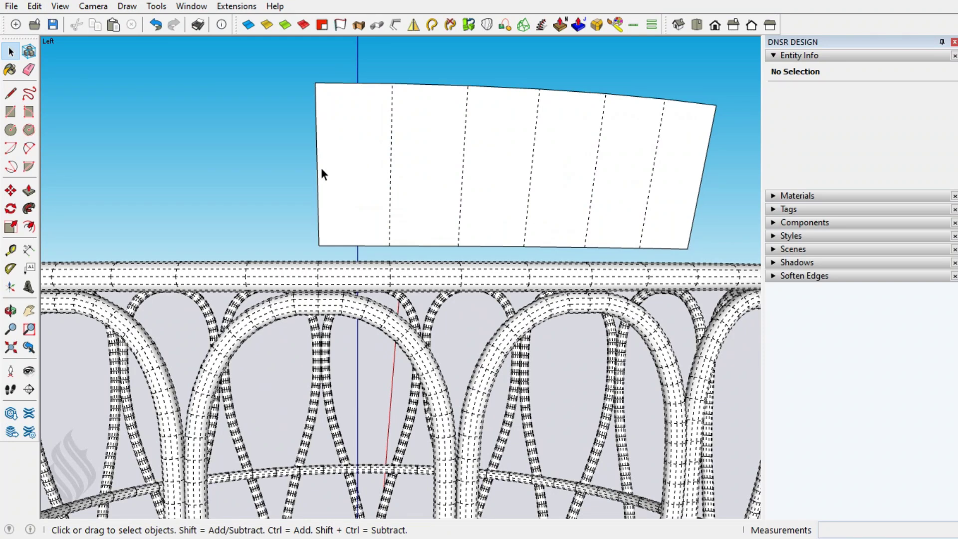
left_click(531, 176)
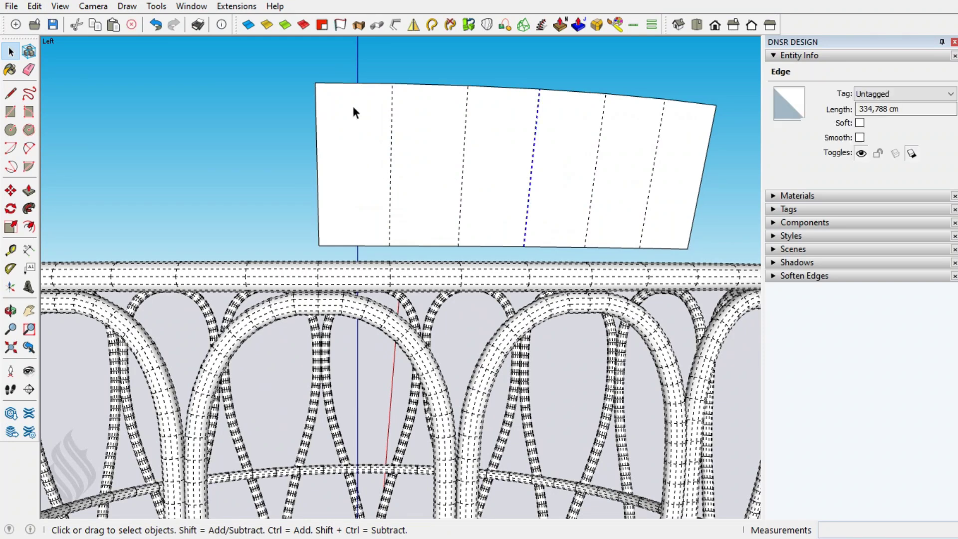
Step: Divide the middle edge into 2 and draw a low-side arc from its midpoint to the bottom edge
right_click(533, 161)
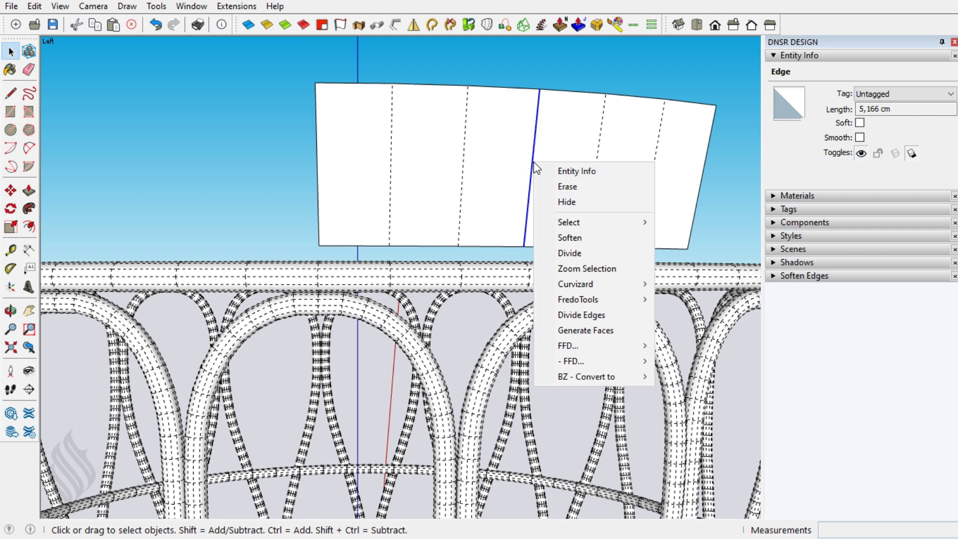
left_click(580, 252)
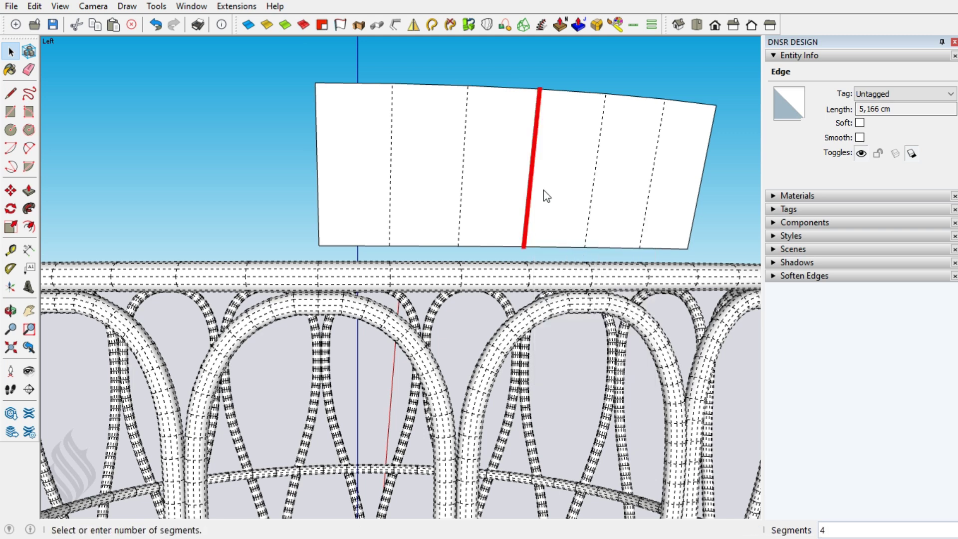
left_click(538, 163)
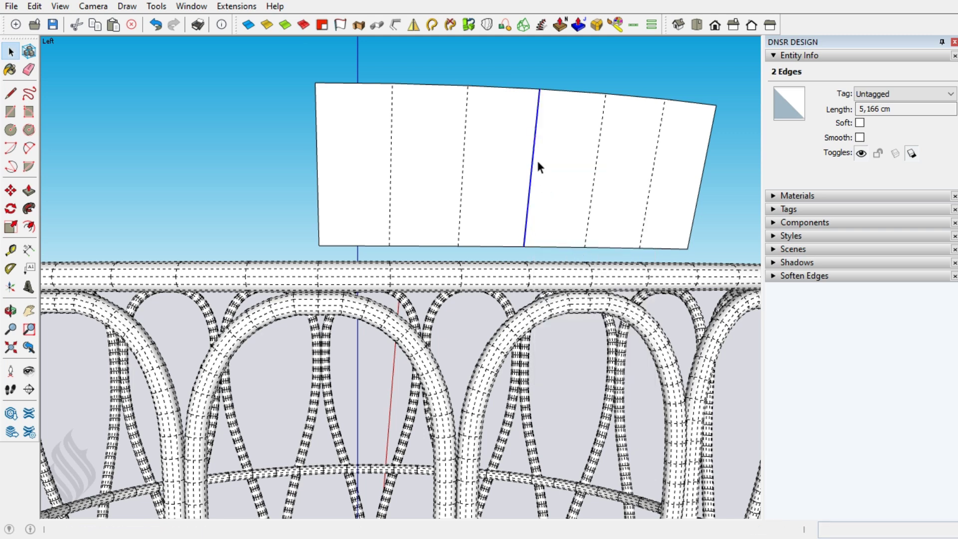
key("a")
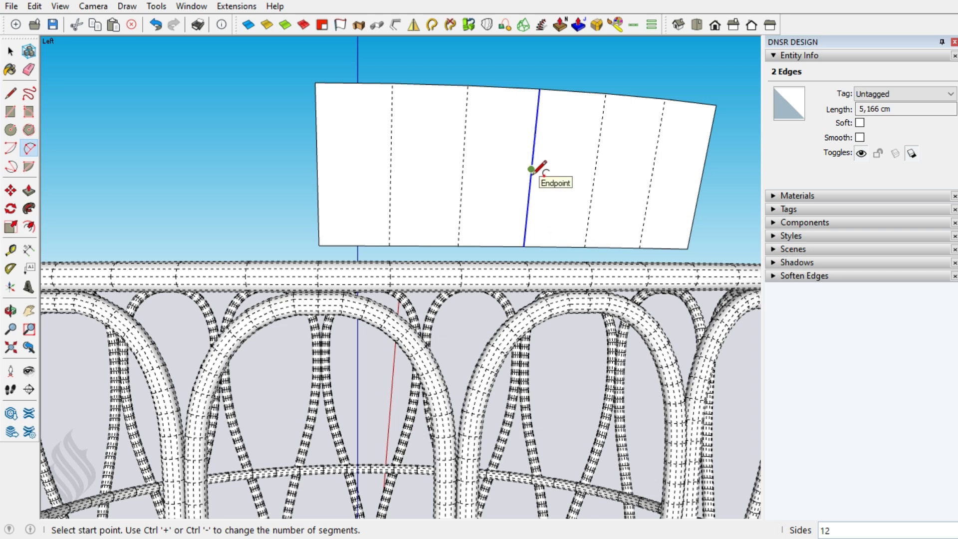
left_click(531, 168)
left_click(572, 244)
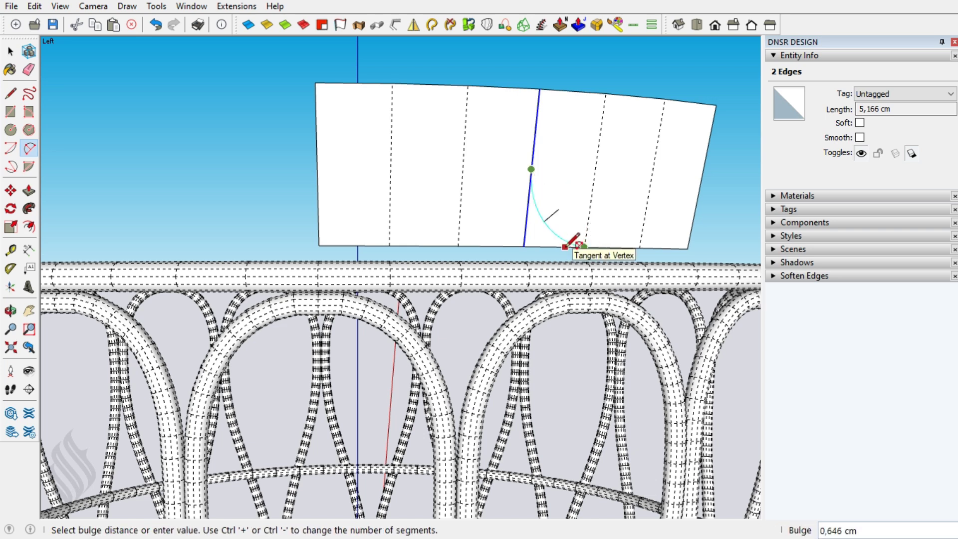
key("ctrl+minus")
key("ctrl+minus")
key("ctrl+minus")
key("ctrl+minus")
key("ctrl+minus")
key("ctrl+minus")
key("ctrl+minus")
left_click(569, 245)
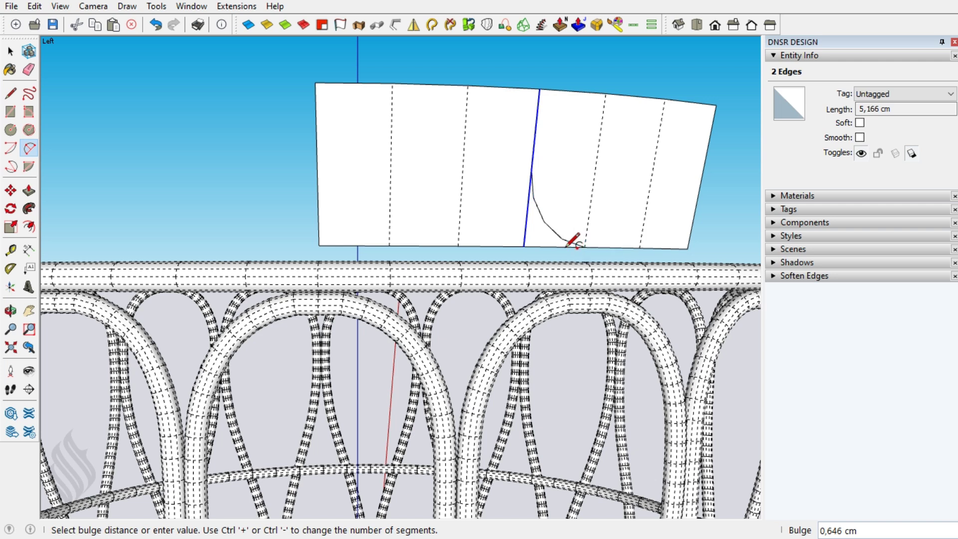
Step: Draw a second arc from the top edge to the first arc to complete the S-curve, and erase the old vertical edges
left_click(467, 84)
left_click(584, 247)
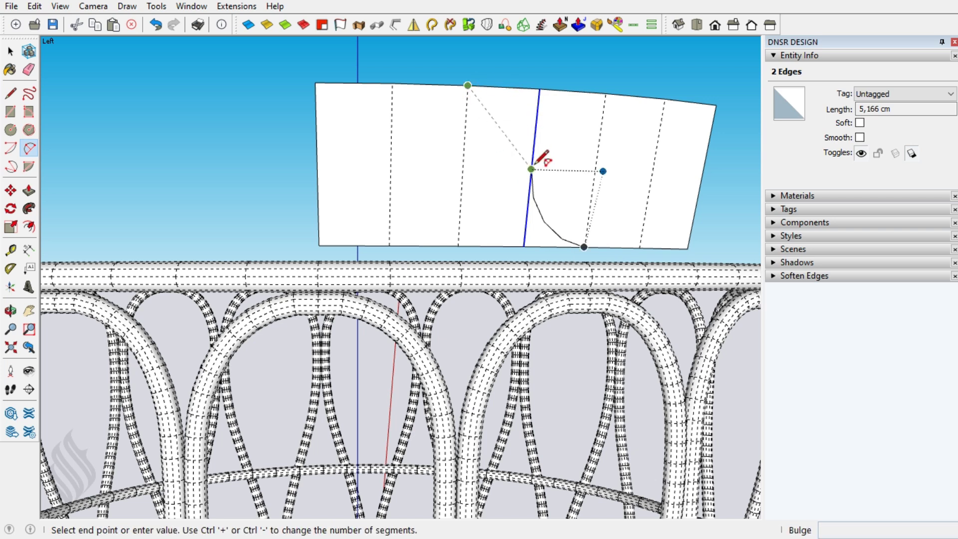
left_click(493, 86)
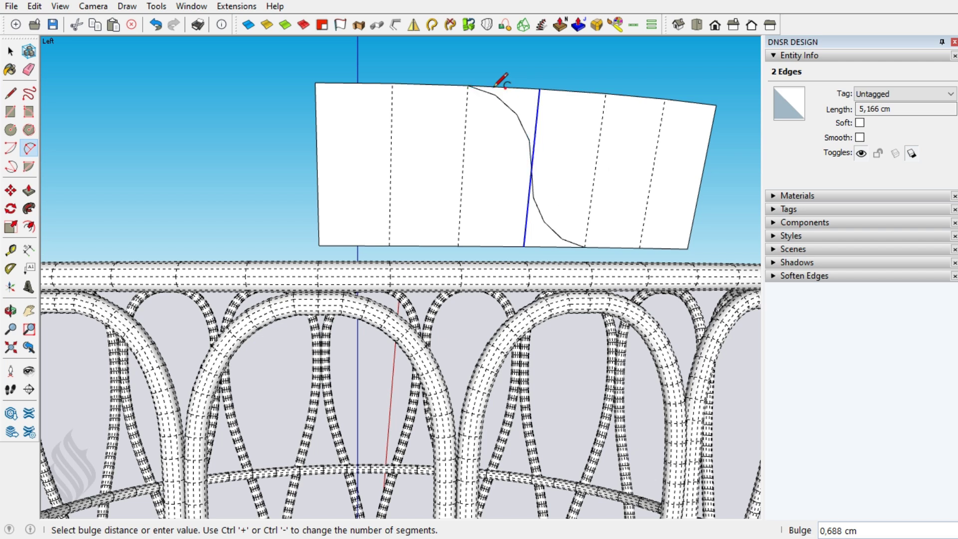
key("space")
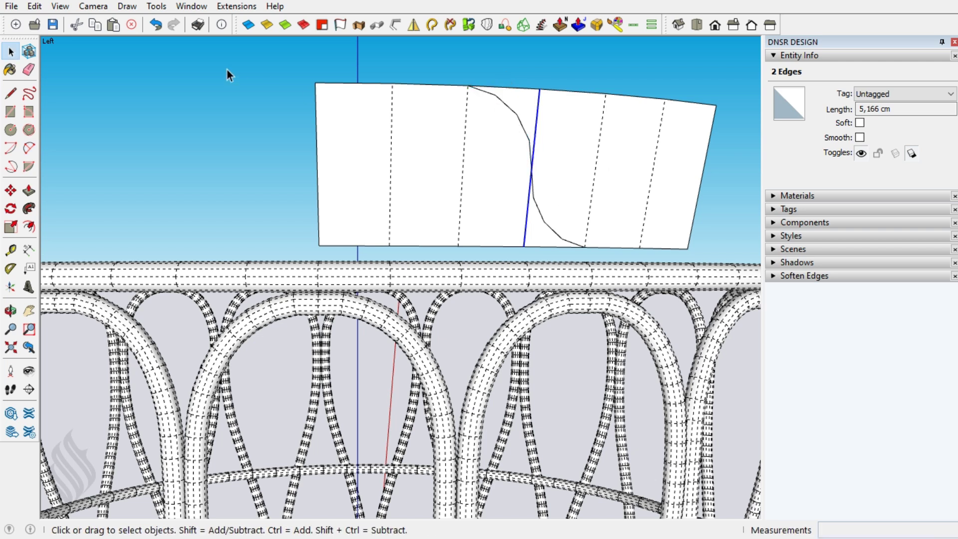
left_click(132, 25)
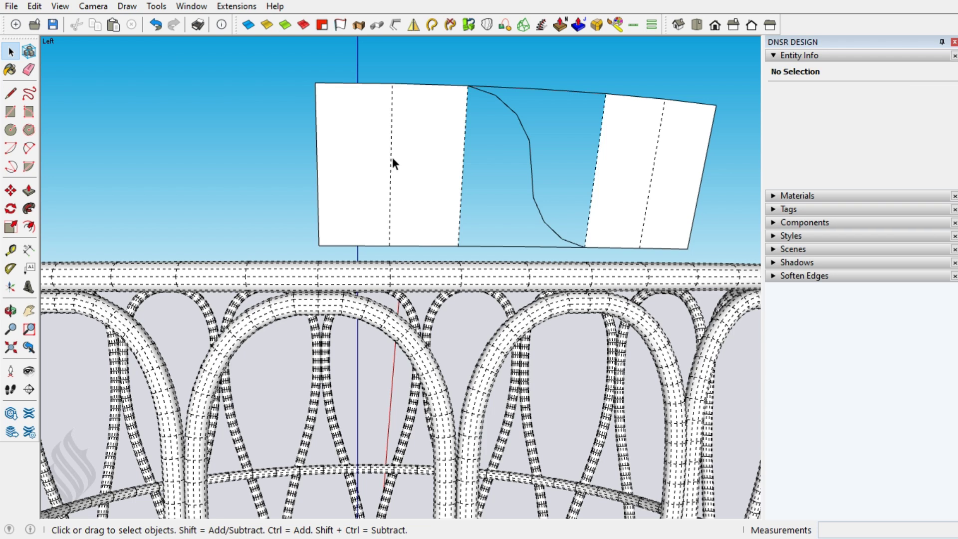
Step: Delete the panel pieces on either side of the S-curve
left_click_drag(528, 227, 301, 253)
key("Delete")
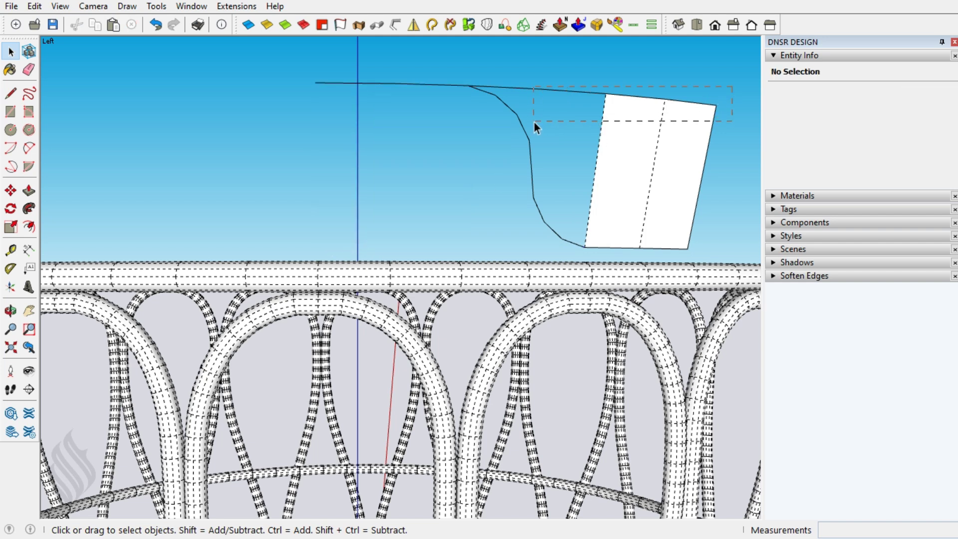
key("ctrl+z")
key("Delete")
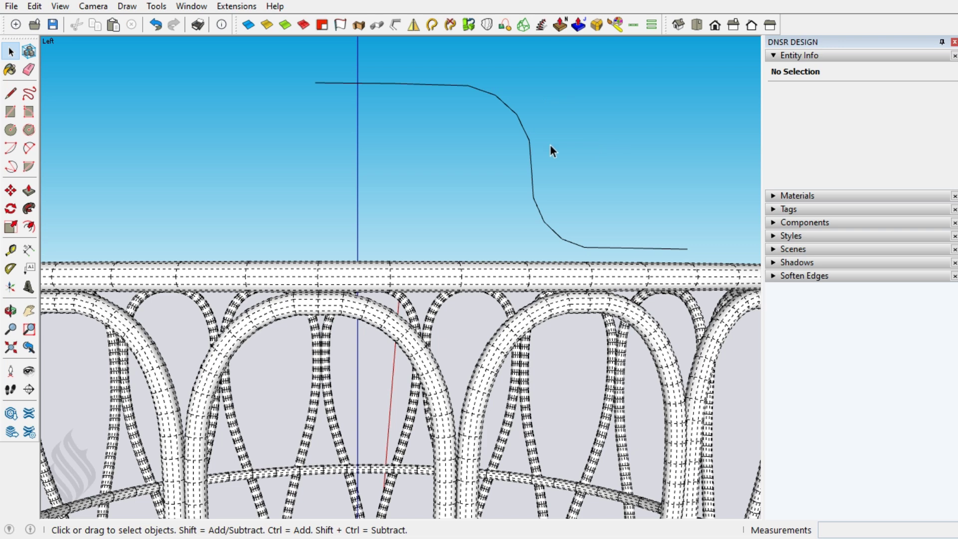
Step: Mirror the S-curve along the red axis into a symmetric arched outline
triple_click(528, 142)
left_click(414, 25)
left_click(315, 83)
left_click(330, 116)
key("Return")
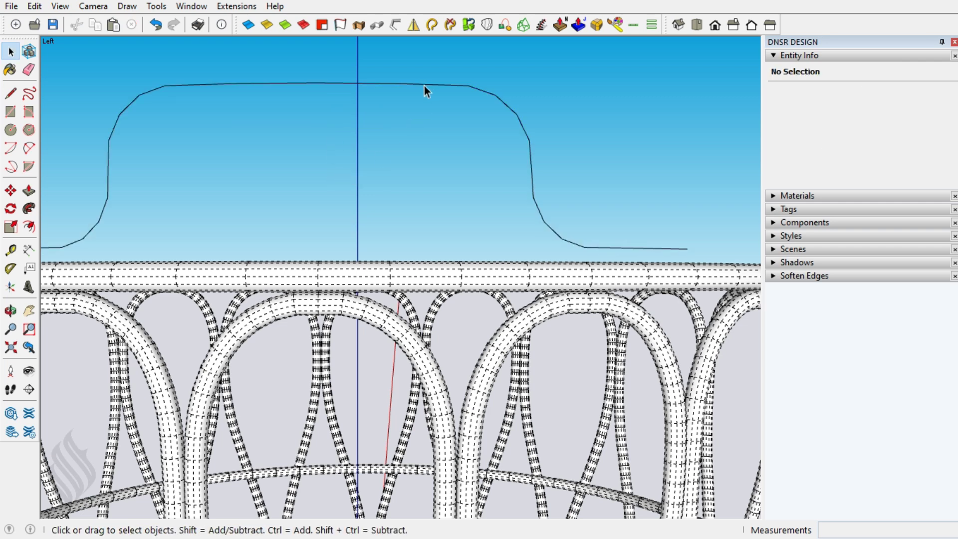
triple_click(424, 86)
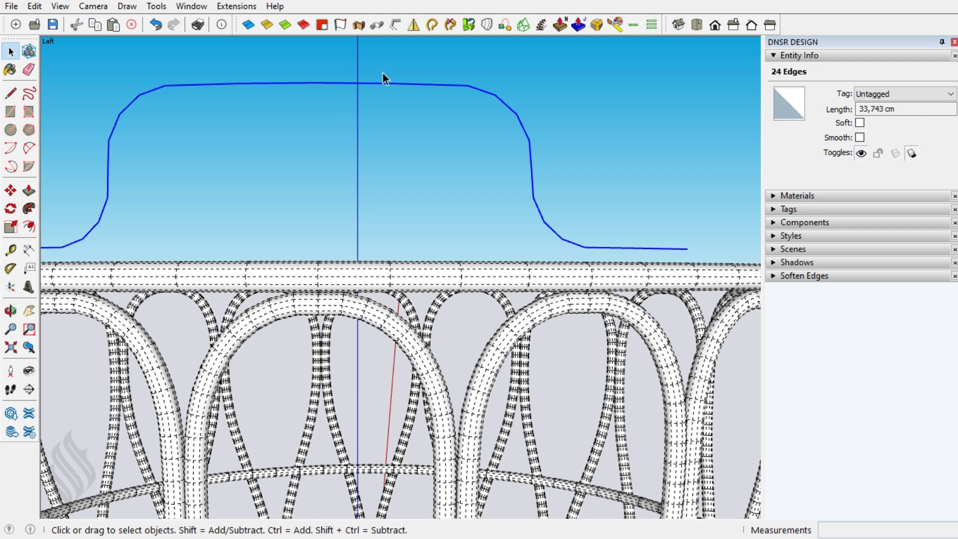
Step: Weld the outline into one curve and make a 1 cm diameter tube from it
left_click(433, 26)
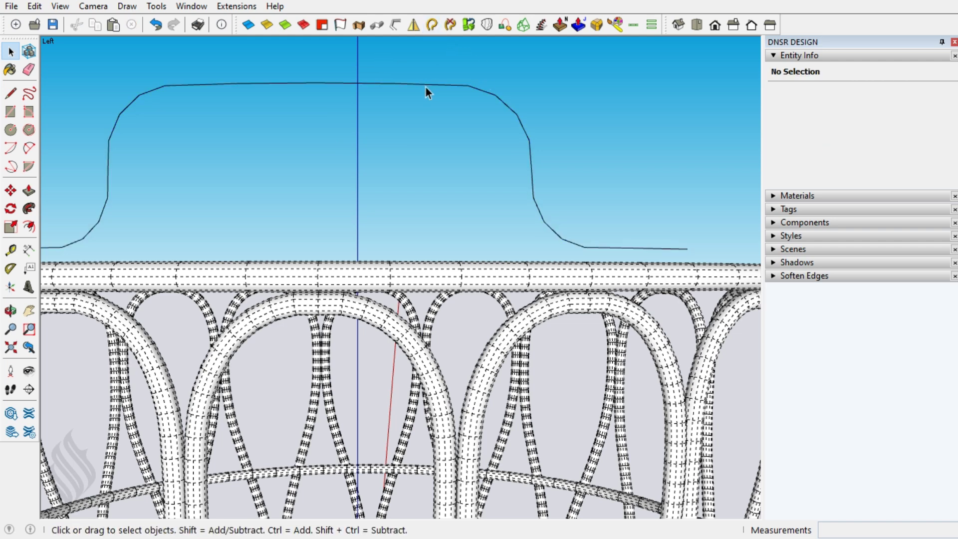
left_click(426, 87)
left_click(395, 29)
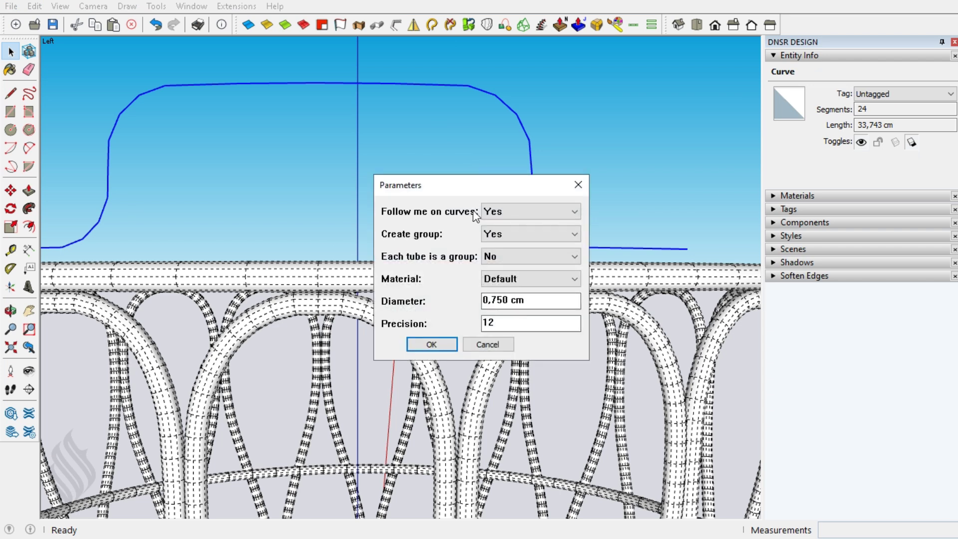
double_click(506, 301)
type("1")
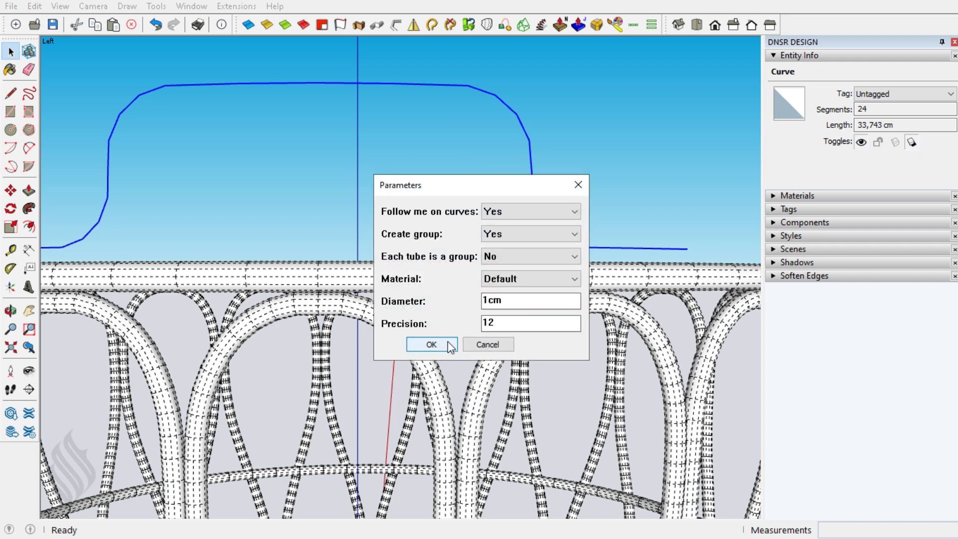
key("Return")
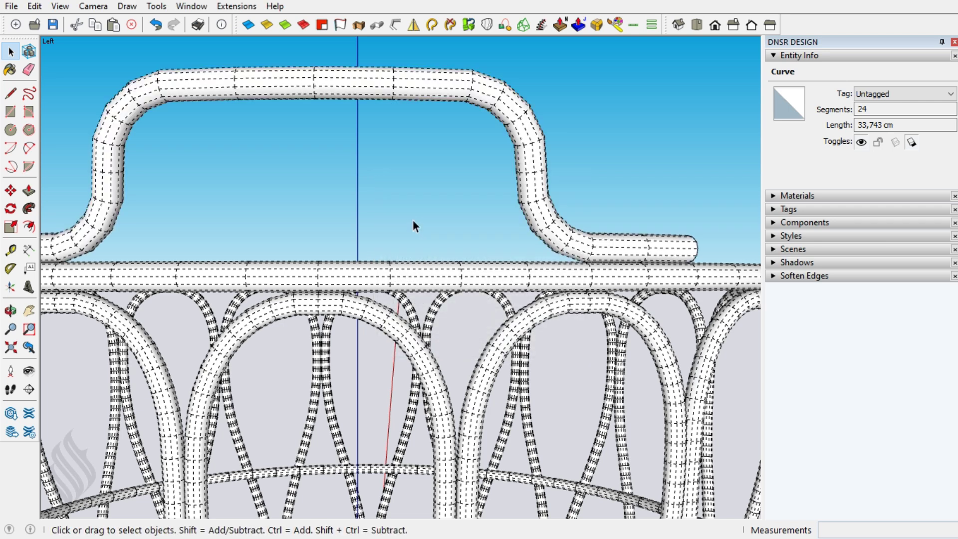
Step: Open the new handle tube's group for editing
left_click(413, 225)
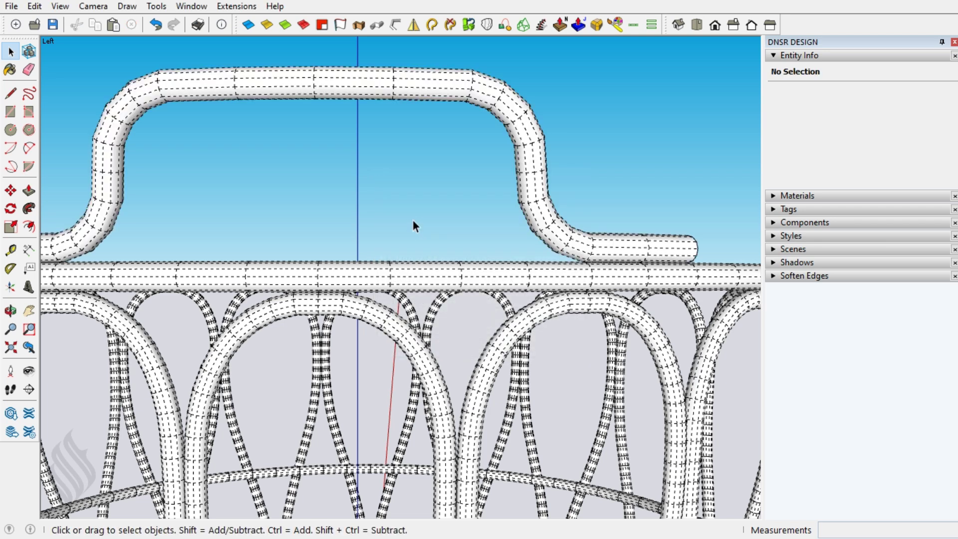
left_click(688, 250)
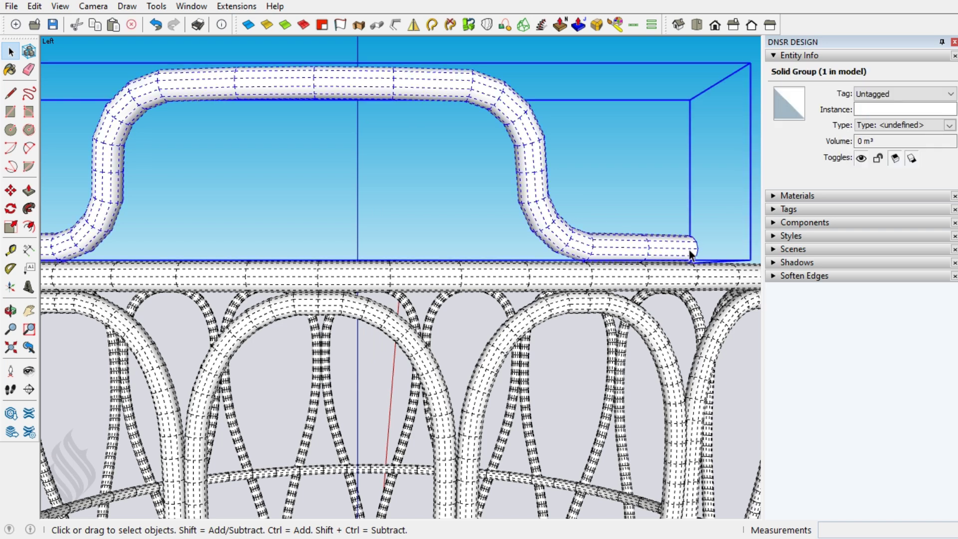
double_click(690, 250)
Step: Round both tube end curves with RoundCorner (0.100 cm offset, 3 segments) and close the group
left_click(696, 248)
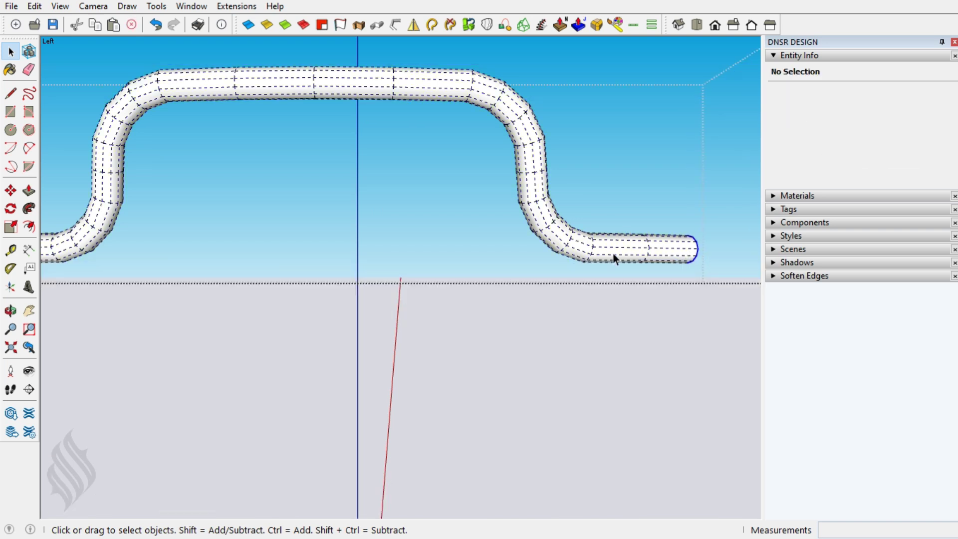
key("shift+z")
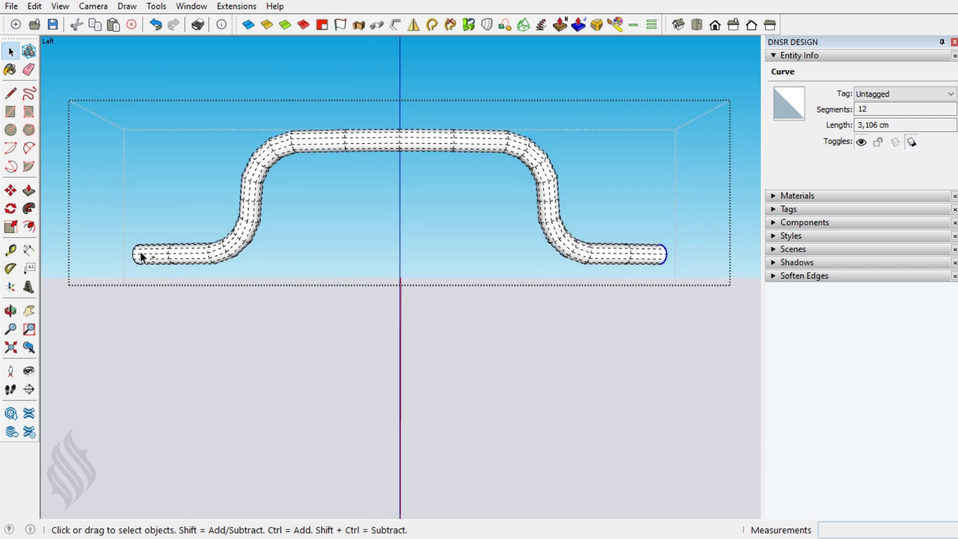
left_click(135, 255, "shift")
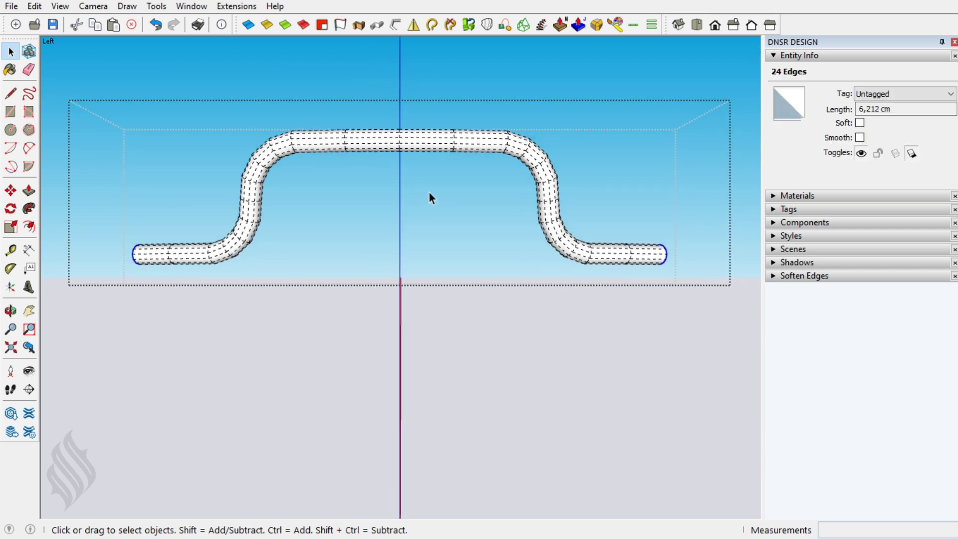
left_click(595, 27)
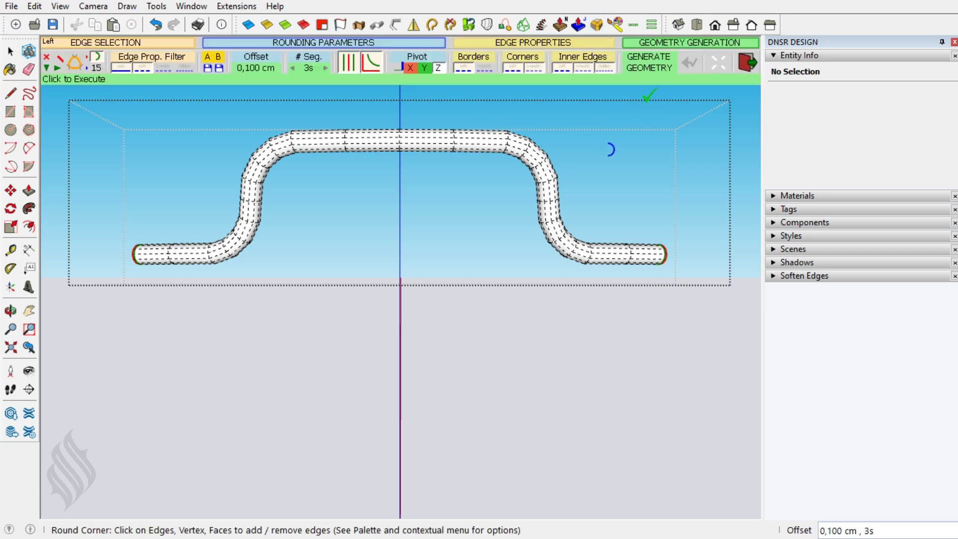
left_click(649, 70)
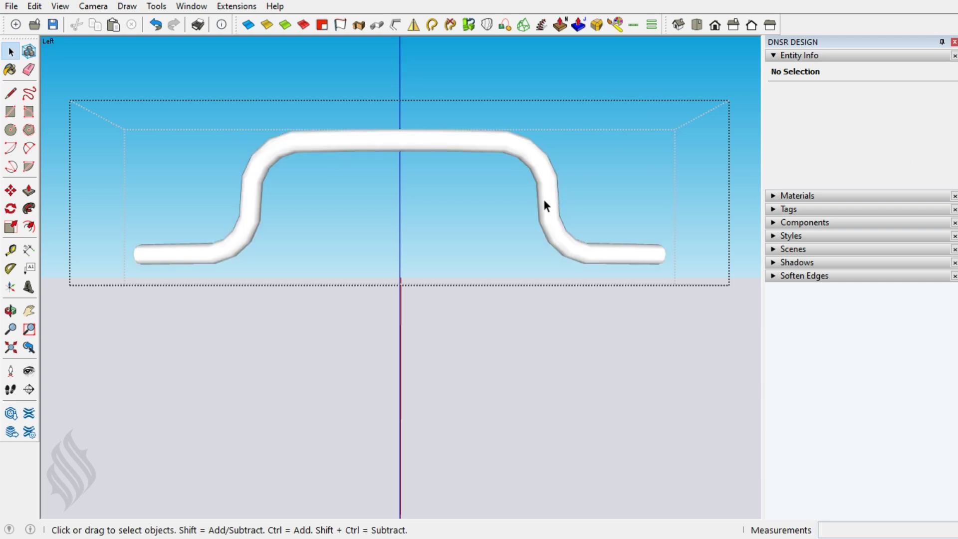
key("Escape")
Step: Turn the handle group into a component
right_click(445, 145)
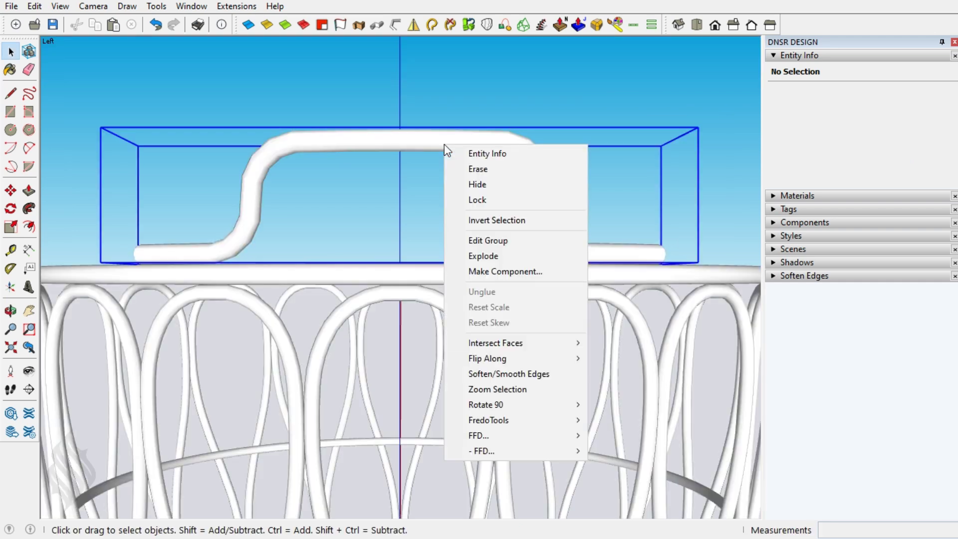
left_click(511, 271)
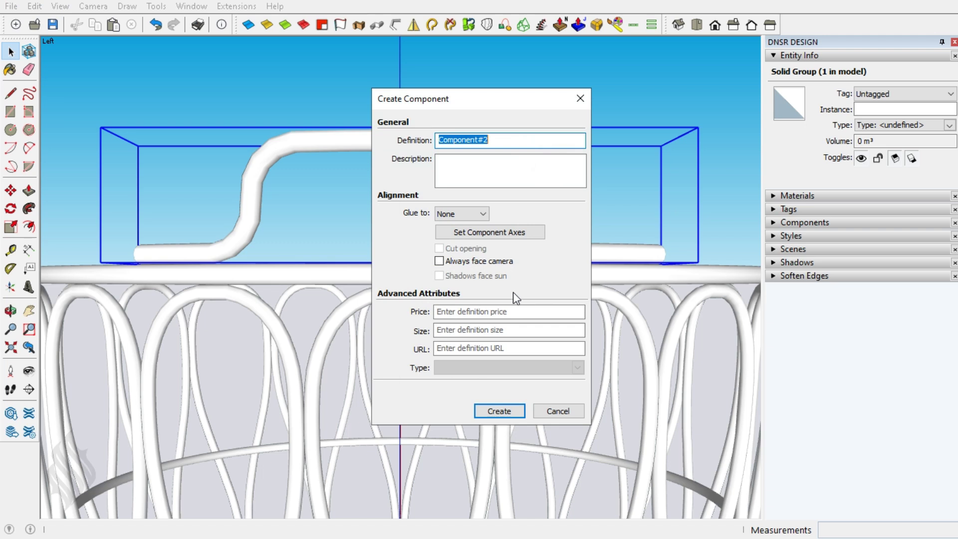
left_click(503, 410)
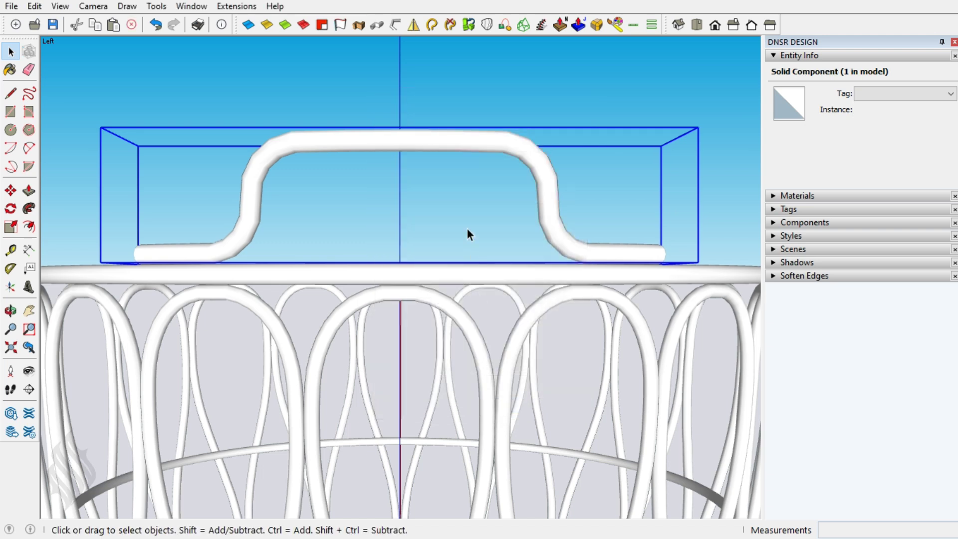
scroll(486, 252, "down", 3)
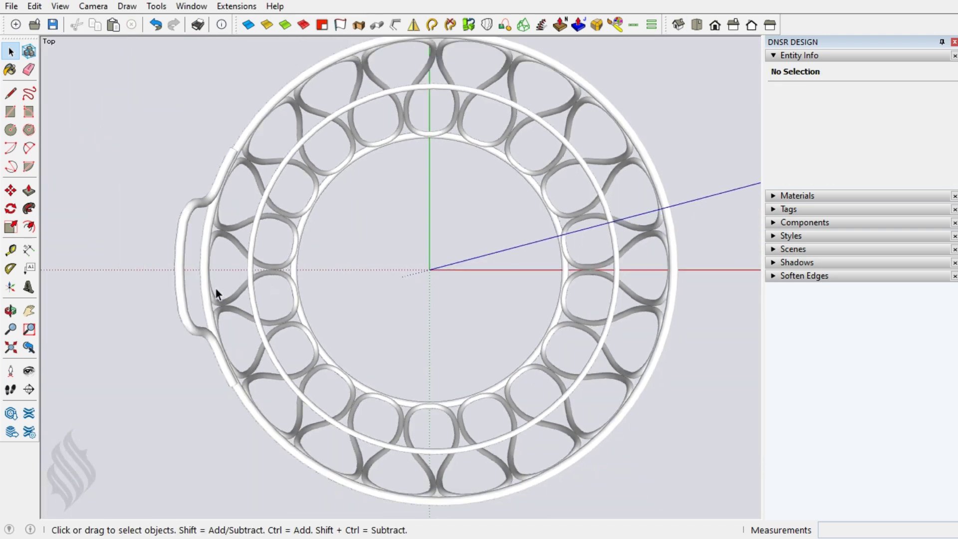
left_click(178, 271)
Step: Mirror the handle across the blue axis through the origin onto the opposite rim
middle_click_drag(547, 411, 425, 269)
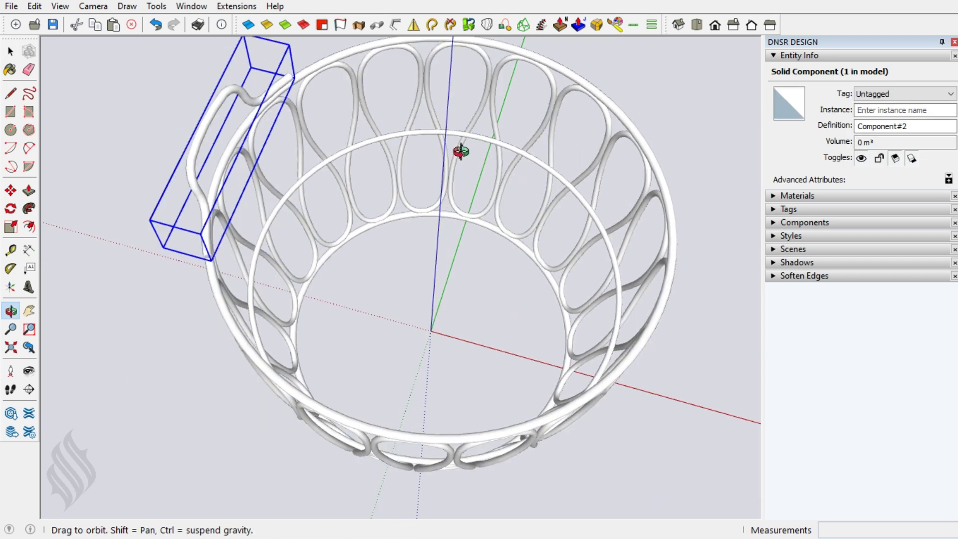
left_click(413, 24)
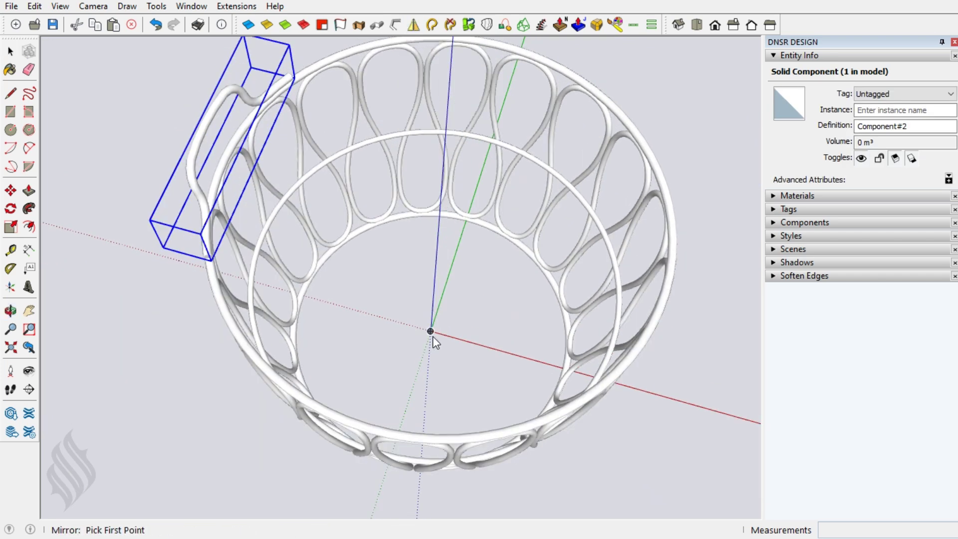
left_click(432, 335)
left_click(414, 381)
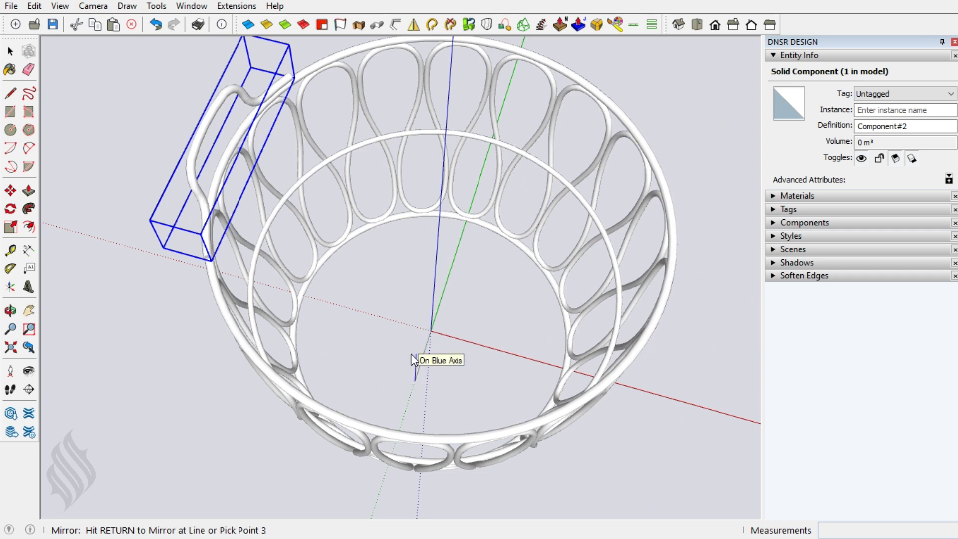
key("Return")
left_click(412, 359)
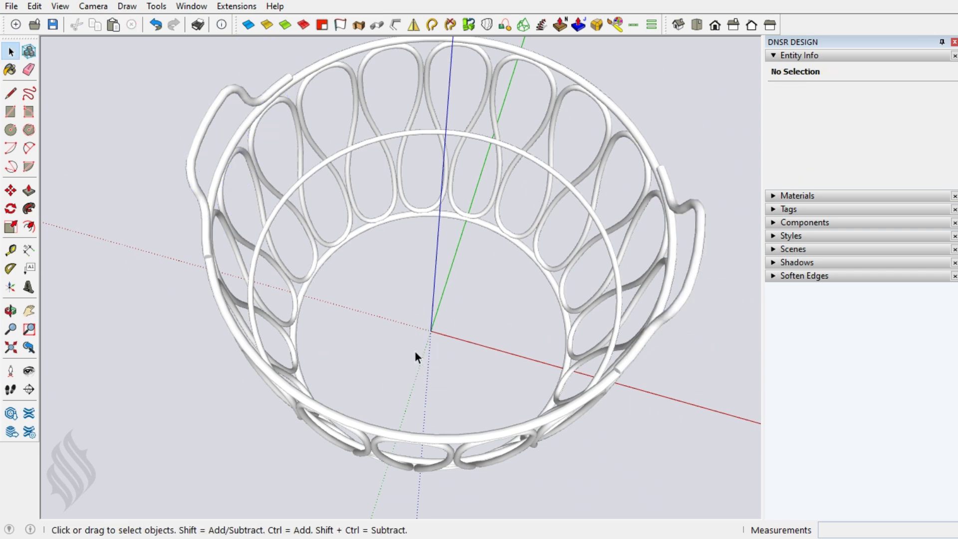
Step: Switch to the front view, zoom in, and show the tubes' hidden mesh edges
key("F3")
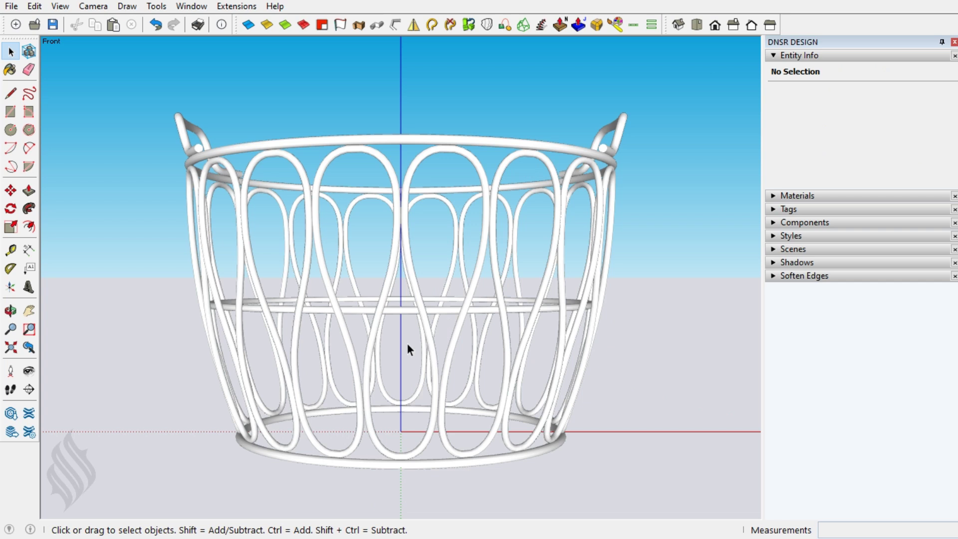
scroll(387, 391, "up", 1)
scroll(402, 459, "up", 2)
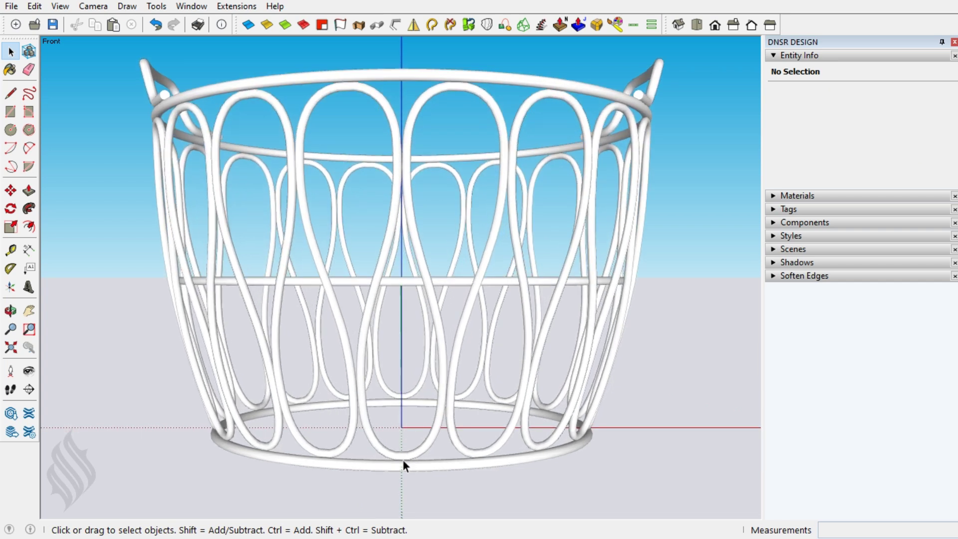
scroll(402, 468, "up", 2)
scroll(402, 468, "up", 1)
scroll(400, 467, "up", 2)
scroll(403, 469, "up", 1)
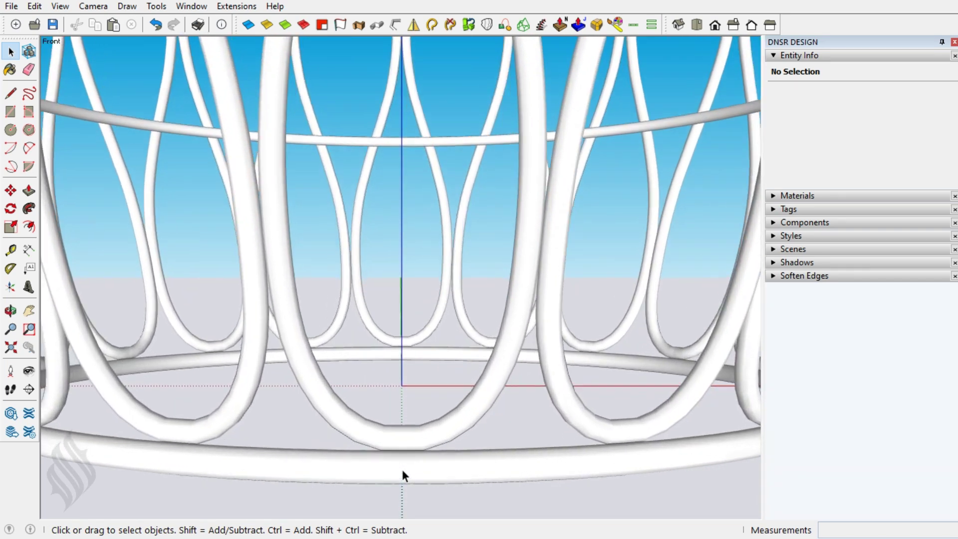
scroll(400, 466, "up", 2)
key("alt+h")
Step: Copy a loop tube's profile circle and paste it in place
scroll(399, 427, "up", 1)
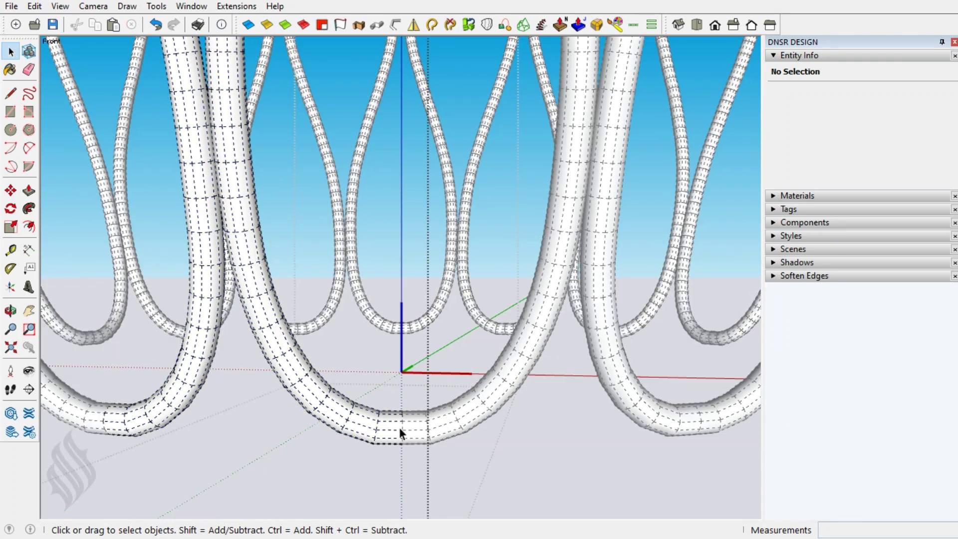
left_click(400, 427)
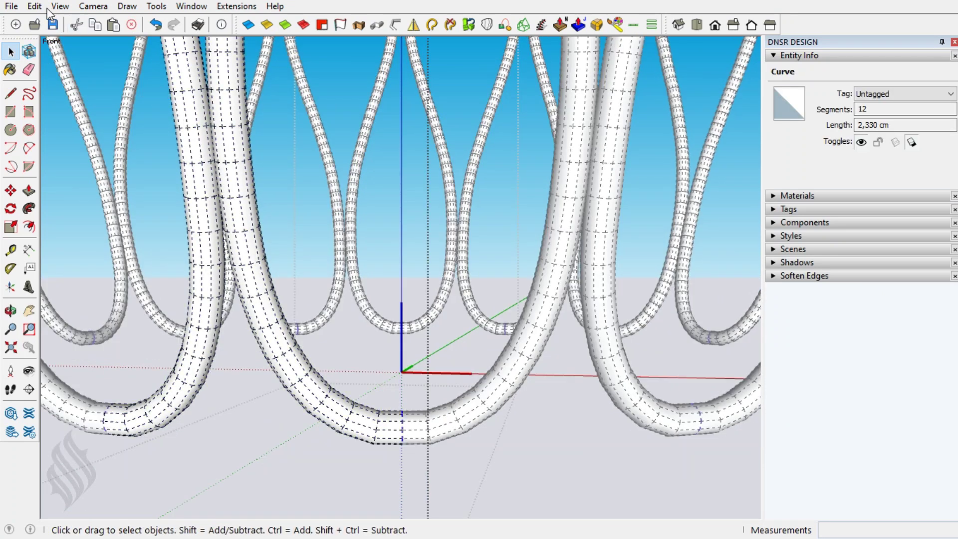
left_click(35, 6)
left_click(57, 74)
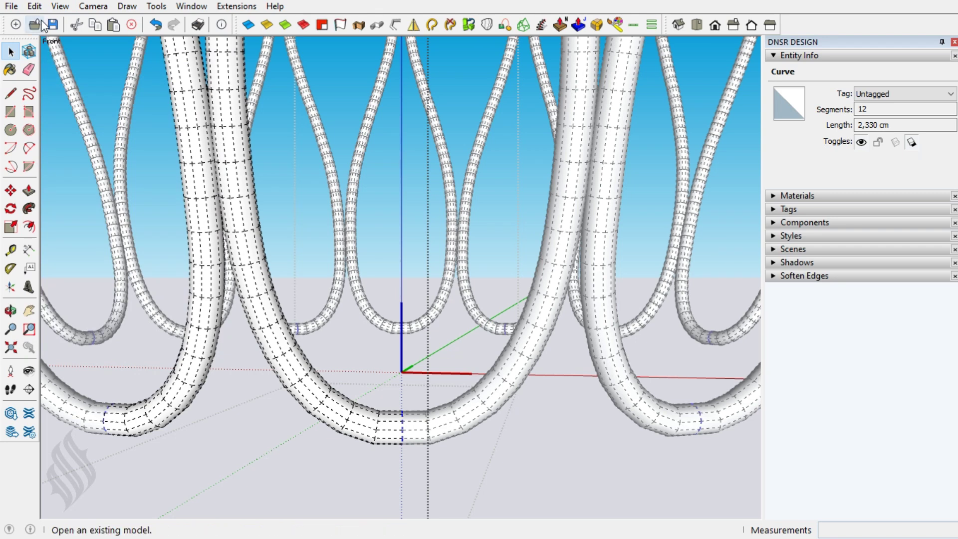
left_click(39, 7)
left_click(82, 101)
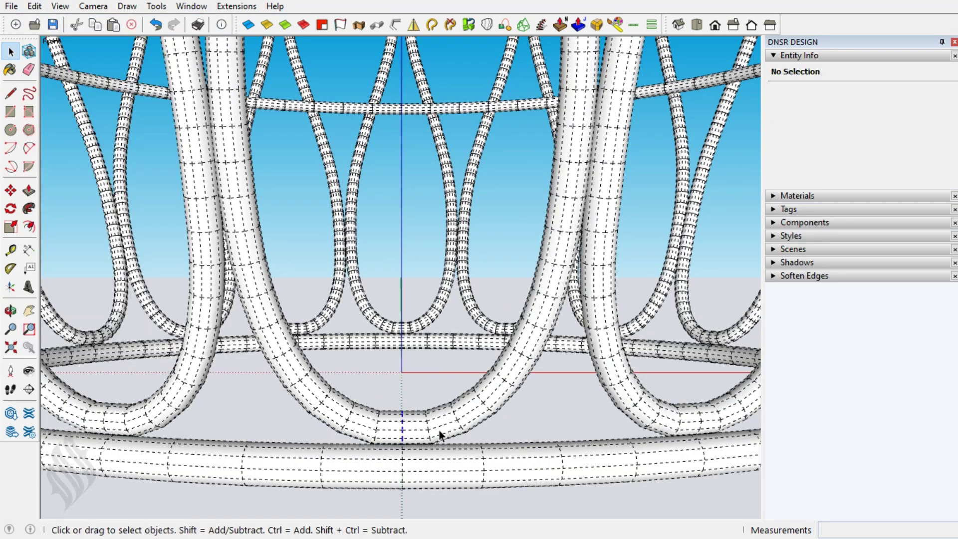
Step: Temporarily hide the loop tubes, copy the ring's profile circle, and paste it in place
key("Delete")
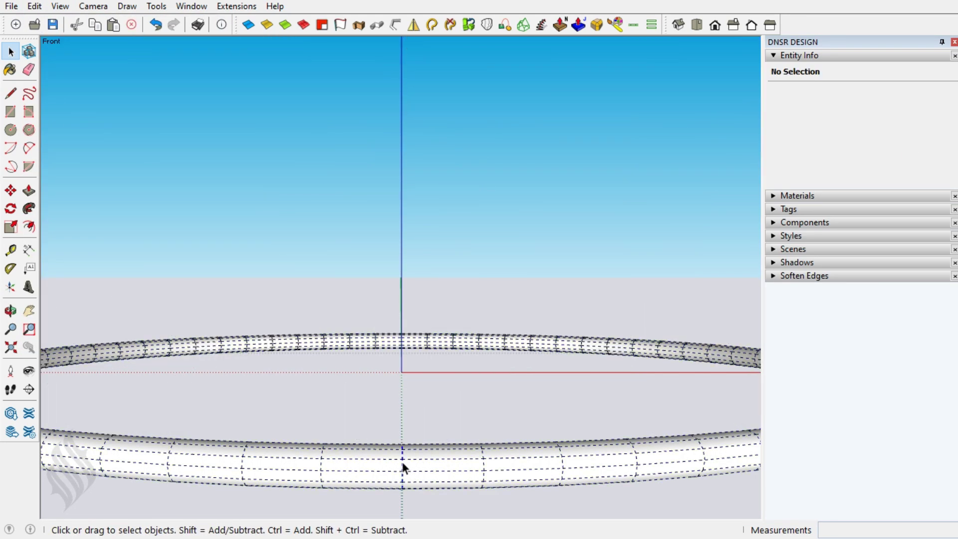
left_click(39, 7)
left_click(61, 68)
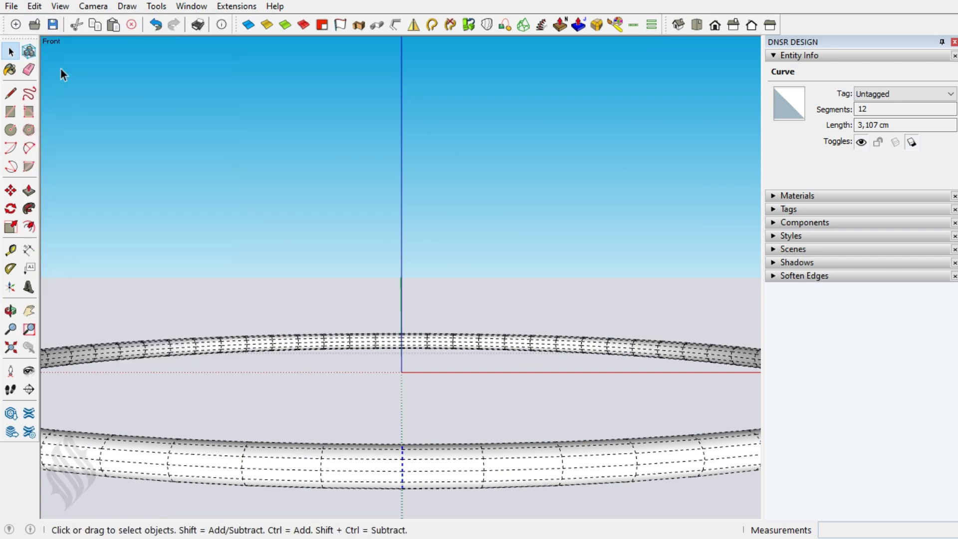
key("ctrl+z")
left_click(34, 6)
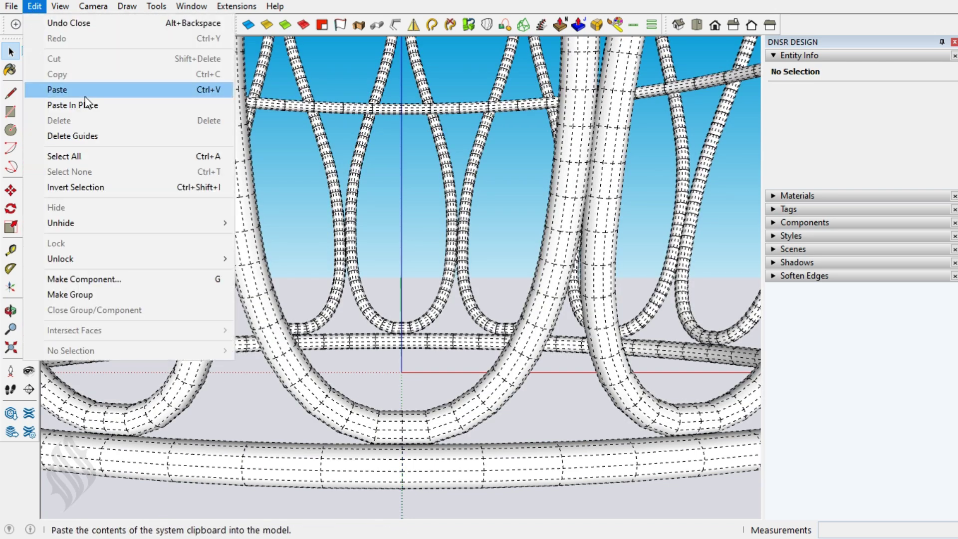
left_click(351, 289)
Step: Group the two pasted profile circles
left_click(399, 421)
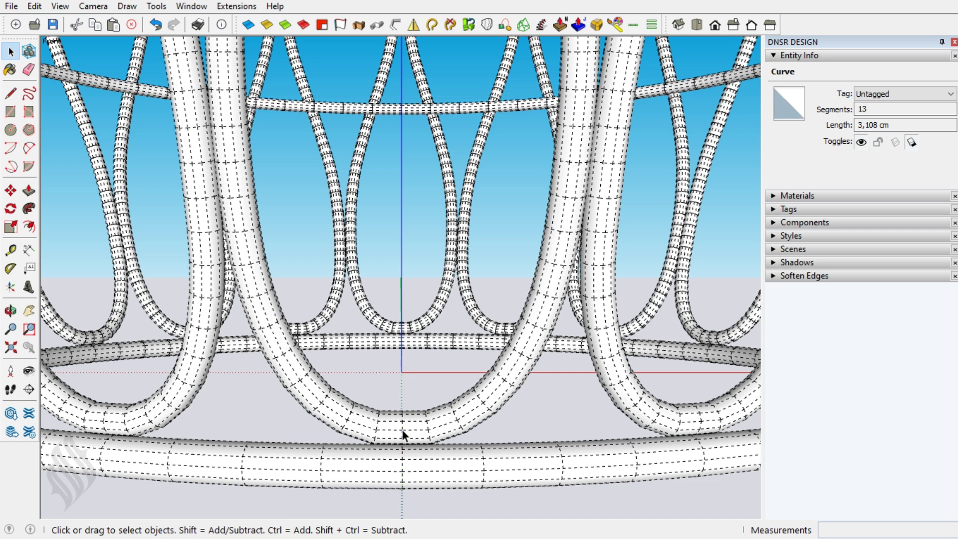
left_click(402, 430, "shift")
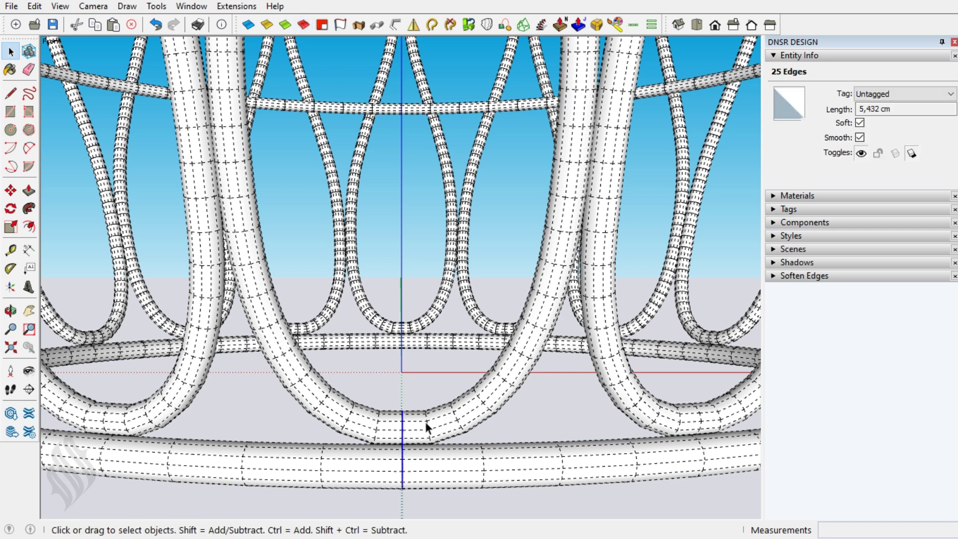
right_click(403, 428)
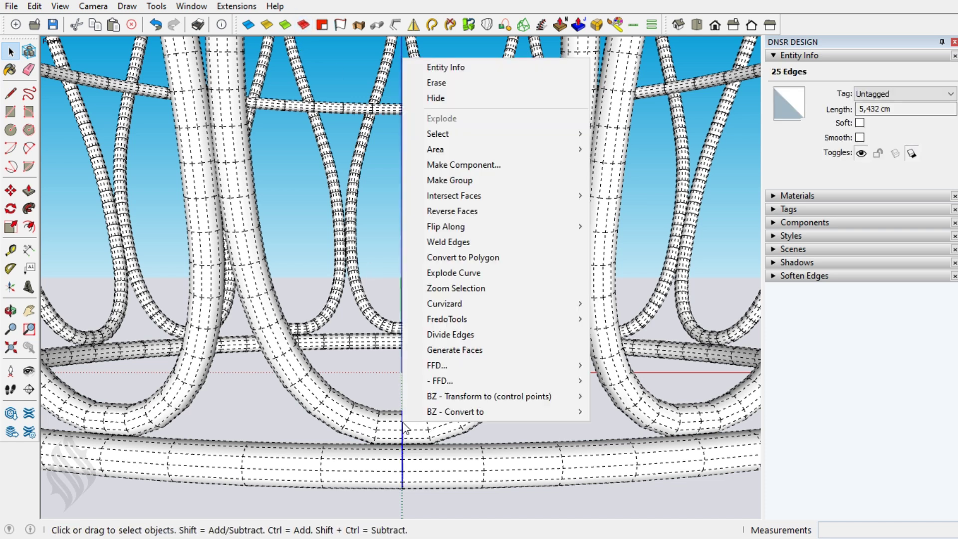
key("Escape")
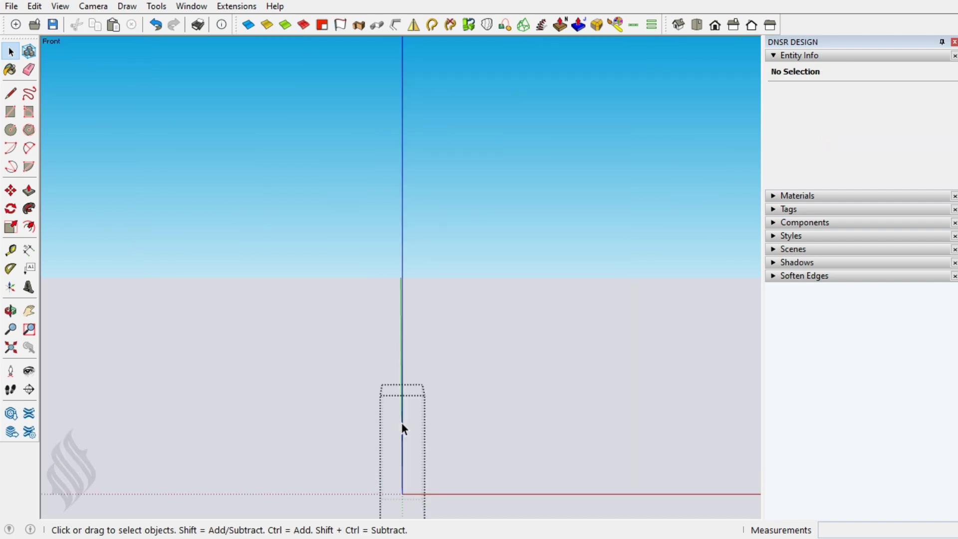
Step: Draw two tangent lines bridging the upper and lower profile circles
mouse_move(401, 422)
middle_mouse_down()
mouse_move(565, 439)
mouse_move(416, 429)
mouse_move(442, 440)
mouse_move(539, 441)
middle_mouse_up()
key("l")
left_click(368, 418)
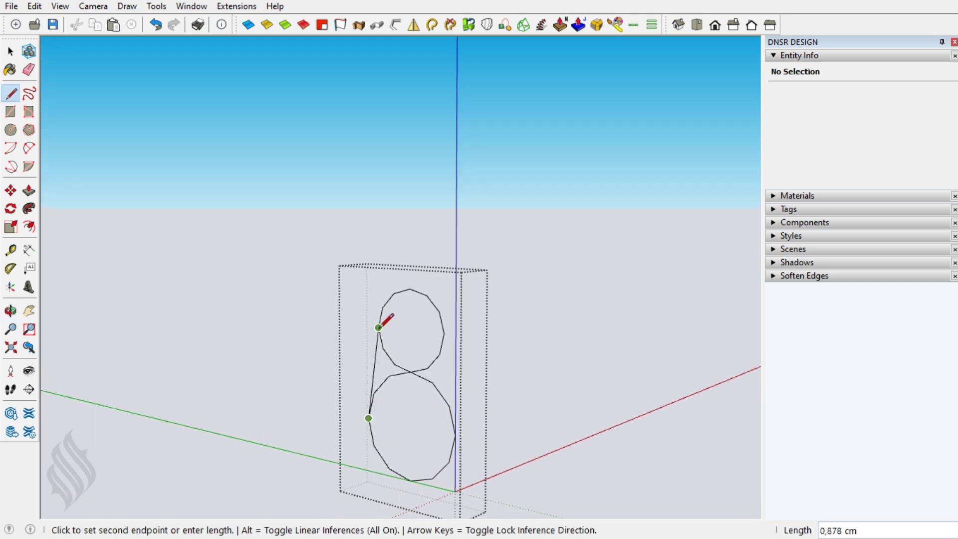
left_click(379, 328)
left_click(444, 333)
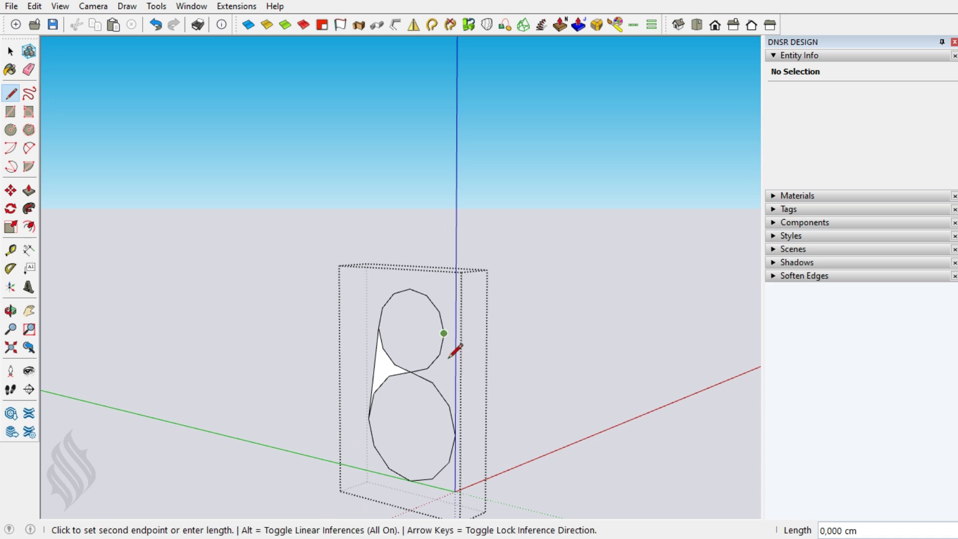
left_click(454, 428)
key("space")
Step: Erase the inner arcs and weld the outline into one 14-segment curve
key("e")
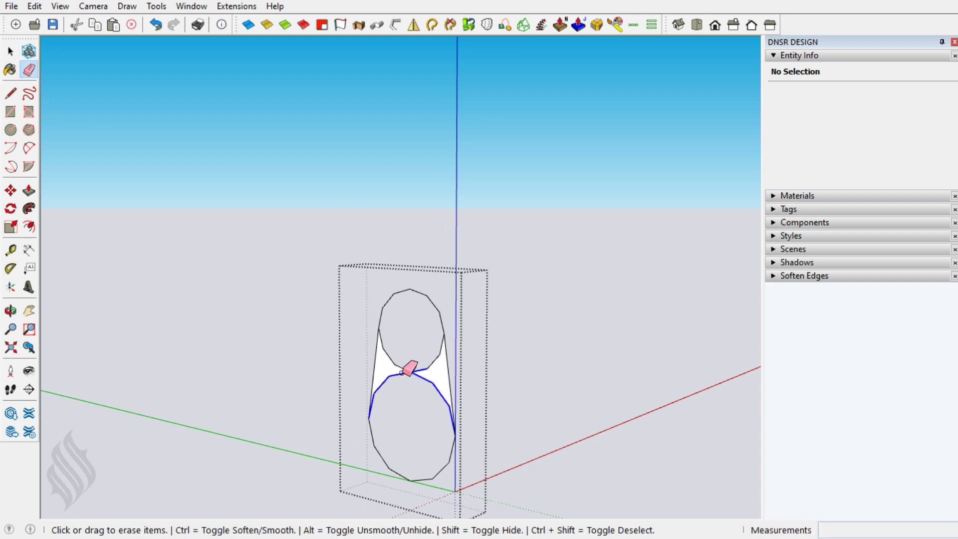
left_click_drag(379, 339, 447, 362)
key("space")
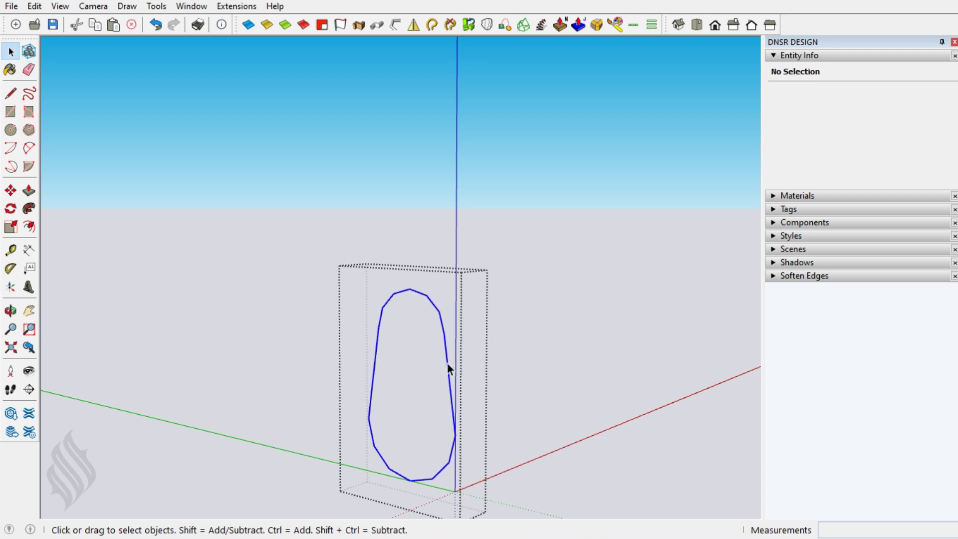
triple_click(448, 365)
left_click(432, 25)
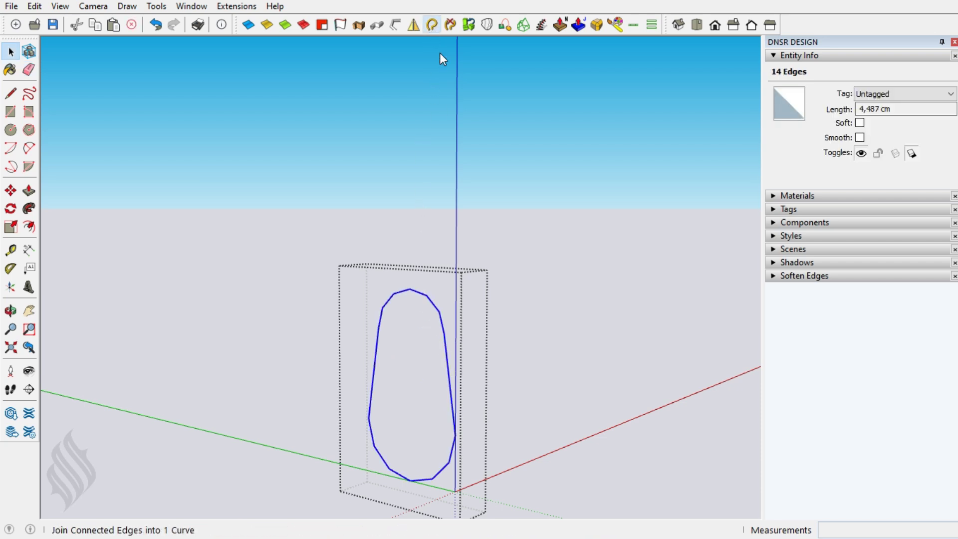
left_click(440, 325)
mouse_move(440, 324)
middle_mouse_down()
mouse_move(323, 407)
mouse_move(414, 314)
mouse_move(419, 330)
middle_mouse_up()
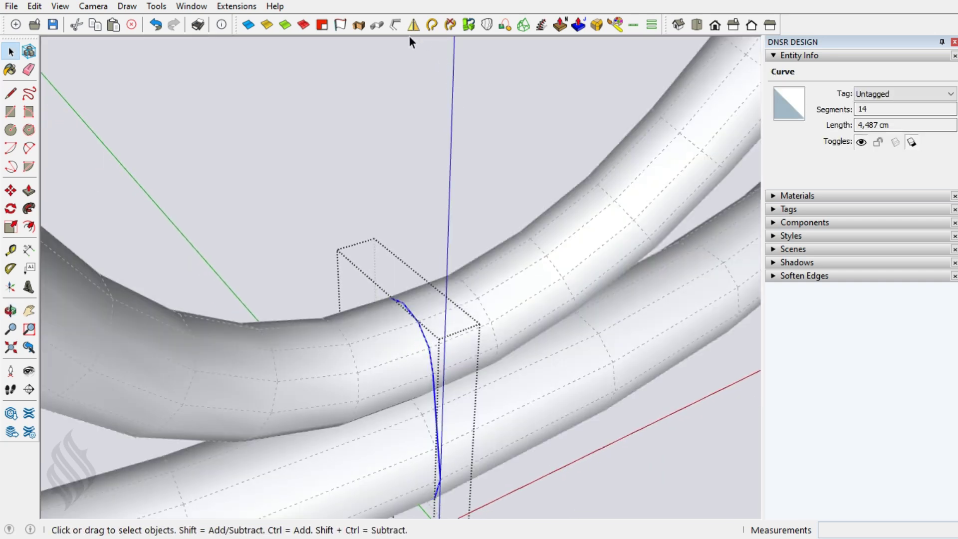
Step: Extrude the merged outline along a short vector into a band surface
left_click(340, 26)
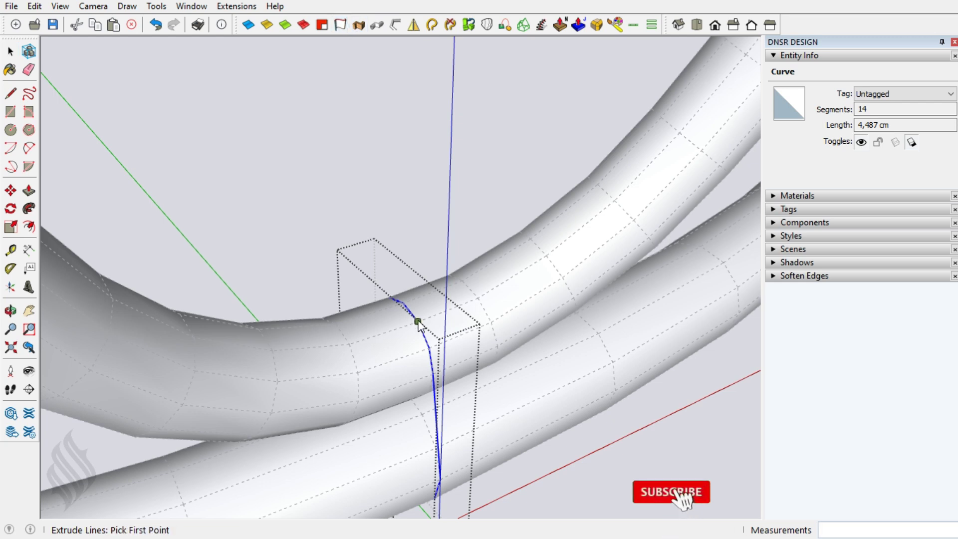
left_click(418, 321)
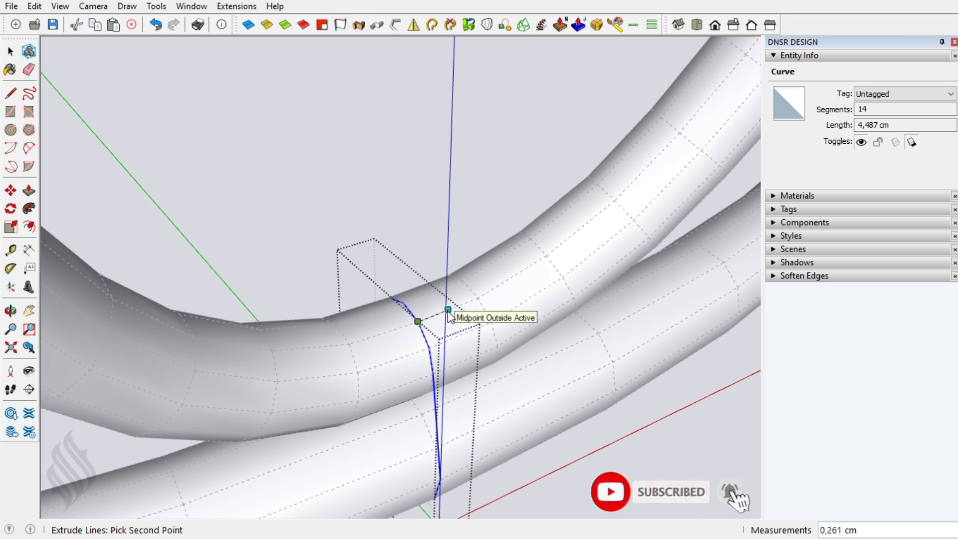
left_click(448, 310)
key("space")
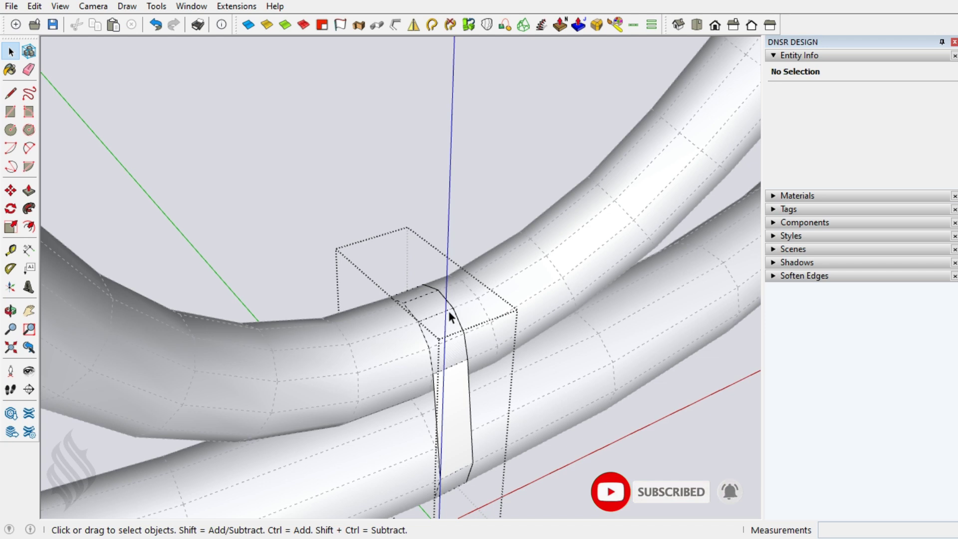
left_click(448, 322)
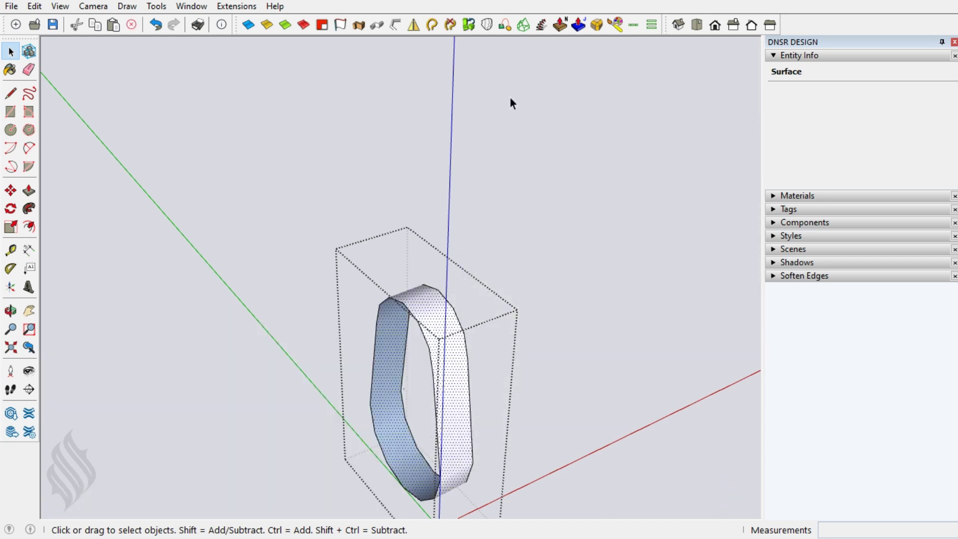
Step: Thicken the band into a solid clip with a 0,05 cm offset
left_click(580, 26)
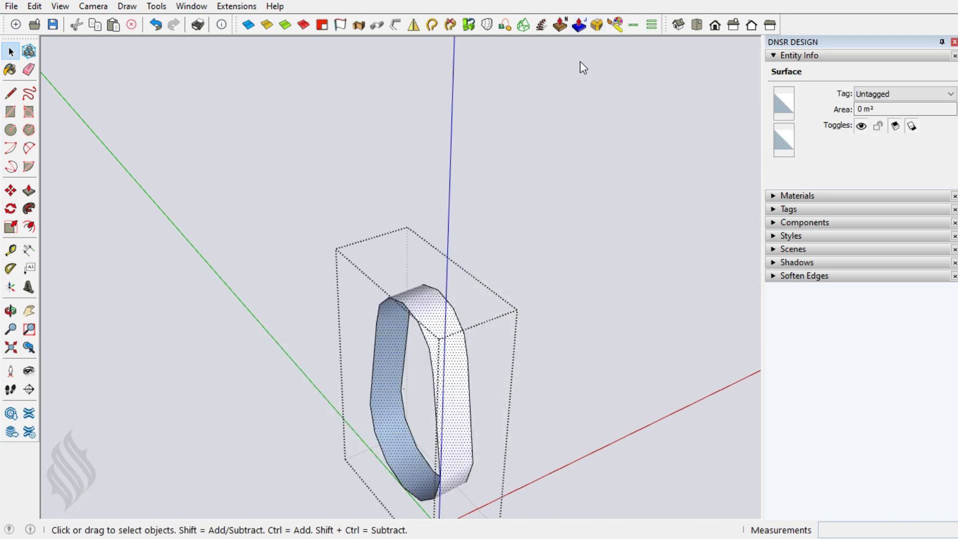
left_click(437, 344)
type("05")
key("Return")
key("space")
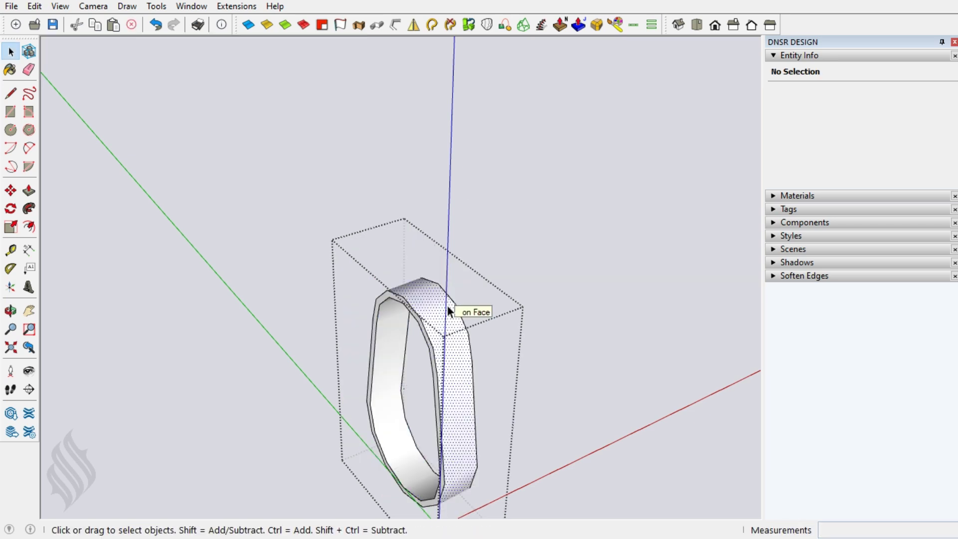
Step: Round the band's edges with RoundCorner in 3D
left_click(447, 307)
left_click(597, 26)
left_click(599, 29)
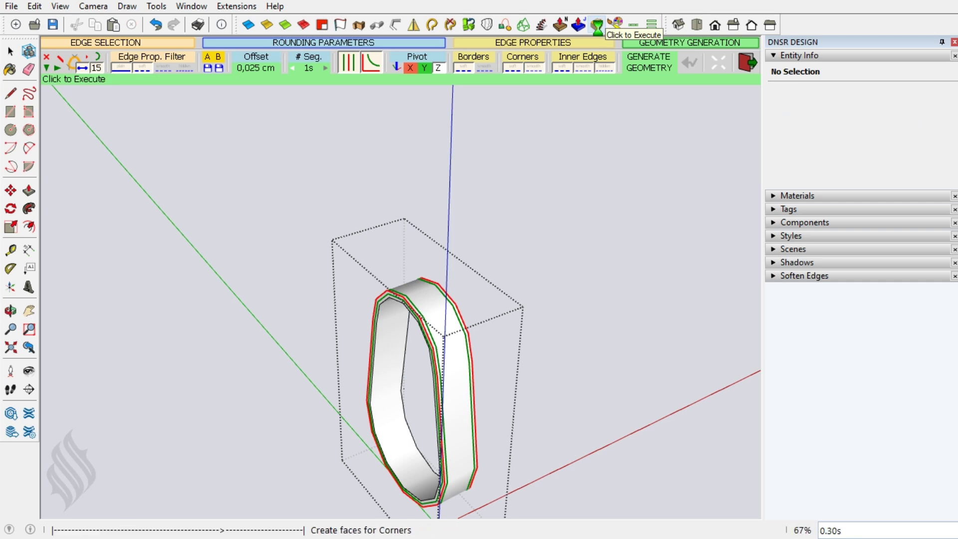
triple_click(430, 322)
Step: Turn the ring band into a component
right_click(430, 323)
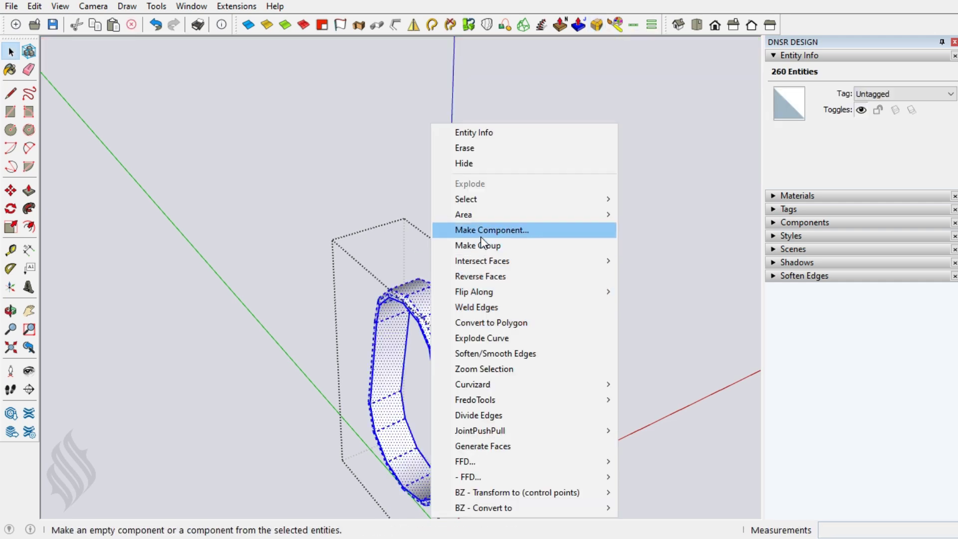
left_click(481, 235)
left_click(501, 412)
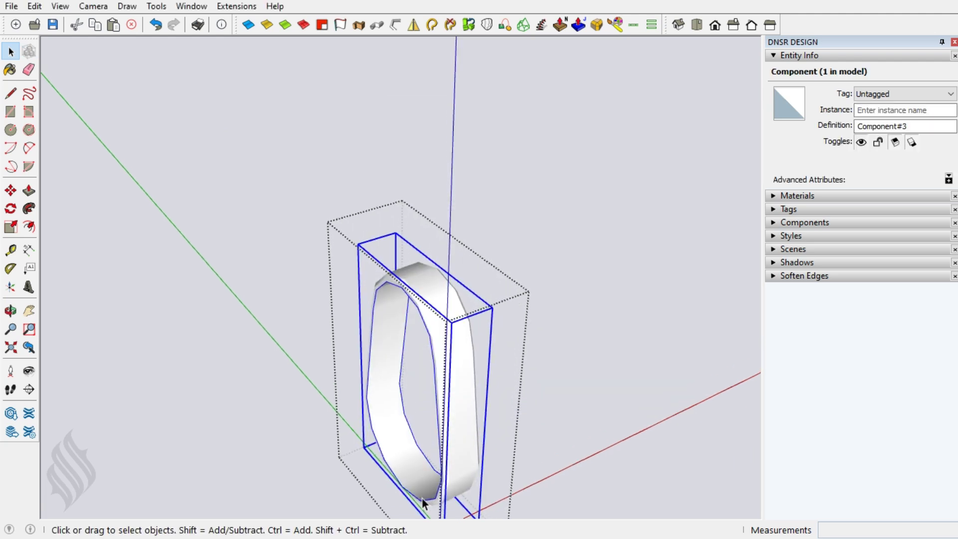
scroll(422, 498, "up", 2)
scroll(422, 499, "up", 2)
scroll(418, 495, "up", 2)
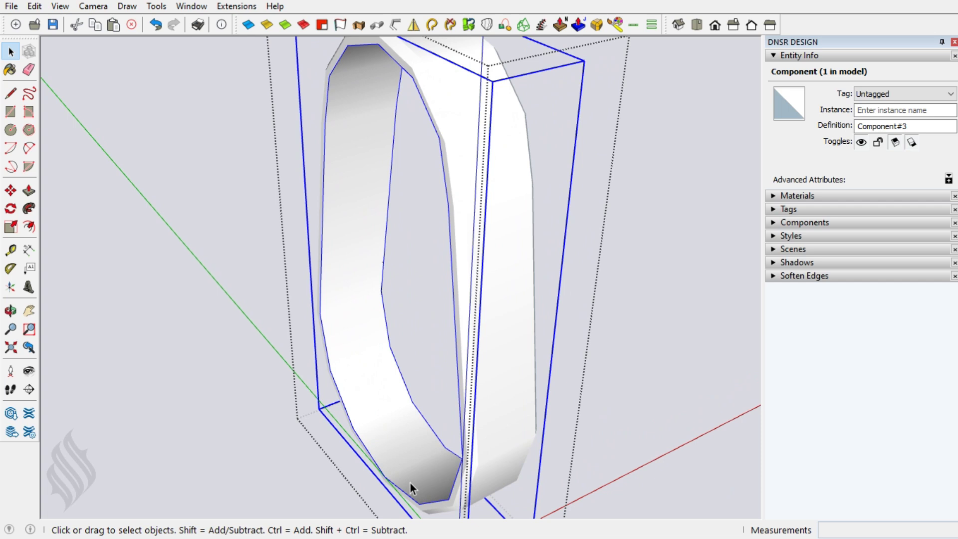
Step: Copy the ring a 0.300 cm offset beside the original and select both rings
key("m")
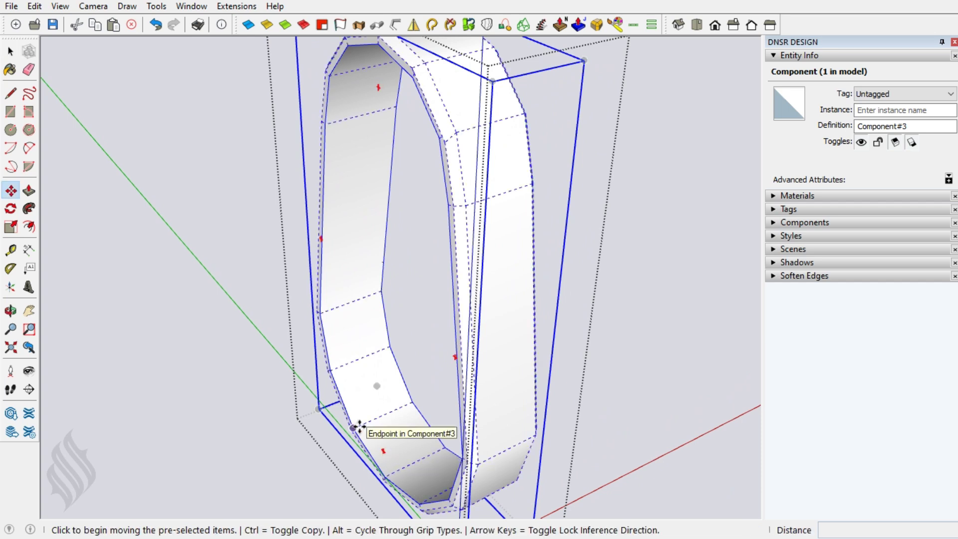
left_click(358, 427)
key("ctrl")
left_click(409, 399)
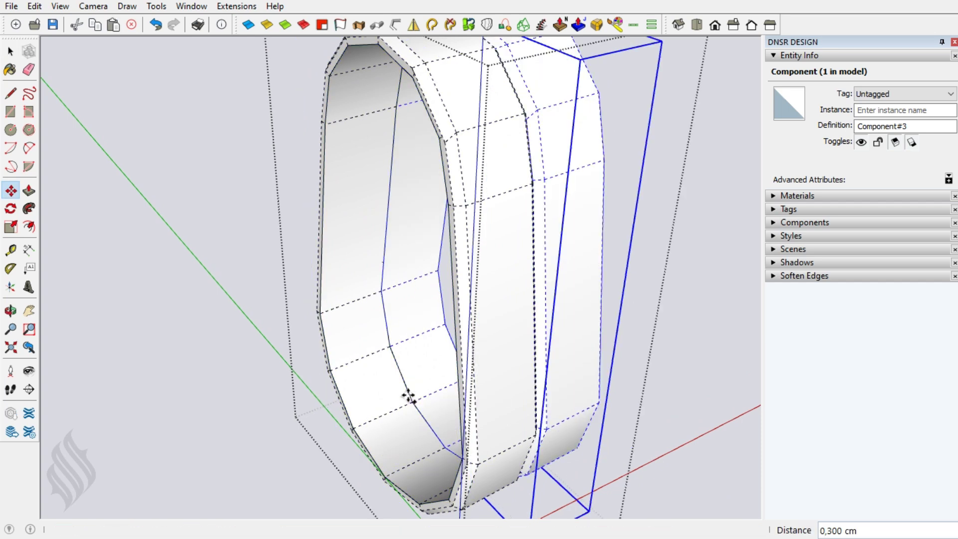
key("space")
left_click(388, 382, "shift")
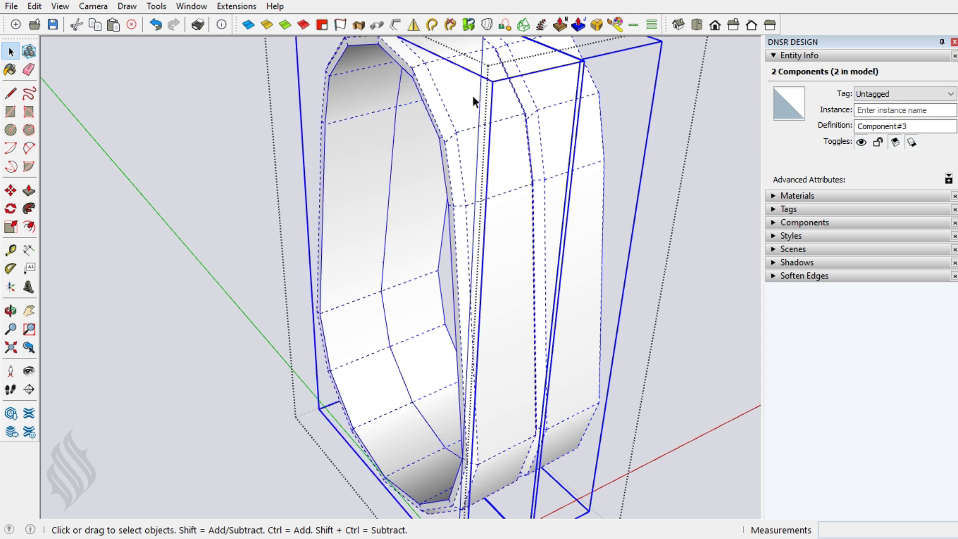
Step: Mirror the ring pair to make four binding bands around the joint
left_click(413, 25)
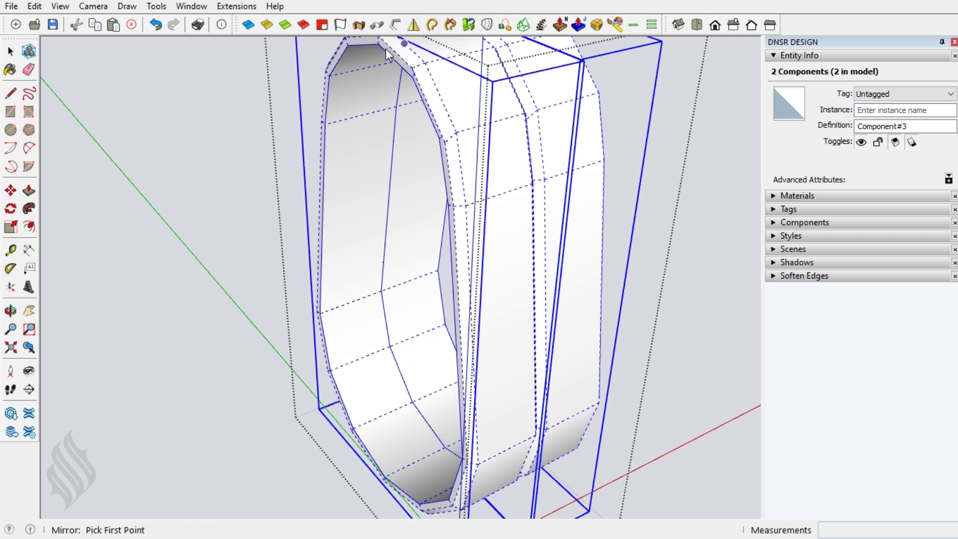
left_click(378, 43)
left_click(645, 172)
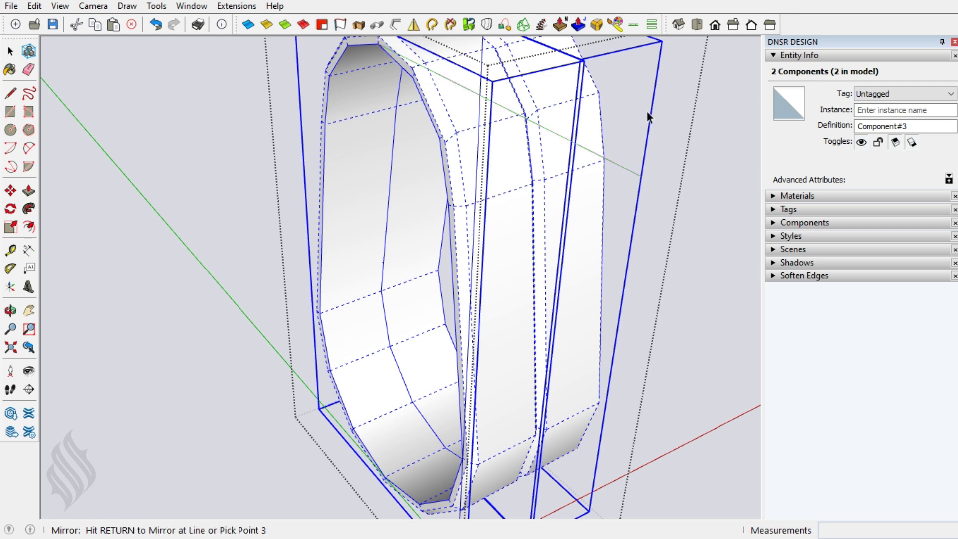
key("Return")
mouse_move(488, 327)
middle_mouse_down()
mouse_move(349, 343)
mouse_move(367, 325)
middle_mouse_up()
Step: Paste the four-band bindings in place inside the loops group at every bottom loop joint
scroll(367, 325, "down", 2)
scroll(372, 283, "down", 3)
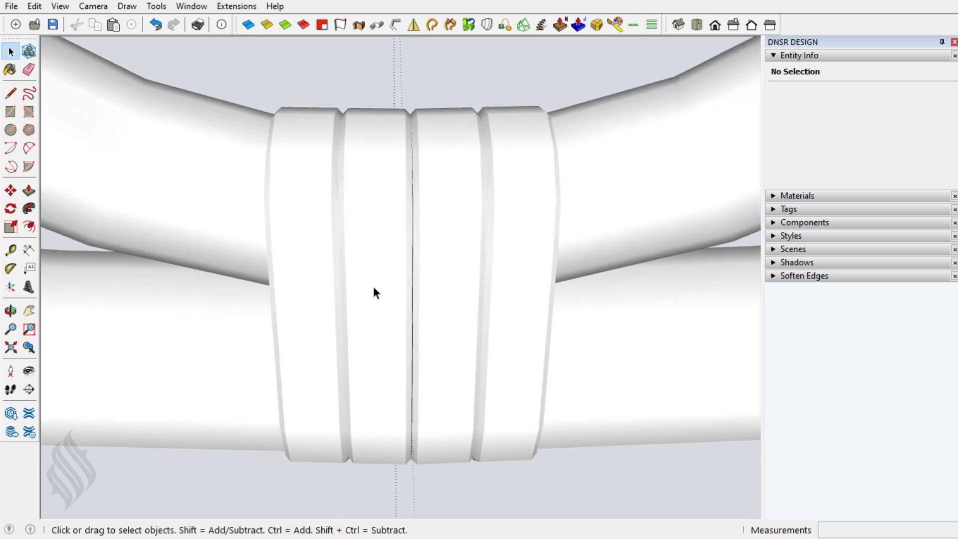
scroll(378, 295, "down", 2)
scroll(379, 298, "down", 2)
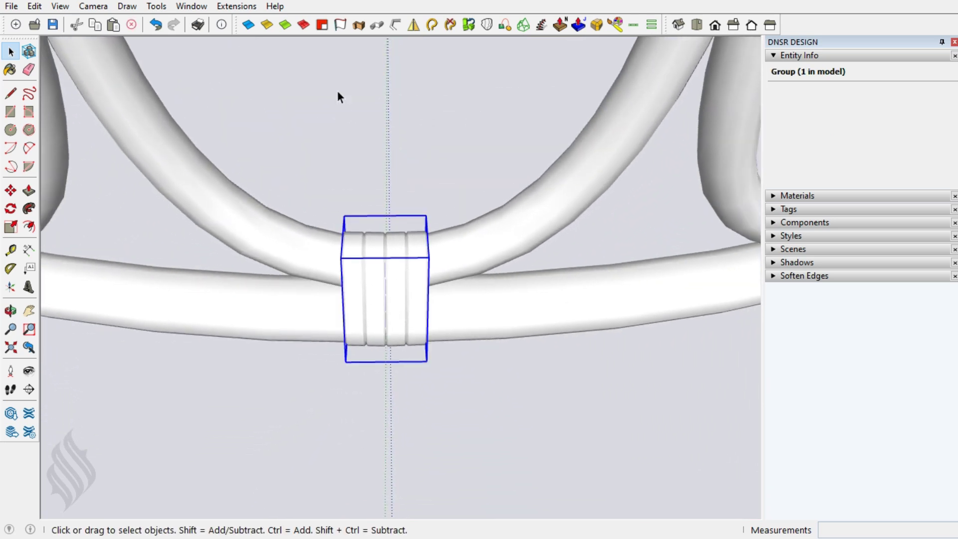
left_click(391, 417)
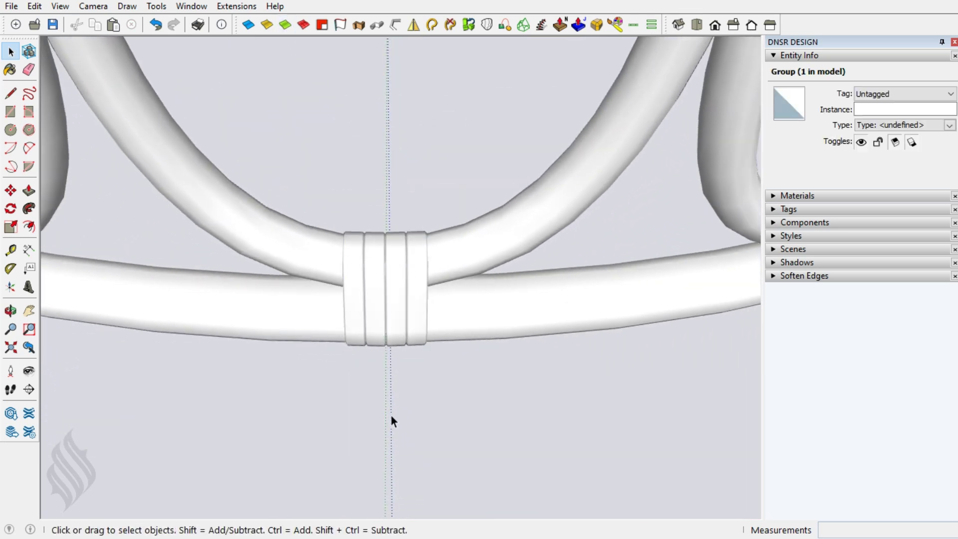
scroll(390, 415, "down", 2)
scroll(390, 414, "down", 2)
scroll(390, 414, "down", 2)
scroll(391, 414, "down", 2)
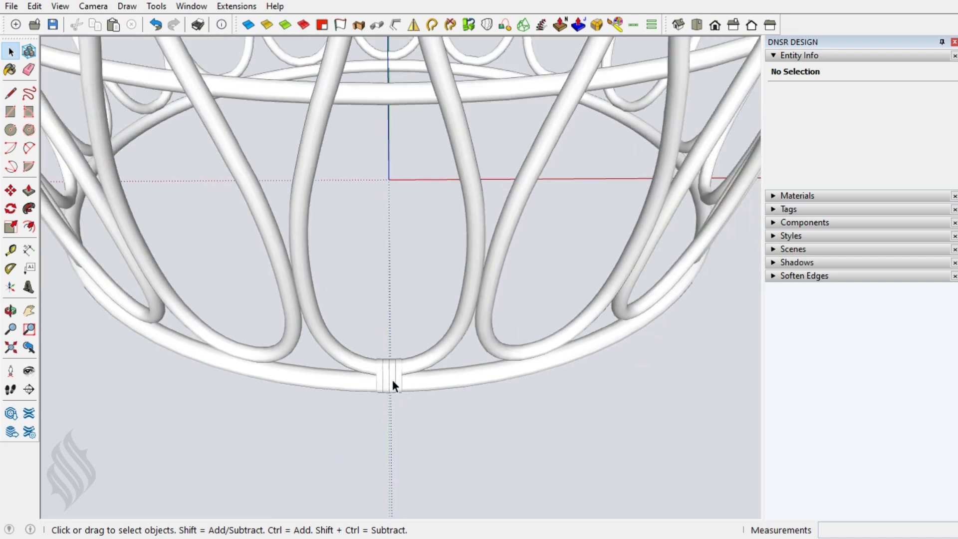
double_click(370, 368)
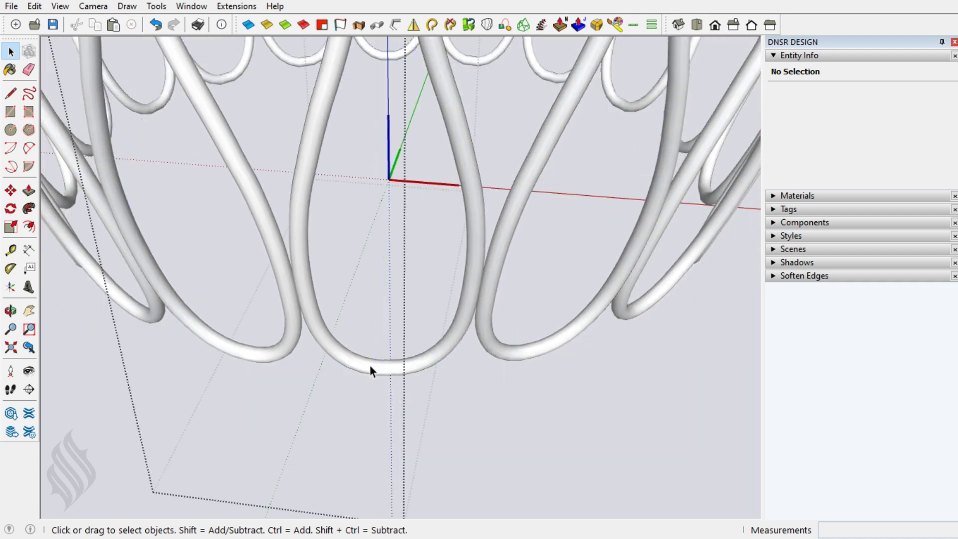
left_click(34, 6)
left_click(73, 110)
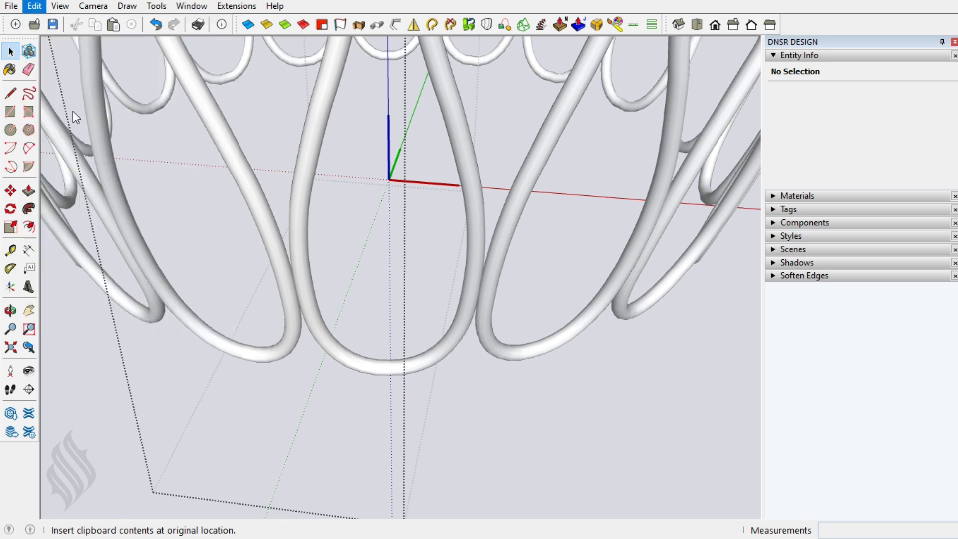
left_click(386, 460)
left_click(387, 459)
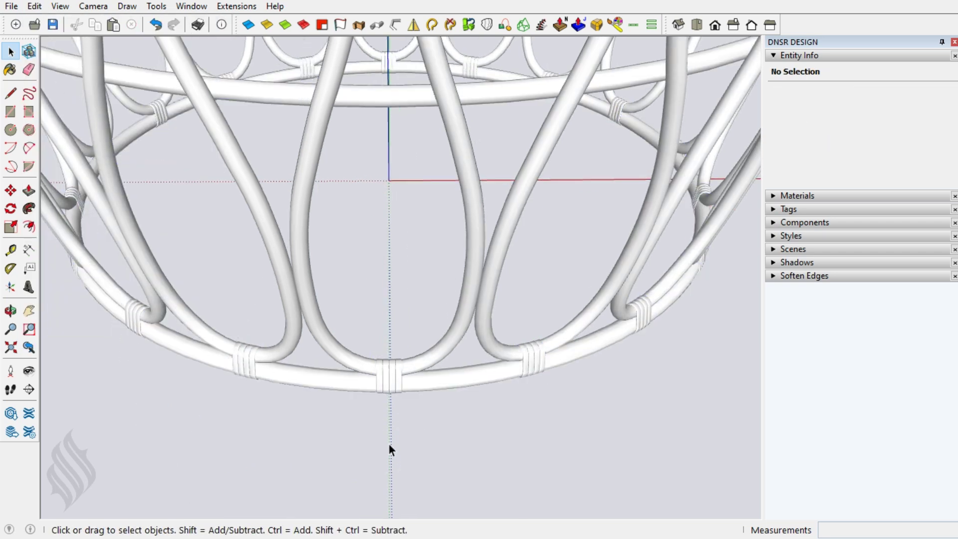
Step: Switch to the Left view, zoom in, and show hidden geometry
key("F5")
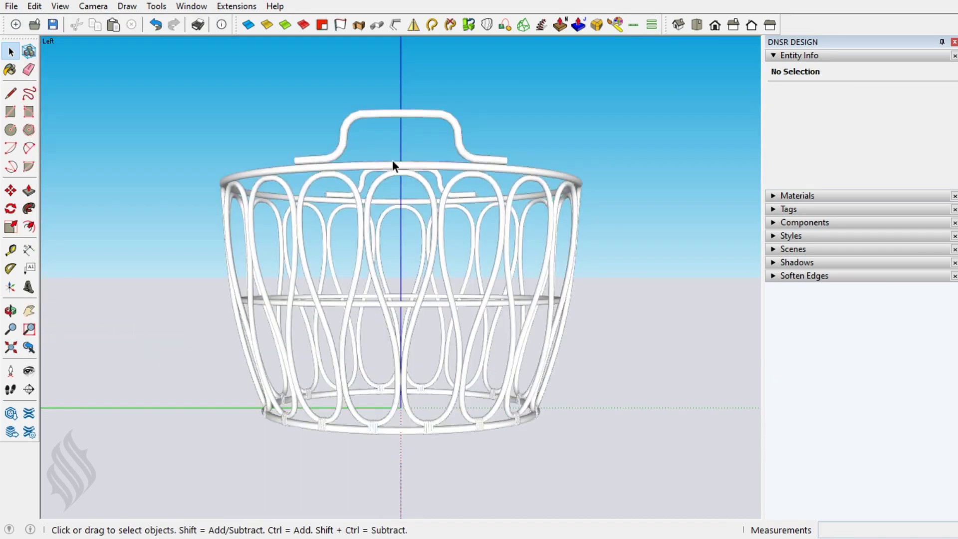
scroll(395, 162, "up", 1)
scroll(400, 157, "up", 2)
scroll(400, 157, "up", 2)
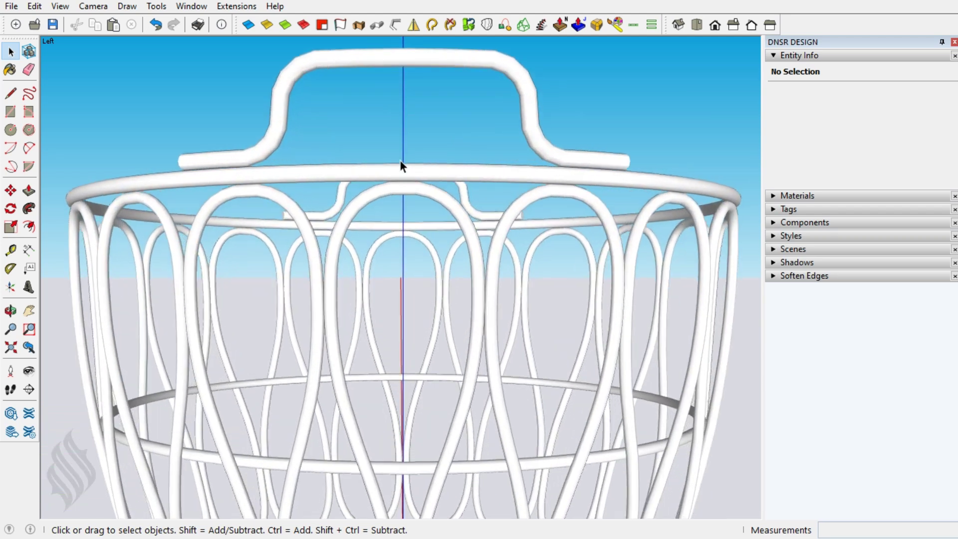
scroll(402, 169, "up", 2)
scroll(402, 173, "up", 1)
scroll(403, 175, "up", 1)
scroll(406, 180, "up", 1)
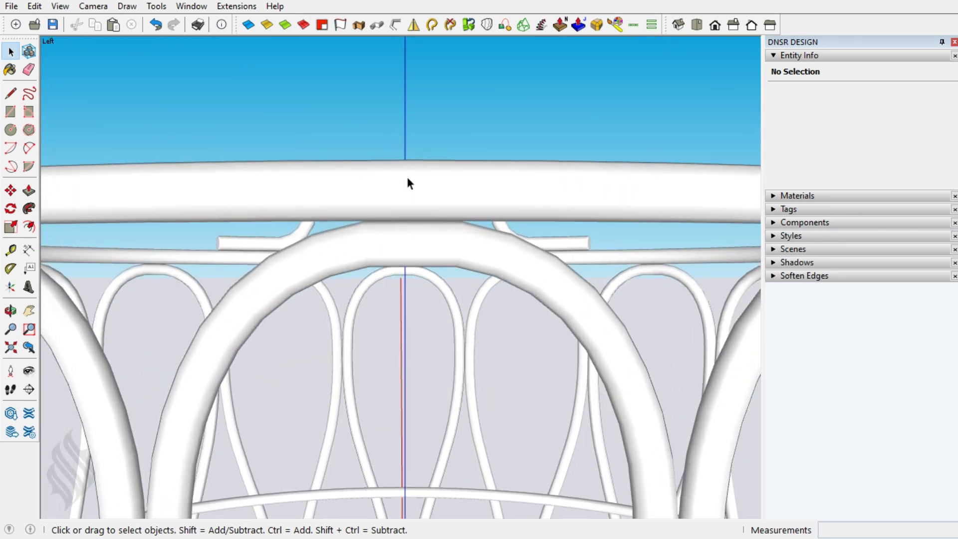
scroll(409, 185, "up", 1)
key("alt+h")
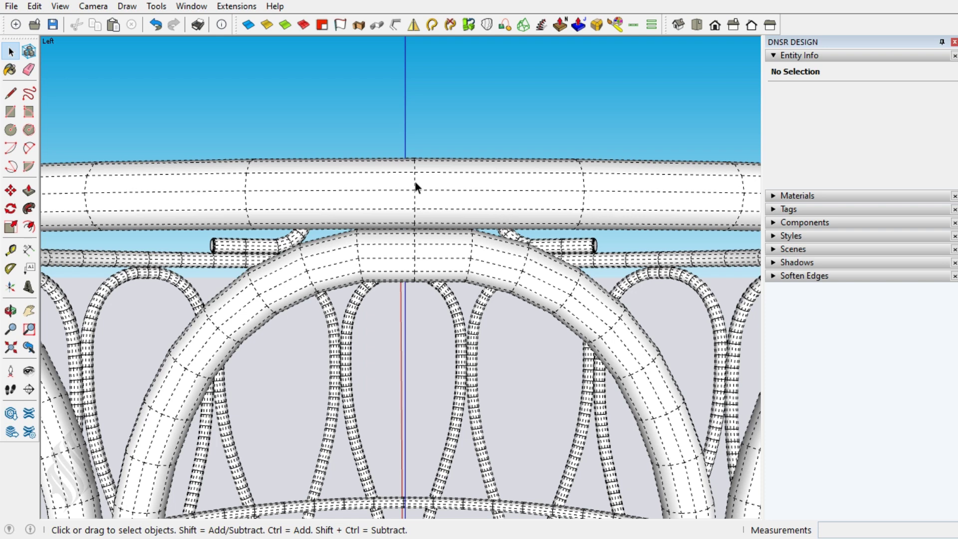
Step: Copy the rim's central cross-section curve and paste it in place outside the rim group
key("alt+h")
left_click(112, 70)
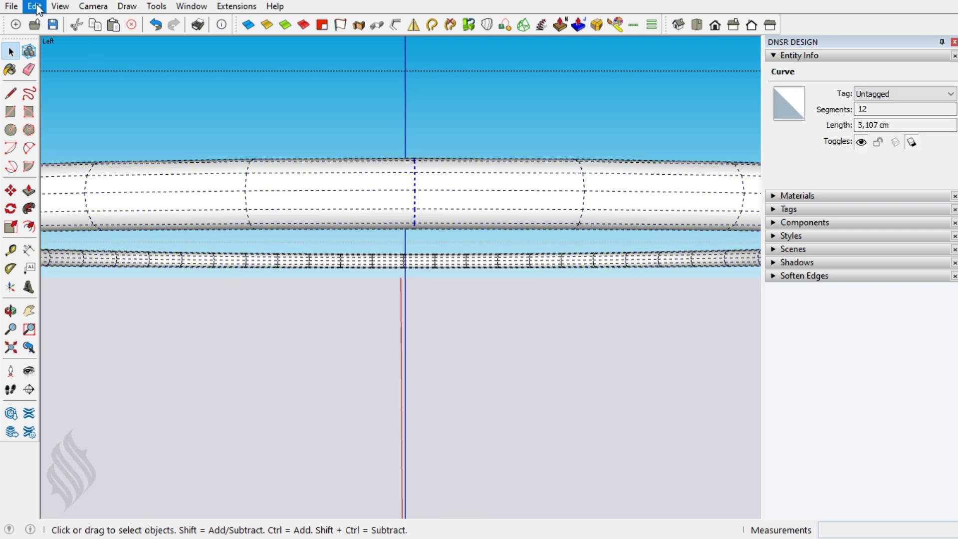
left_click(35, 6)
left_click(87, 74)
left_click(307, 131)
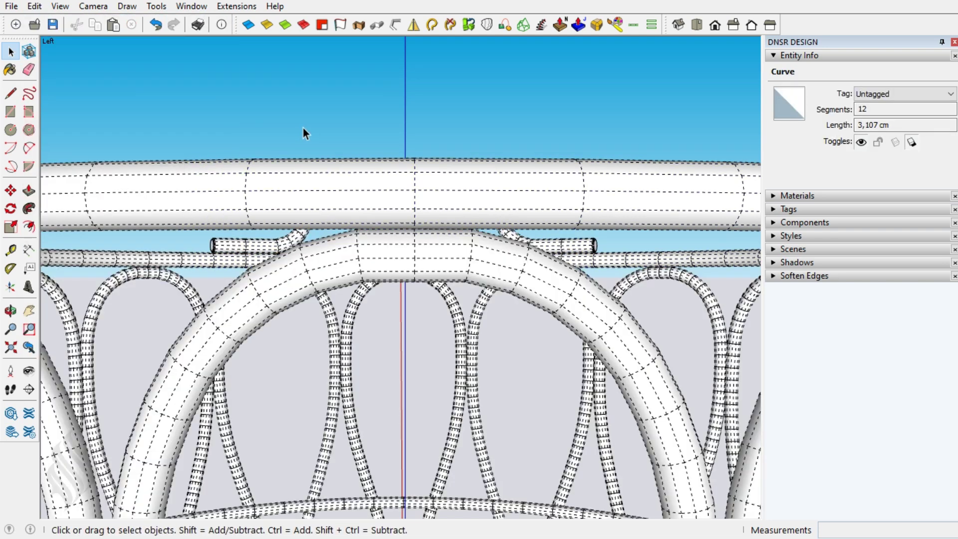
left_click(34, 6)
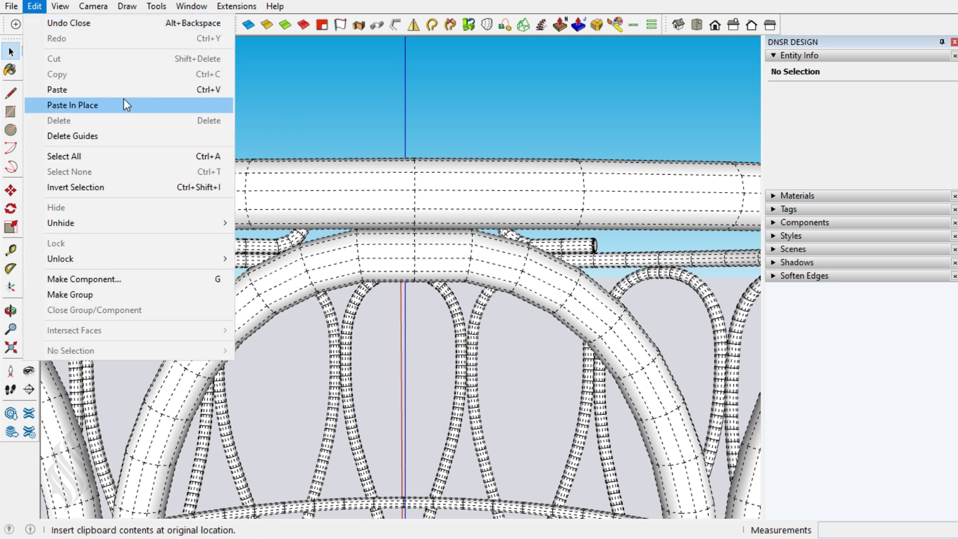
left_click(124, 104)
Step: Copy the handle arch's central cross-section curve and paste it in place outside its group
double_click(391, 249)
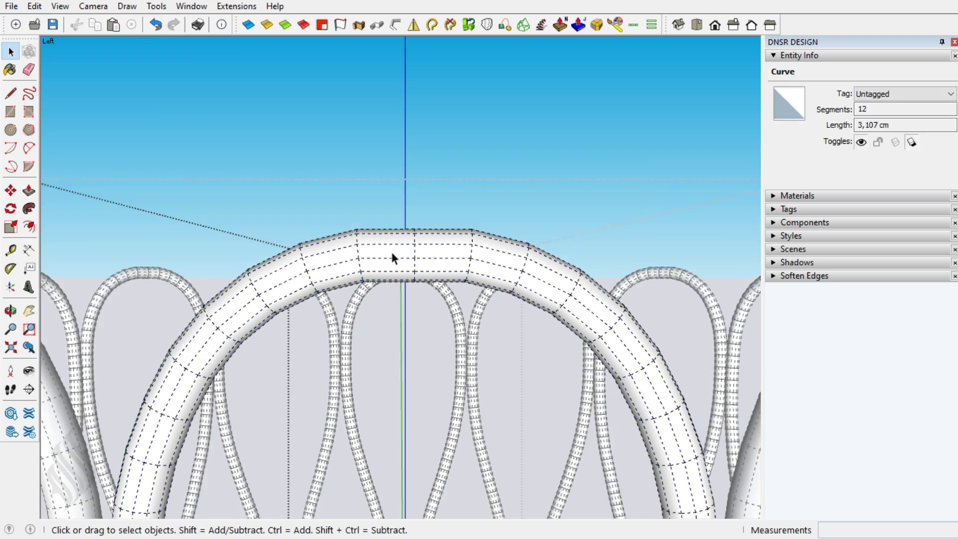
left_click(413, 253)
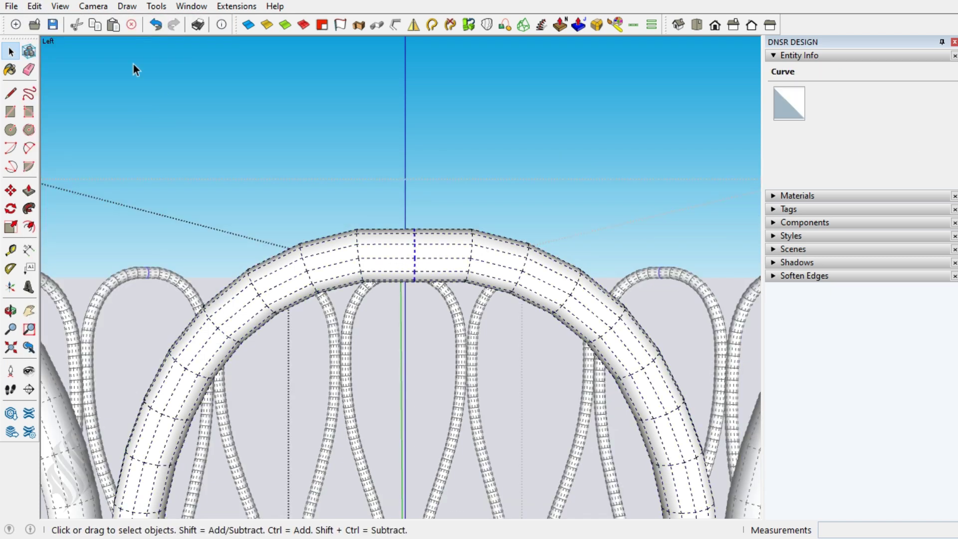
left_click(34, 6)
left_click(87, 73)
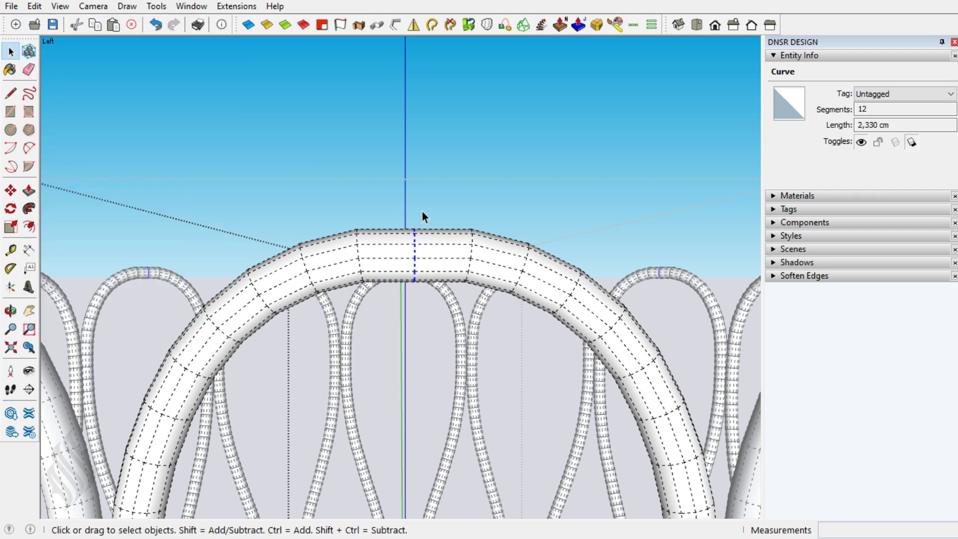
left_click(422, 212)
left_click(35, 6)
left_click(112, 104)
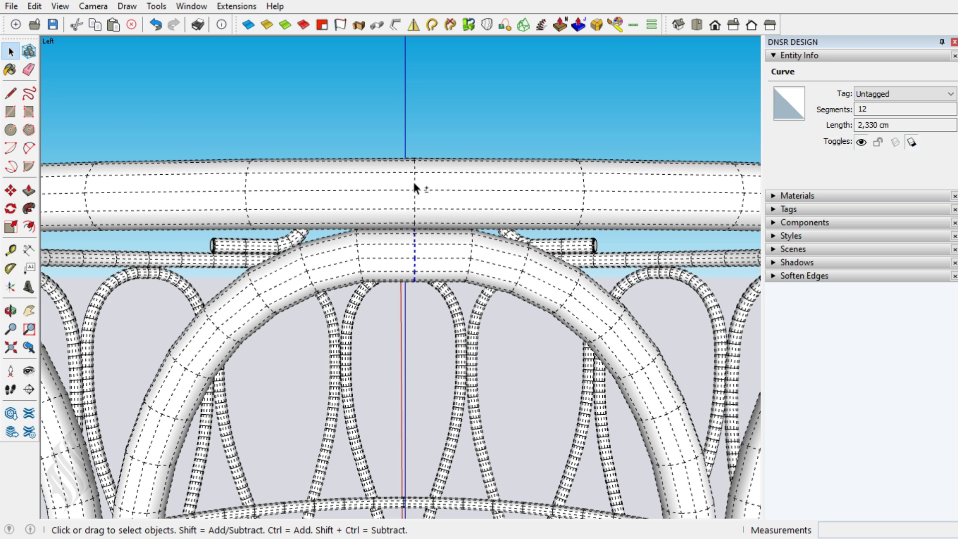
Step: Unsoften both copied cross-section curves, group them, and open the new group
left_click(416, 214, "shift")
left_click(302, 25)
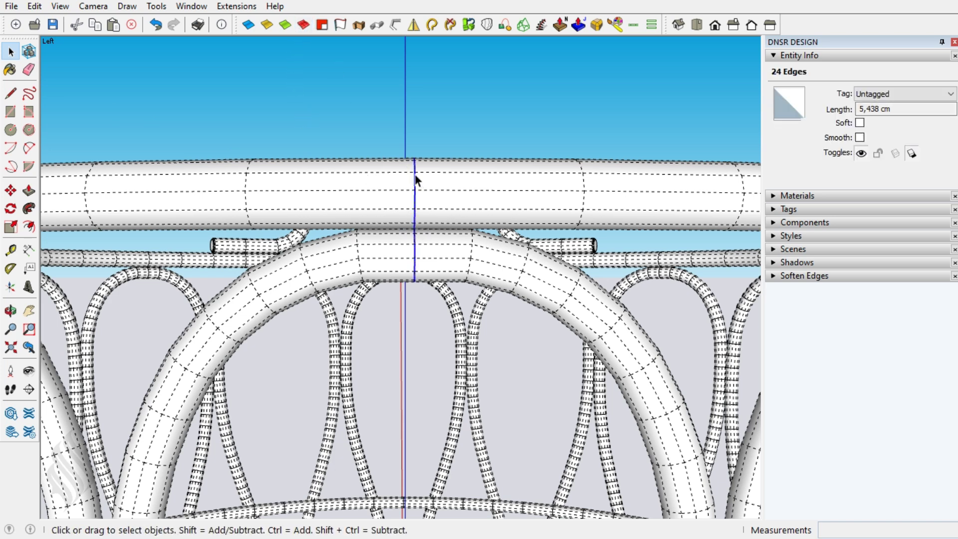
right_click(414, 172)
key("Escape")
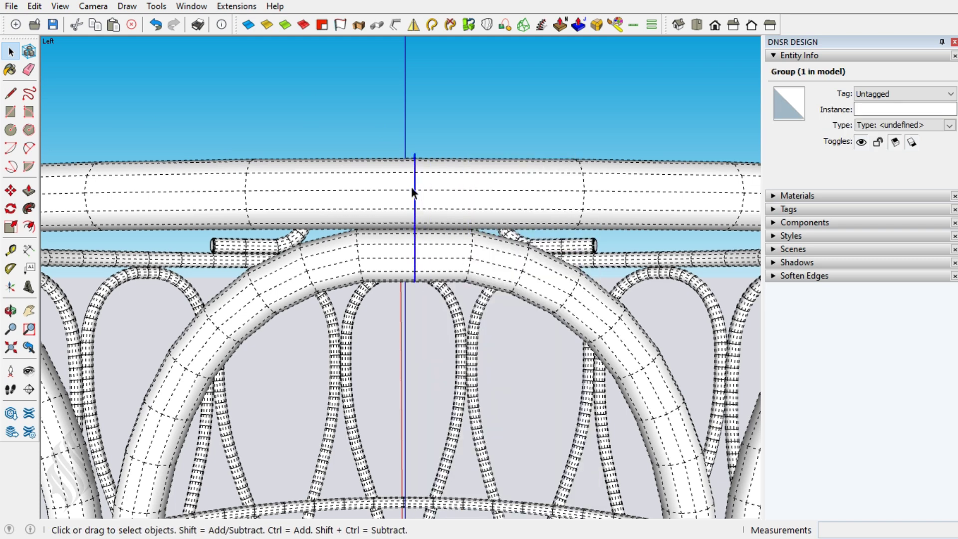
double_click(415, 190)
mouse_move(415, 189)
middle_mouse_down()
mouse_move(610, 318)
mouse_move(385, 184)
mouse_move(396, 208)
mouse_move(558, 233)
mouse_move(414, 203)
middle_mouse_up()
Step: Draw two lines joining the upper and lower profile circles on each side
key("l")
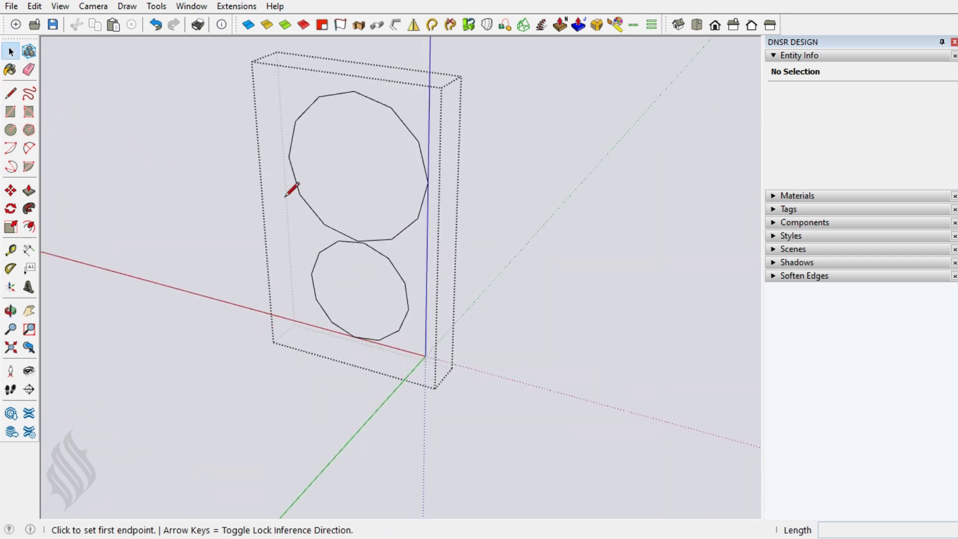
left_click(290, 156)
left_click(312, 273)
key("space")
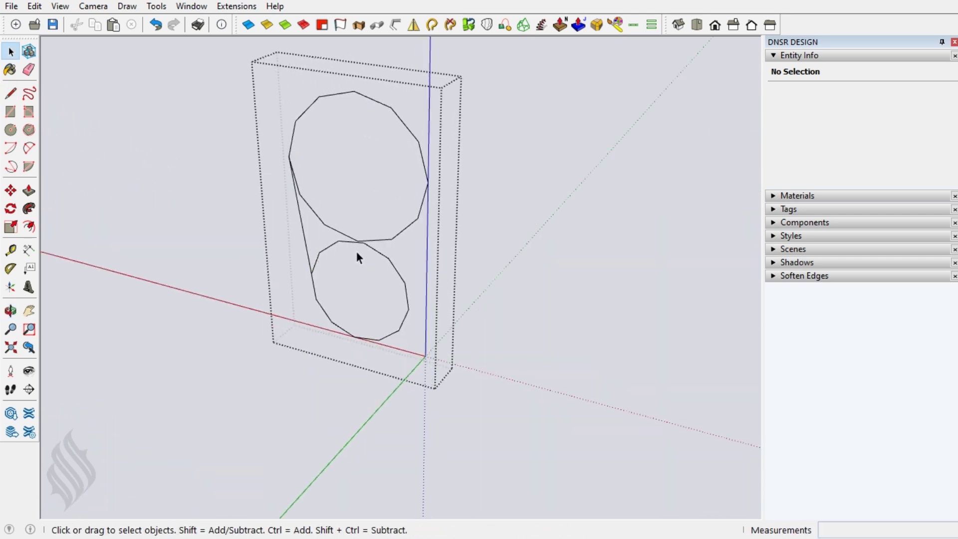
key("l")
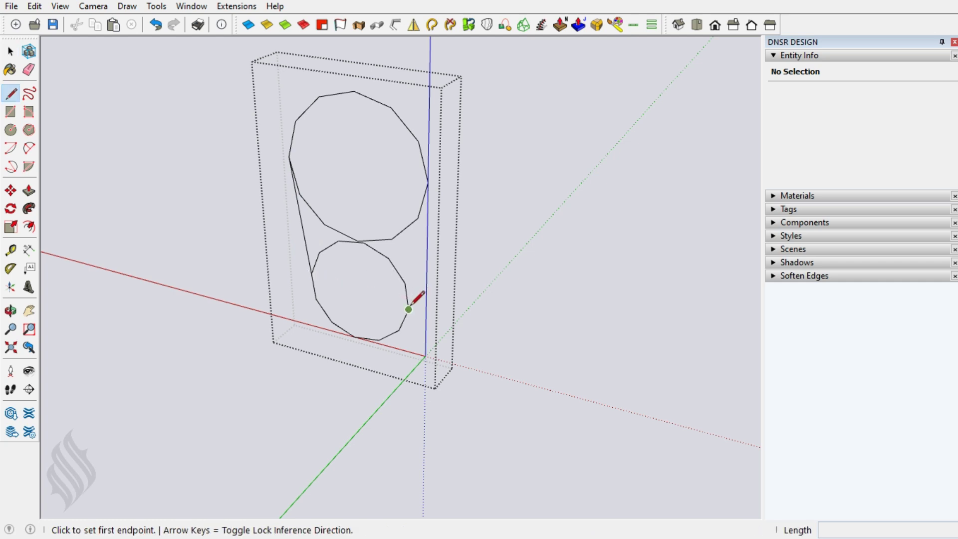
left_click(408, 309)
left_click(428, 184)
key("space")
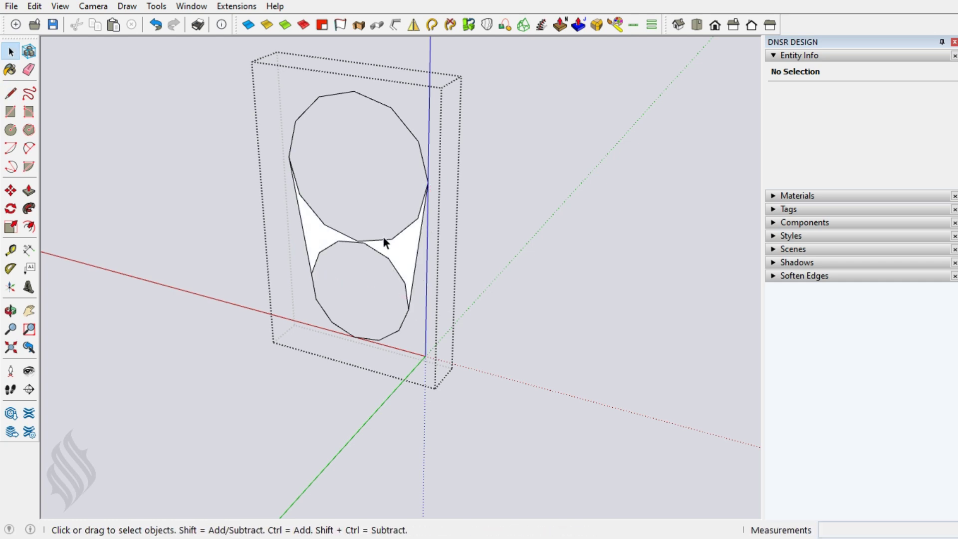
Step: Erase the inner edges between the circles and weld the outline into one 14-segment curve
key("e")
mouse_move(380, 240)
left_mouse_down()
mouse_move(364, 246)
mouse_move(377, 235)
left_mouse_up()
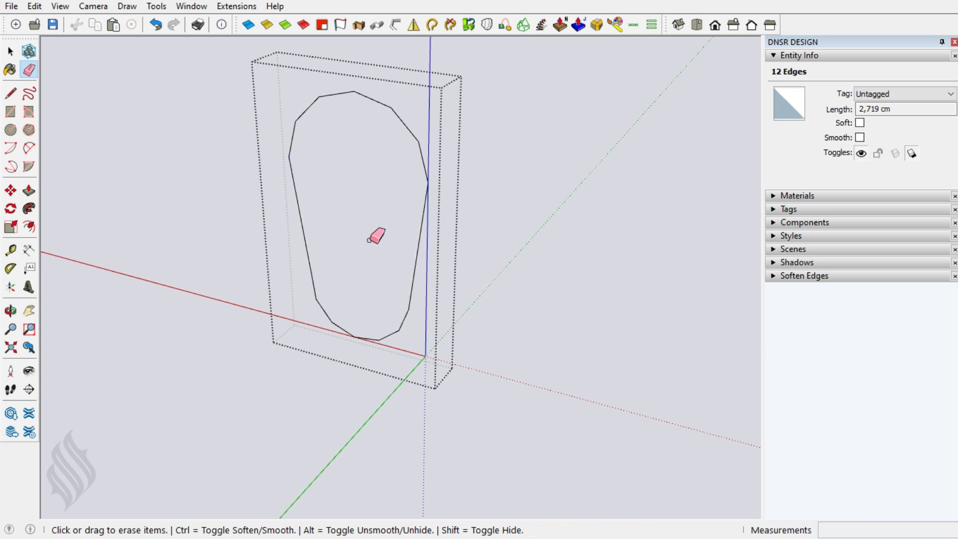
key("space")
left_click(298, 195)
triple_click(298, 195)
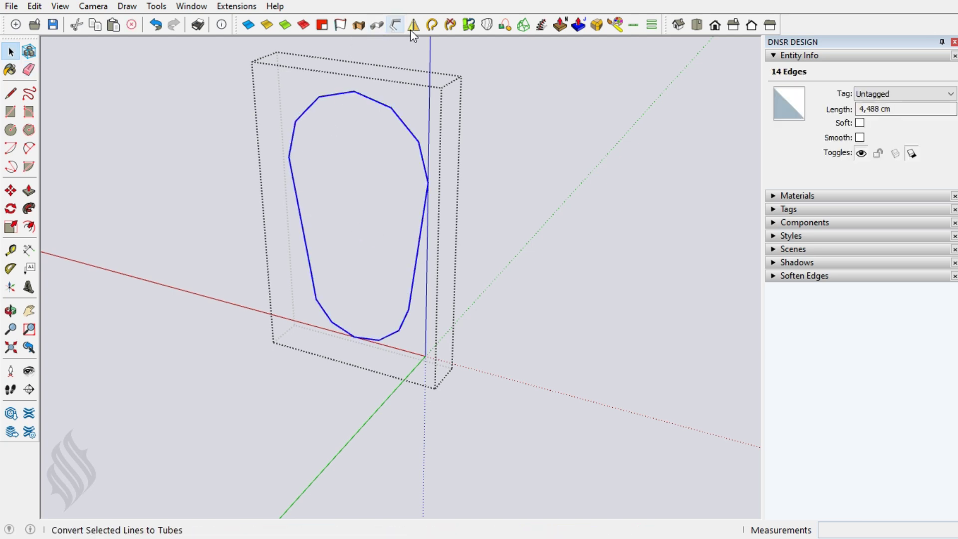
left_click(431, 25)
Step: Extrude the welded loop curve by vector into a thin open band
mouse_move(436, 172)
middle_mouse_down()
mouse_move(385, 218)
mouse_move(312, 250)
mouse_move(400, 127)
middle_mouse_up()
left_click(396, 130)
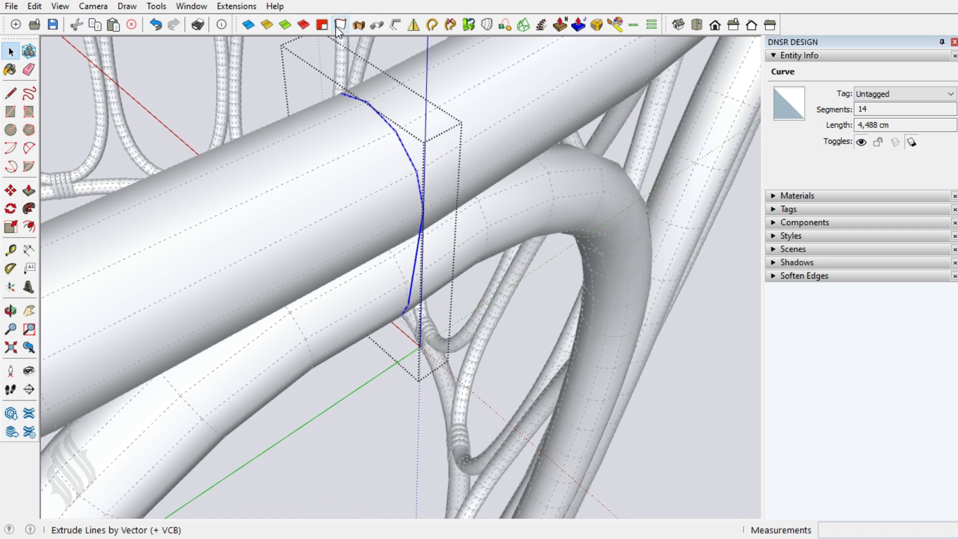
left_click(395, 25)
left_click(395, 131)
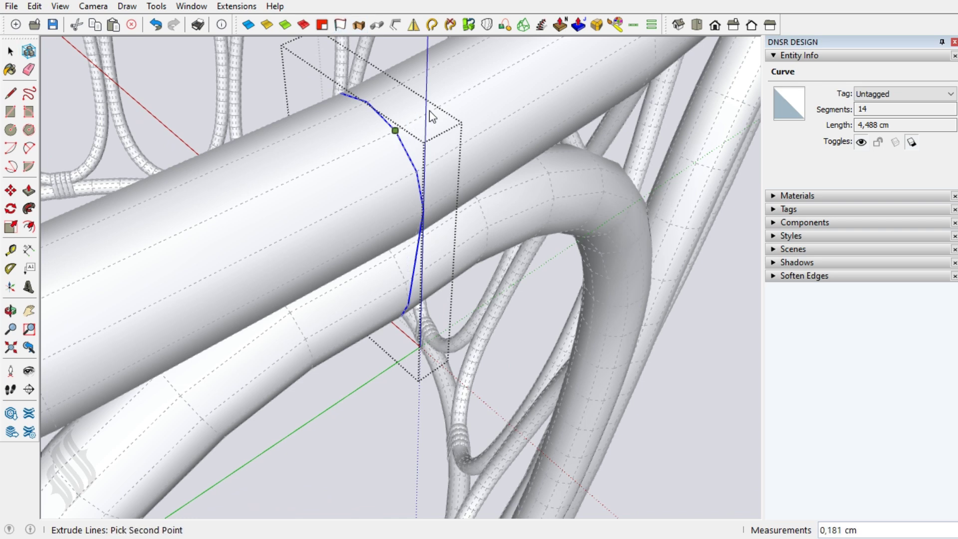
left_click(432, 115)
key("space")
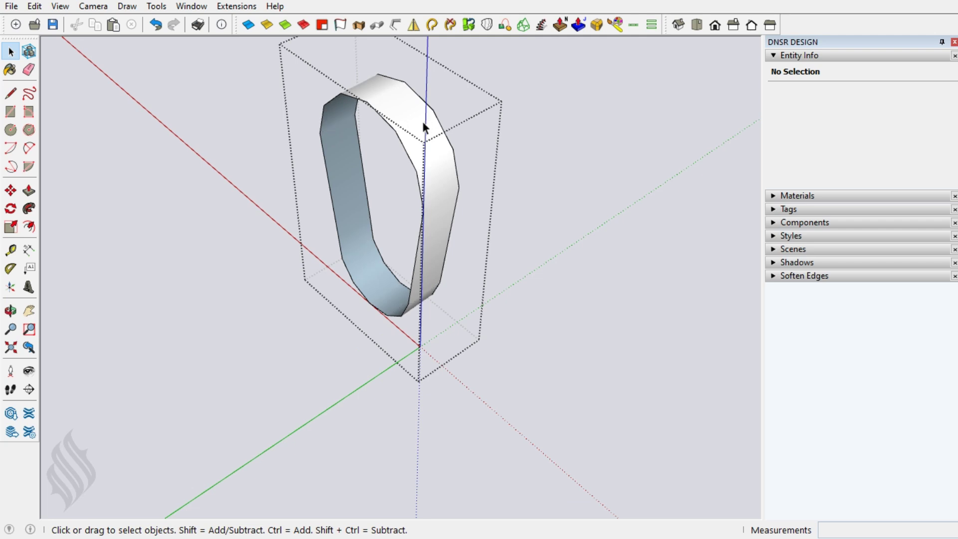
Step: Thicken the band by 0.05 with Joint Push Pull
left_click(424, 122)
left_click(560, 25)
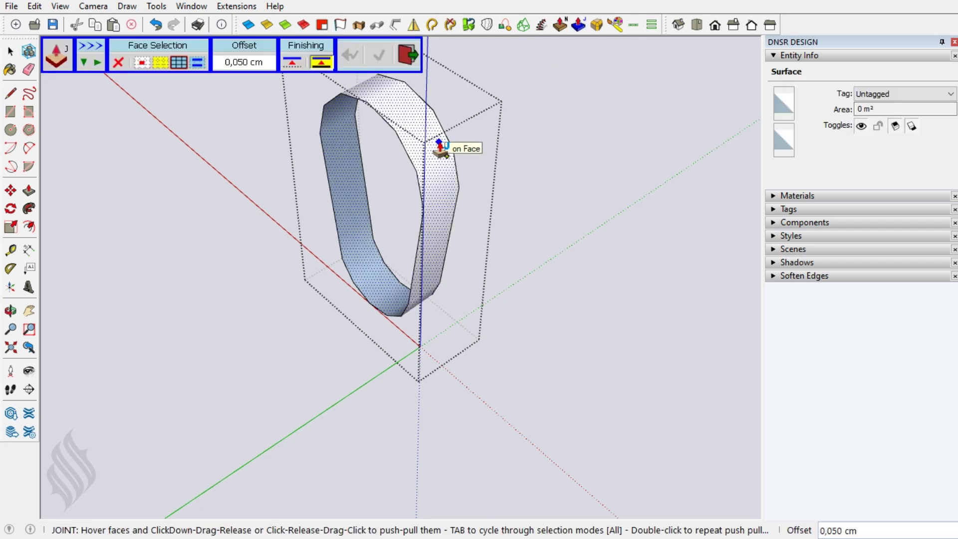
left_click_drag(448, 149, 458, 133)
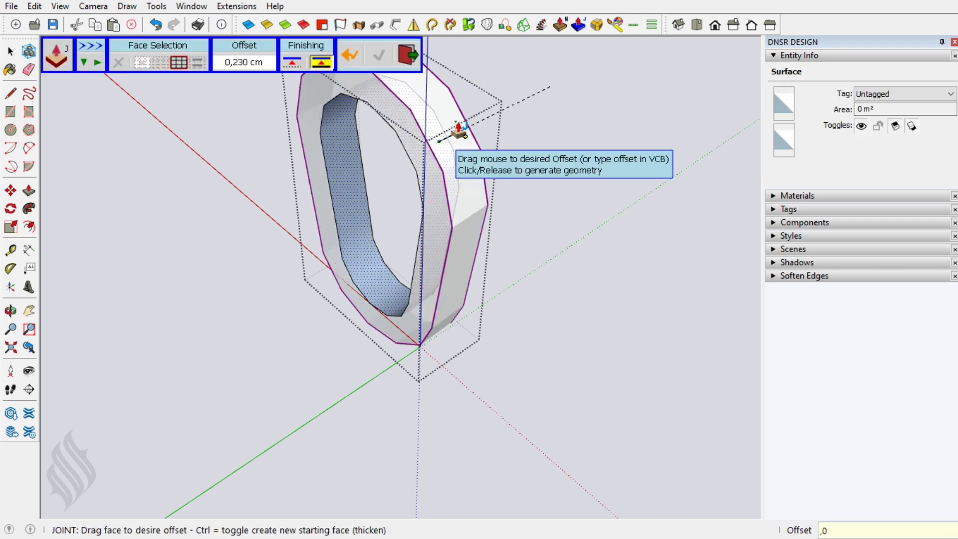
type("5")
key("Return")
key("space")
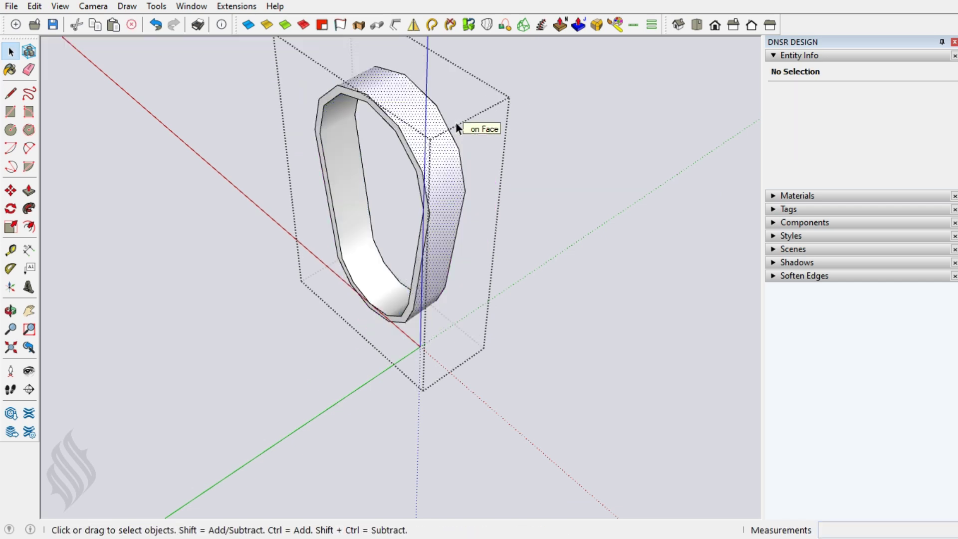
Step: Round the band's edges with RoundCorner and make the band a component
left_click(596, 25)
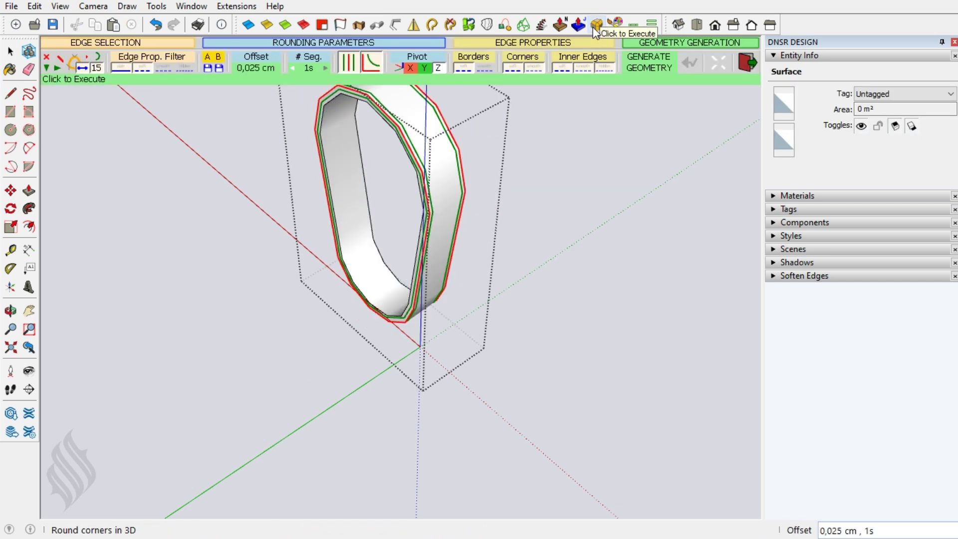
double_click(424, 157)
triple_click(423, 154)
right_click(423, 154)
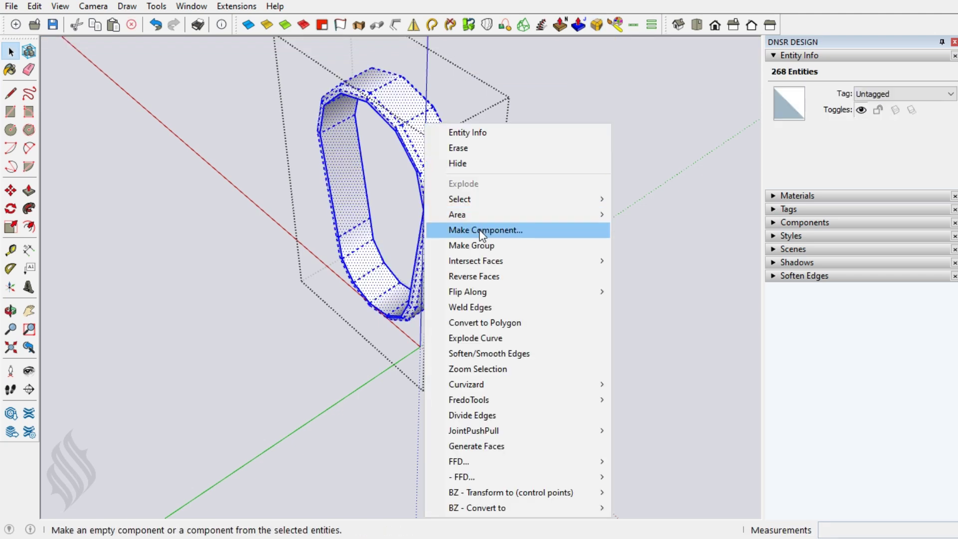
left_click(479, 229)
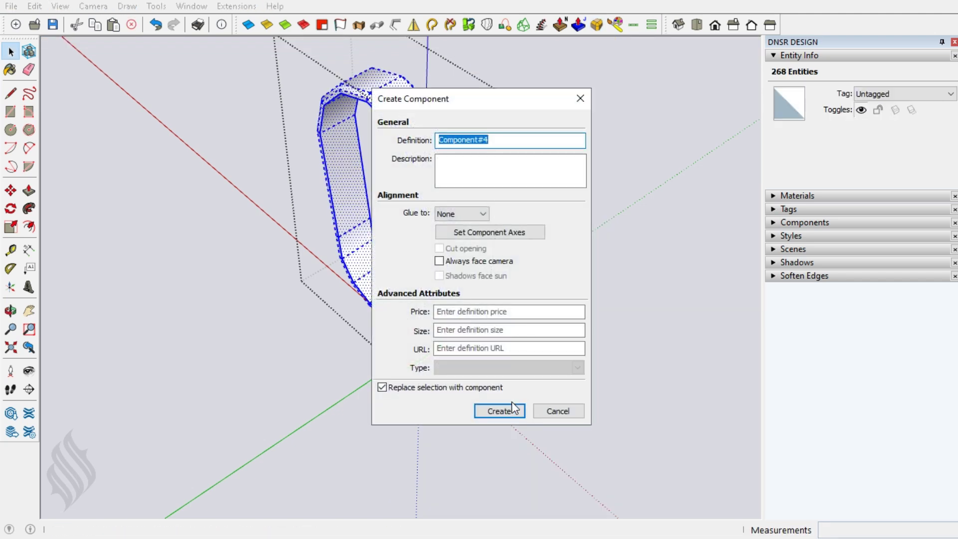
left_click(513, 408)
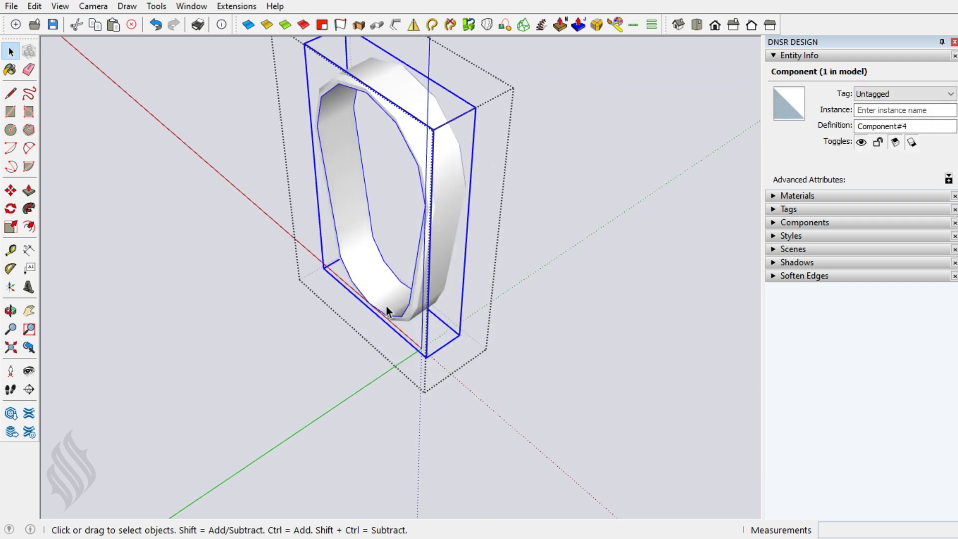
Step: Copy the band component 0.3 cm beside the original
scroll(386, 307, "up", 2)
scroll(387, 306, "up", 2)
scroll(385, 304, "up", 1)
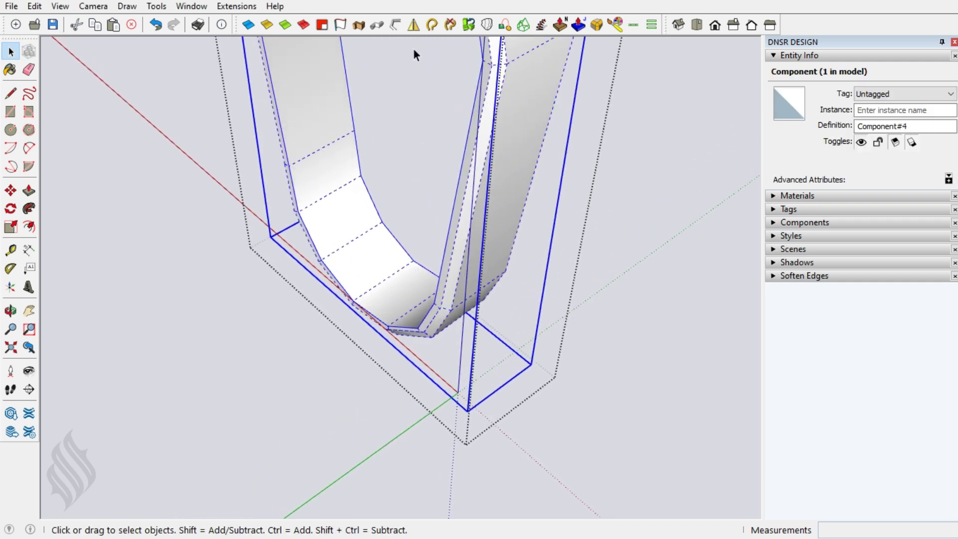
key("m")
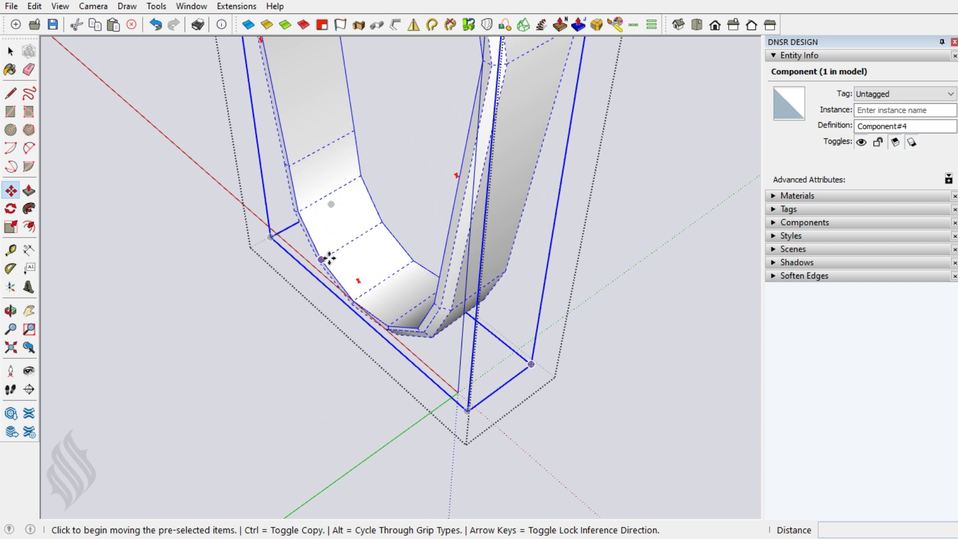
left_click(329, 260)
key("ctrl")
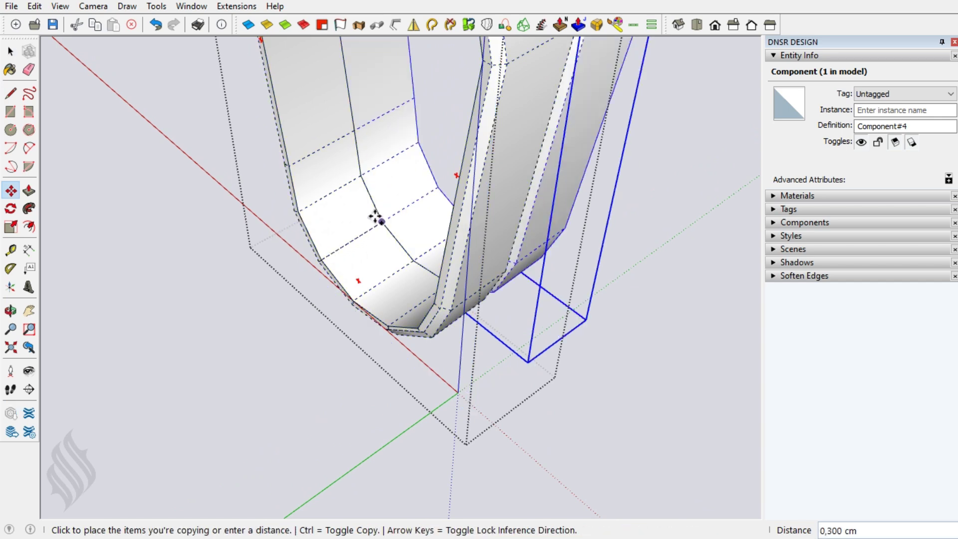
left_click(375, 217)
key("space")
Step: Mirror both band components to form the four-band binding
middle_click_drag(374, 216, 358, 235)
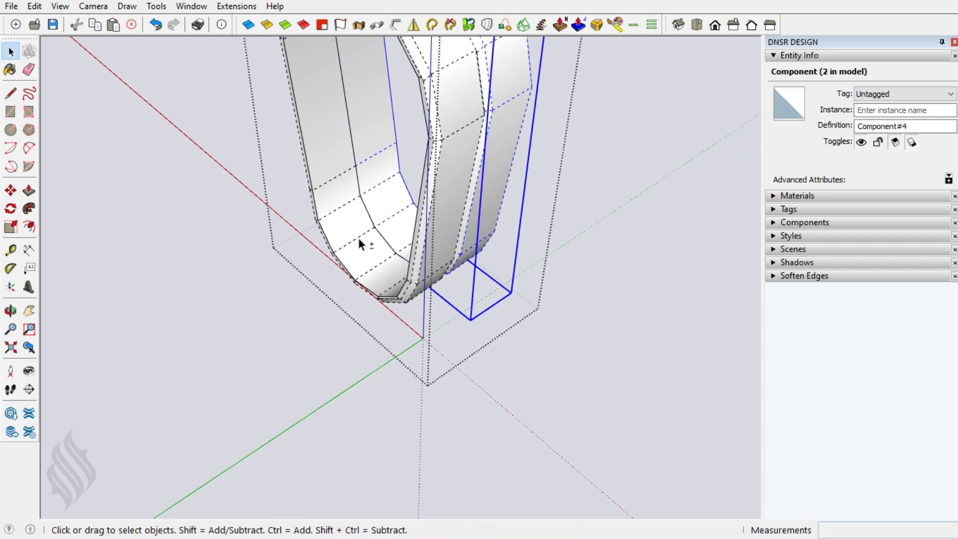
left_click(357, 235, "shift")
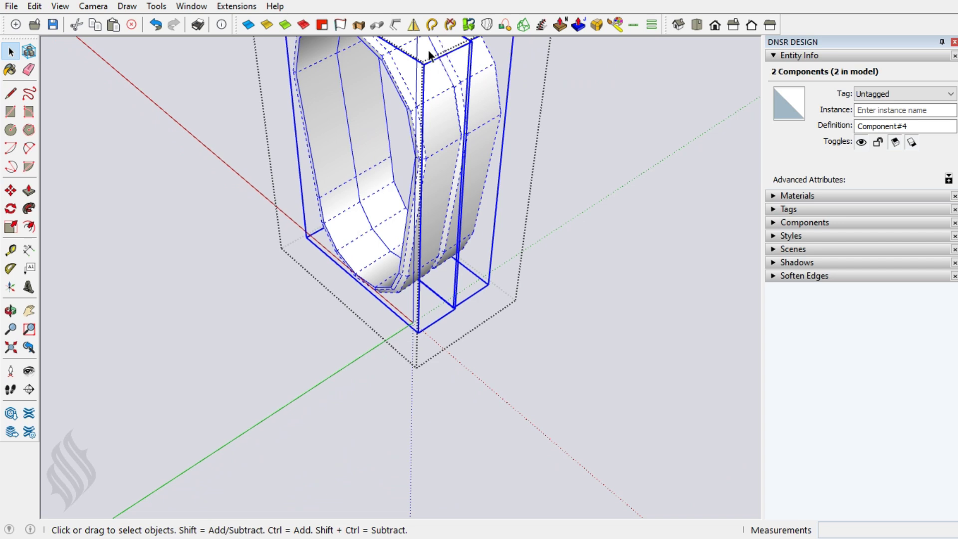
left_click(414, 24)
left_click(407, 109)
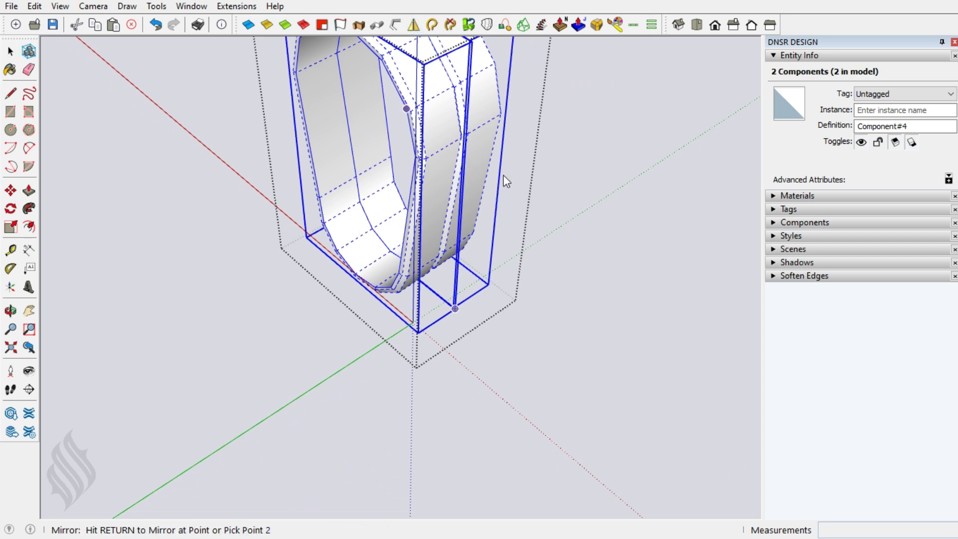
left_click(529, 200)
left_click(537, 134)
left_click(505, 184)
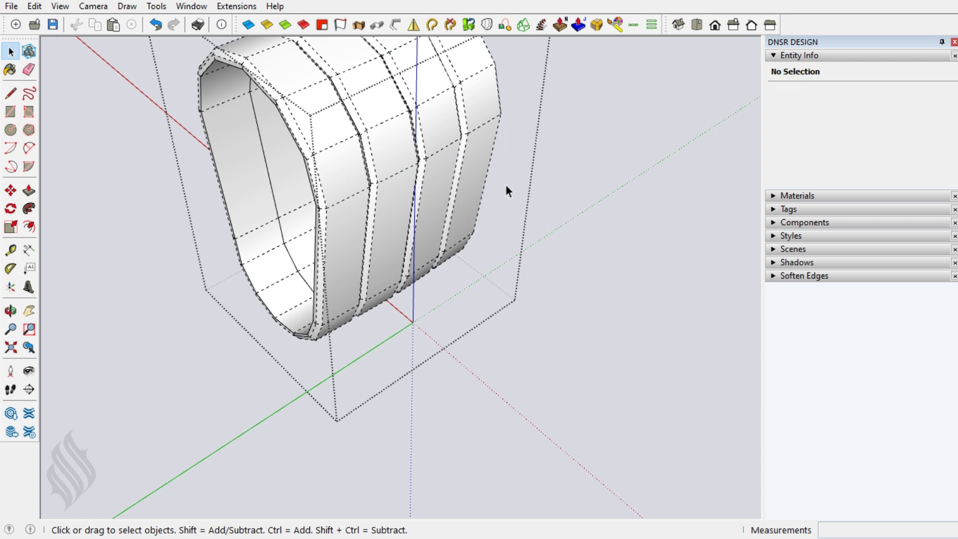
mouse_move(495, 231)
middle_mouse_down()
mouse_move(310, 220)
mouse_move(385, 190)
middle_mouse_up()
Step: Smooth the four-band binding's edges, cut it, and paste it back in place in the basket
key("Escape")
left_click(382, 185)
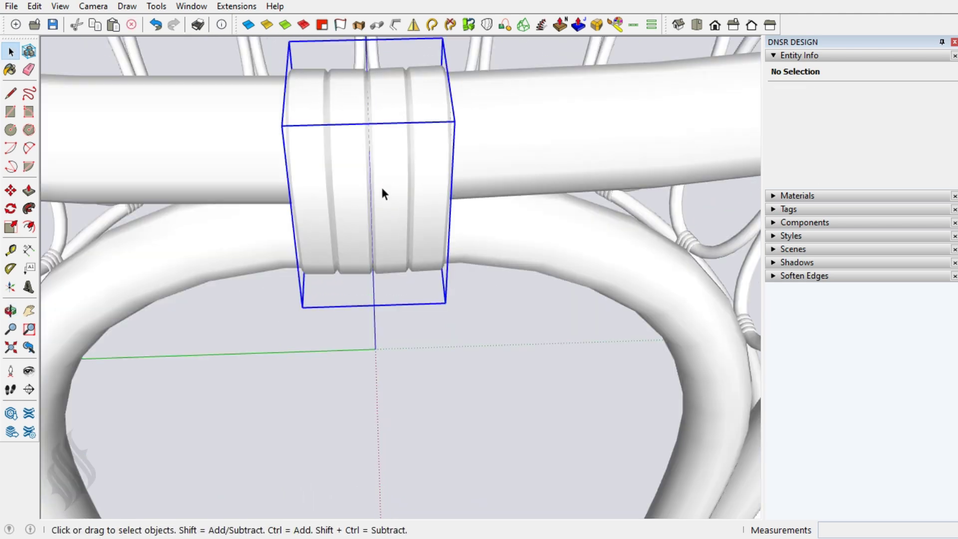
left_click(285, 25)
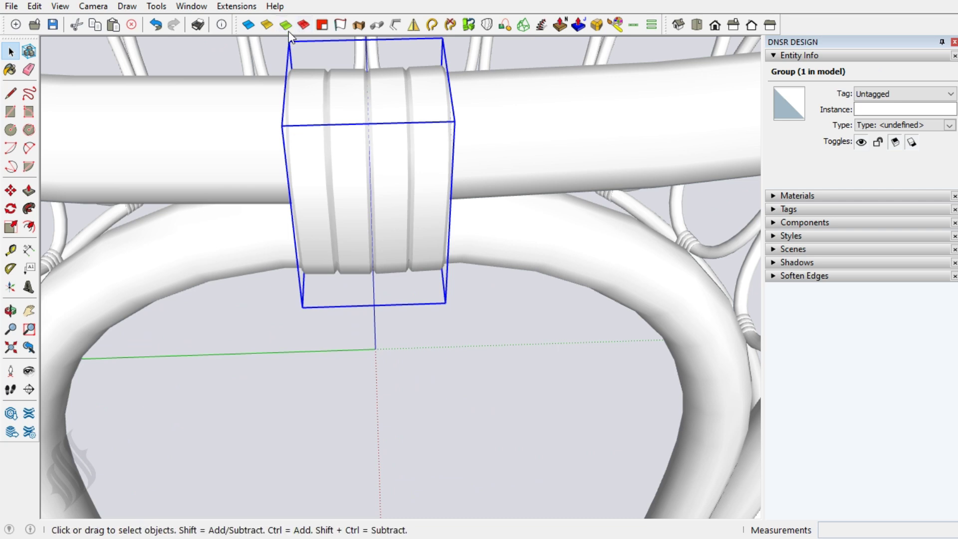
key("Delete")
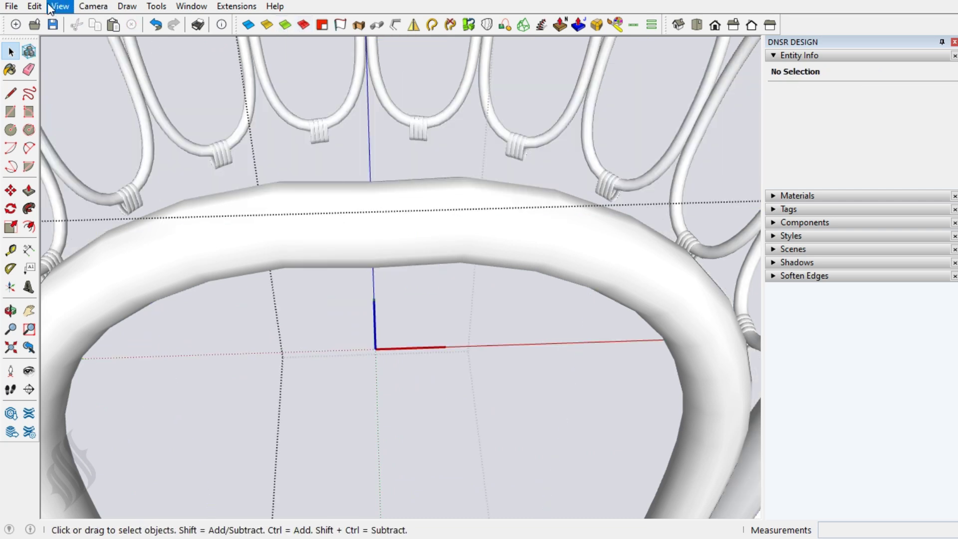
left_click(35, 7)
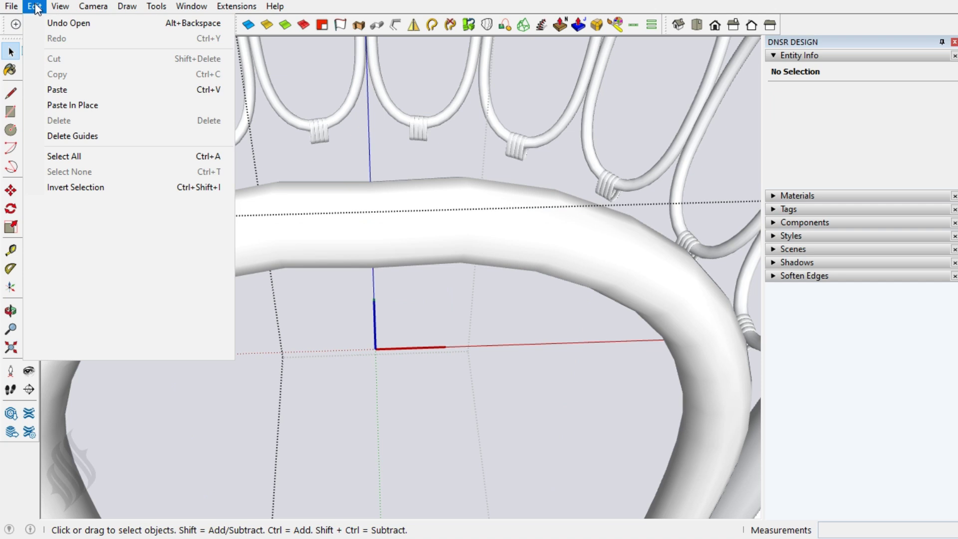
left_click(95, 105)
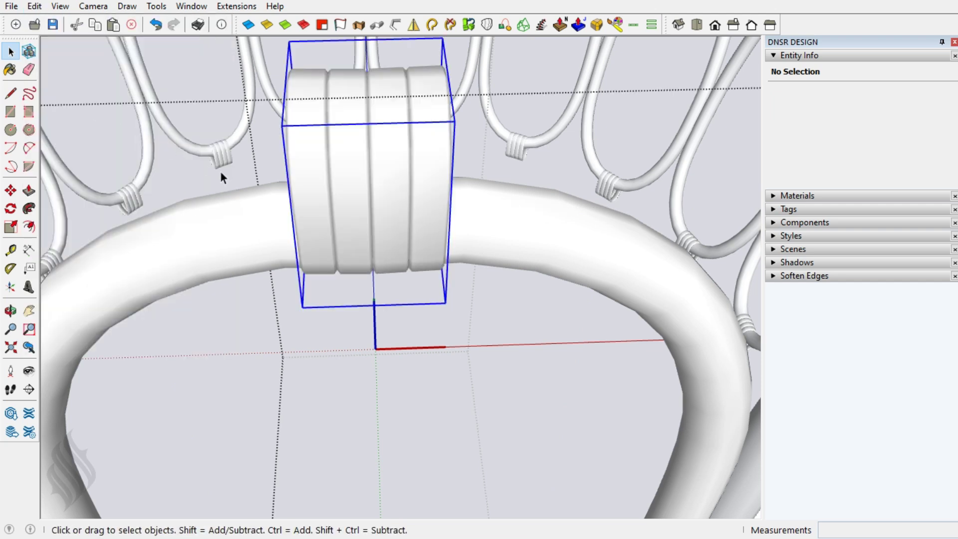
double_click(304, 206)
key("Escape")
Step: Orbit and zoom around the basket to inspect the binding and the bottom loop joints
middle_click_drag(329, 187, 367, 194)
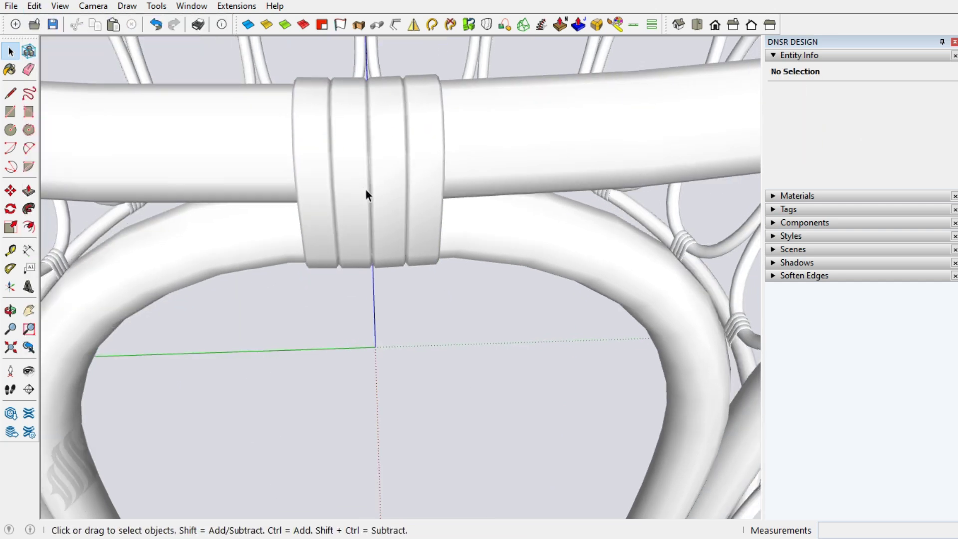
scroll(366, 190, "down", 2)
scroll(363, 194, "down", 3)
scroll(355, 217, "down", 3)
scroll(355, 218, "down", 2)
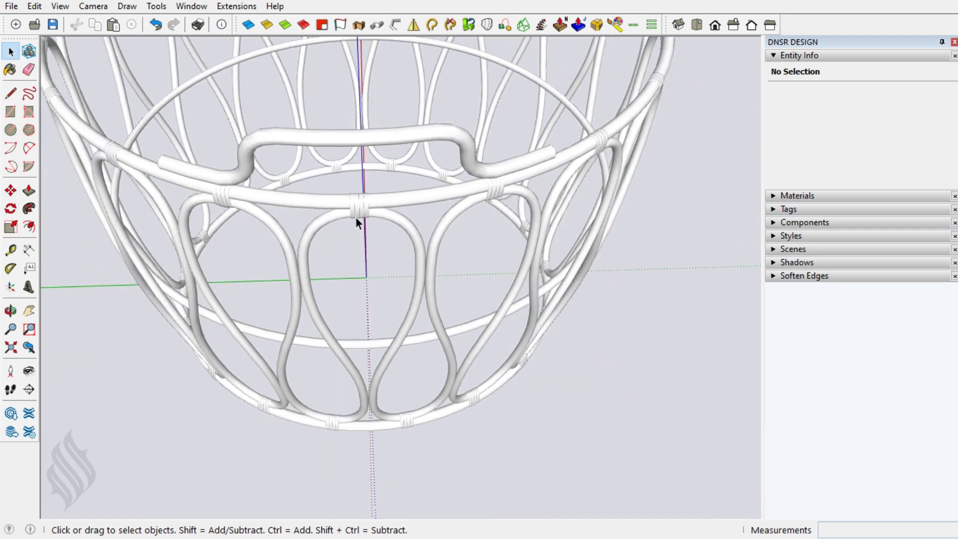
middle_click_drag(399, 313, 389, 299)
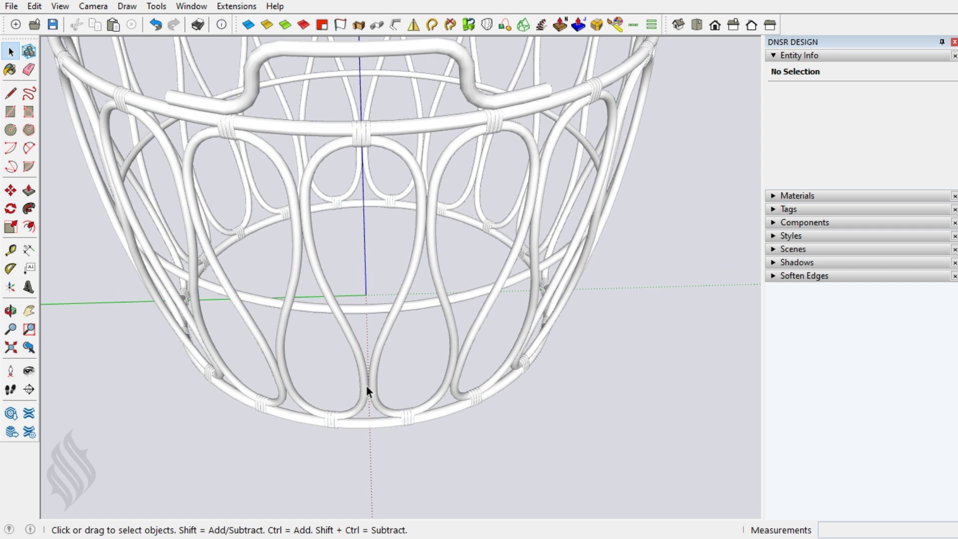
scroll(366, 385, "up", 2)
scroll(367, 385, "up", 2)
scroll(366, 385, "up", 2)
scroll(366, 385, "up", 2)
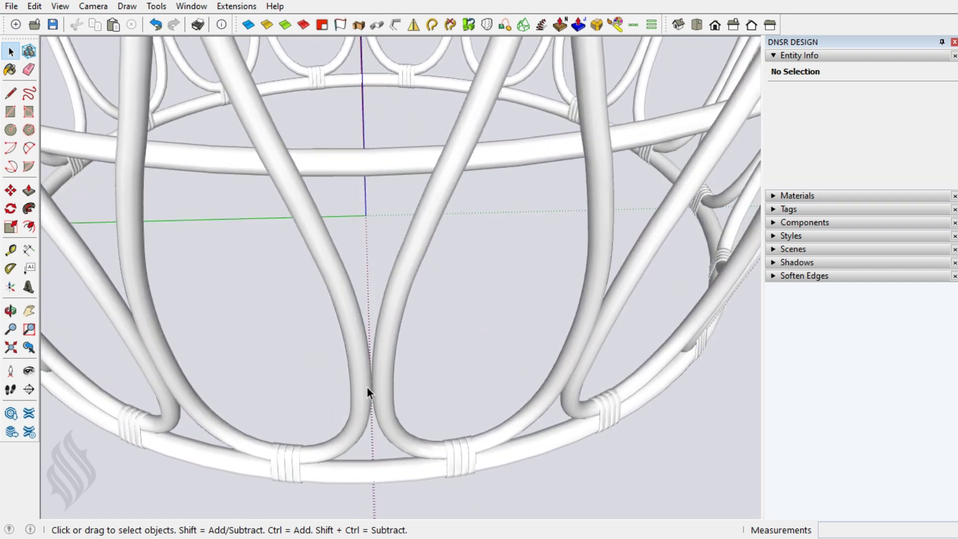
scroll(368, 388, "up", 2)
scroll(368, 385, "up", 2)
mouse_move(384, 383)
middle_mouse_down()
mouse_move(362, 224)
mouse_move(396, 248)
mouse_move(402, 195)
middle_mouse_up()
Step: Copy the ring curves from the left and right handle stems
key("alt+h")
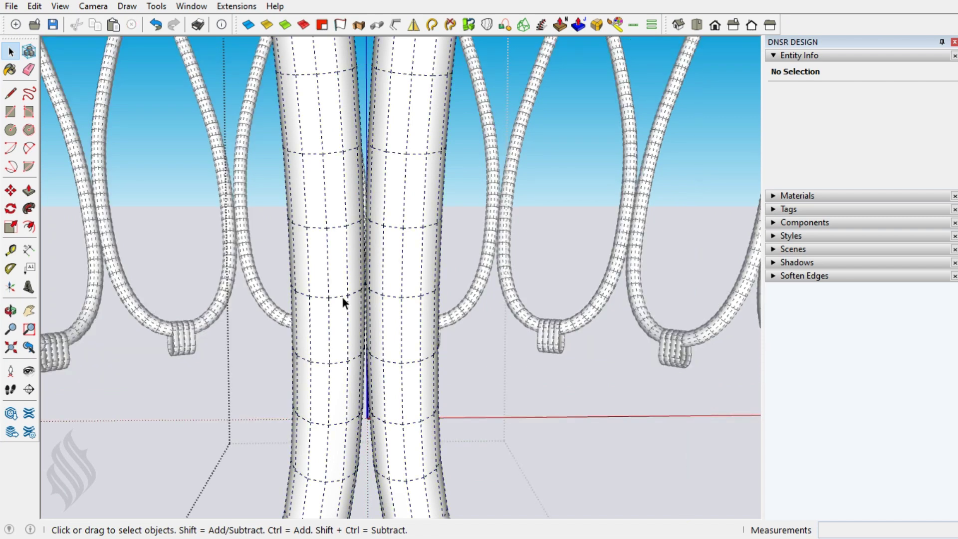
left_click(343, 299)
left_click(391, 295, "shift")
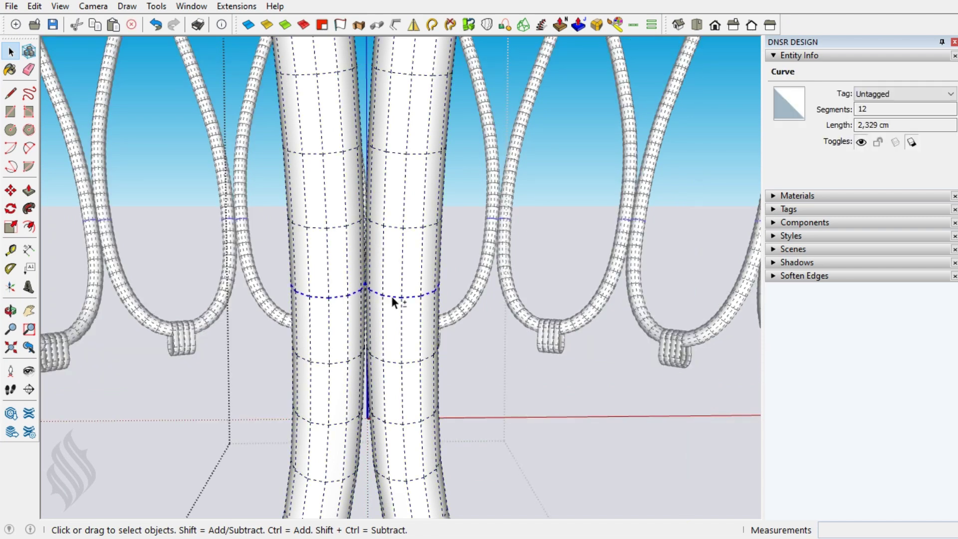
left_click(34, 7)
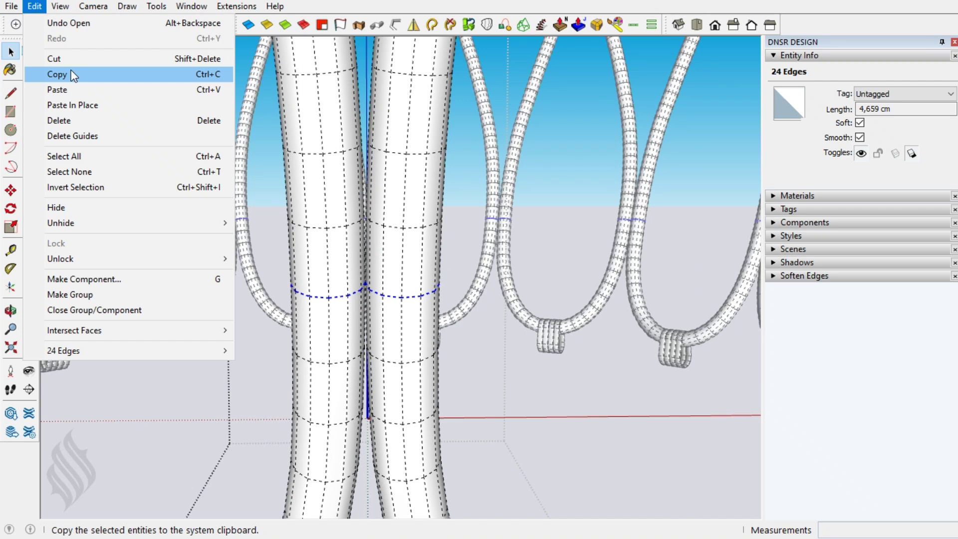
left_click(69, 72)
key("Escape")
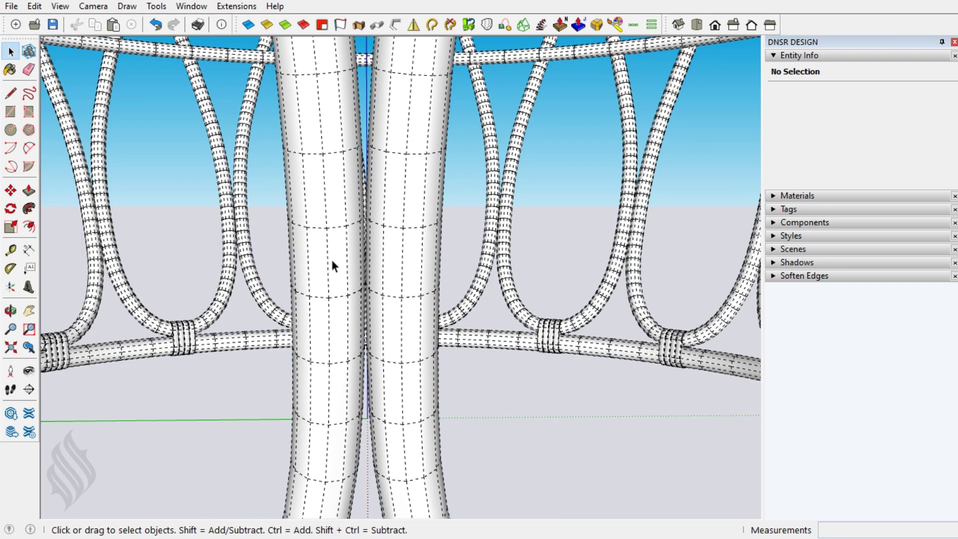
key("alt+h")
Step: Paste the rings in place, group them, and open the group to view from above
left_click(34, 6)
left_click(83, 99)
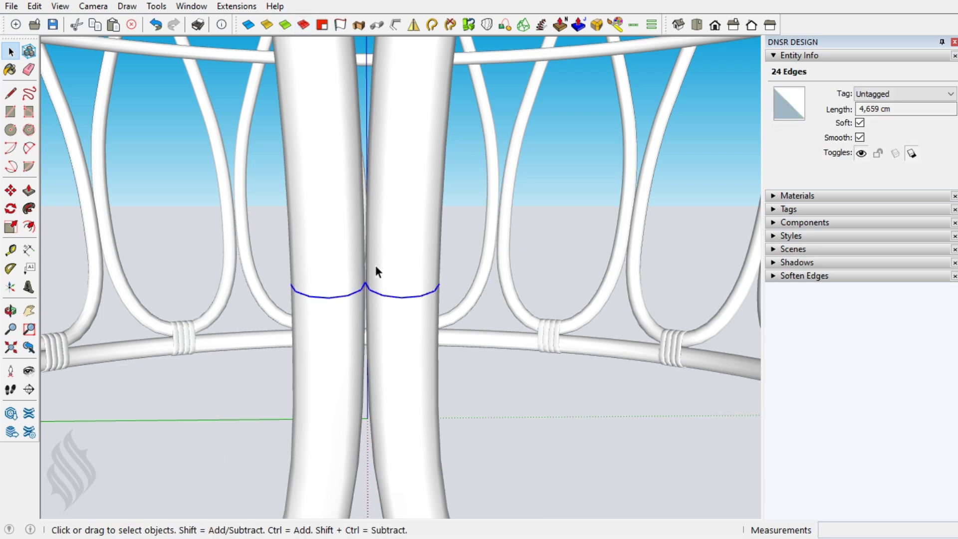
right_click(359, 293)
left_click(402, 276)
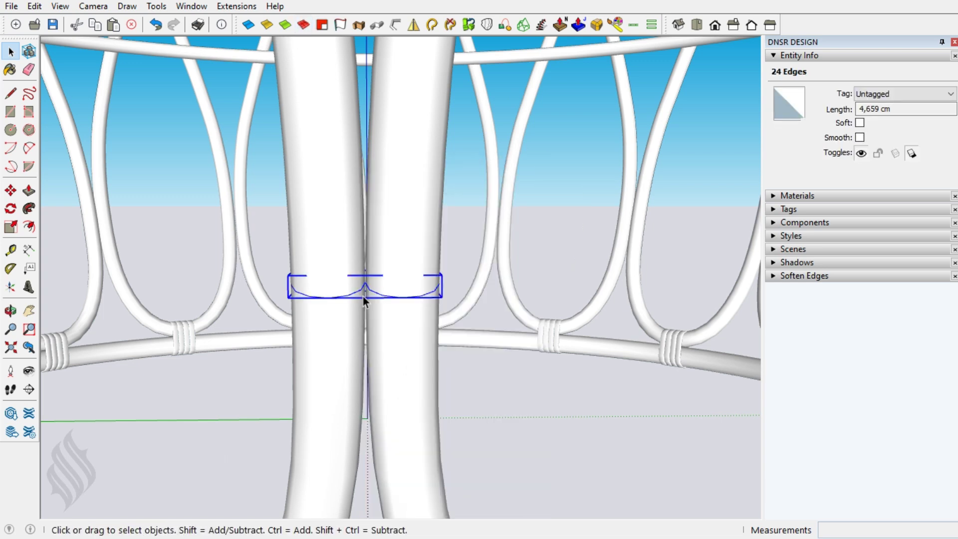
double_click(354, 294)
scroll(354, 293, "up", 2)
scroll(354, 294, "up", 2)
mouse_move(355, 290)
middle_mouse_down()
mouse_move(367, 389)
mouse_move(361, 382)
middle_mouse_up()
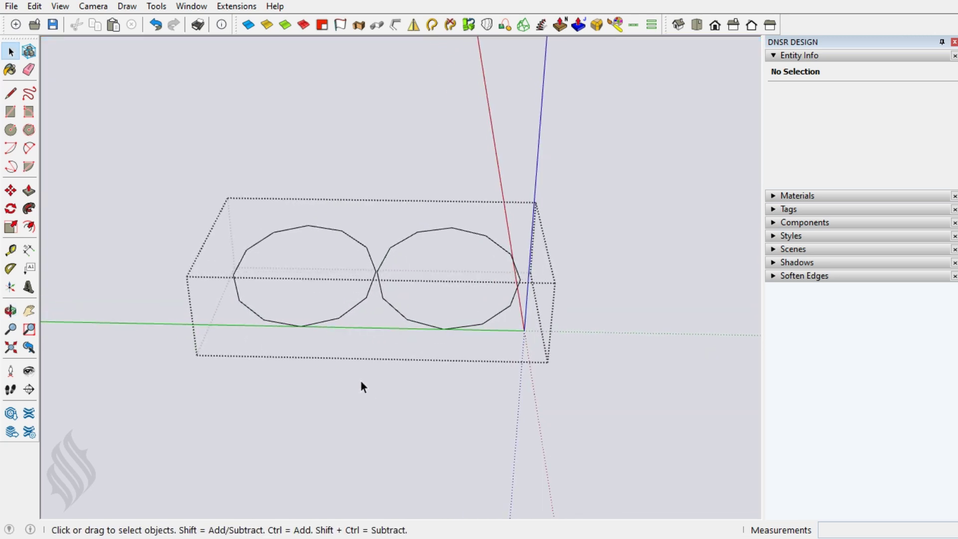
Step: Draw top and bottom tangent lines connecting the two ring outlines
key("l")
left_click(301, 327)
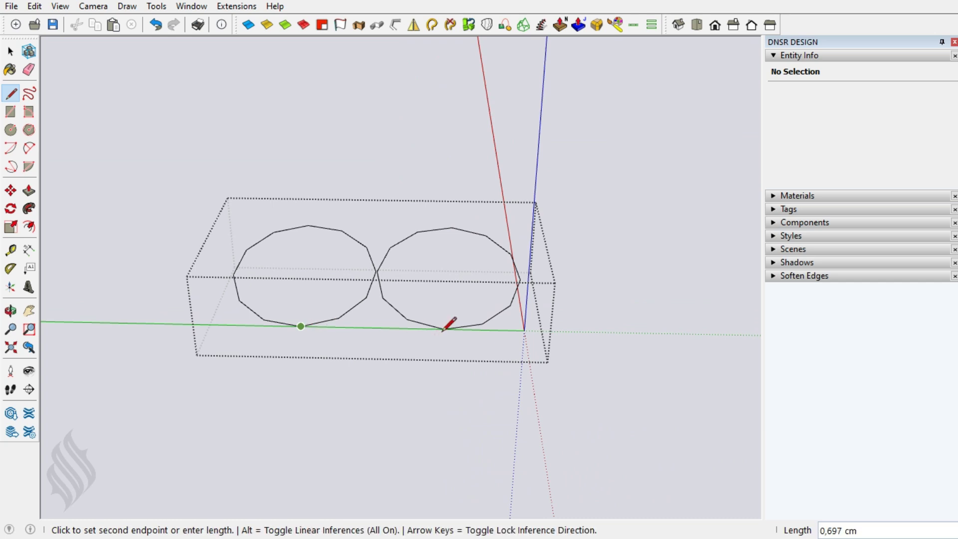
left_click(444, 329)
key("Escape")
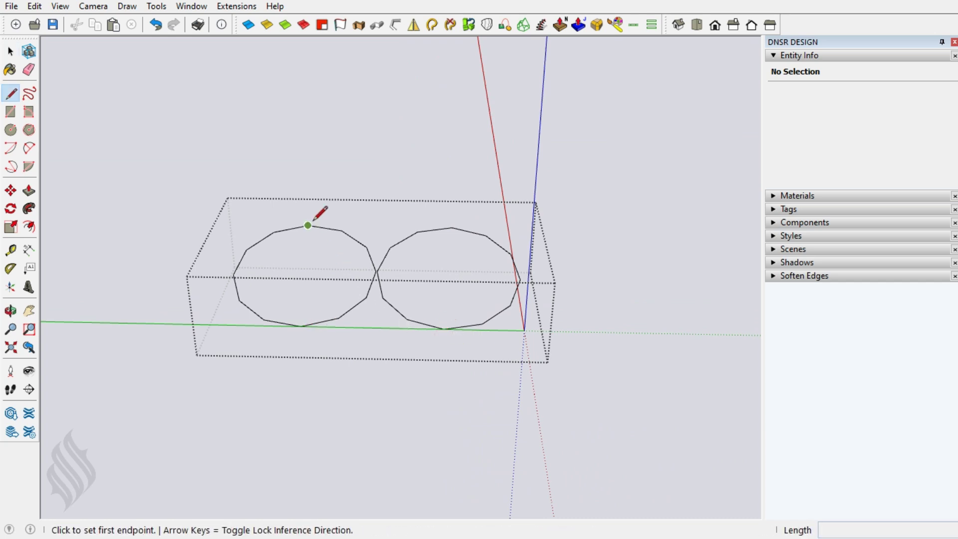
left_click(308, 226)
left_click(452, 228)
Step: Erase the inner arcs between the two tangent lines
key("e")
left_click_drag(398, 243, 379, 274)
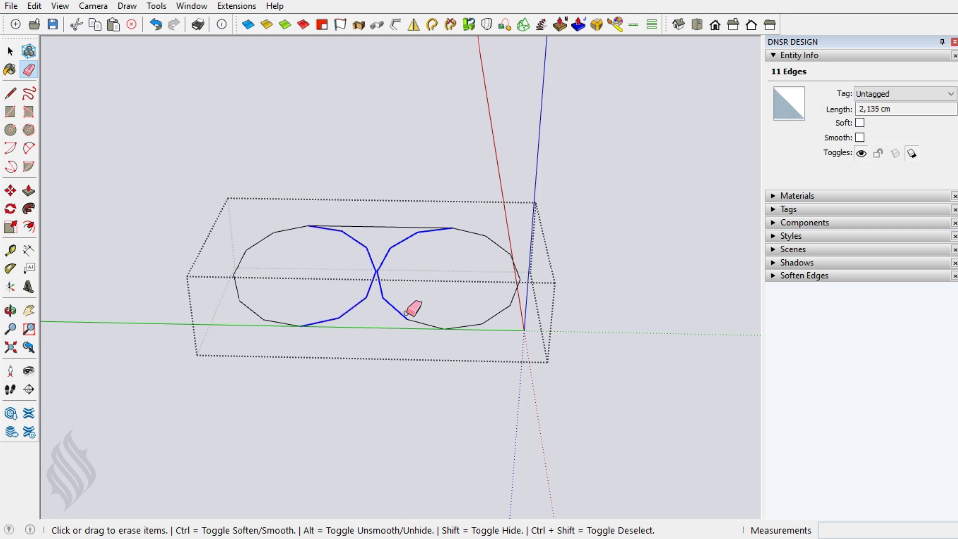
left_click_drag(410, 320, 399, 305)
key("space")
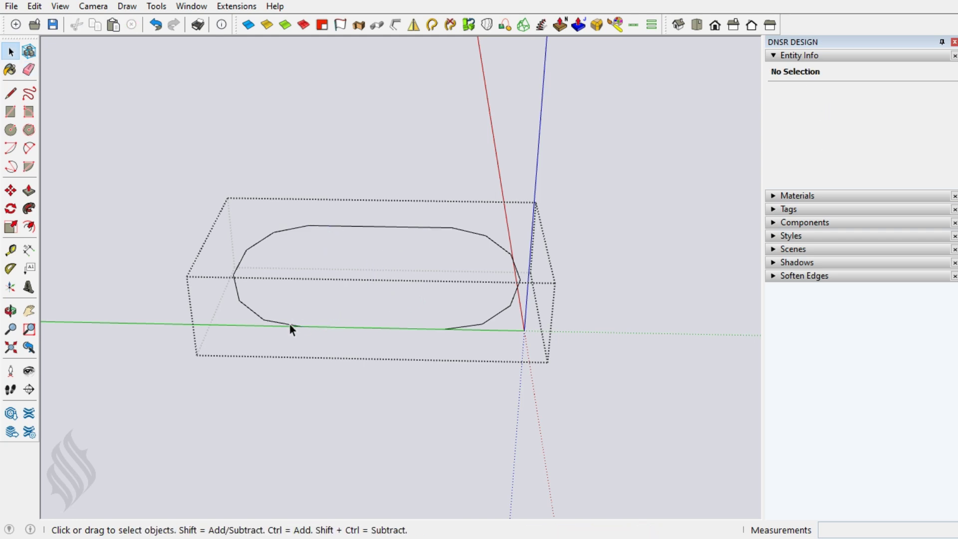
Step: Join the left and right end arcs into single 6-segment curves
left_click(289, 325)
left_click_drag(200, 202, 347, 341)
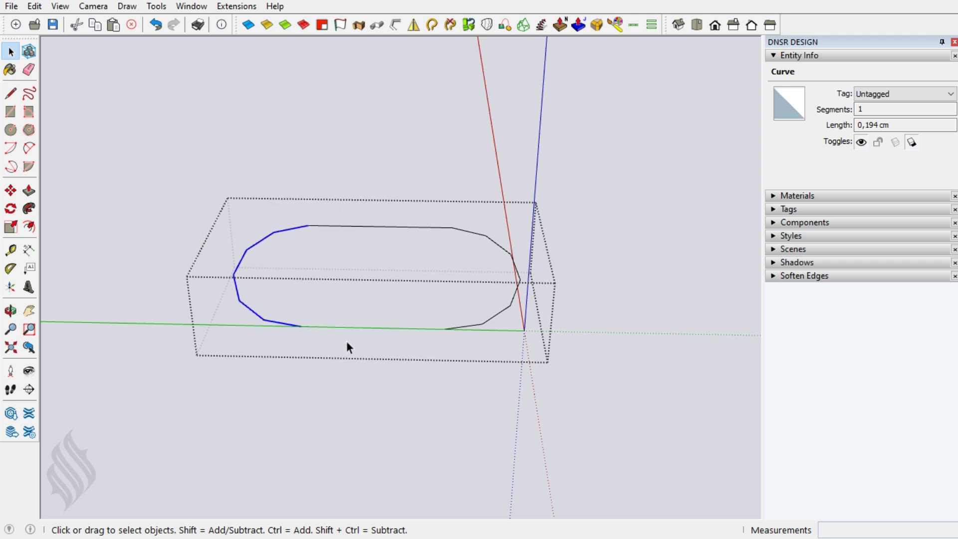
left_click(433, 26)
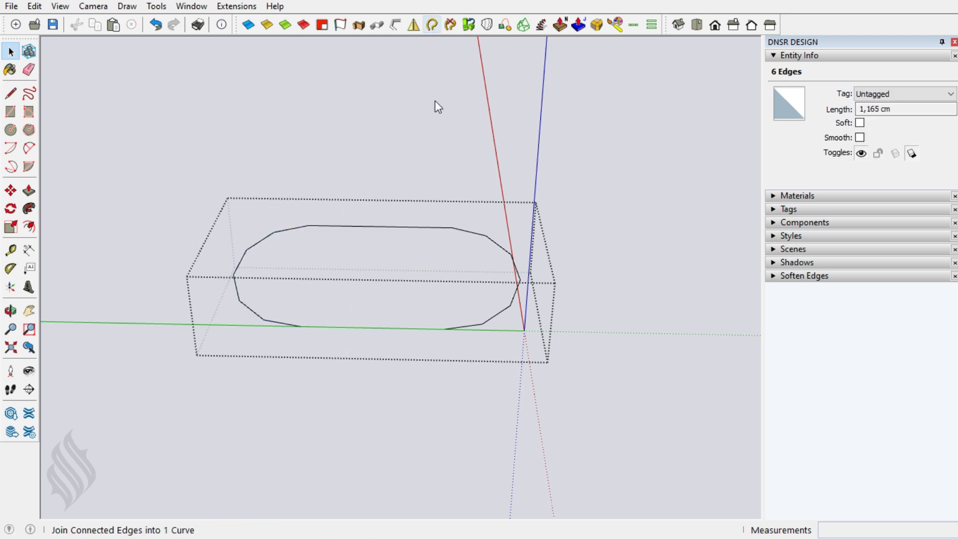
left_click_drag(439, 219, 539, 363)
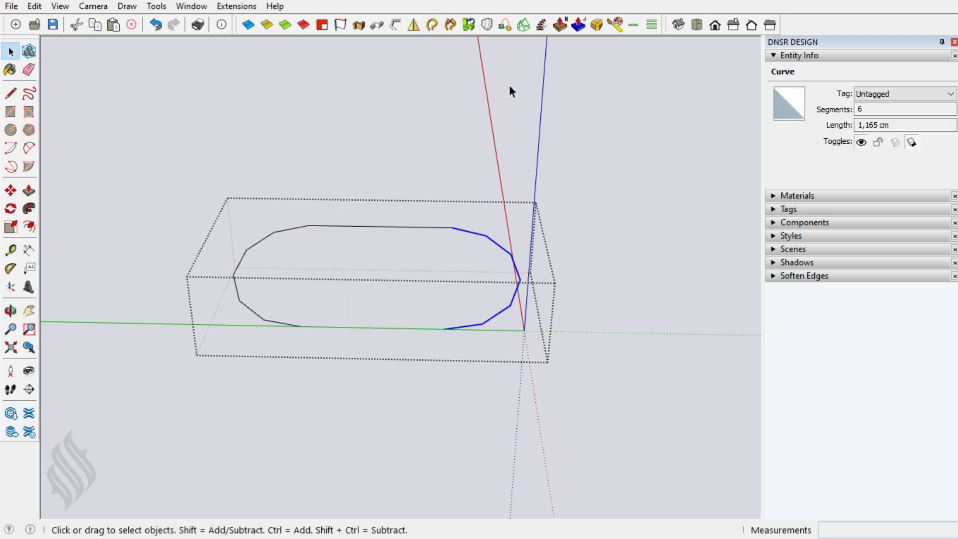
left_click(432, 25)
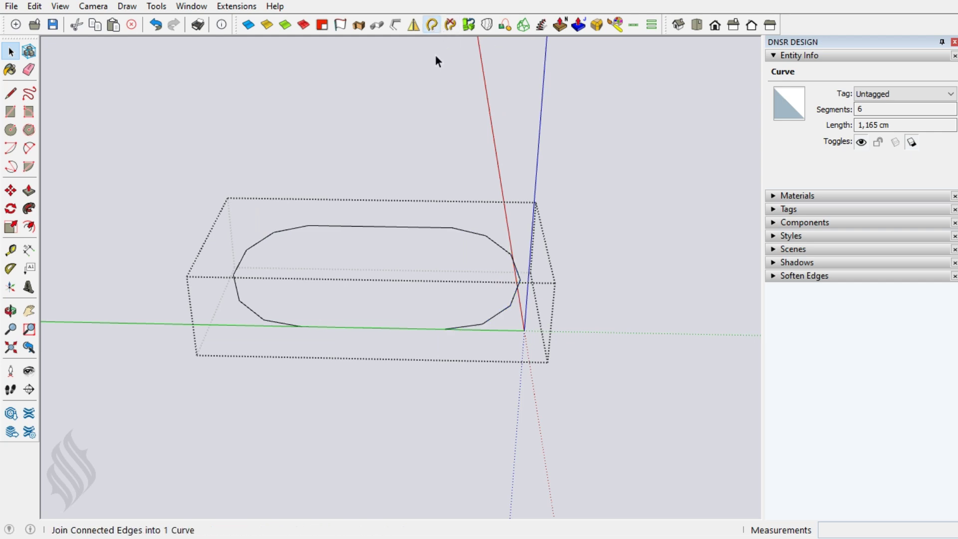
left_click(281, 325)
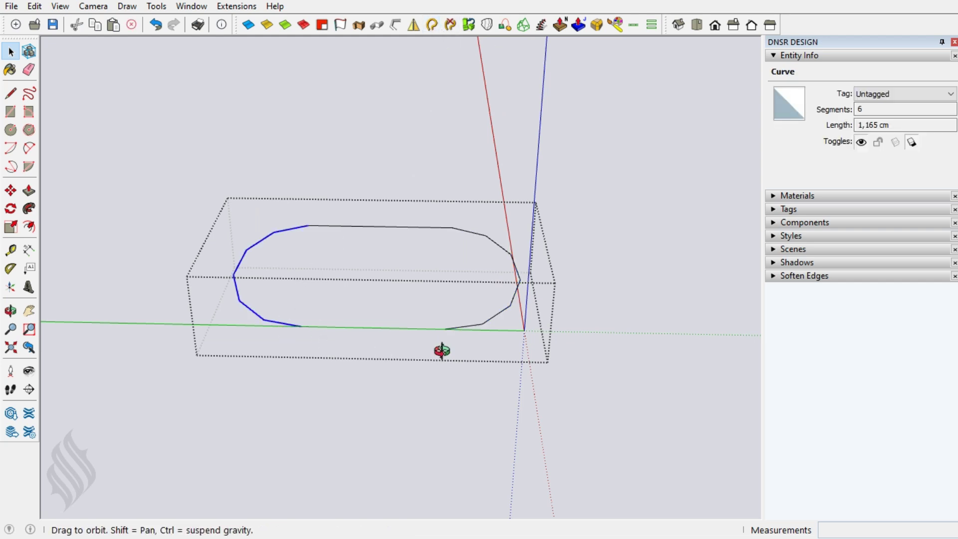
middle_click_drag(440, 349, 420, 303)
Step: Extrude the left end curve upward into a curved band with Extrude Lines by Vector
left_click_drag(419, 303, 418, 285)
key("alt+h")
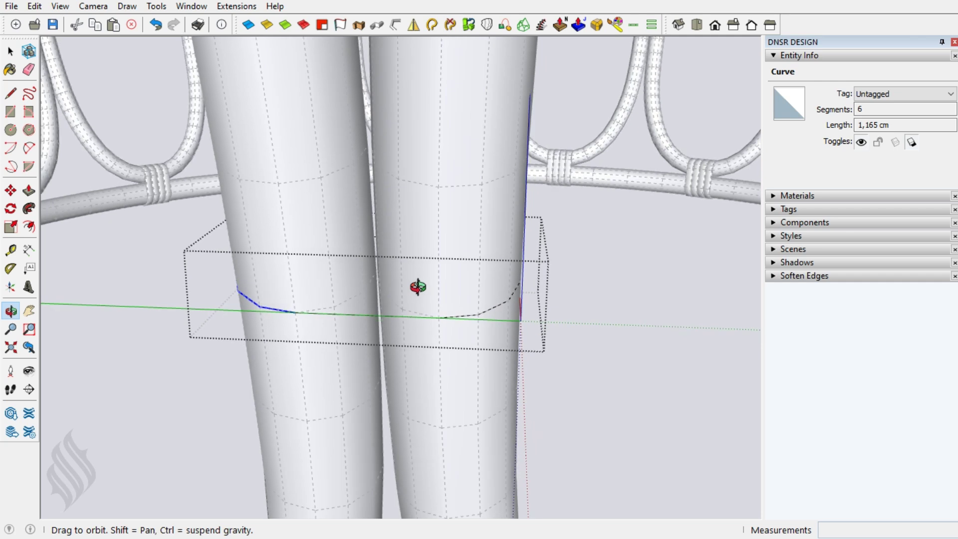
key("space")
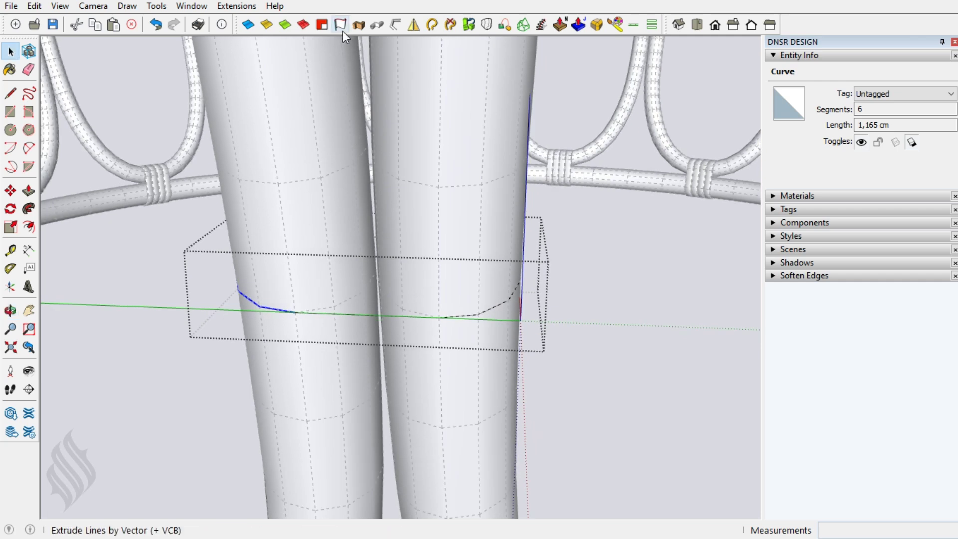
left_click(343, 29)
left_click(295, 313)
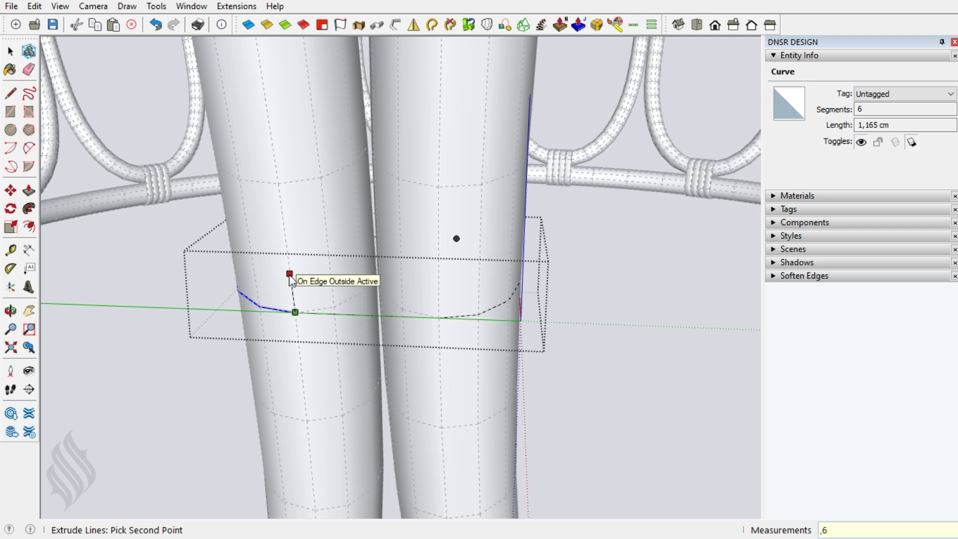
left_click(289, 274)
key("space")
Step: Extrude the right end curve upward into a matching curved band
key("ctrl+t")
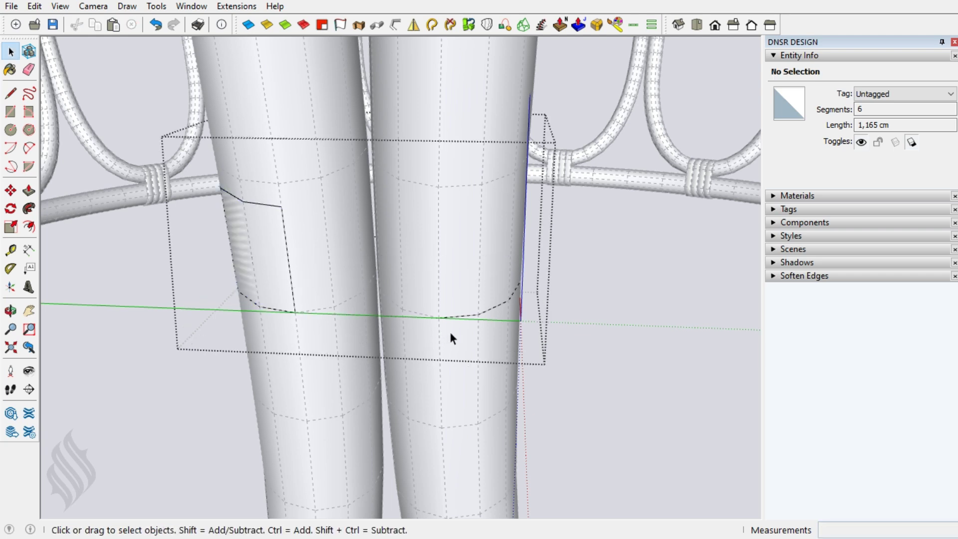
left_click(453, 316)
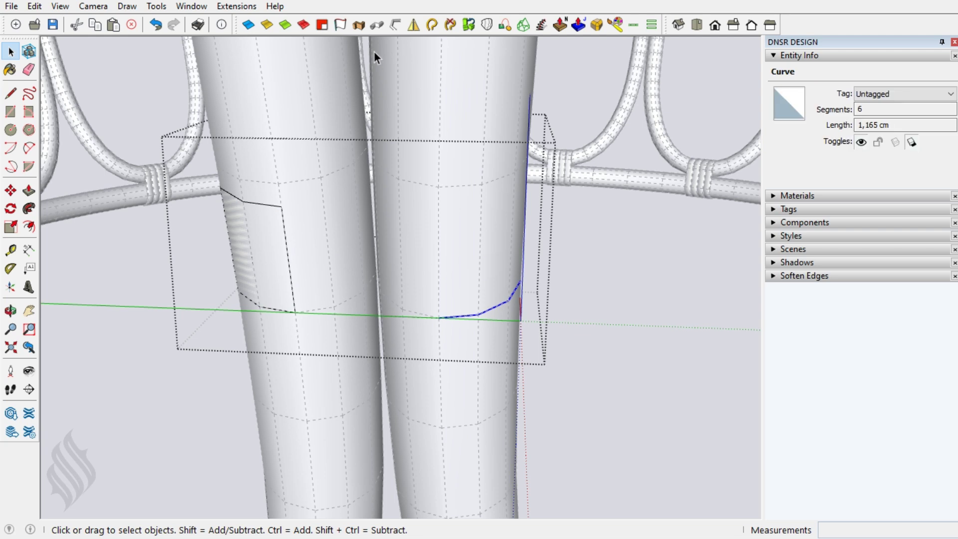
left_click(342, 25)
left_click(438, 318)
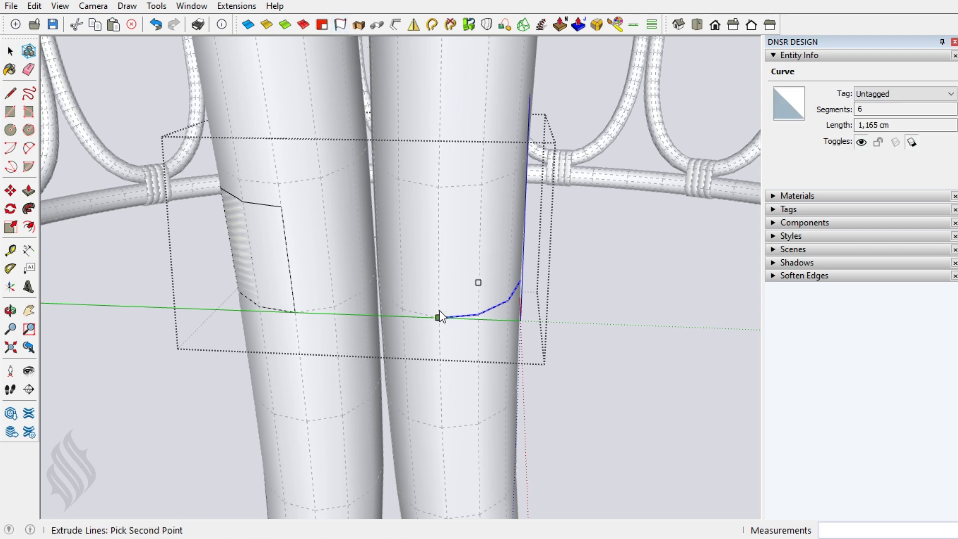
left_click(439, 267)
key("space")
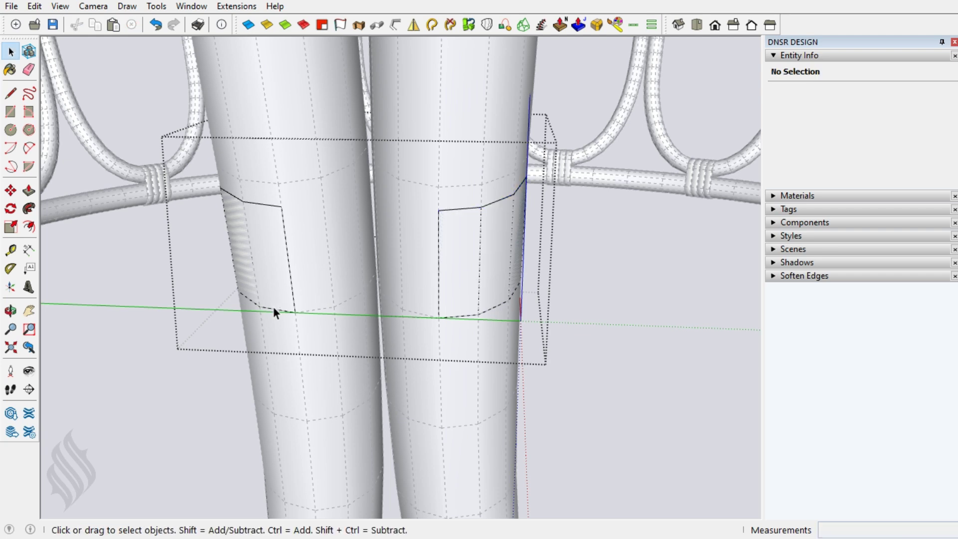
Step: Extrude both end curves downward 0,6 cm, then hide the rest of the model
left_click(281, 310)
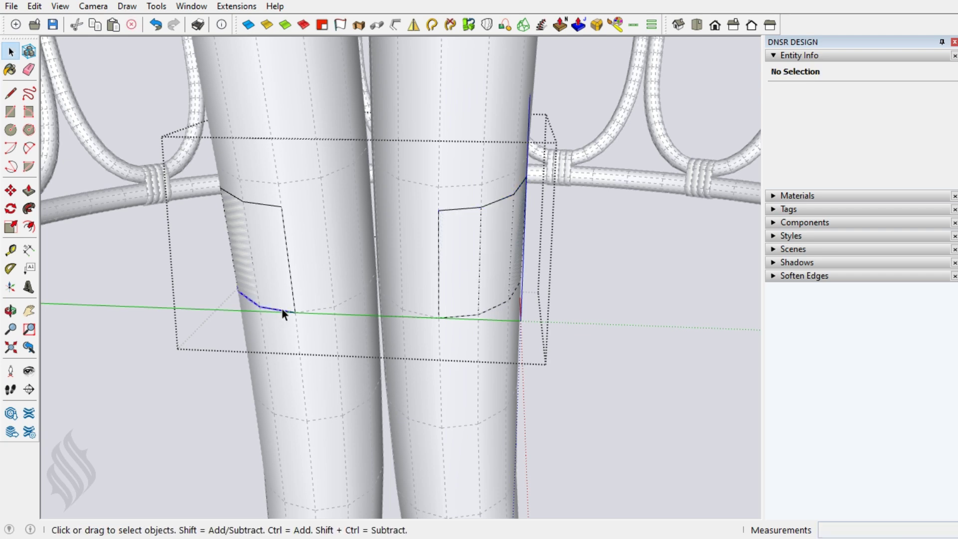
left_click(358, 23)
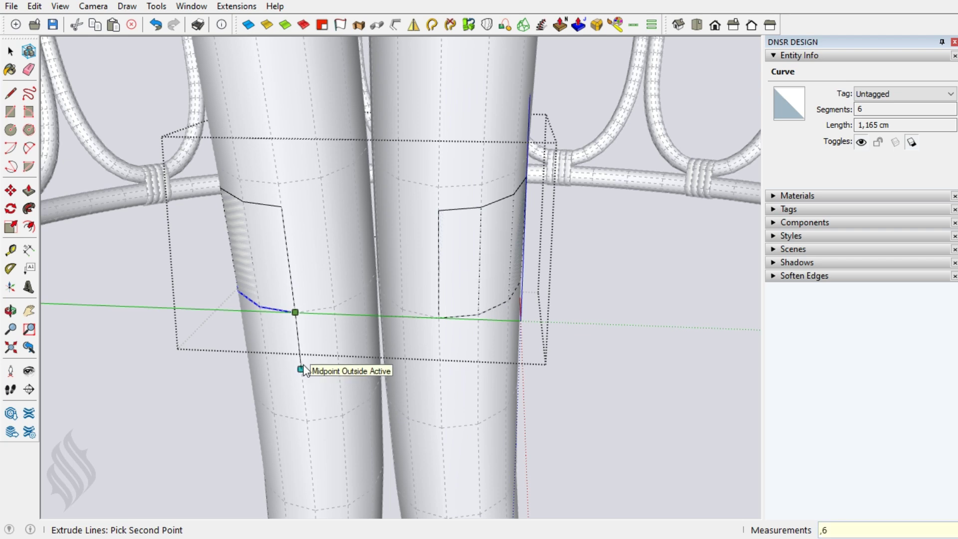
key("Return")
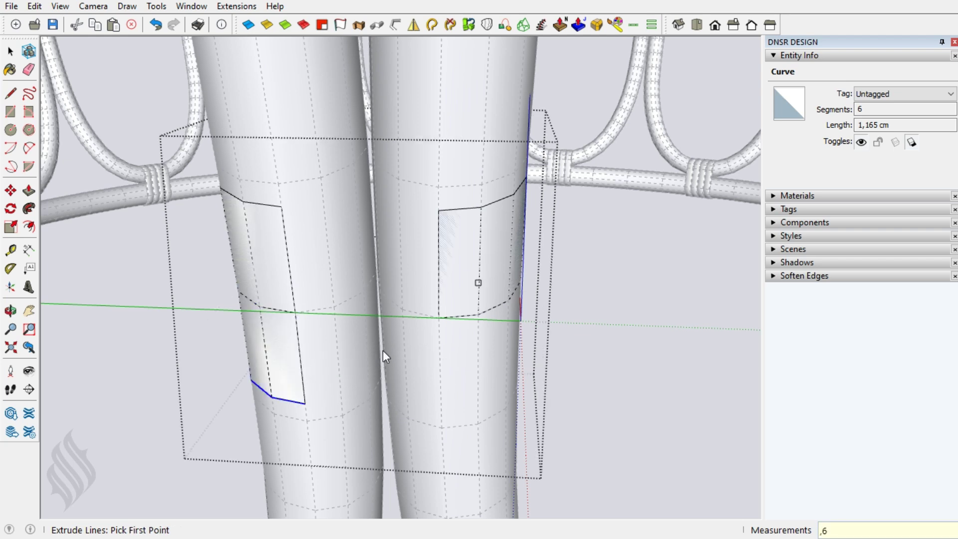
key("space")
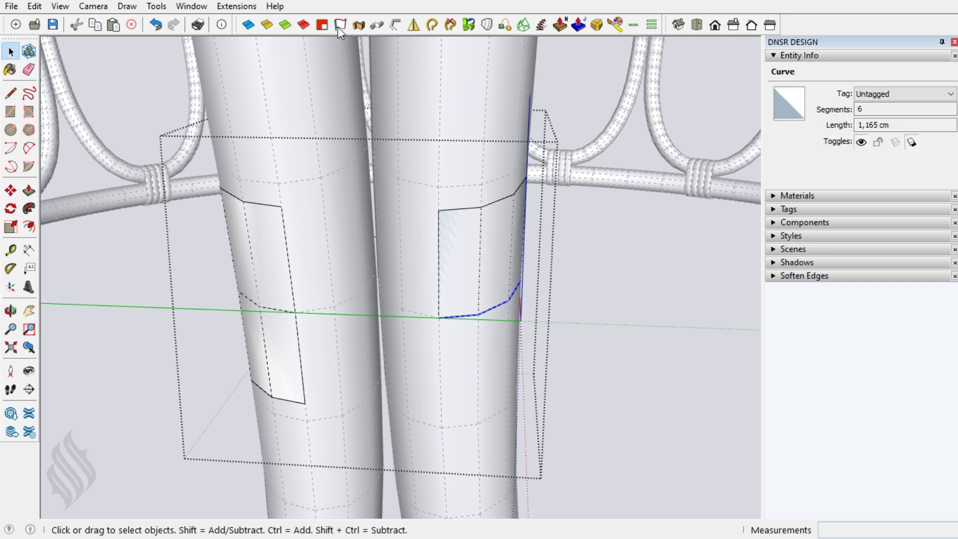
left_click(339, 25)
left_click(439, 319)
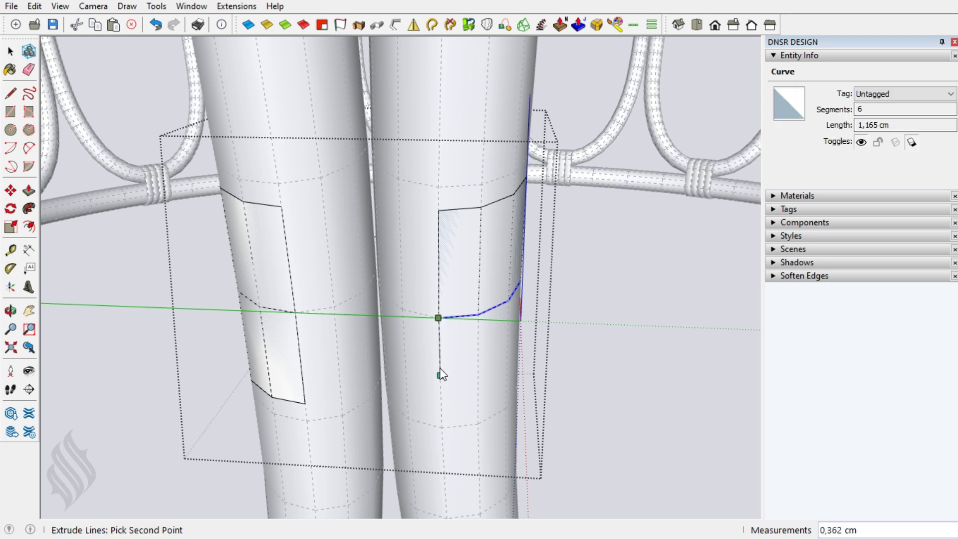
type(",6")
left_click(440, 374)
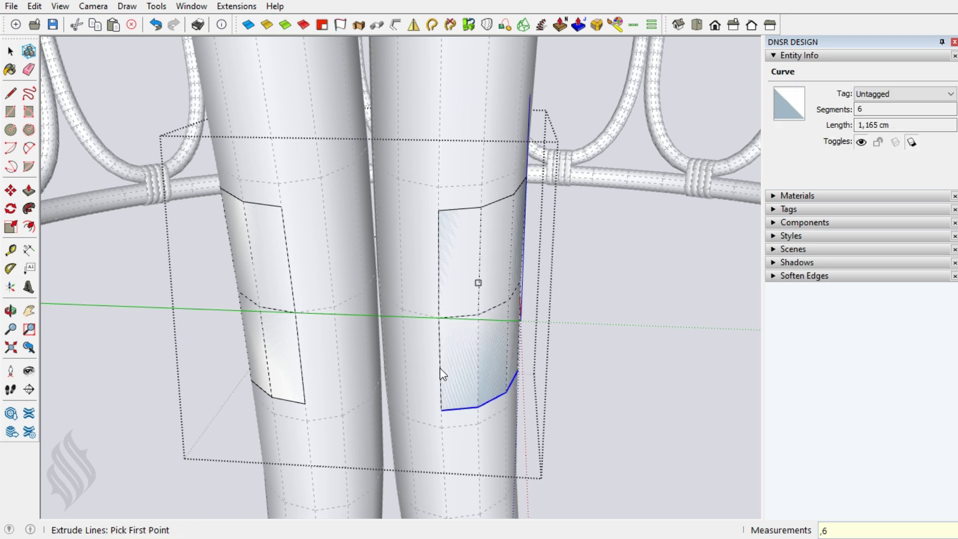
key("space")
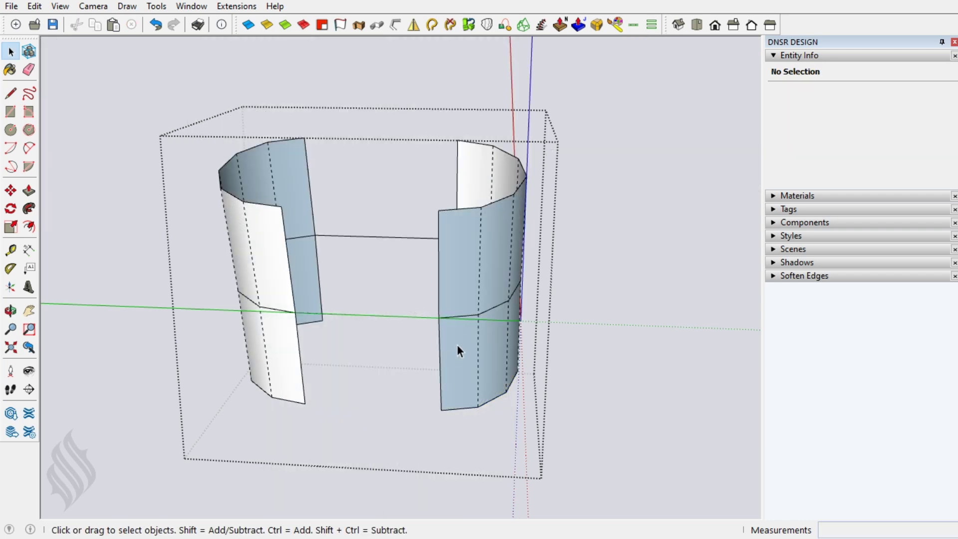
Step: Copy the right band's bottom curve upward and top curve downward to divide its wall
left_click(459, 409)
key("m")
key("ctrl")
left_click(448, 410)
left_click(443, 368)
key("space")
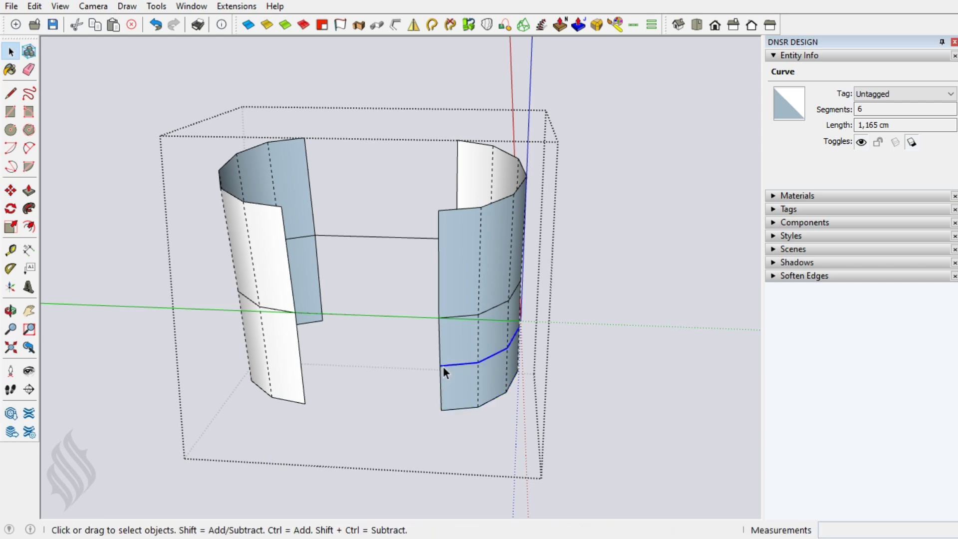
left_click(442, 209)
key("m")
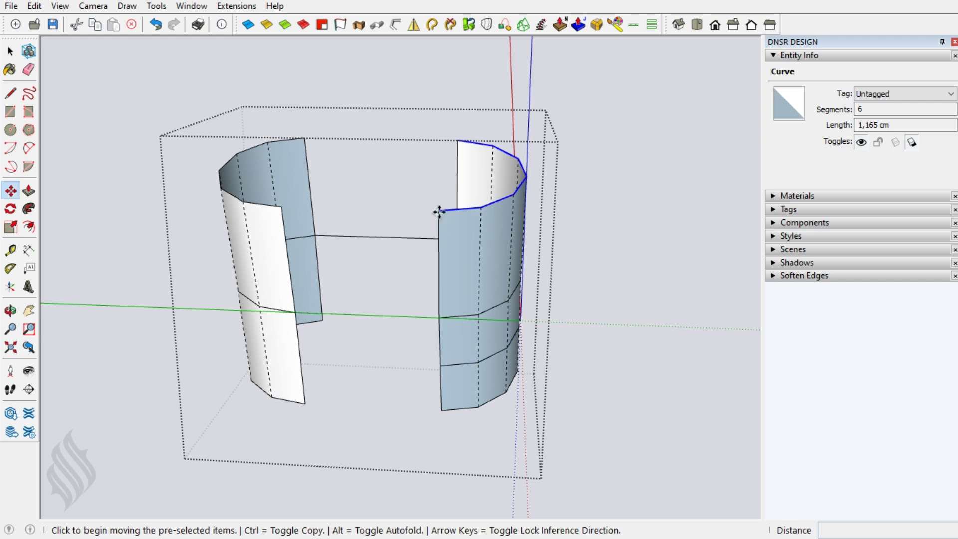
key("ctrl")
left_click(439, 211)
left_click(439, 266)
key("space")
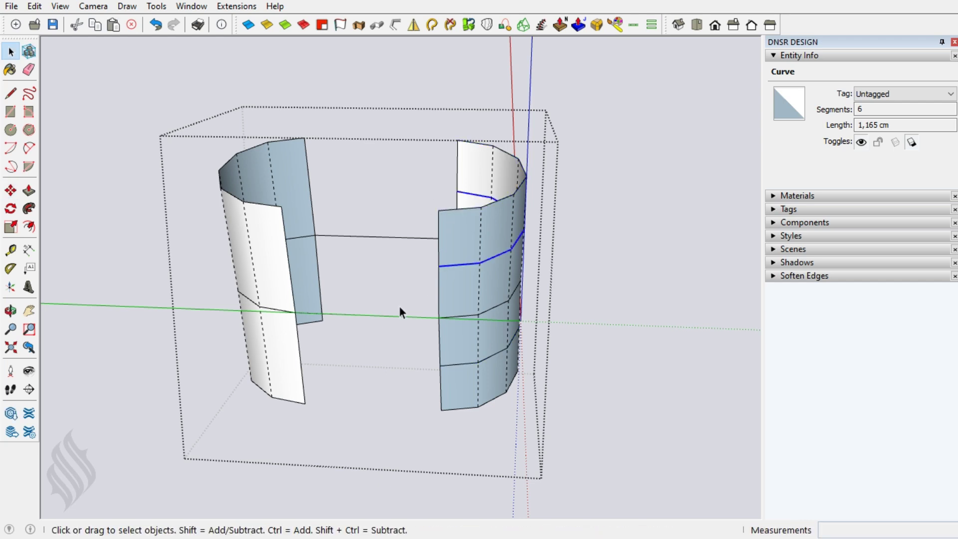
Step: Copy the left band's bottom and top curves inward to divide its wall
left_click(301, 403)
key("m")
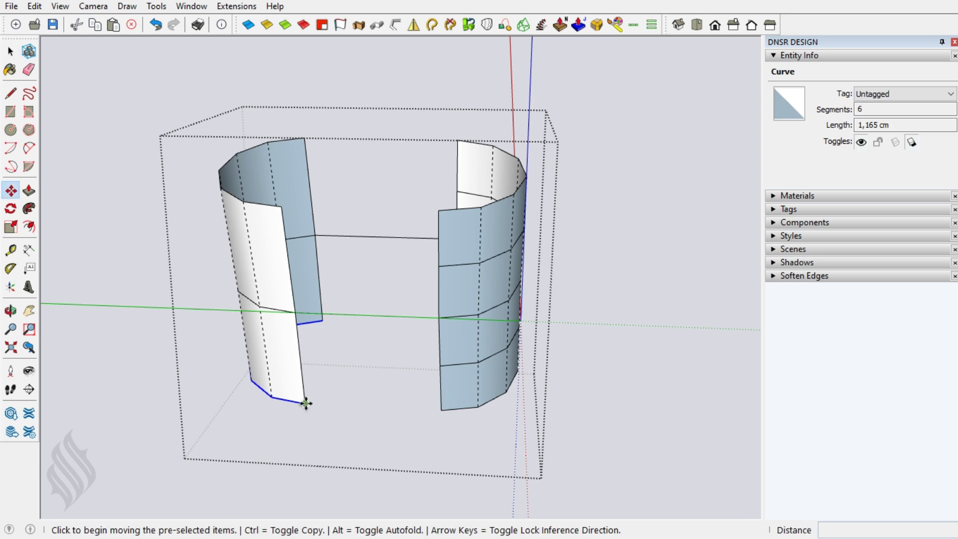
key("ctrl")
left_click(306, 402)
left_click(303, 360)
key("space")
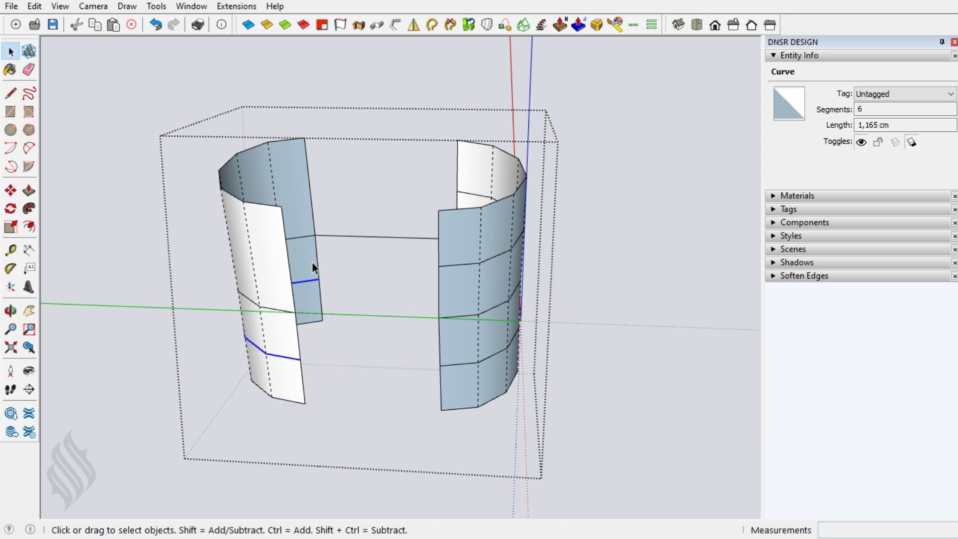
left_click(294, 141)
key("m")
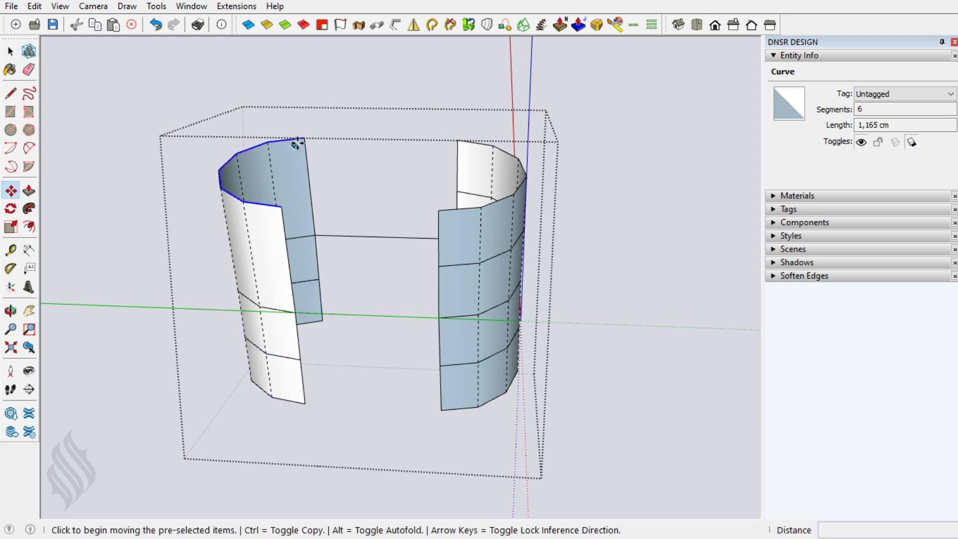
key("ctrl")
left_click(303, 139)
left_click(310, 188)
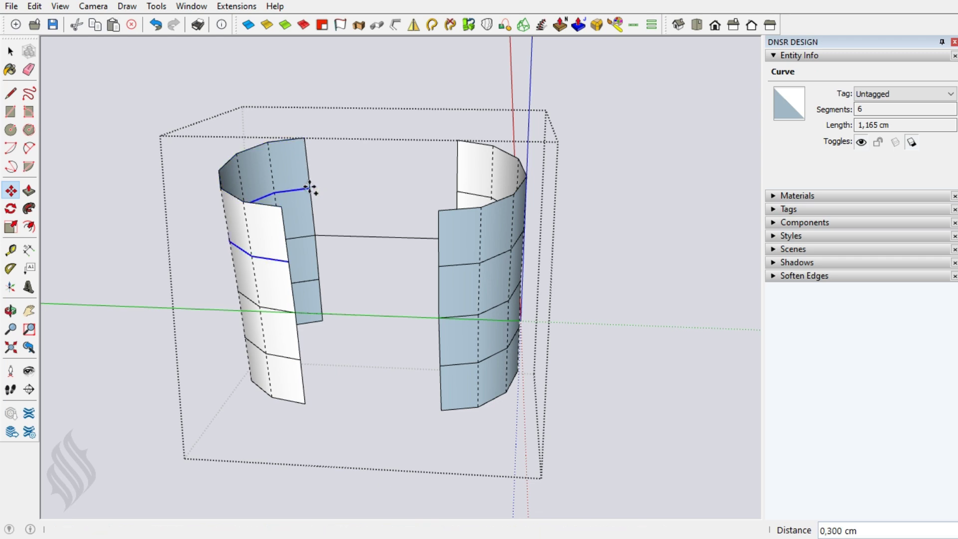
key("space")
Step: Draw lines across matching wall points, forming the front faces split into horizontal bands
key("l")
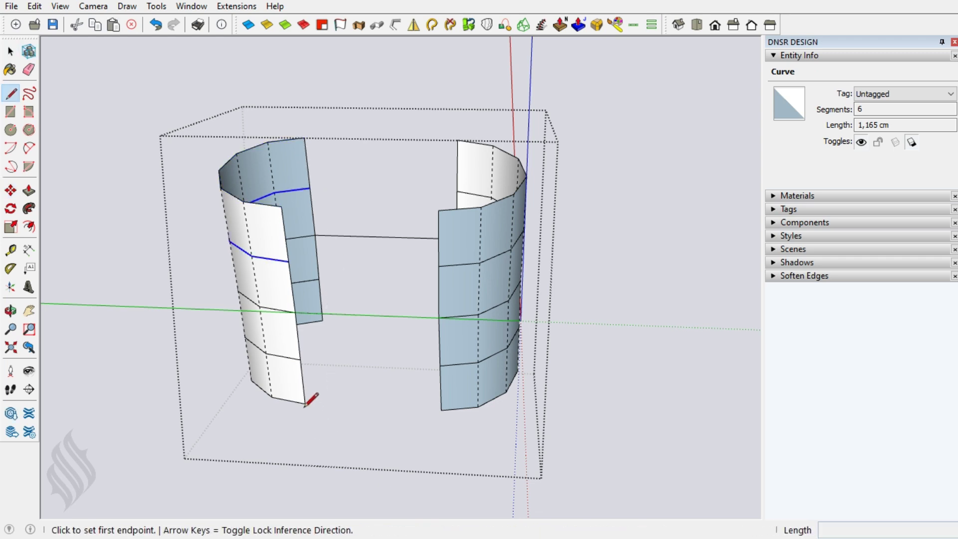
left_click(305, 403)
left_click(441, 410)
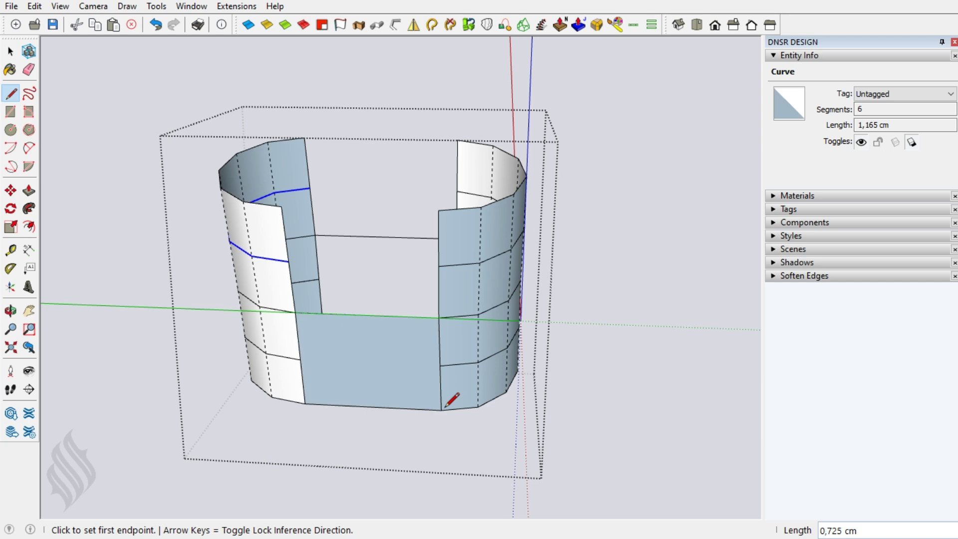
key("space")
key("l")
left_click(300, 359)
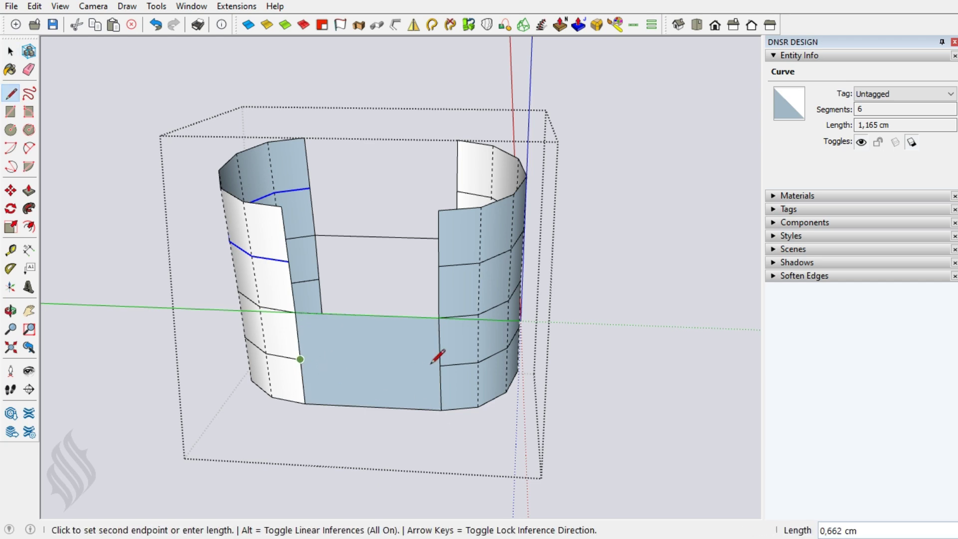
left_click(439, 366)
left_click(296, 312)
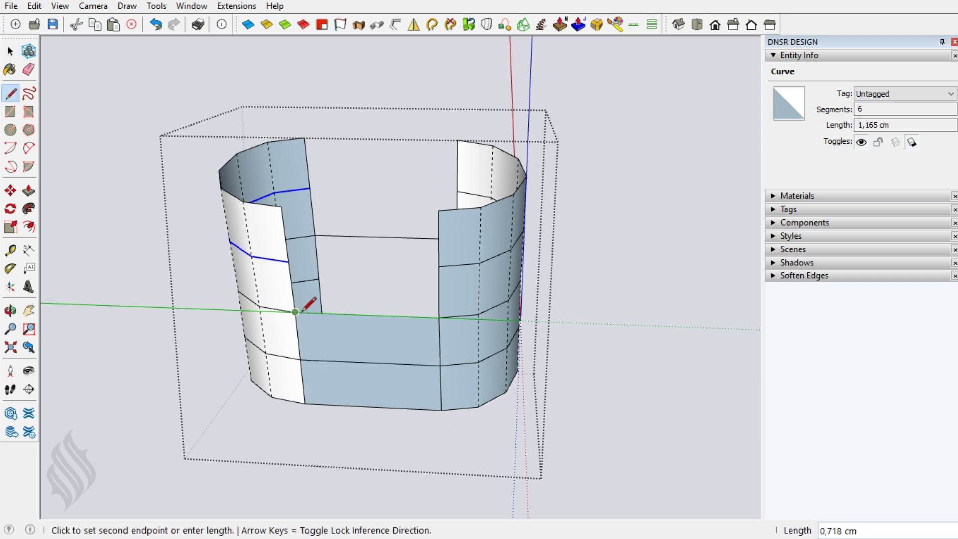
left_click(438, 318)
left_click(287, 261)
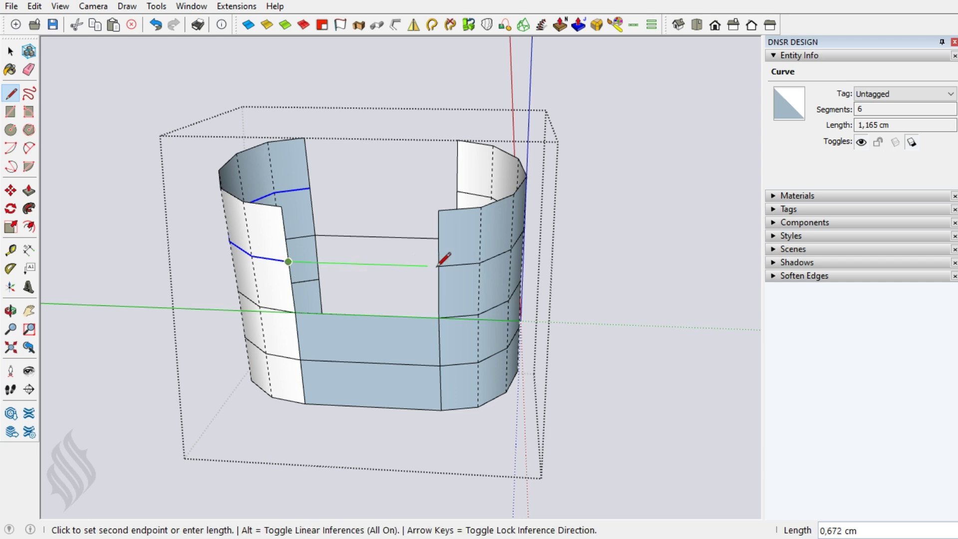
left_click(438, 265)
left_click(281, 206)
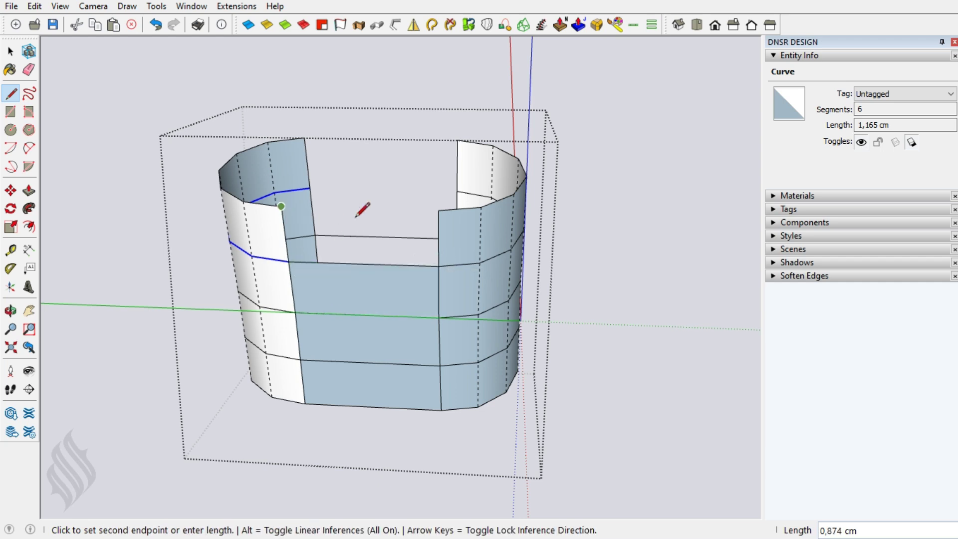
left_click(438, 211)
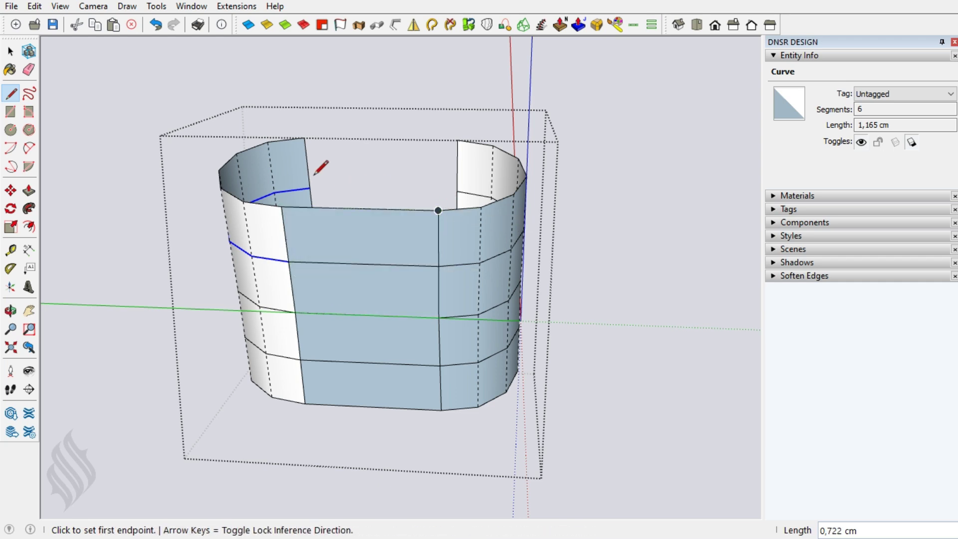
left_click(304, 137)
left_click(457, 139)
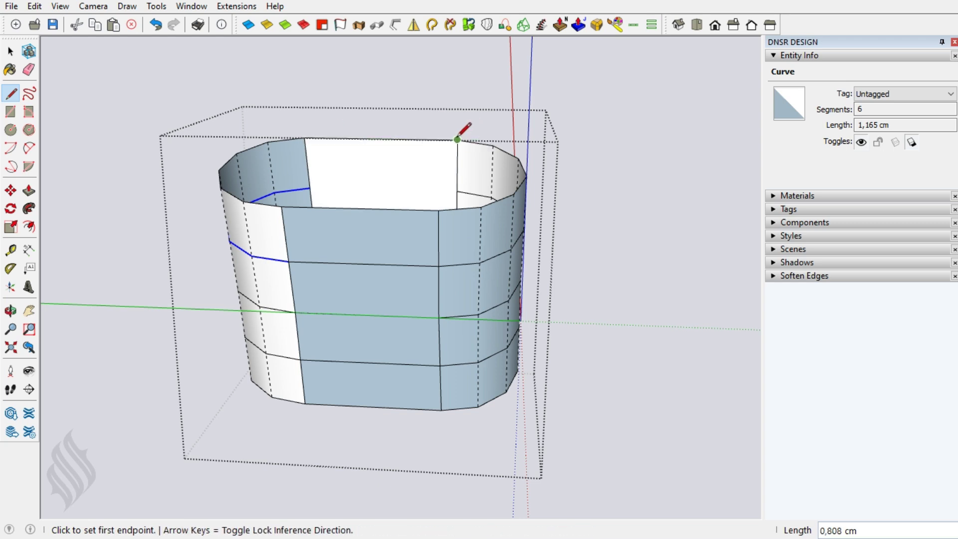
key("space")
Step: Draw three lines across the back wall to fill and split the back faces
middle_click_drag(454, 161, 460, 317)
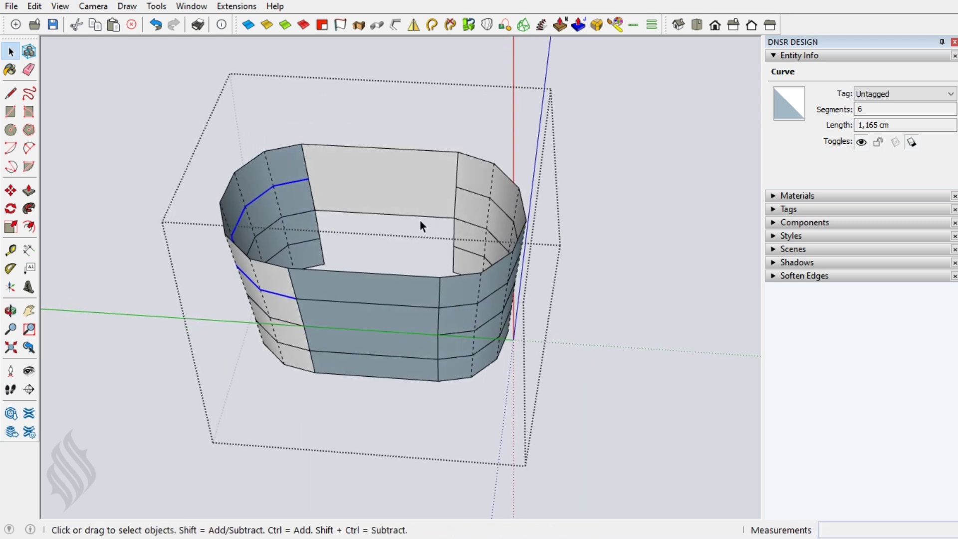
key("l")
left_click(308, 178)
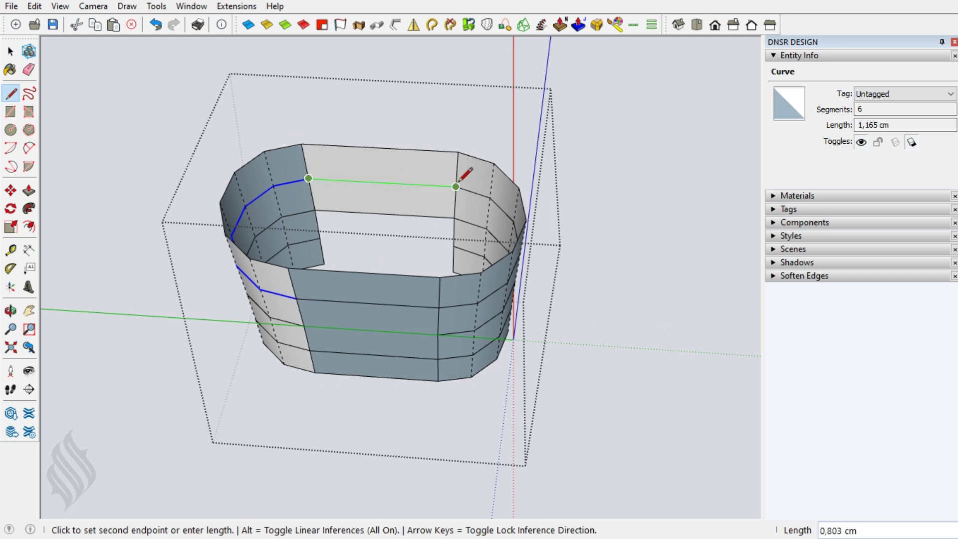
left_click(455, 187)
left_click(321, 251)
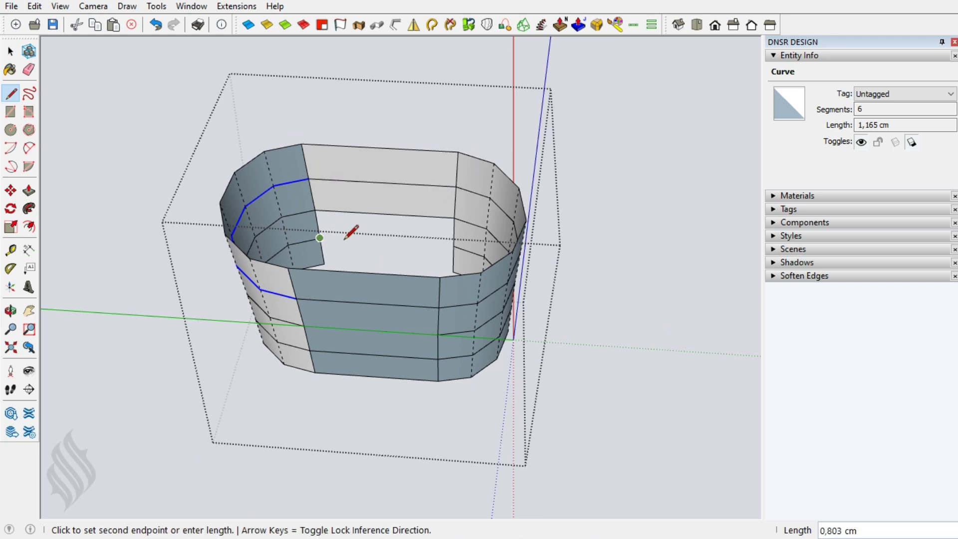
left_click(453, 246)
left_click(323, 264)
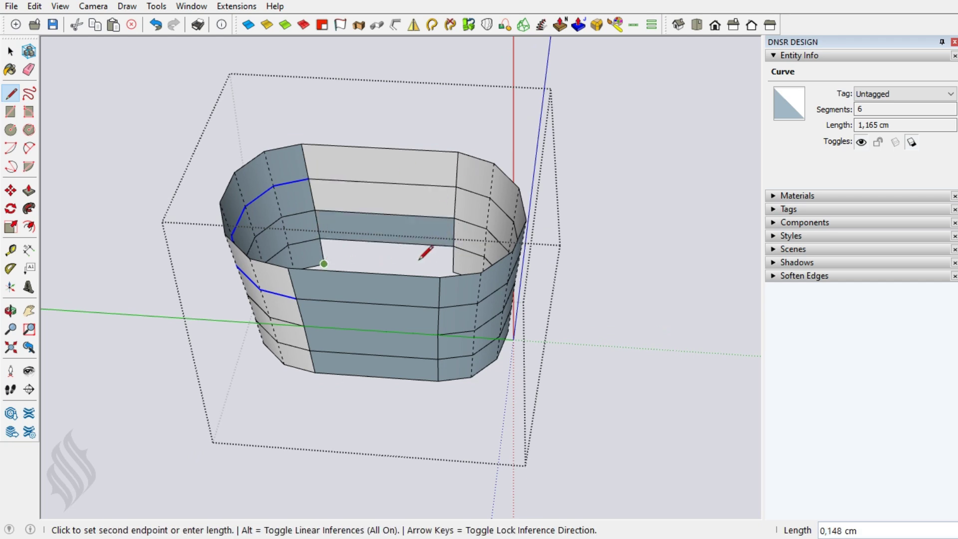
left_click(453, 272)
key("space")
Step: Orient all faces outward and soften and smooth the vertical seam edges
right_click(421, 230)
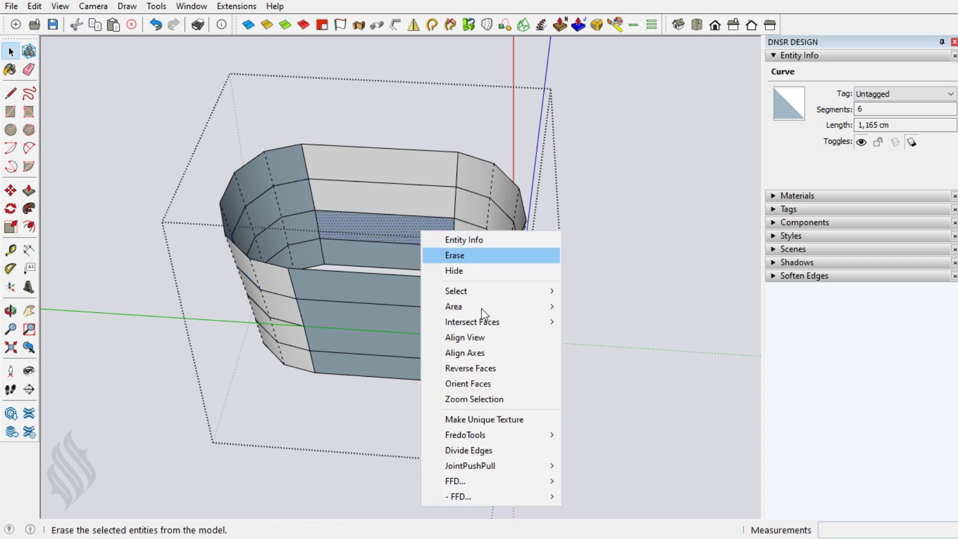
left_click(469, 383)
left_click(438, 302)
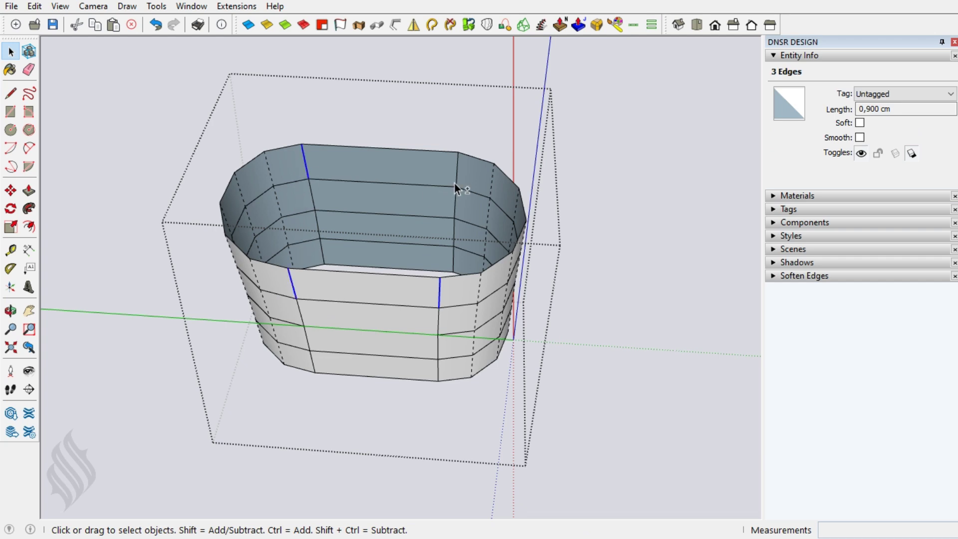
left_click(651, 24)
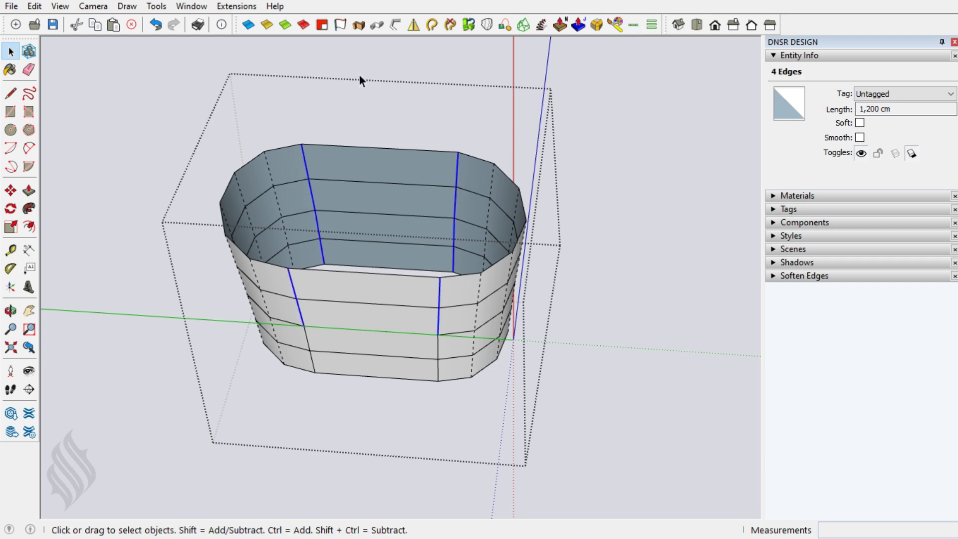
left_click(285, 25)
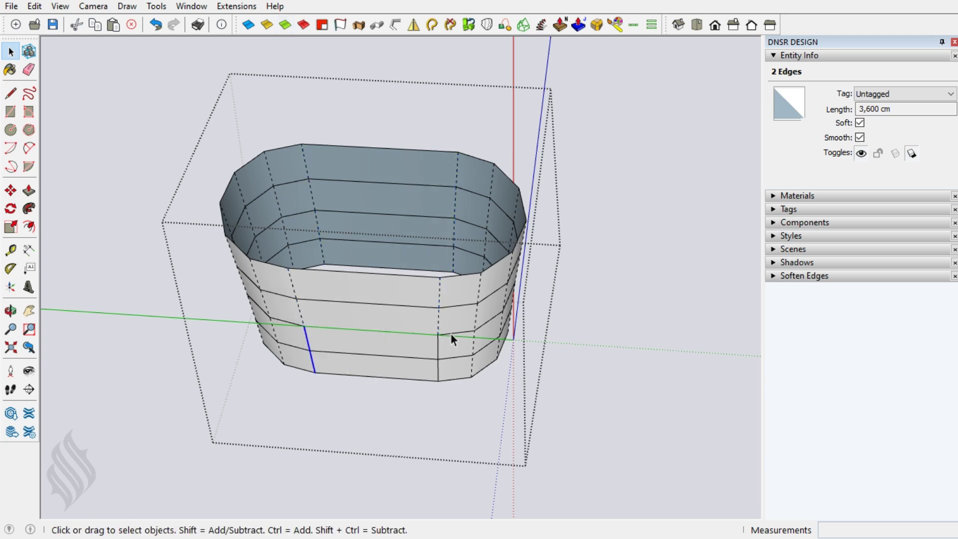
left_click(438, 352, "shift")
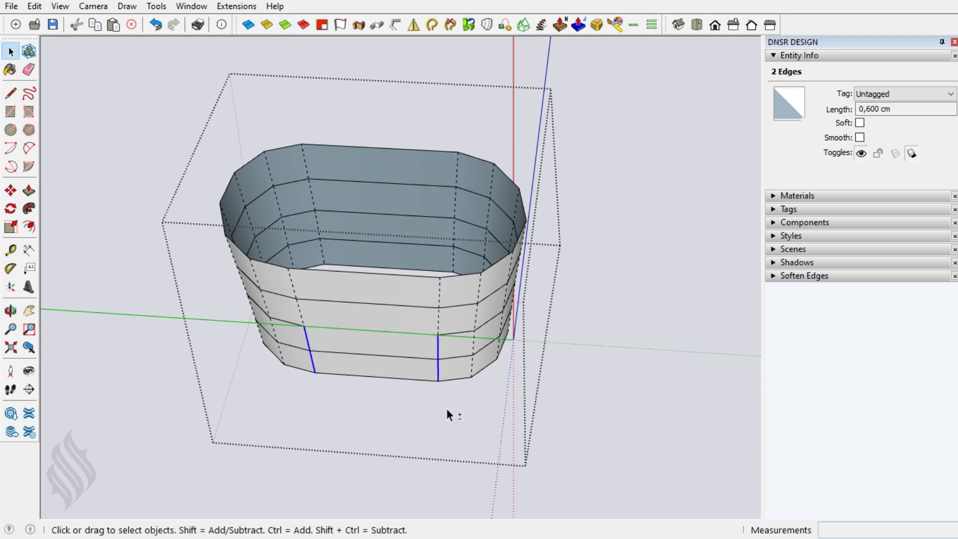
left_click(287, 25)
key("alt+h")
Step: Select alternating horizontal bands and start Joint Push Pull on them
left_click(349, 319)
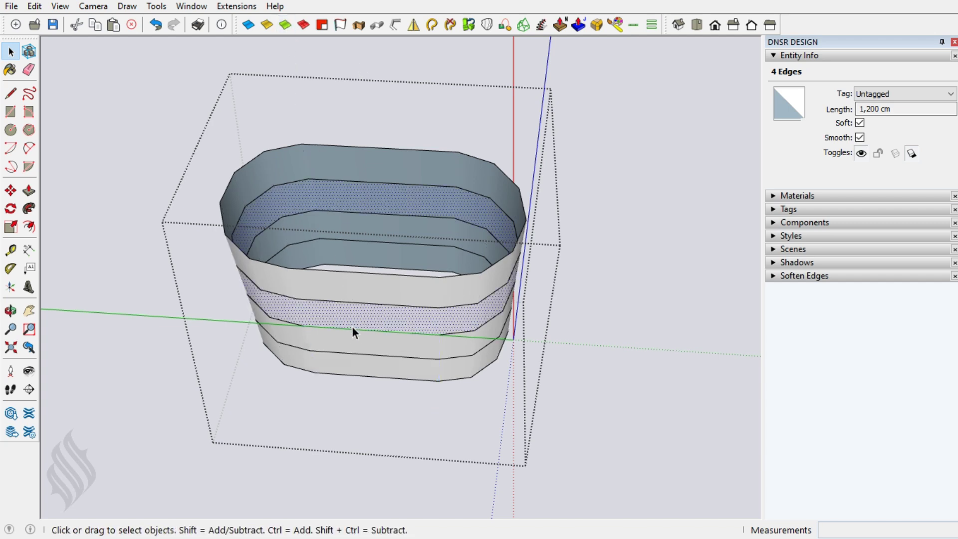
left_click(357, 366, "ctrl")
left_click(578, 24)
left_click(397, 344)
type(",05")
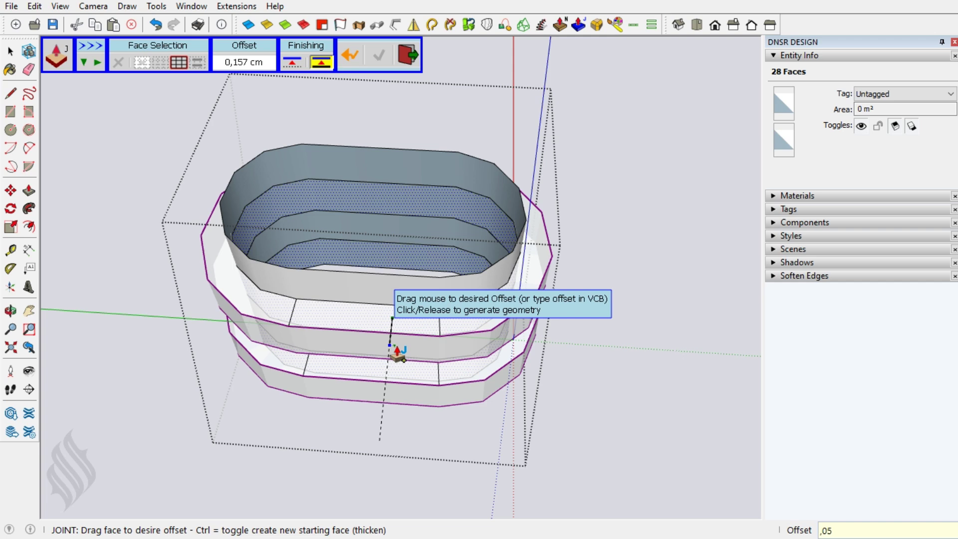
Step: Thicken the selected bands 0,05 cm and round their edges
key("Return")
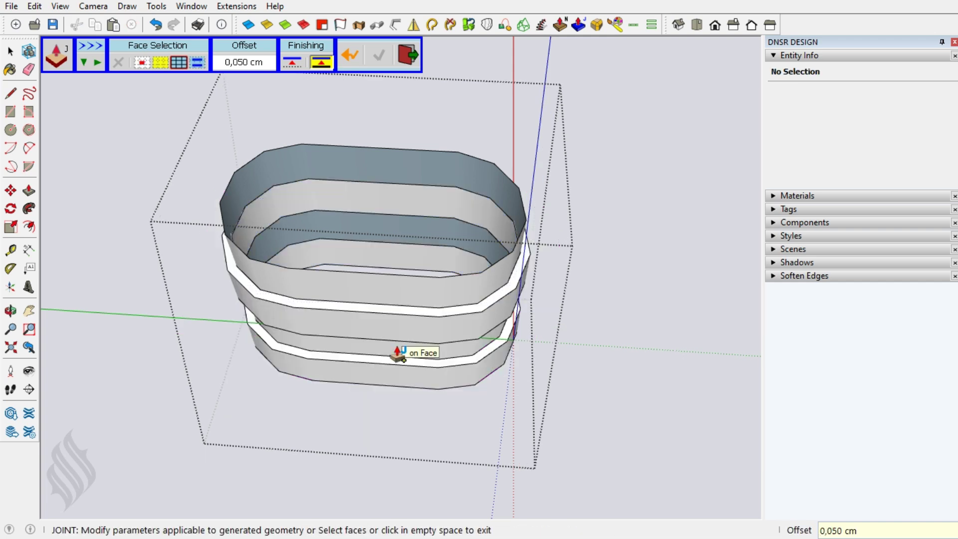
key("Escape")
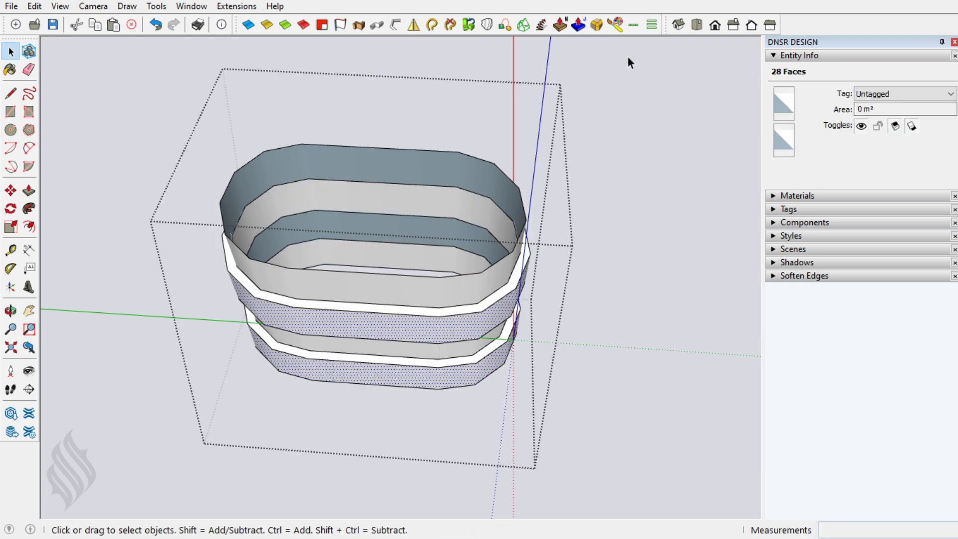
left_click(598, 26)
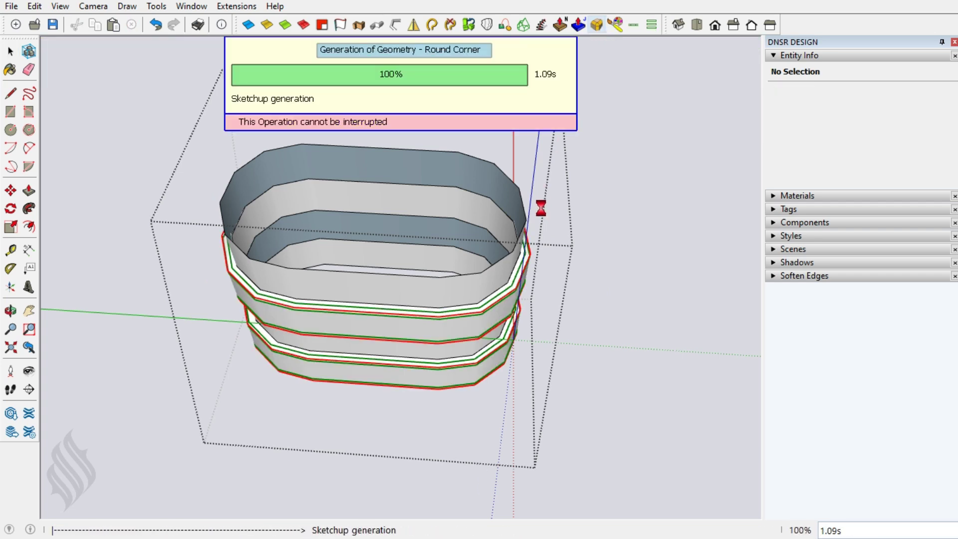
key("space")
Step: Thicken the remaining bands 0,05 cm, round their edges 0,025 cm, and close the group
left_click(415, 285)
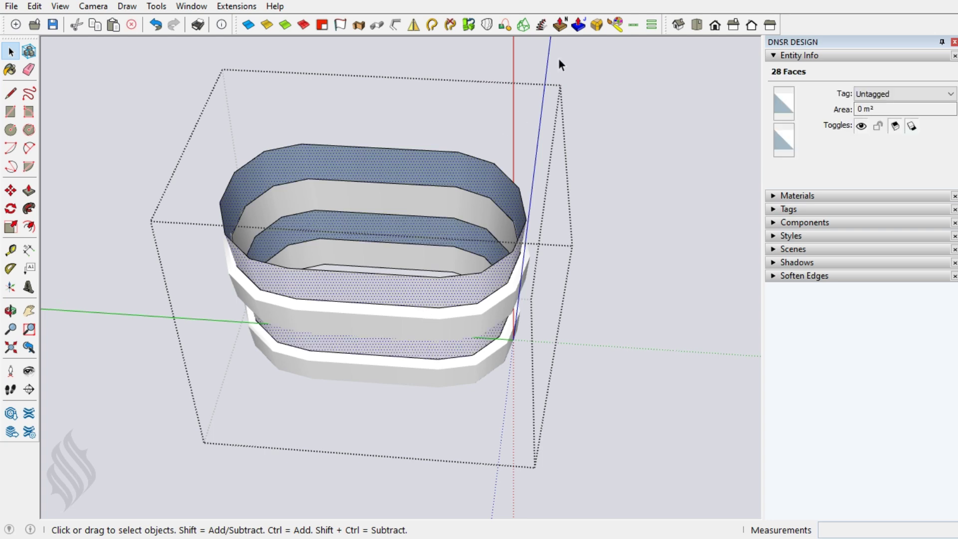
left_click(578, 24)
left_click(429, 283)
type(",05")
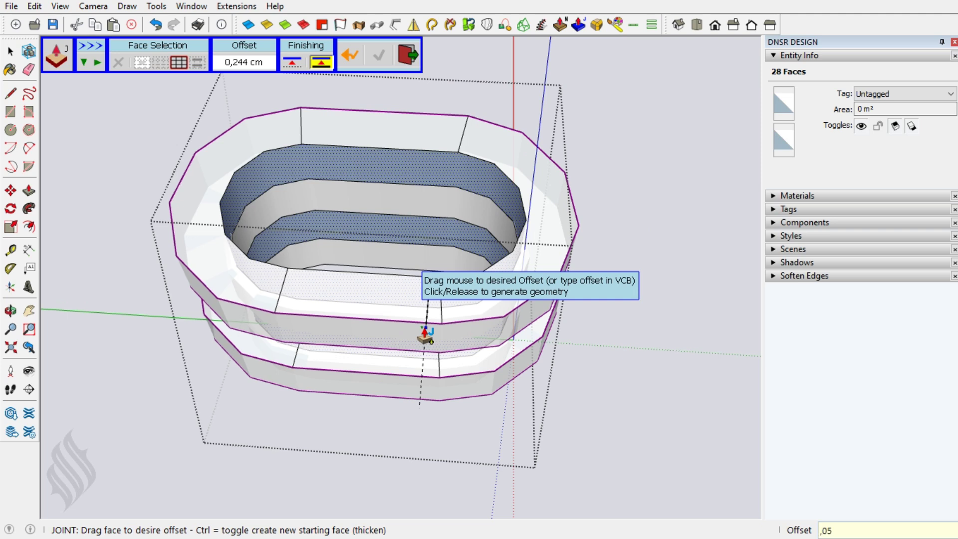
key("Return")
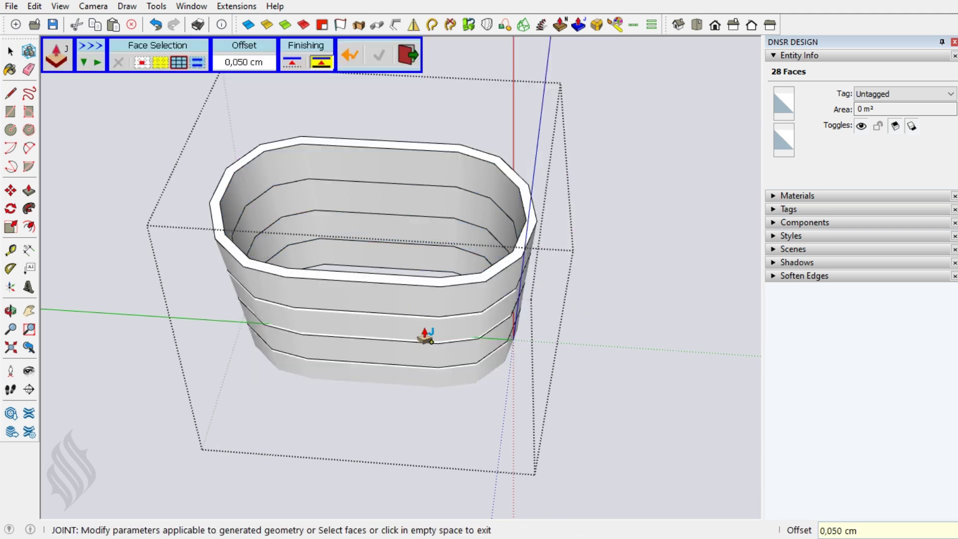
key("space")
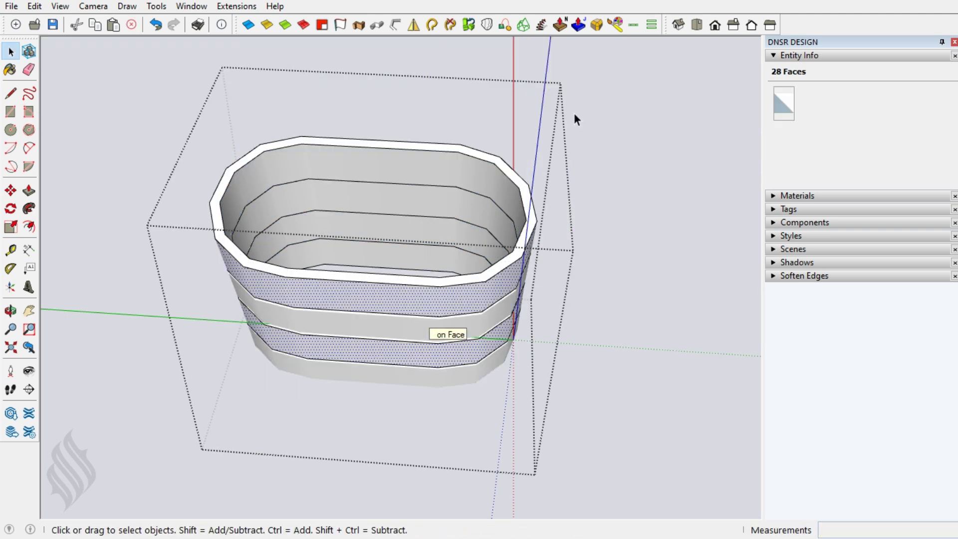
left_click(599, 25)
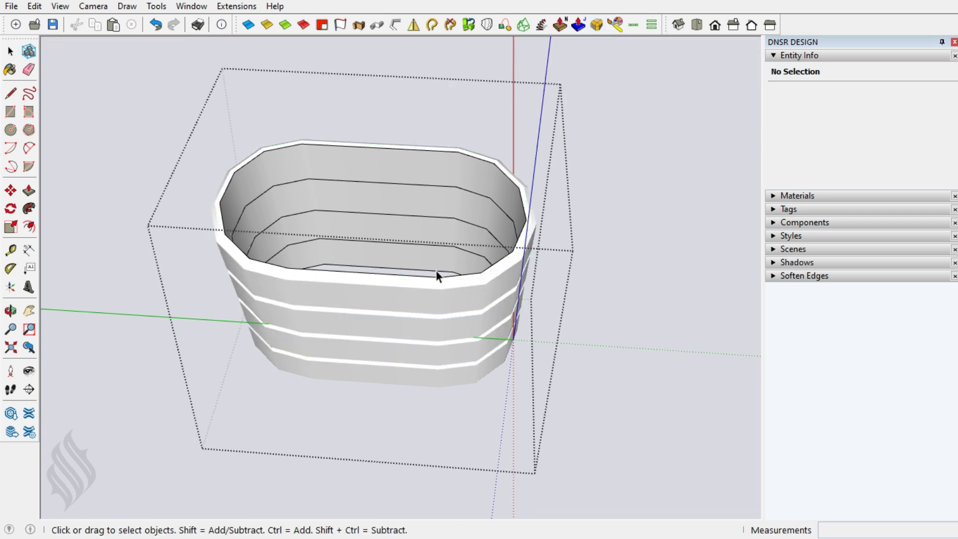
key("Escape")
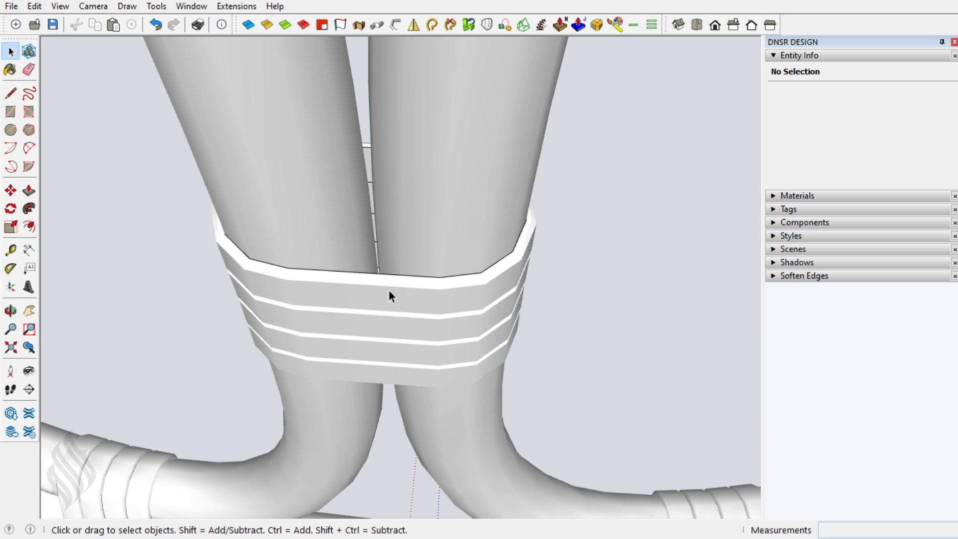
Step: Remove the binding and paste the banded wrap in place around the central tubes
left_click(389, 295)
left_click(285, 25)
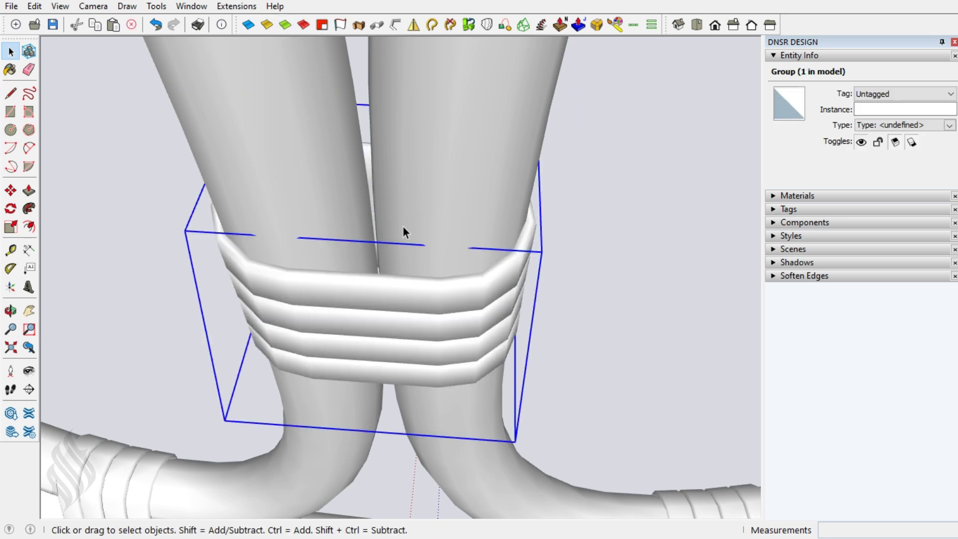
key("Delete")
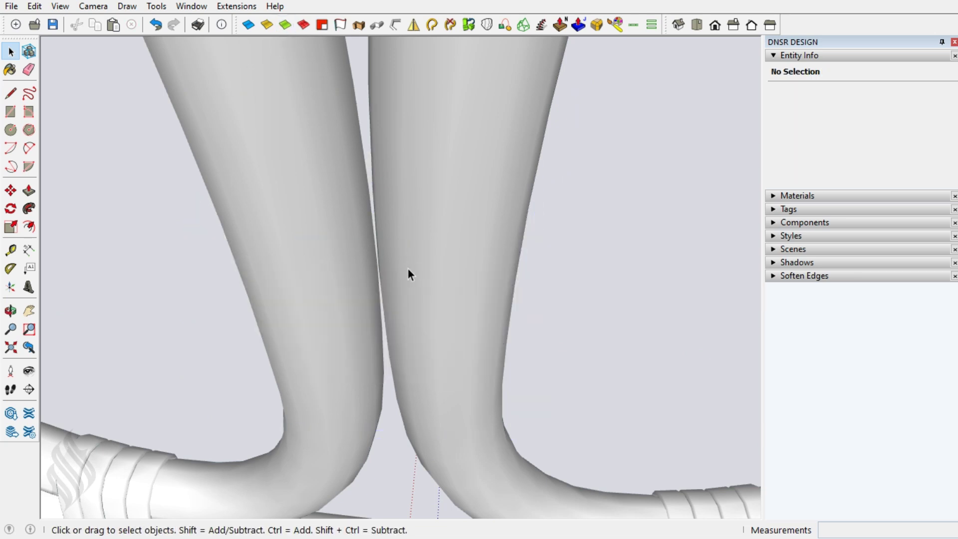
left_click(408, 270)
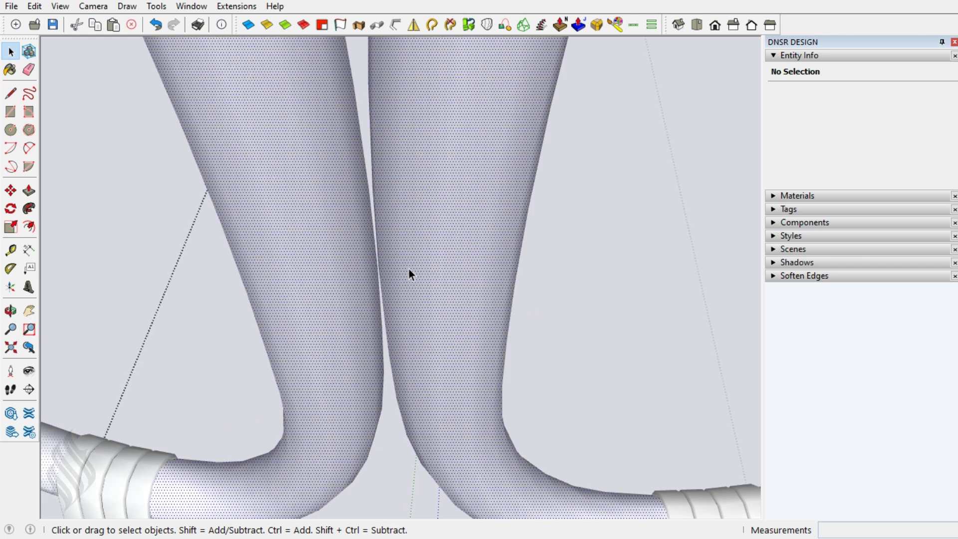
left_click(34, 6)
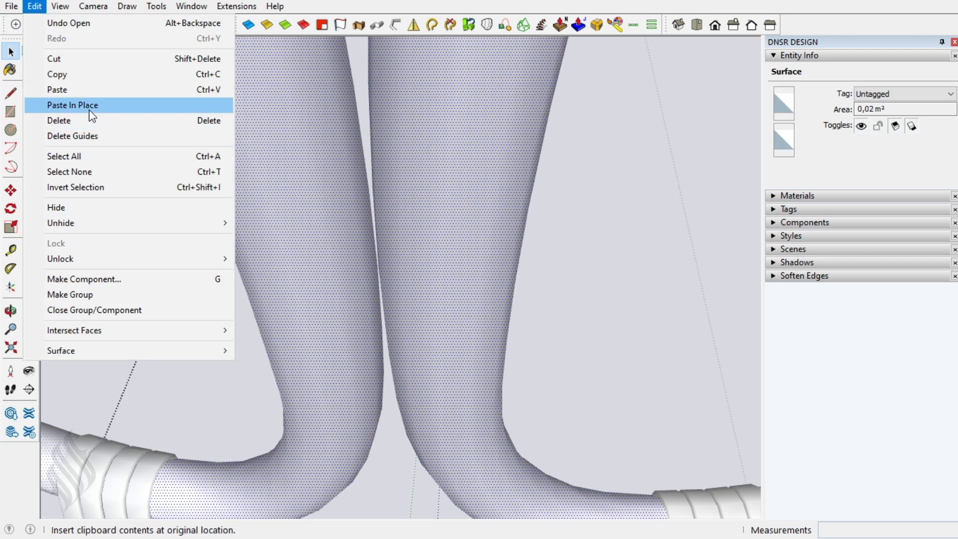
left_click(124, 105)
key("ctrl+t")
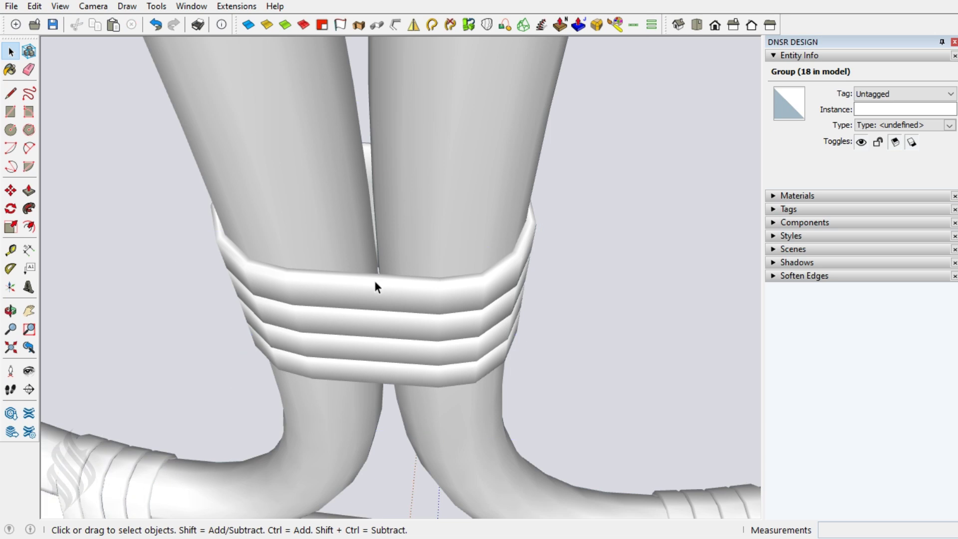
Step: Zoom out and back in to inspect the wrap at the tube joint
scroll(377, 287, "down", 2)
scroll(379, 302, "down", 3)
scroll(379, 310, "down", 3)
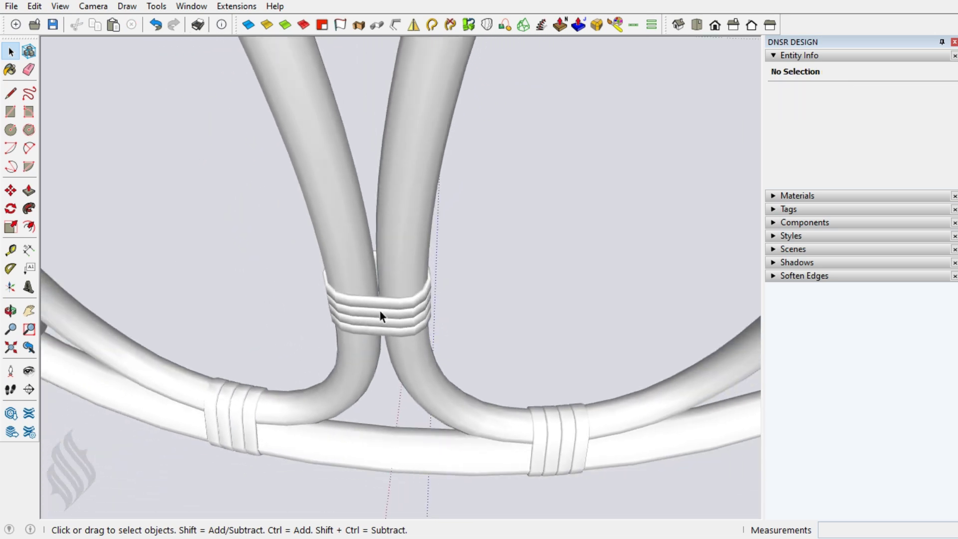
scroll(380, 310, "down", 2)
scroll(379, 310, "down", 3)
scroll(379, 311, "down", 3)
scroll(379, 311, "down", 2)
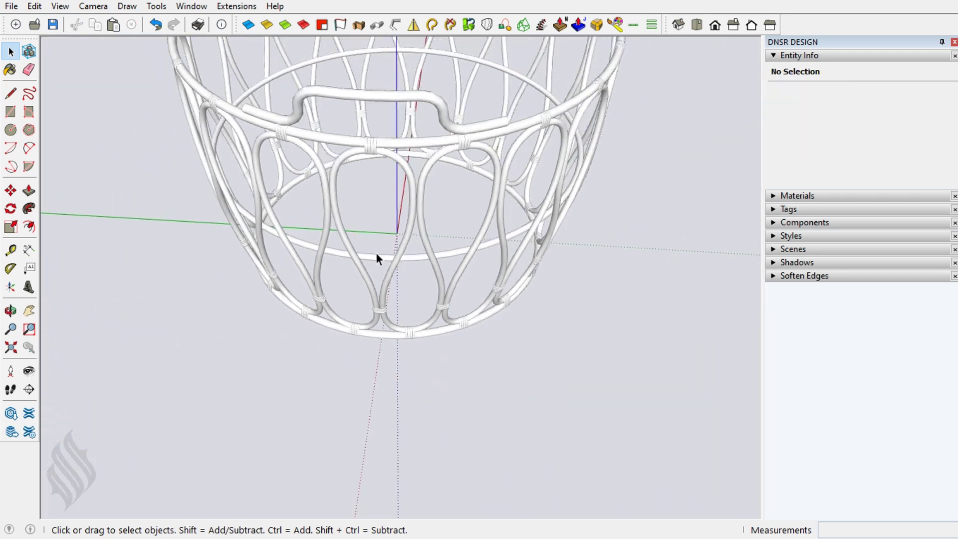
scroll(415, 203, "up", 2)
scroll(412, 186, "up", 2)
scroll(415, 203, "up", 2)
scroll(415, 206, "up", 2)
scroll(421, 212, "up", 2)
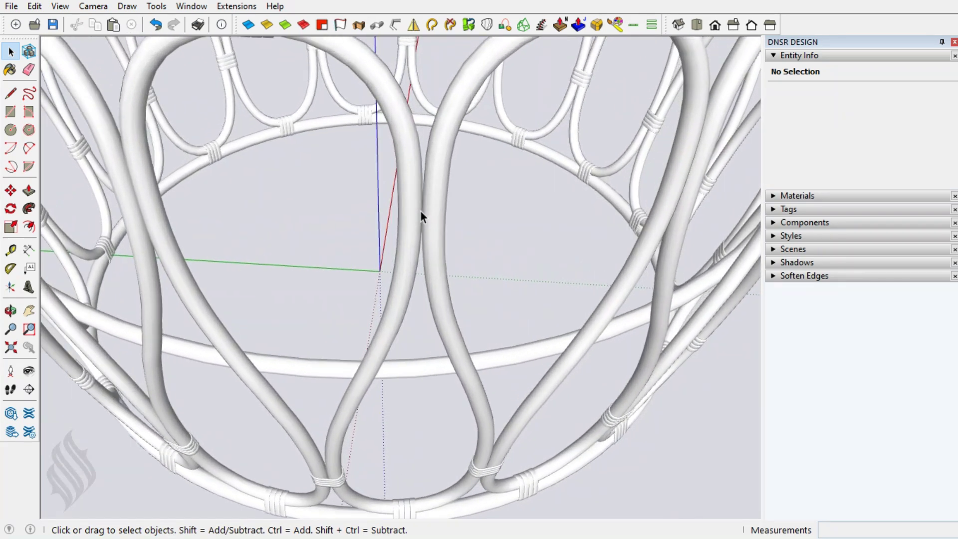
scroll(424, 217, "up", 2)
scroll(424, 214, "up", 2)
scroll(424, 222, "up", 2)
Step: Reveal hidden mesh edges and copy a cross-section ring out of the left central tube, pasted in place
key("alt+h")
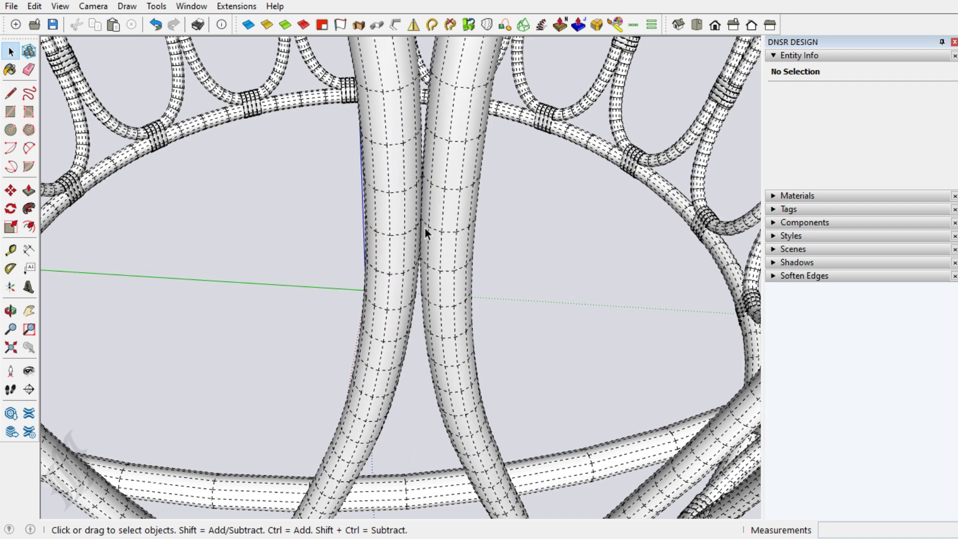
double_click(399, 235)
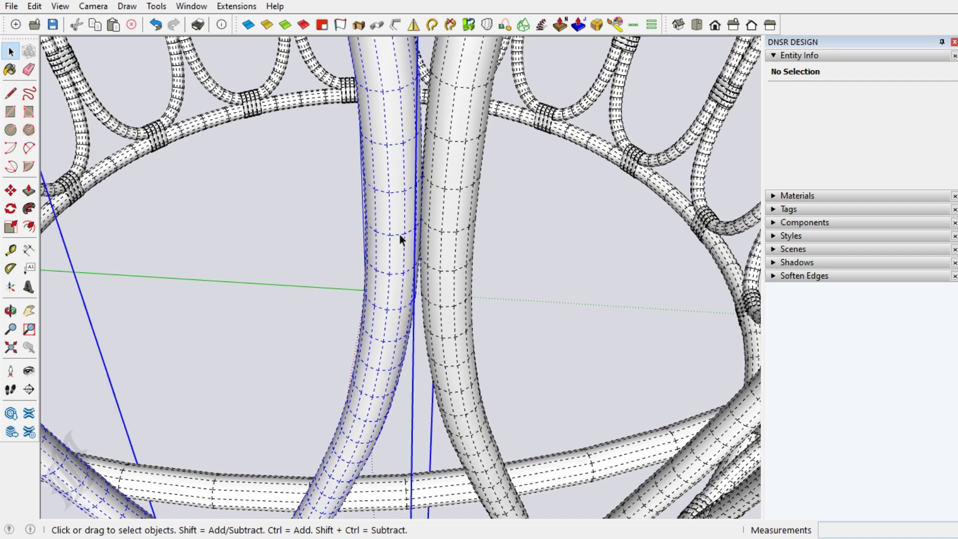
left_click(400, 234)
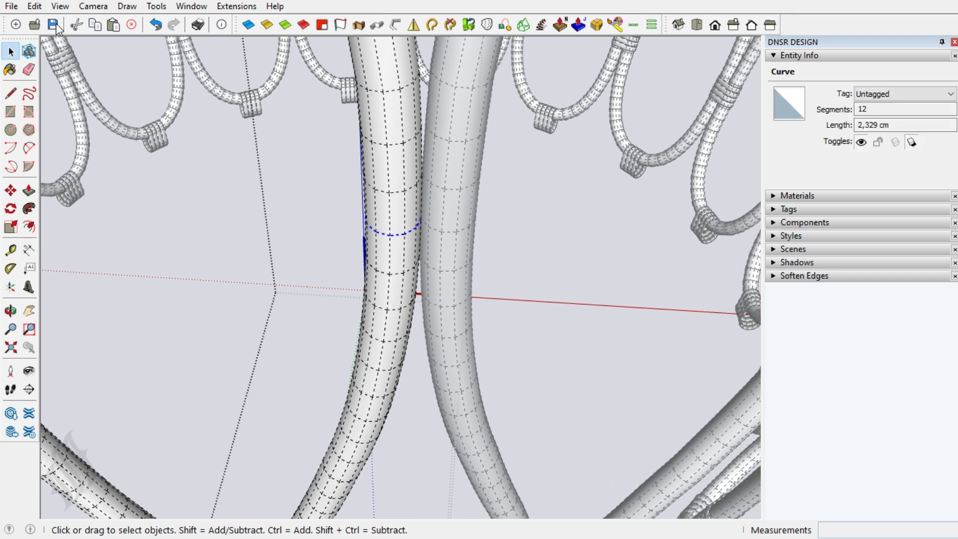
left_click(34, 6)
left_click(68, 72)
left_click(283, 153)
left_click(34, 6)
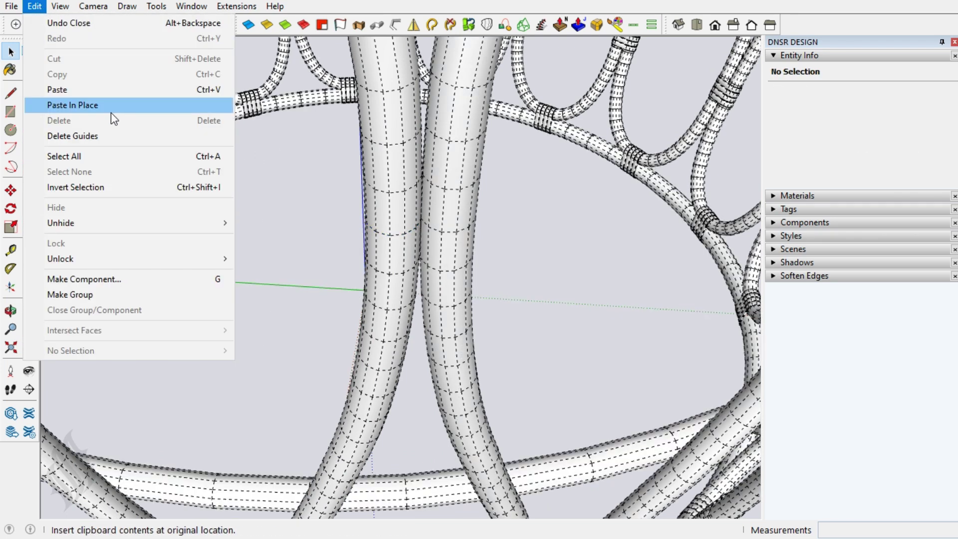
left_click(110, 111)
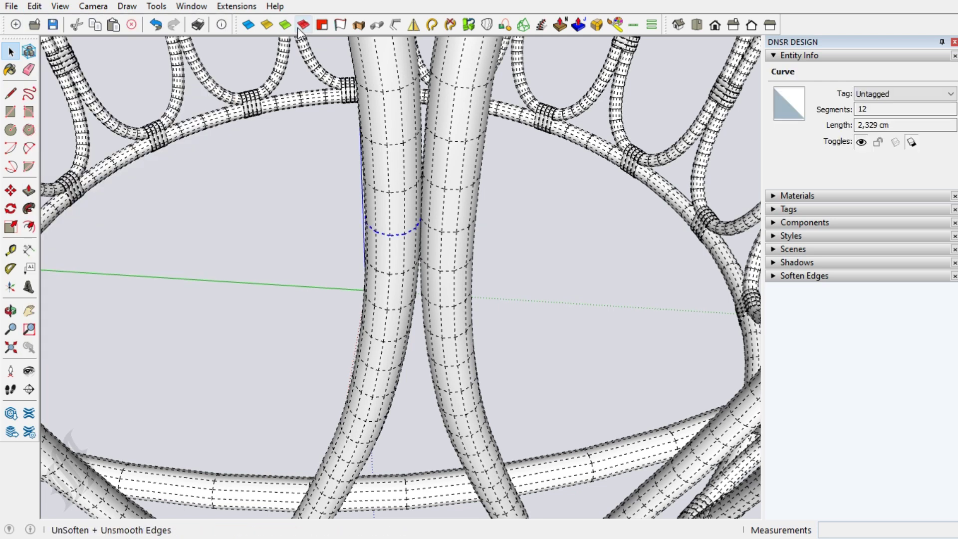
Step: Copy a cross-section ring out of the right central tube, pasted in place
double_click(446, 232)
left_click(445, 232)
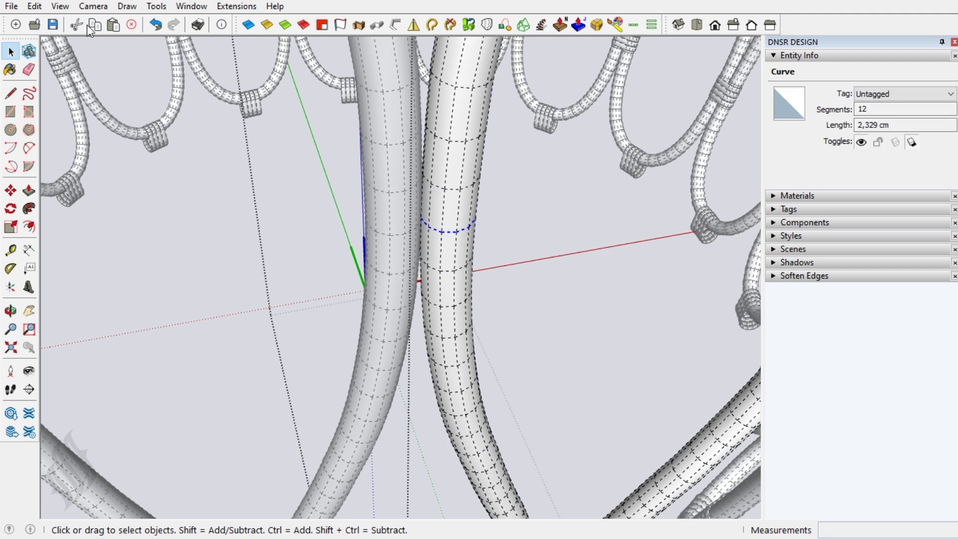
left_click(34, 6)
left_click(71, 81)
left_click(306, 181)
left_click(34, 6)
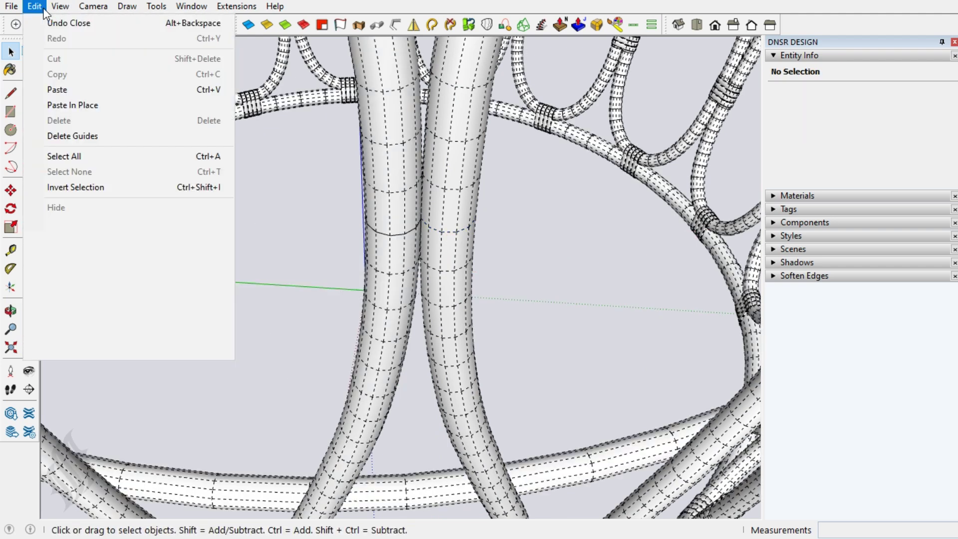
left_click(121, 103)
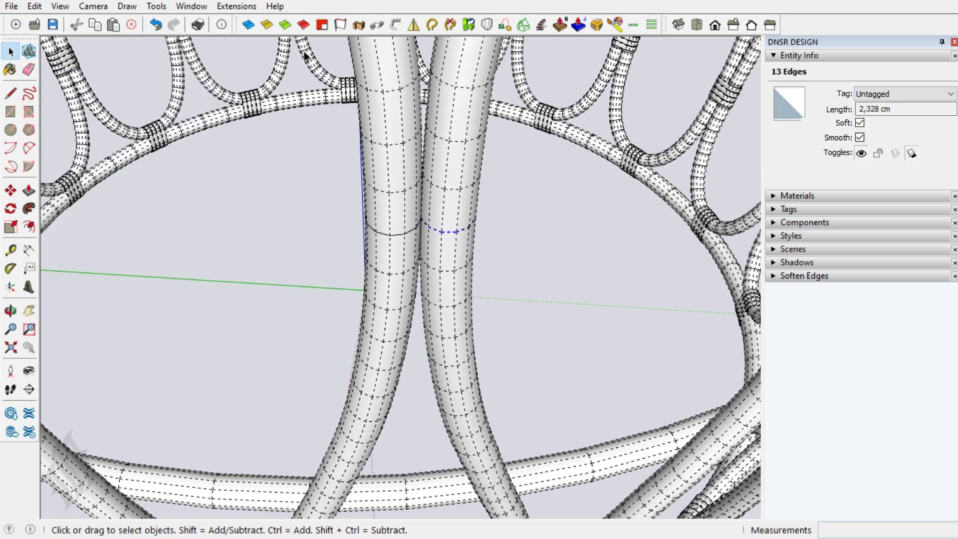
Step: Unsoften the pasted ring, group both rings, and open the ring group on its own
left_click(303, 25)
left_click(492, 216)
left_click(466, 229)
right_click(465, 230)
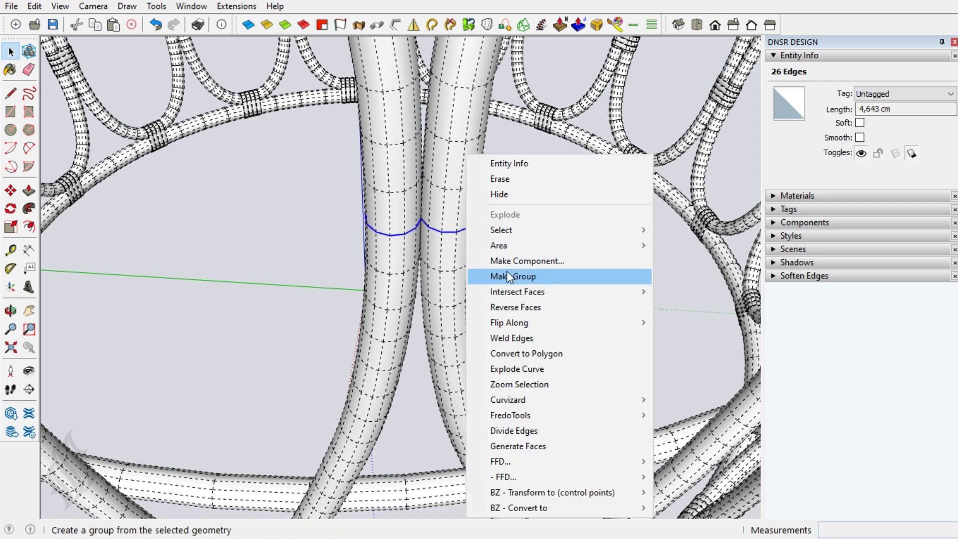
left_click(508, 275)
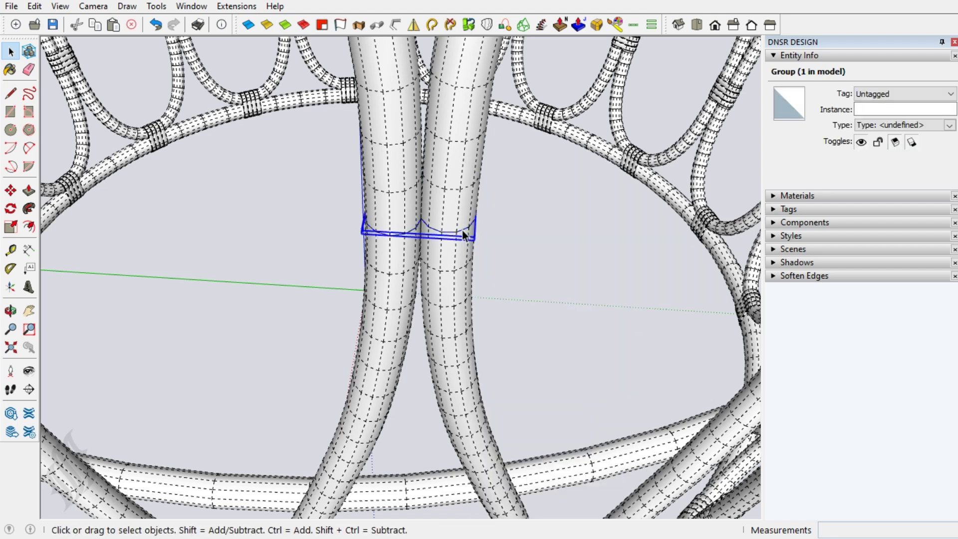
double_click(462, 229)
scroll(421, 212, "up", 2)
scroll(420, 210, "up", 2)
scroll(420, 208, "up", 2)
Step: Bridge the two rings with straight lines across their bottoms and tops
middle_click_drag(420, 208, 376, 372)
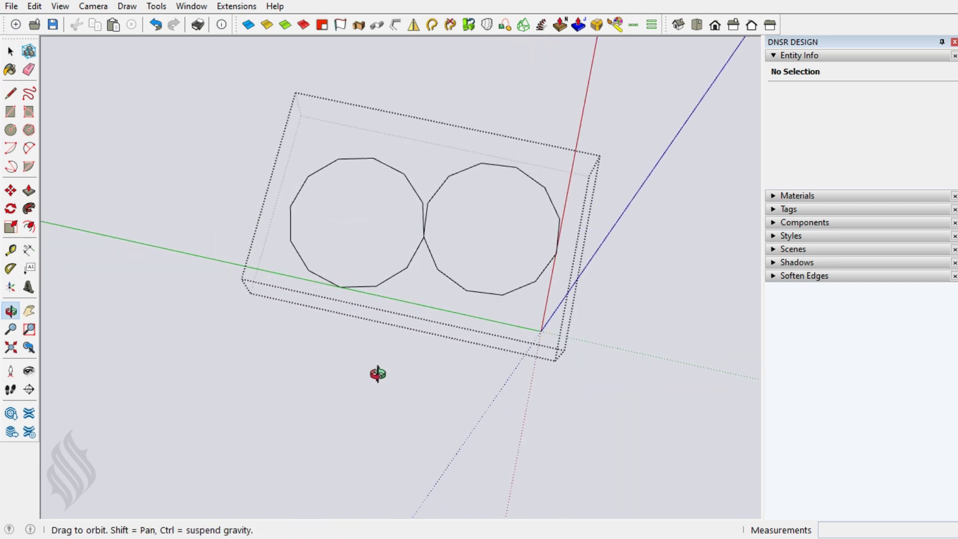
key("l")
left_click(340, 287)
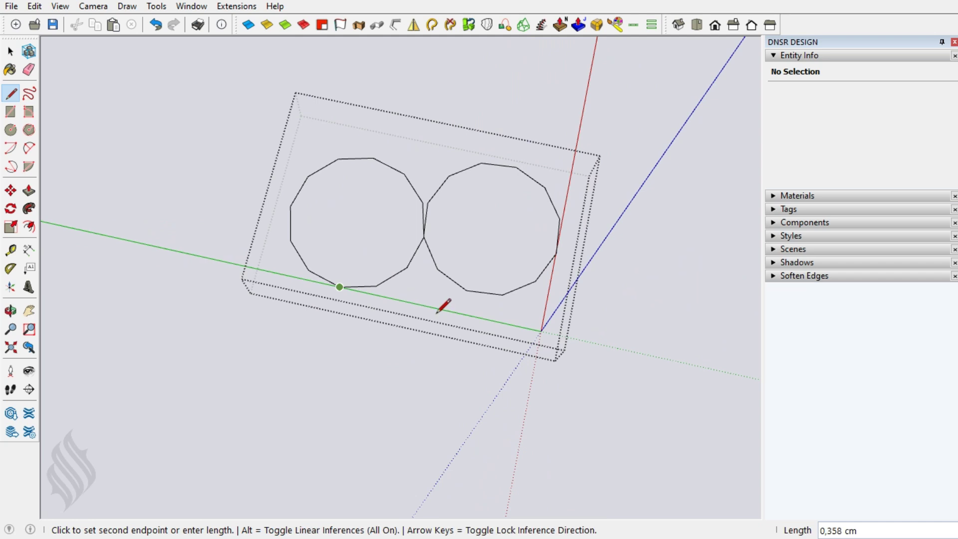
left_click(502, 295)
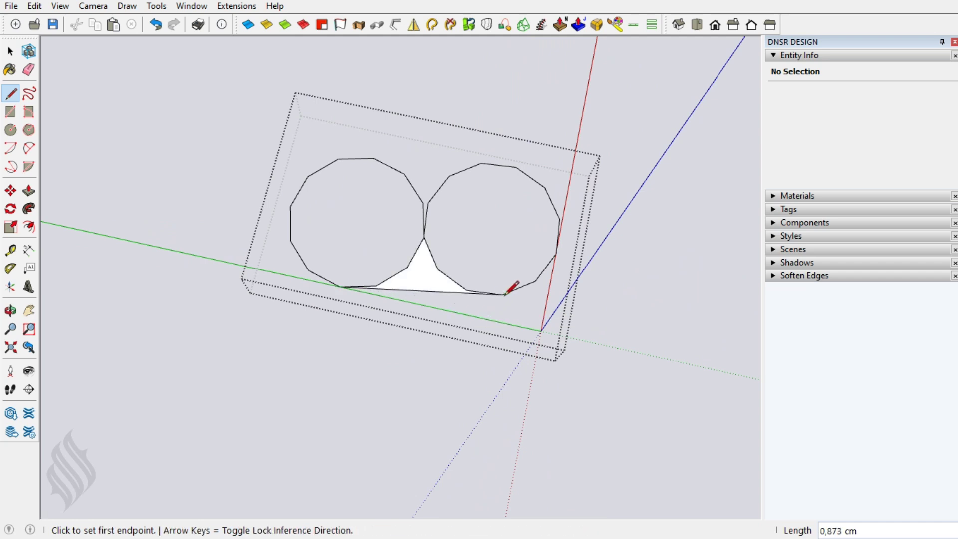
key("space")
key("l")
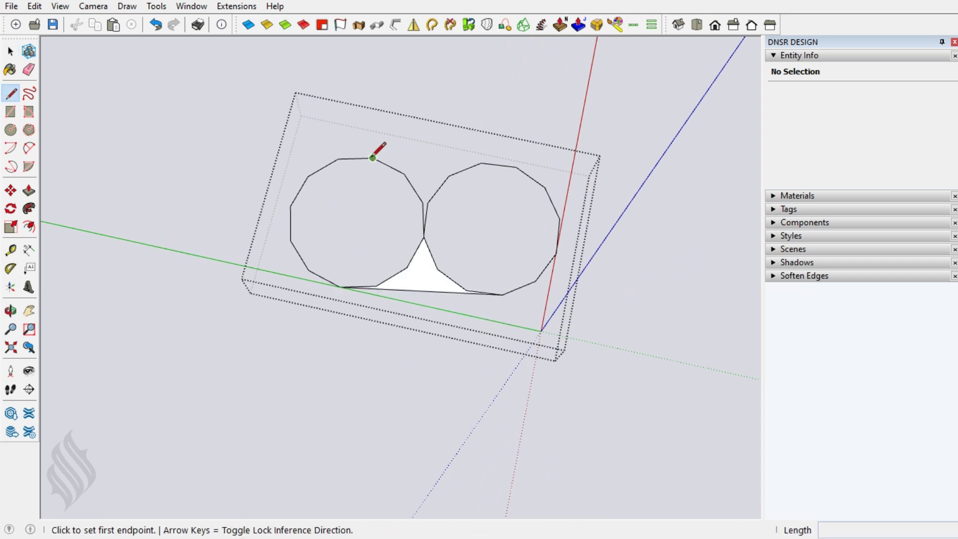
left_click(373, 158)
left_click(481, 162)
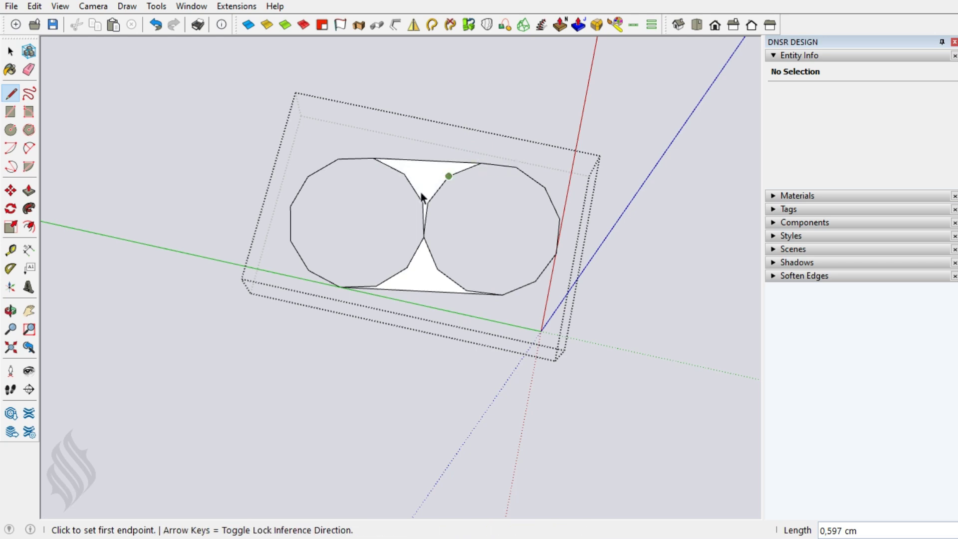
key("space")
Step: Erase the inner edges between the rings and join each side of the outline into one curve
key("e")
mouse_move(444, 203)
left_mouse_down()
mouse_move(390, 276)
mouse_move(372, 284)
mouse_move(408, 267)
left_mouse_up()
key("space")
mouse_move(269, 137)
left_mouse_down()
mouse_move(387, 254)
mouse_move(399, 300)
left_mouse_up()
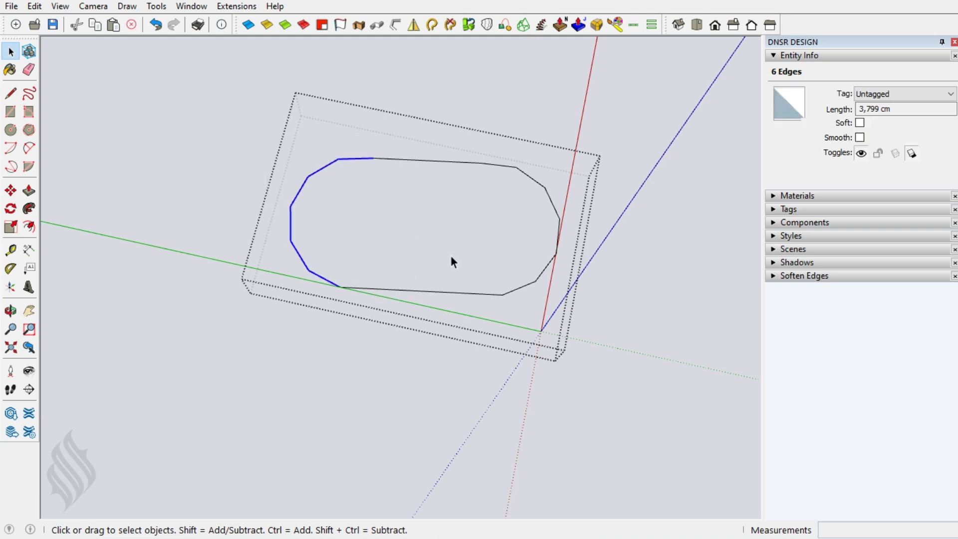
left_click(432, 25)
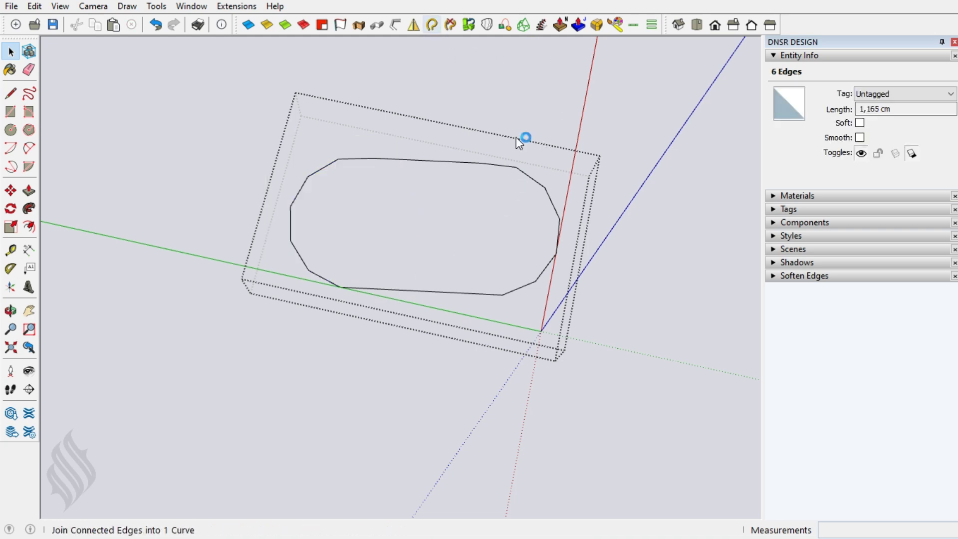
left_click_drag(470, 144, 607, 352)
left_click(432, 25)
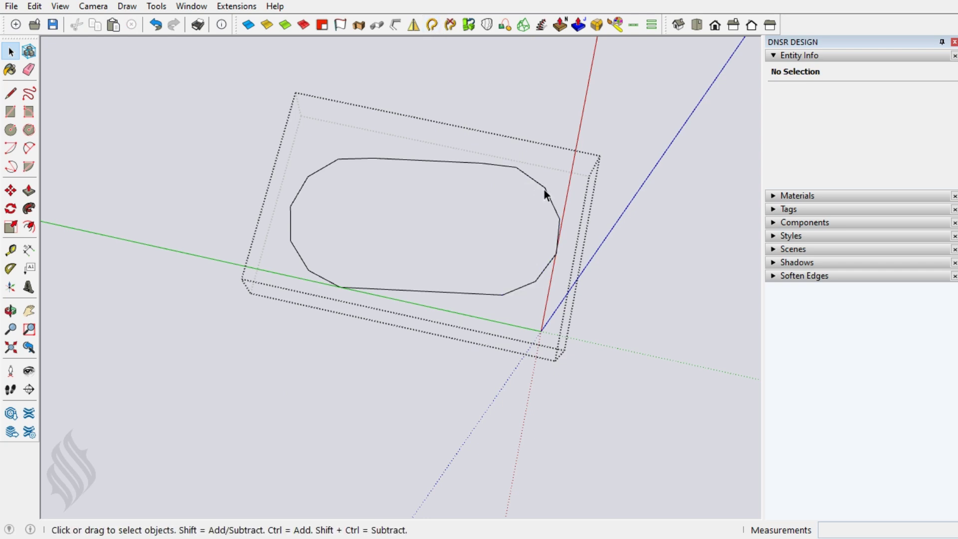
mouse_move(510, 298)
middle_mouse_down()
mouse_move(419, 139)
mouse_move(531, 295)
mouse_move(433, 174)
mouse_move(490, 296)
middle_mouse_up()
Step: Extrude the right and left outline curves upward into band faces
left_click(502, 301)
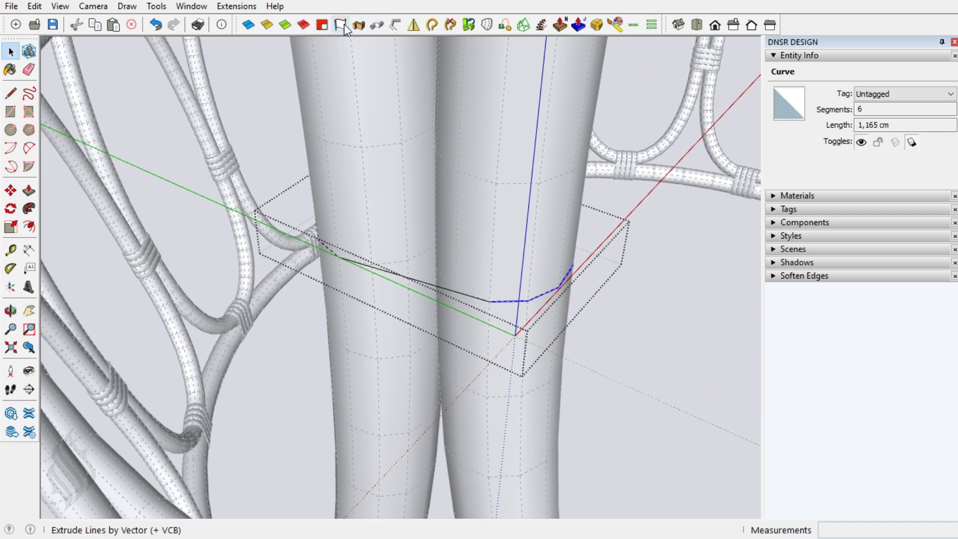
left_click(377, 24)
left_click(490, 301)
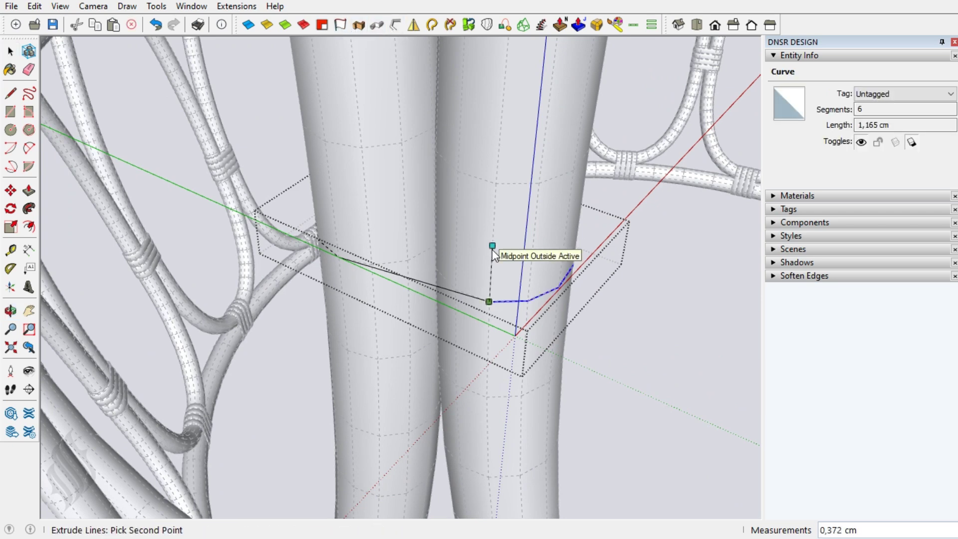
type(",6")
left_click(493, 251)
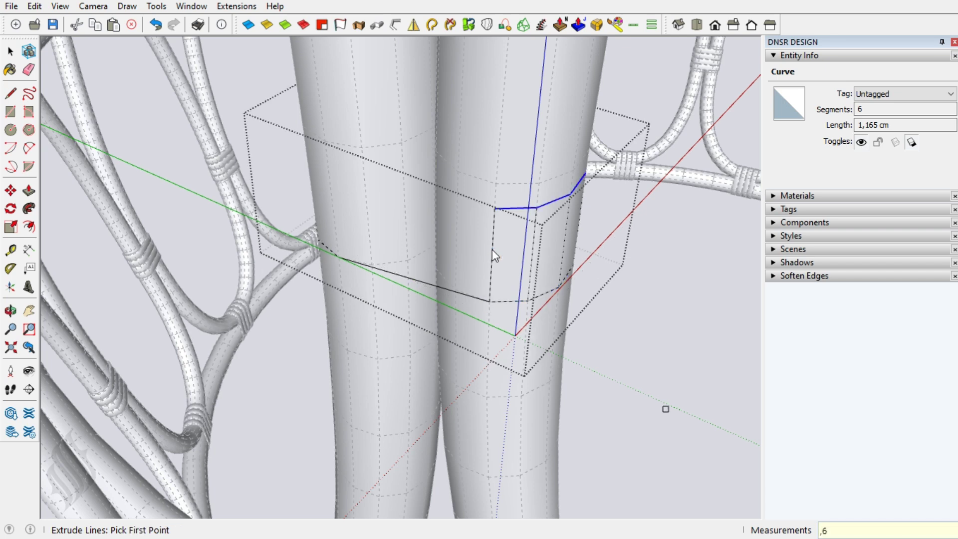
key("space")
left_click(368, 273)
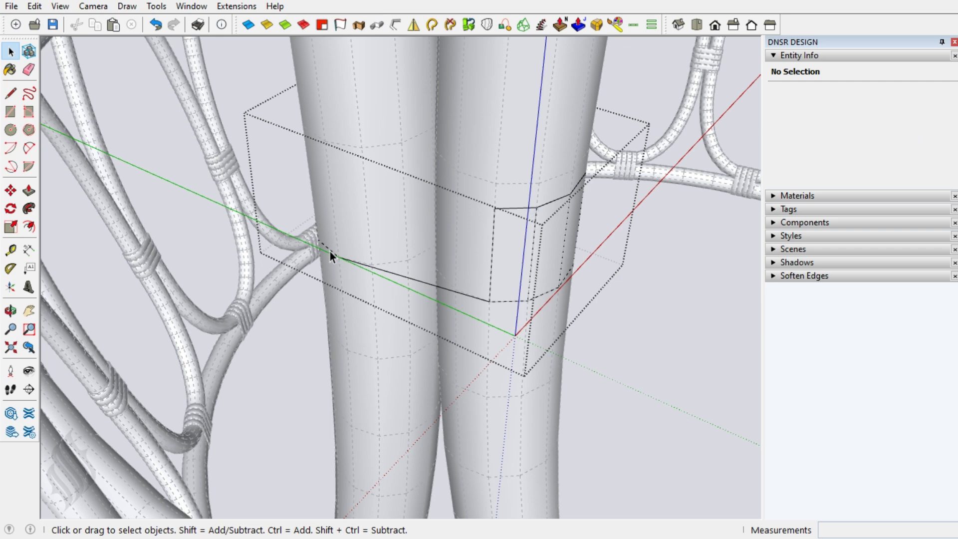
left_click(340, 25)
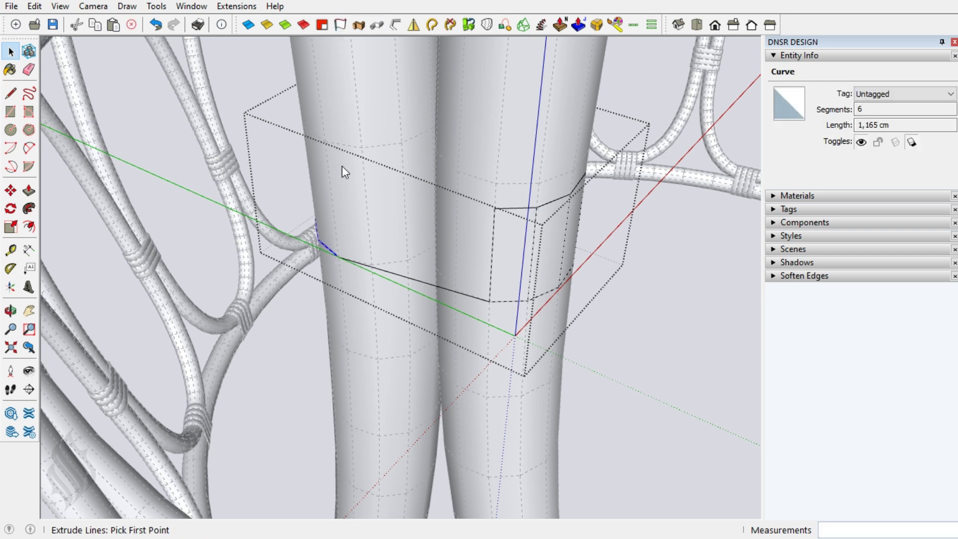
left_click(341, 258)
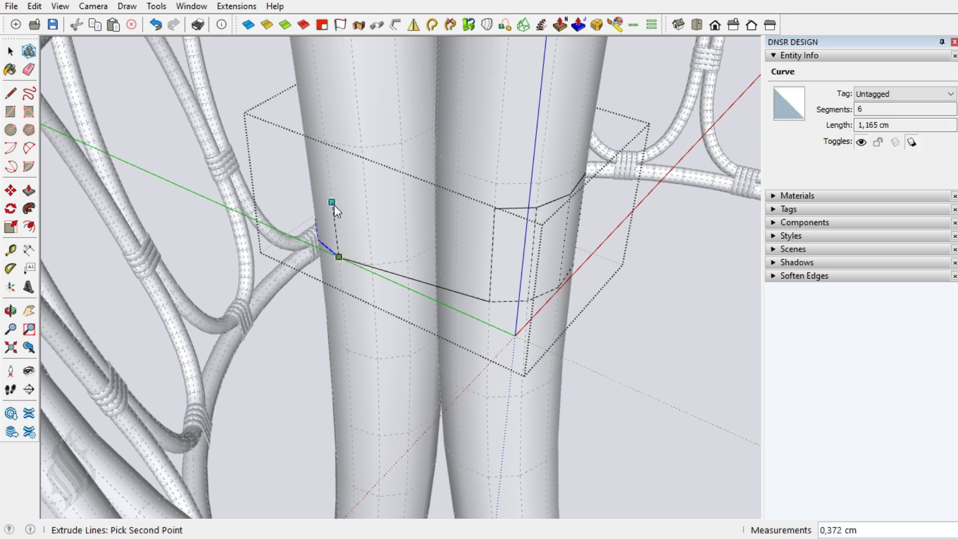
left_click(333, 204)
type("6")
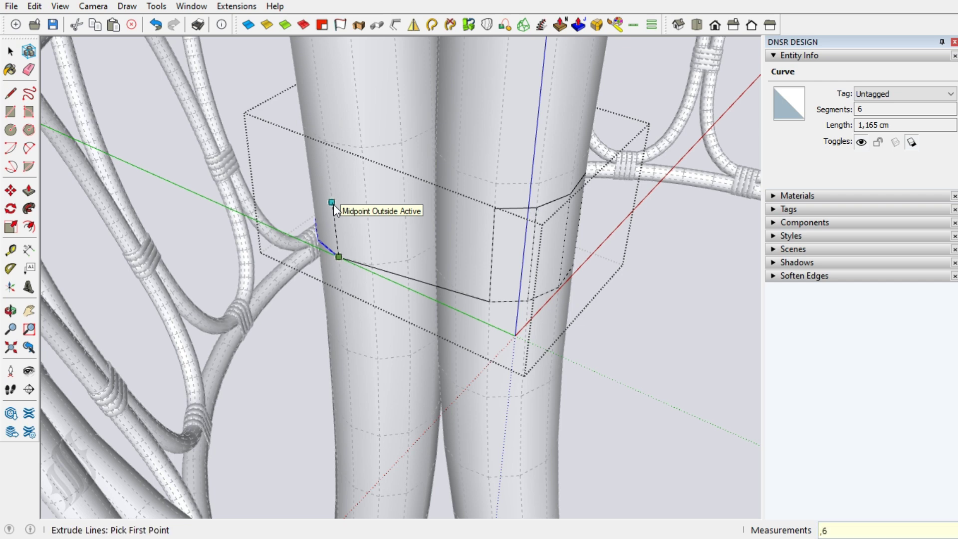
key("space")
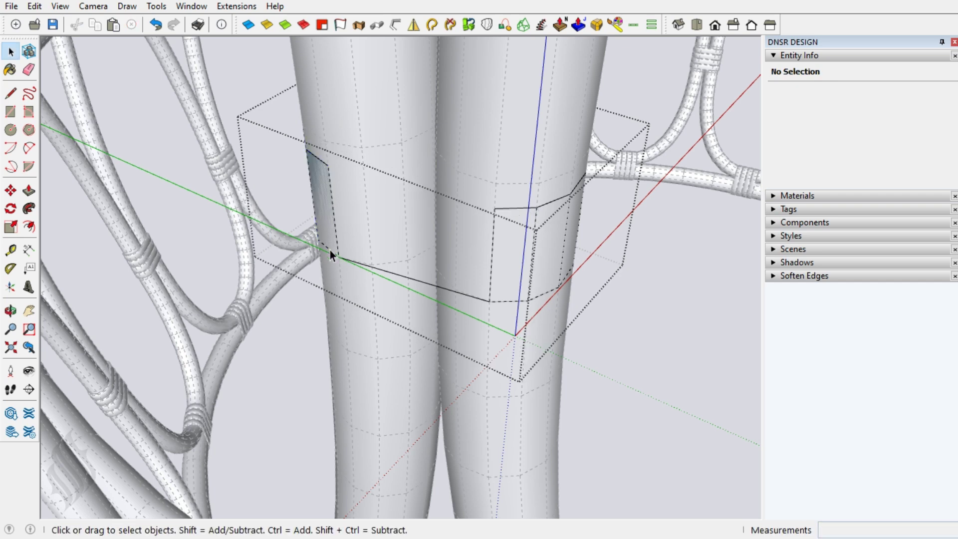
Step: Extrude the left rim curve 0,6 cm into a curved wall
left_click(330, 250)
left_click(340, 24)
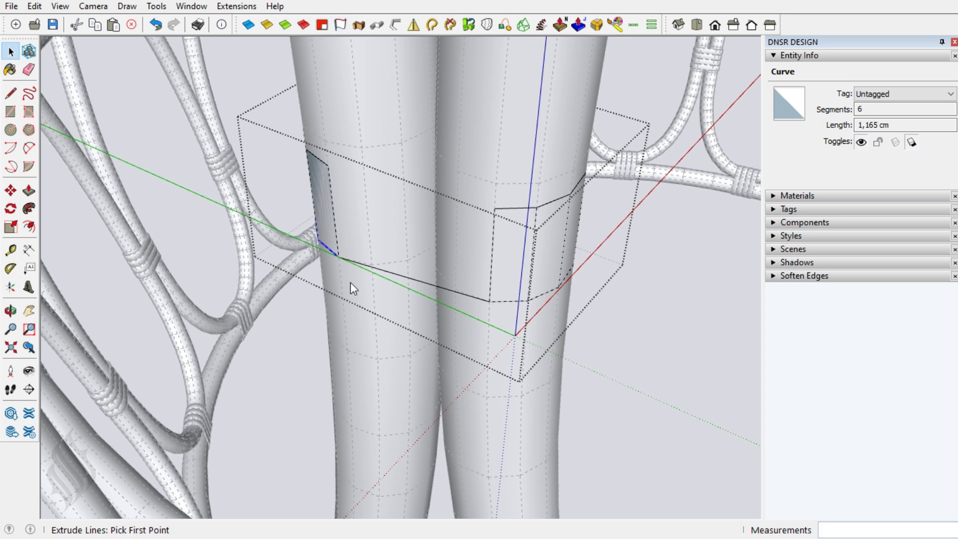
left_click(338, 257)
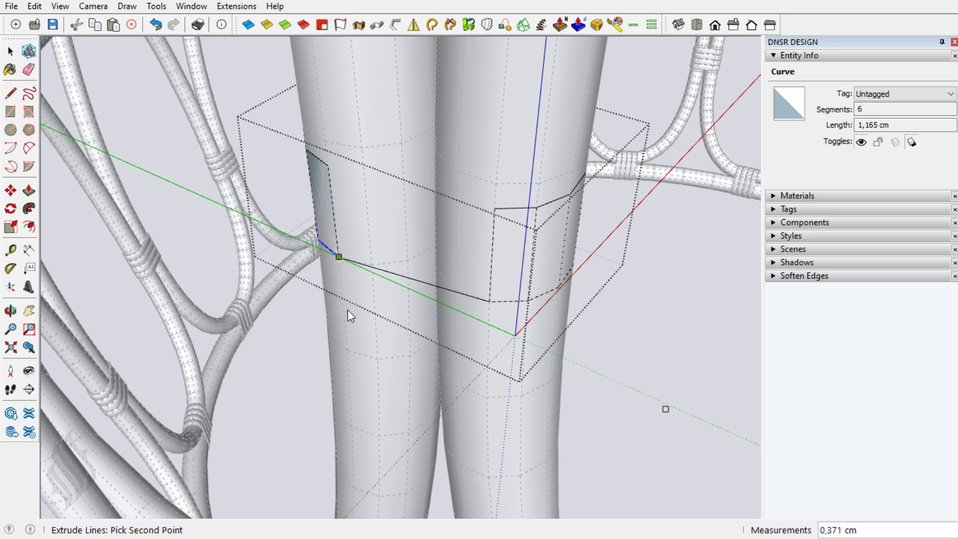
type("6")
key("Return")
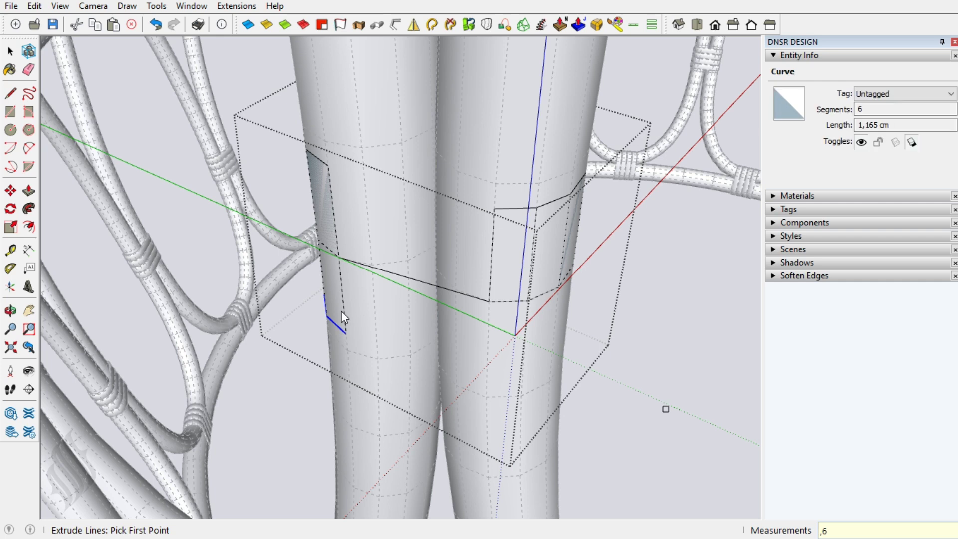
key("space")
left_click(504, 303)
Step: Extrude the right wall's curve downward to match and hide the column model
left_click(504, 301)
left_click(341, 25)
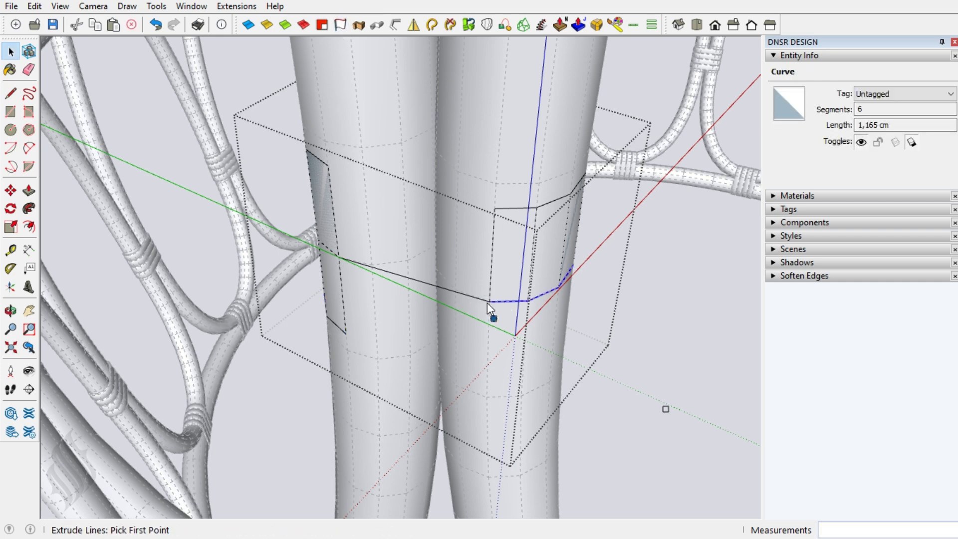
left_click(488, 301)
type(",6")
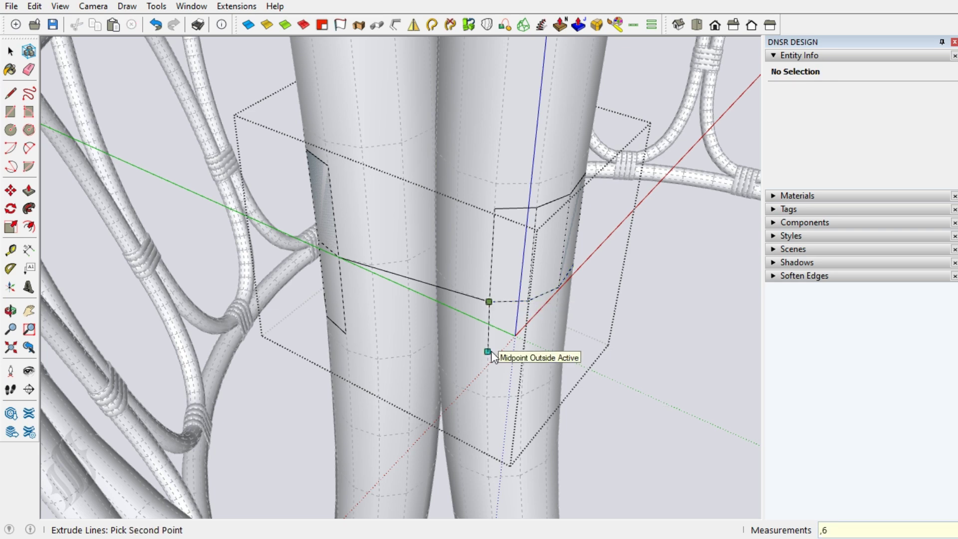
left_click(491, 352)
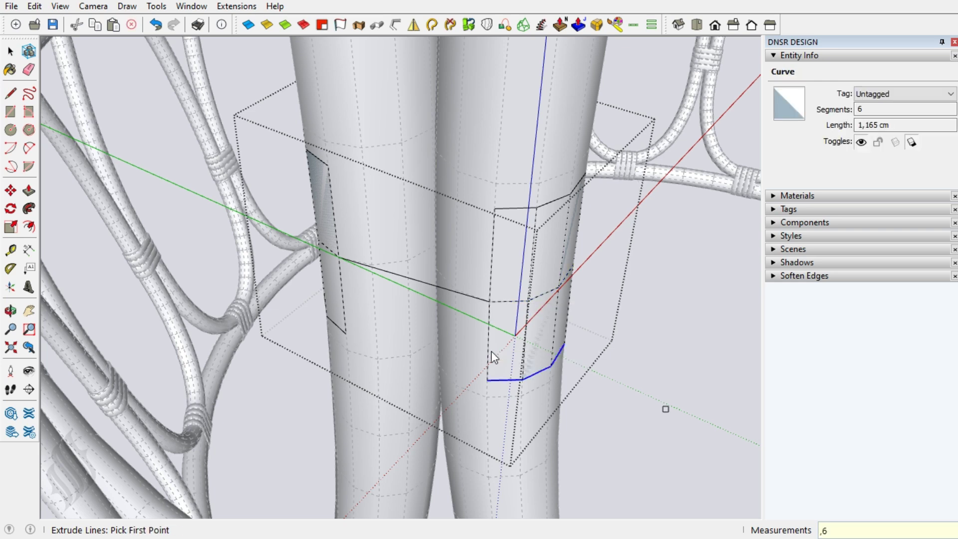
key("space")
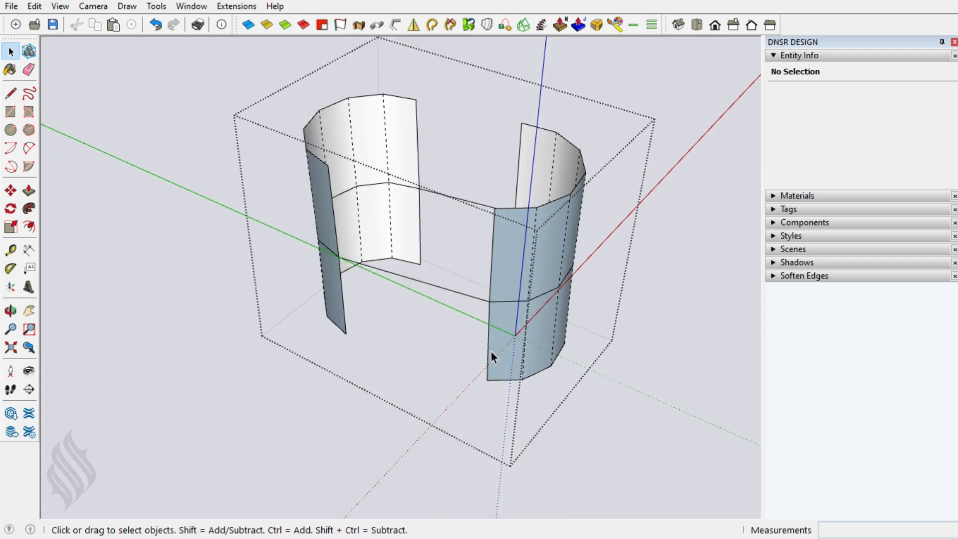
Step: Copy the right wall's curves upward one band to divide it horizontally
left_click(496, 382)
key("m")
left_click(490, 382)
key("ctrl")
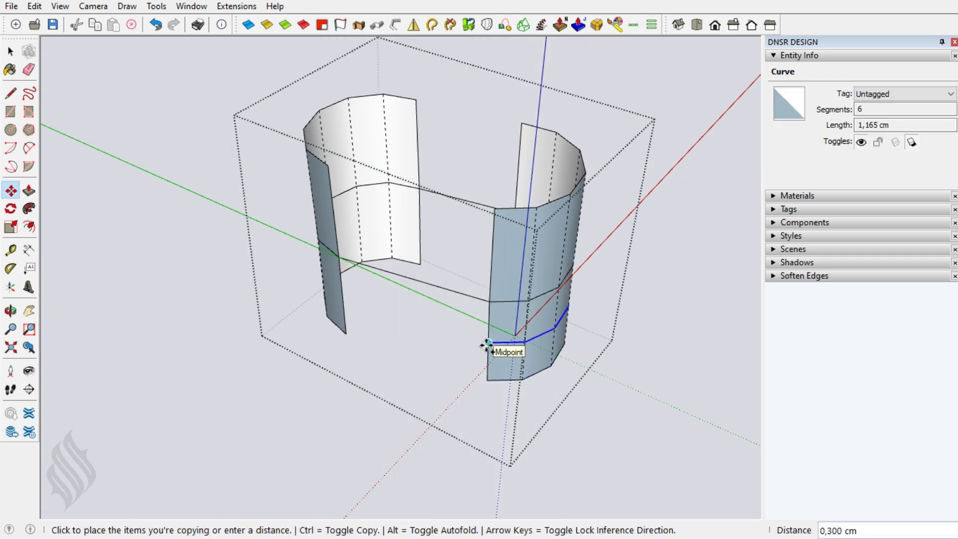
key("space")
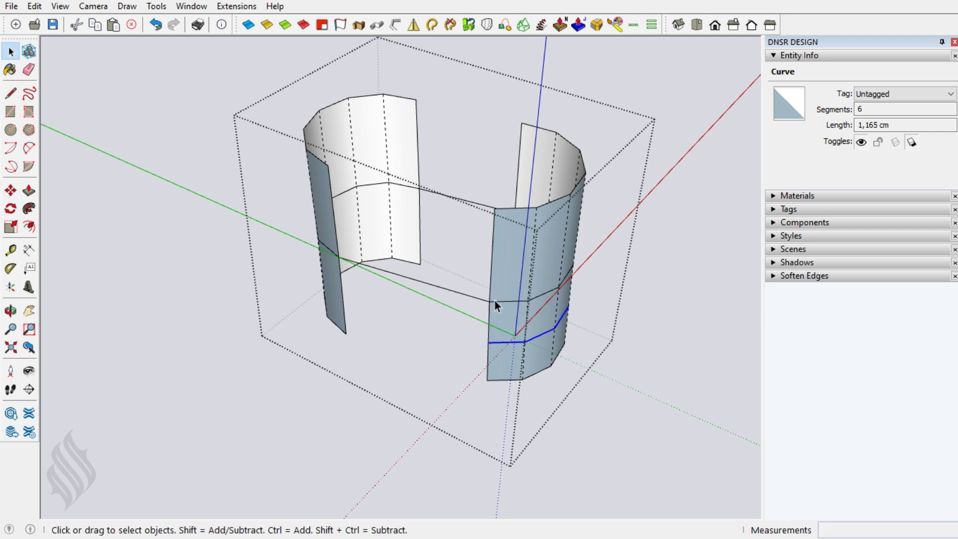
left_click(495, 301)
key("m")
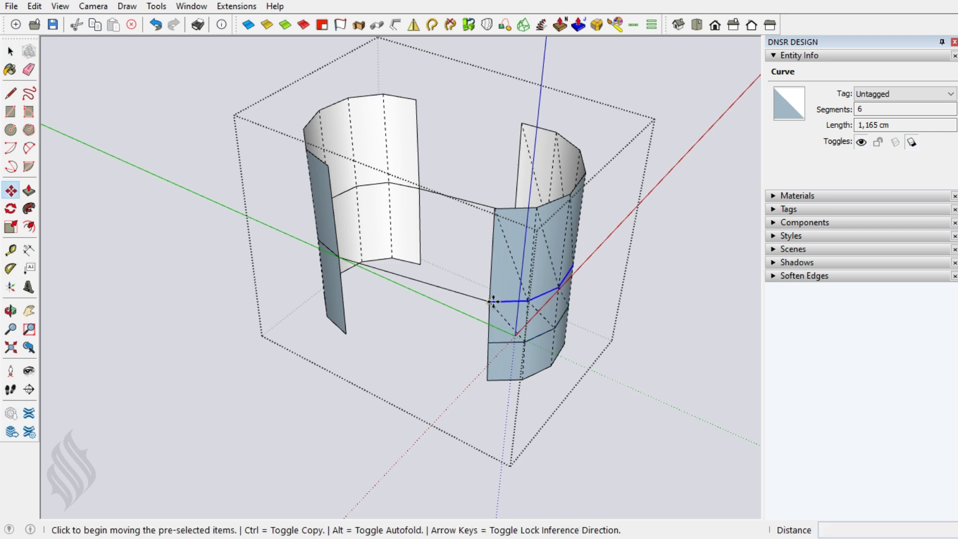
left_click(493, 301)
key("ctrl")
left_click(491, 259)
key("space")
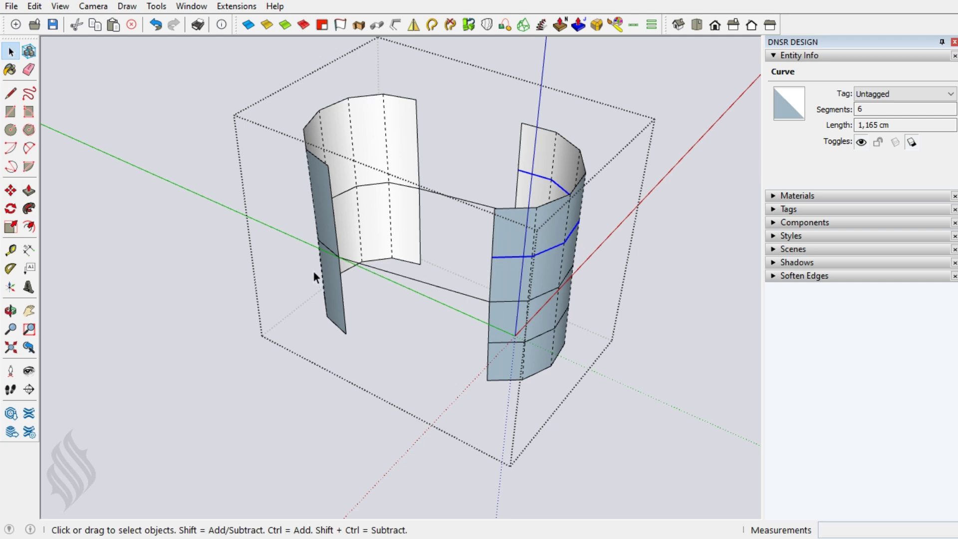
Step: Copy the left wall's curves up 0,300 cm to form matching bands
left_click(328, 252)
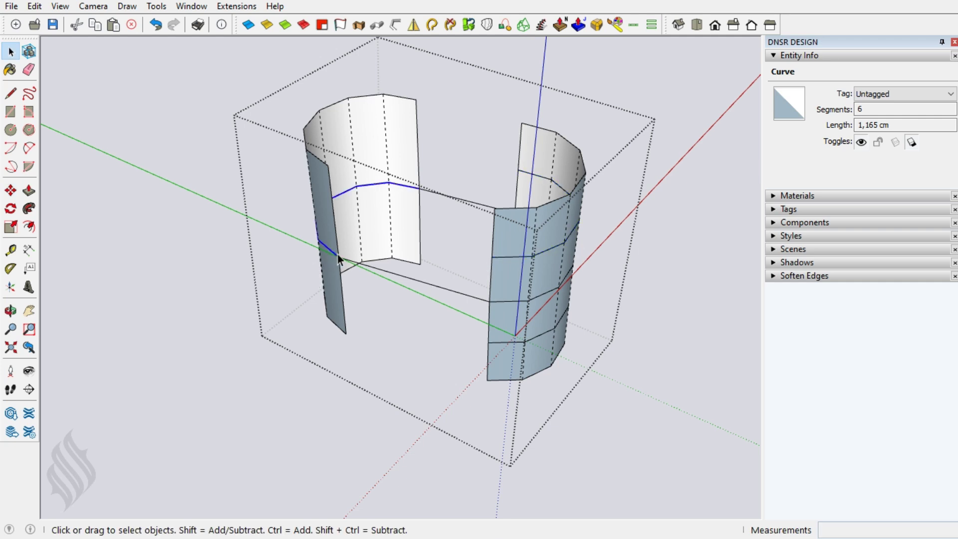
key("m")
left_click(339, 256)
key("ctrl")
left_click(334, 217)
key("space")
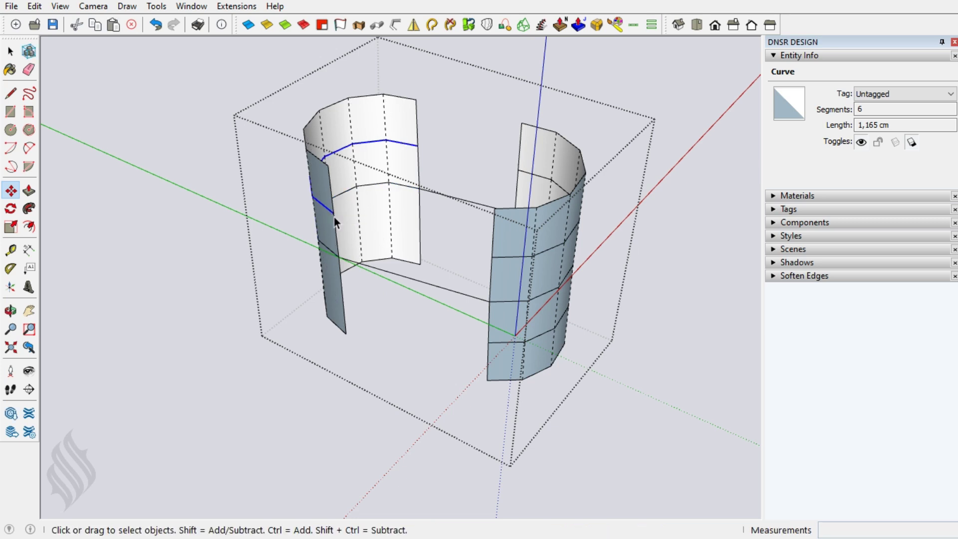
left_click(337, 327)
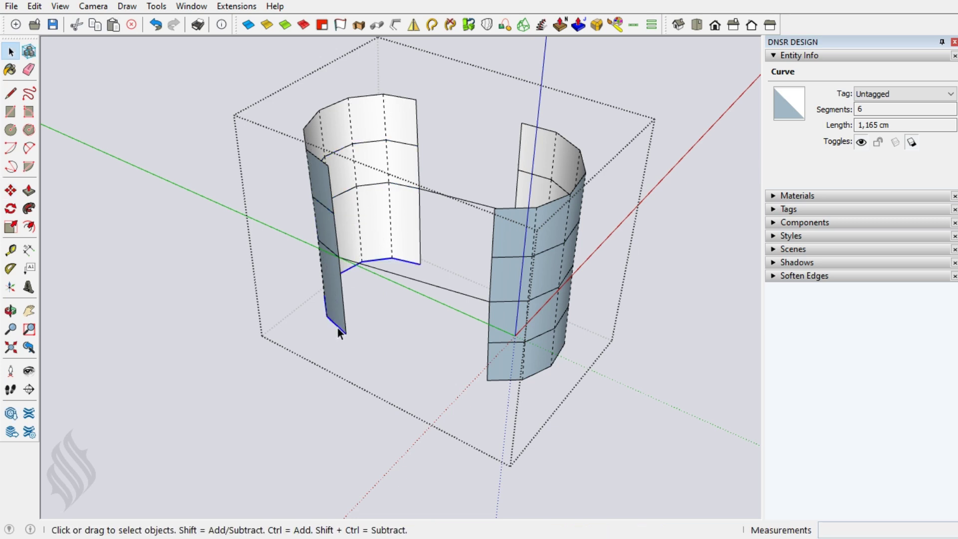
key("m")
left_click(345, 331)
key("ctrl")
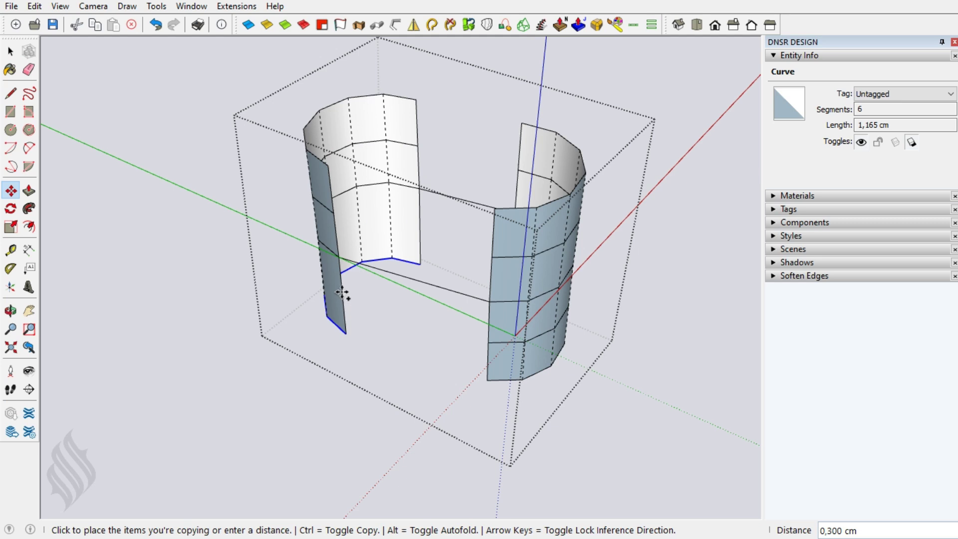
left_click(342, 296)
key("space")
key("o")
mouse_move(455, 289)
left_mouse_down()
mouse_move(594, 370)
mouse_move(528, 315)
left_mouse_up()
key("space")
Step: Draw straight edges between matching wall corners at the upper band levels, closing front and back faces
key("l")
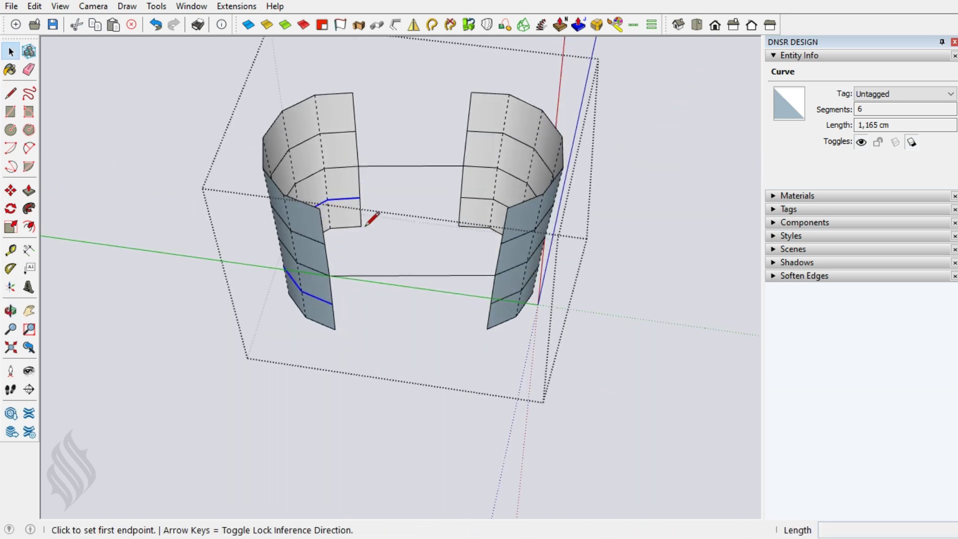
left_click(361, 226)
left_click(458, 224)
left_click(360, 198)
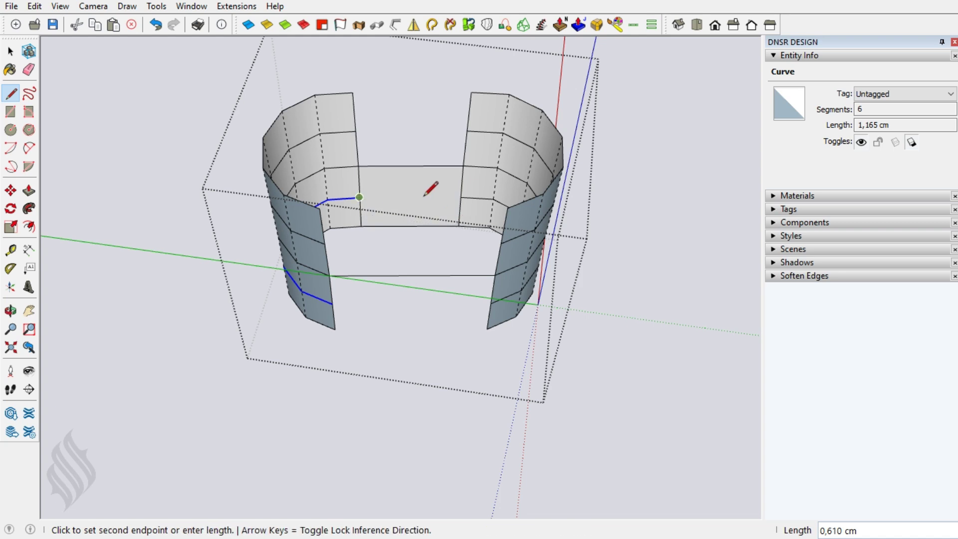
left_click(460, 197)
left_click(355, 131)
left_click(467, 131)
left_click(352, 92)
left_click(470, 93)
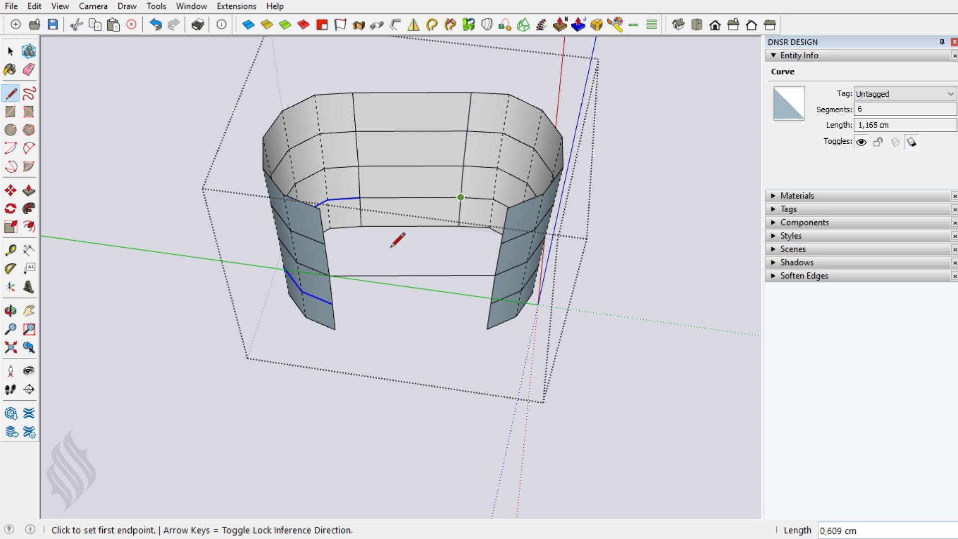
left_click(328, 242)
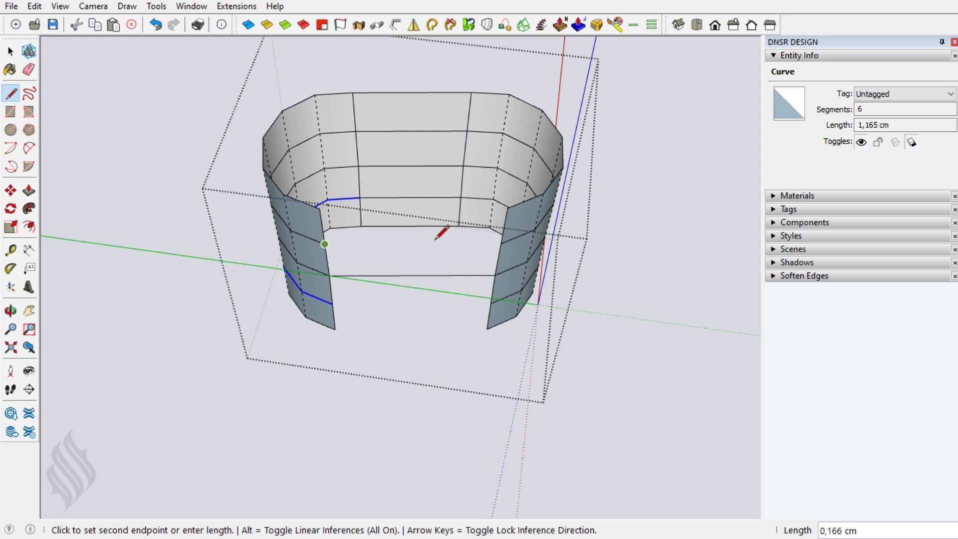
left_click(502, 244)
left_click(320, 208)
left_click(508, 208)
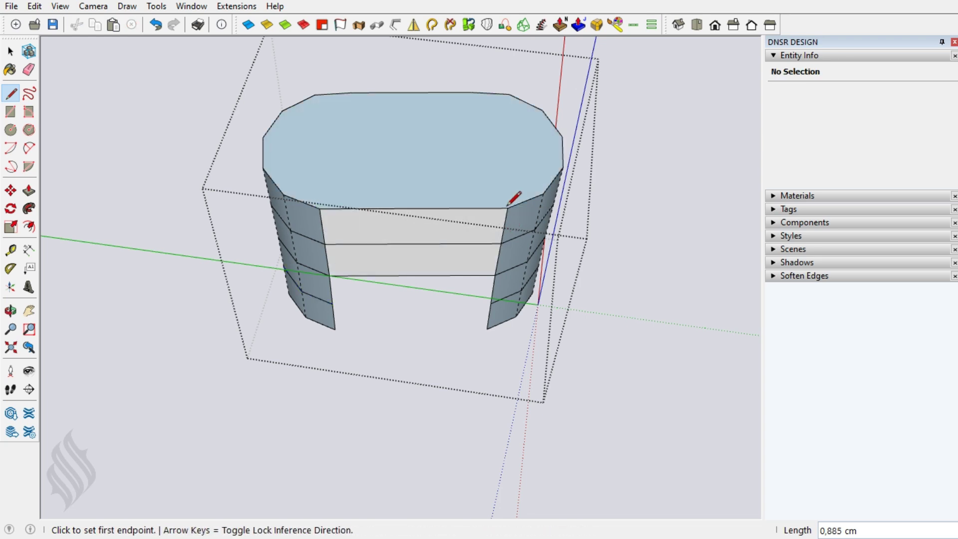
key("space")
Step: Draw edges across the bottom and lowest band levels to close the remaining openings
key("l")
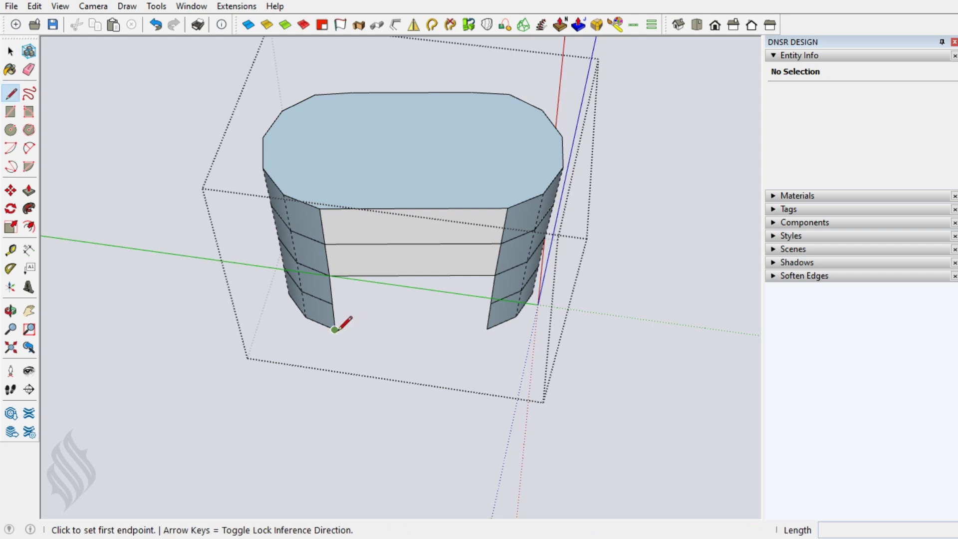
left_click(335, 329)
left_click(487, 330)
left_click(333, 304)
left_click(492, 301)
key("space")
Step: Delete the shell's top face, then orbit inside and delete the dotted floor face
left_click(408, 172)
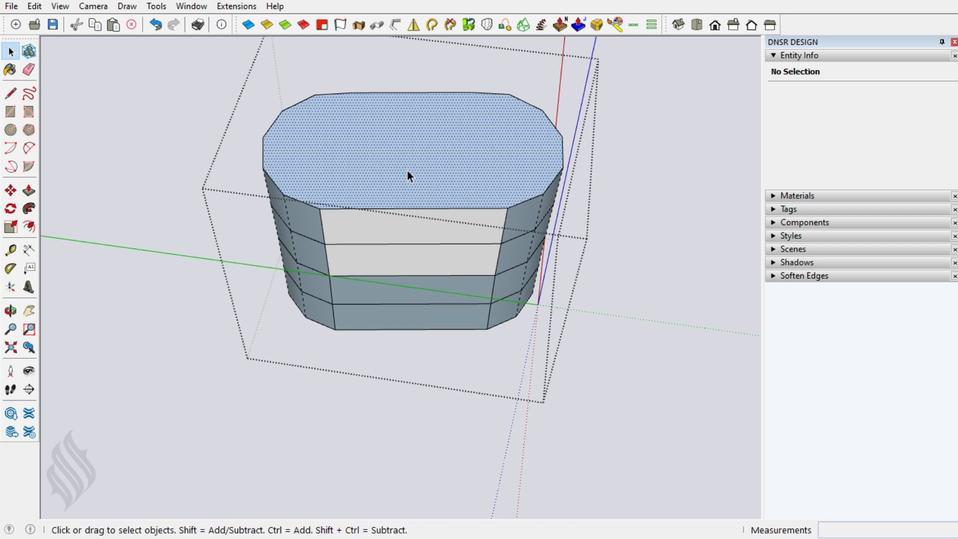
key("Delete")
key("Delete")
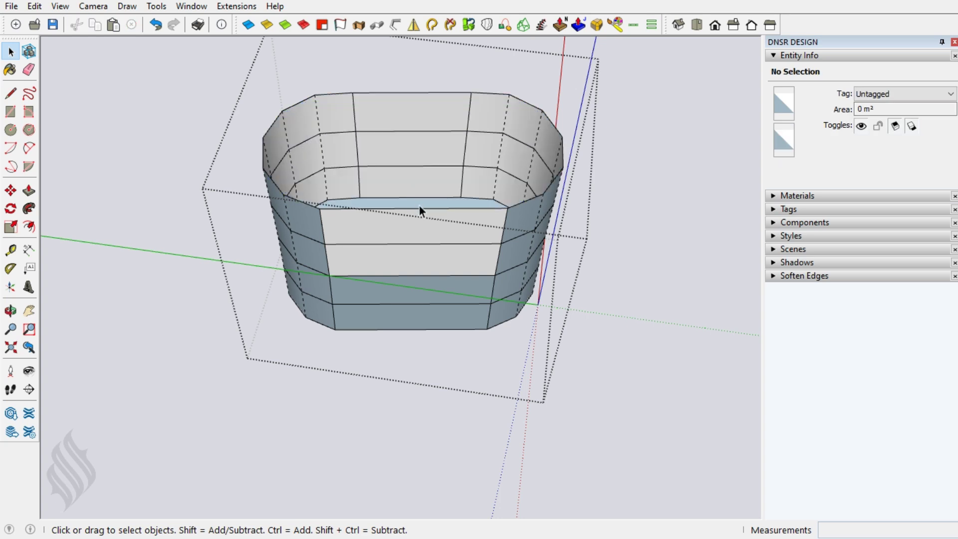
left_click(420, 203)
key("Delete")
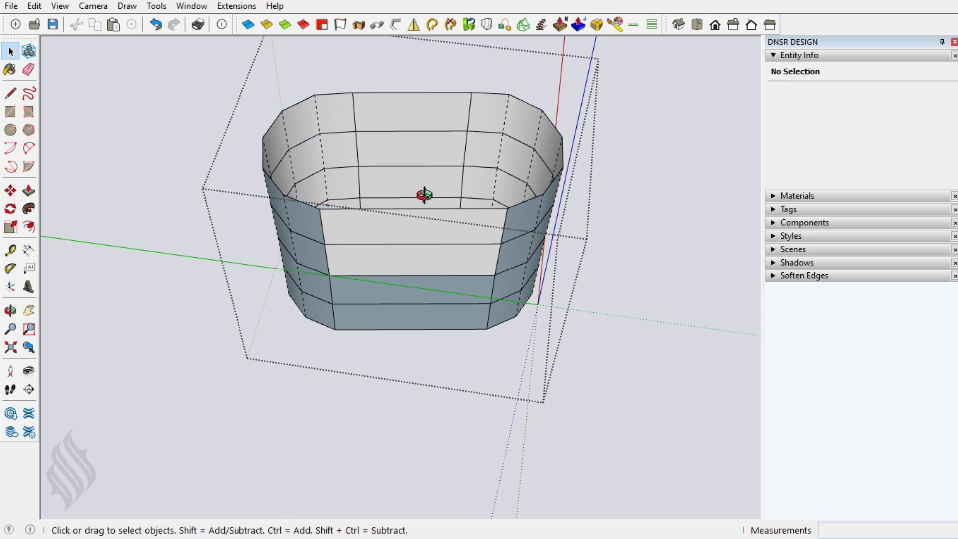
middle_click_drag(424, 194, 427, 250)
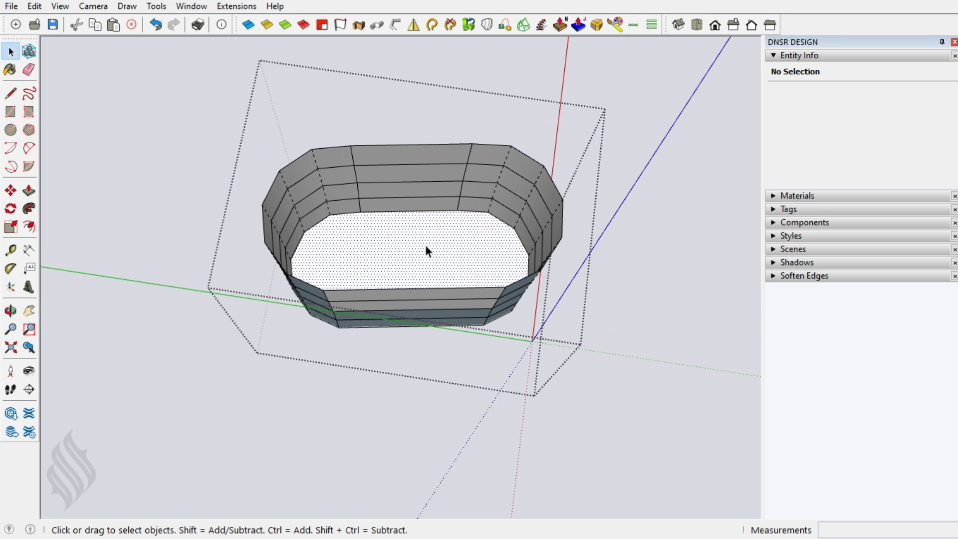
left_click(425, 244)
key("Delete")
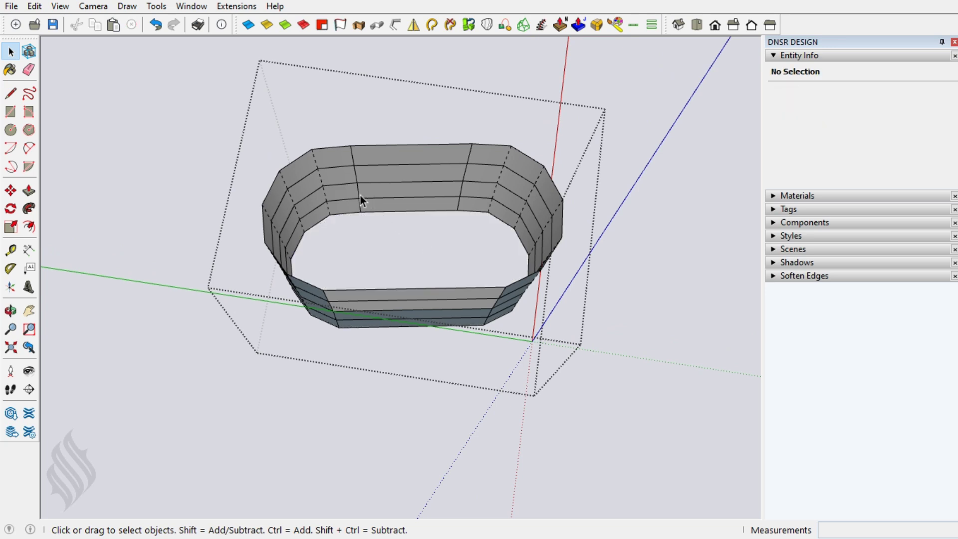
left_click(359, 195)
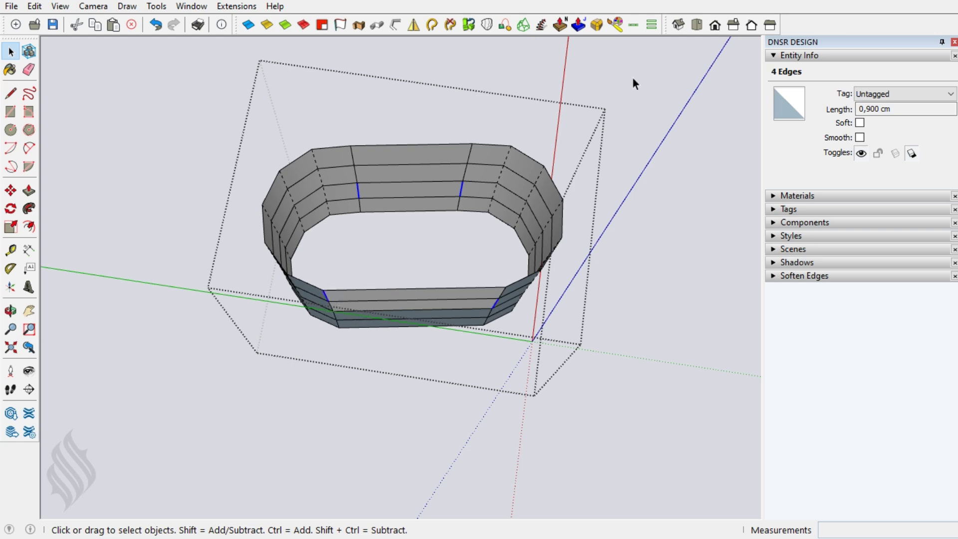
Step: Orient the band's bottom faces to match the top and soften its vertical edges
left_click(631, 25)
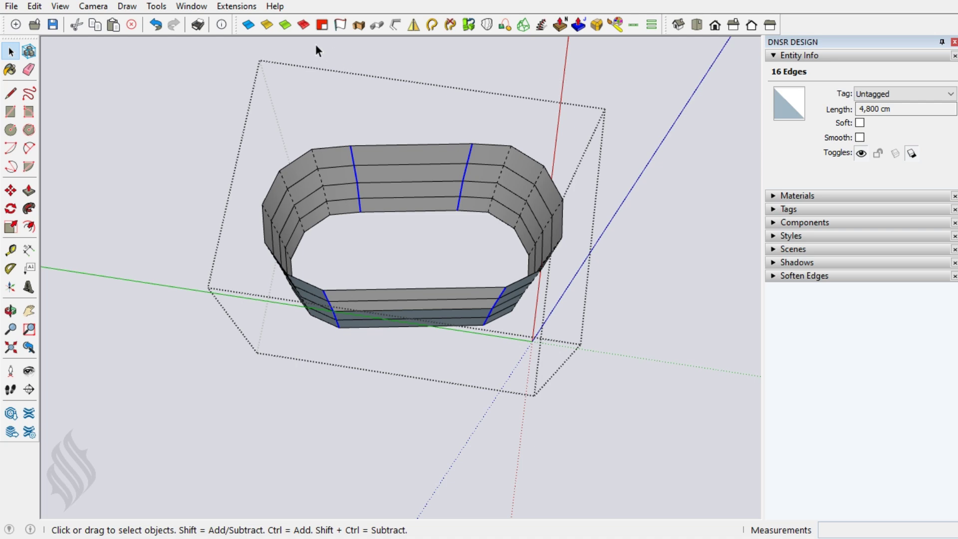
right_click(397, 160)
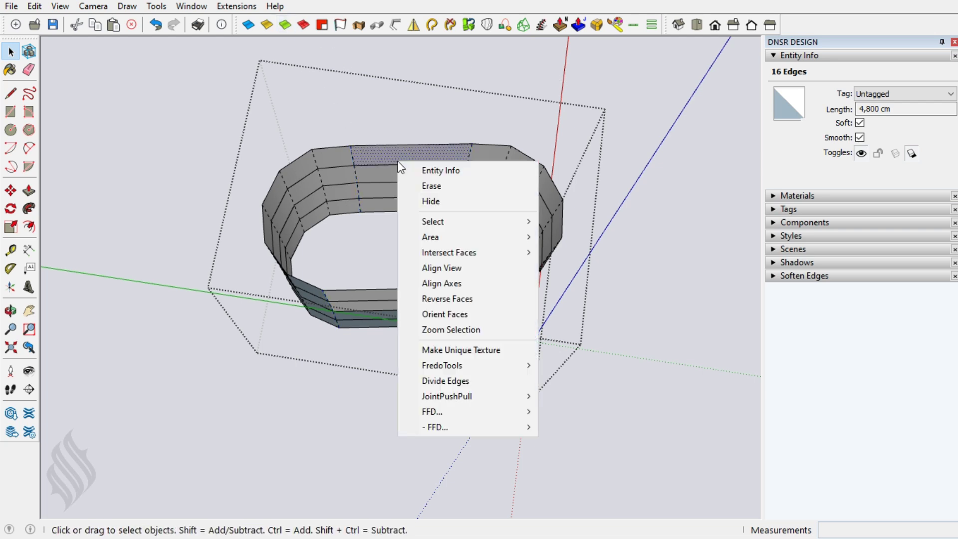
left_click(448, 314)
key("alt+h")
Step: Select the inner bottom face plus the second and bottom bands
middle_click_drag(470, 294, 423, 272)
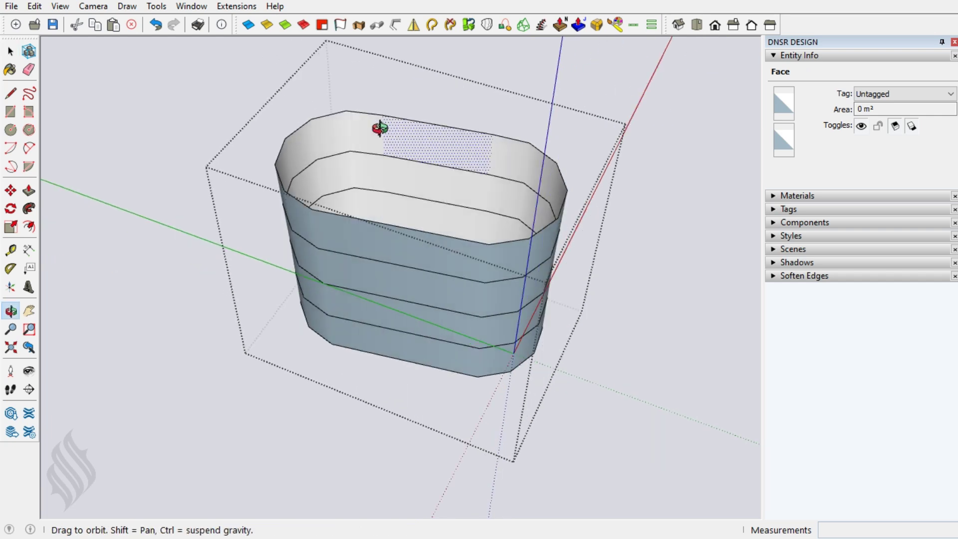
left_click(423, 273, "ctrl")
left_click(424, 364, "ctrl")
Step: Thicken the selected bands by 0,050 cm with Joint Push Pull and round their edges
left_click(578, 24)
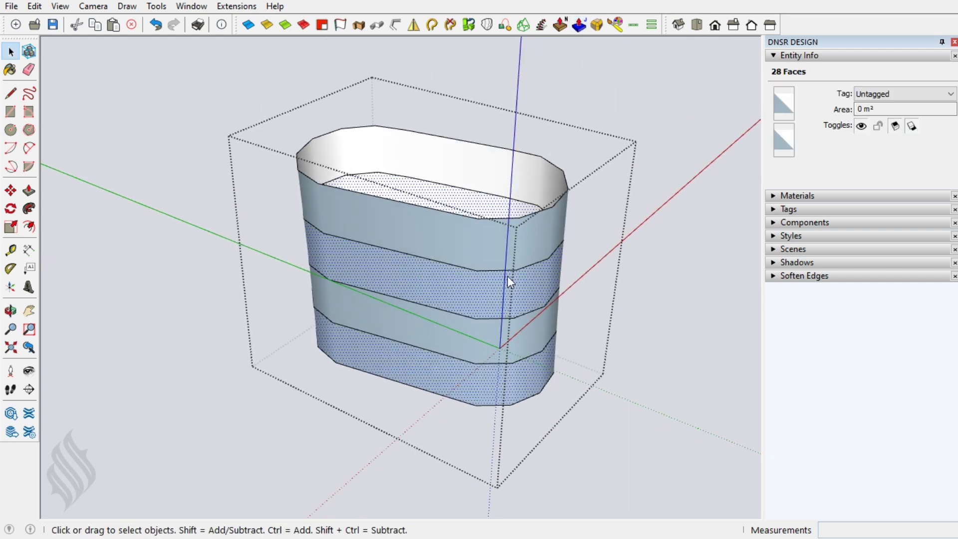
left_click(455, 305)
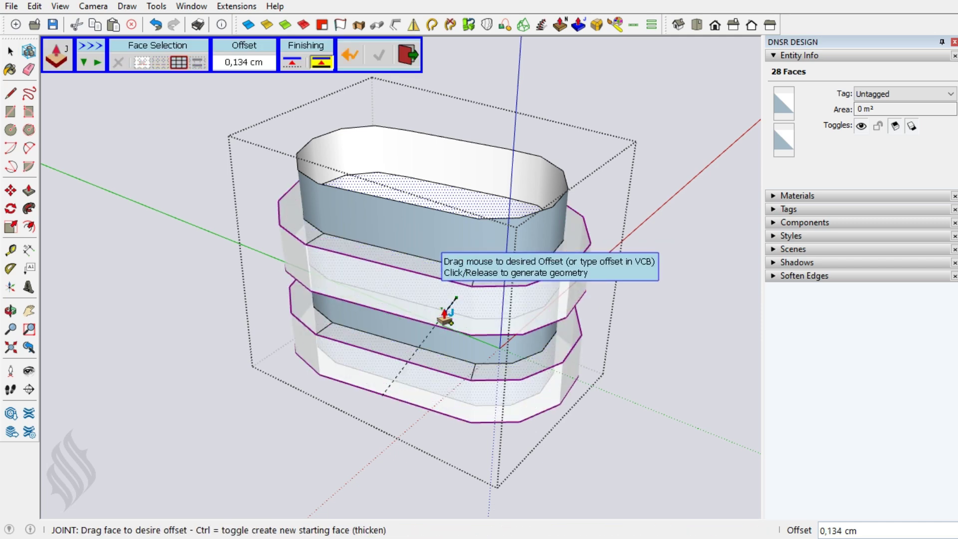
key("Return")
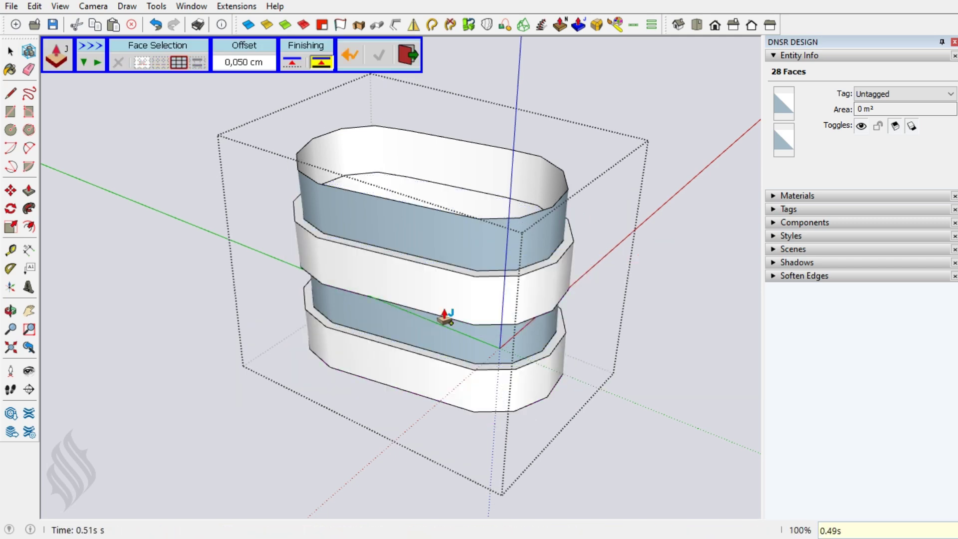
key("space")
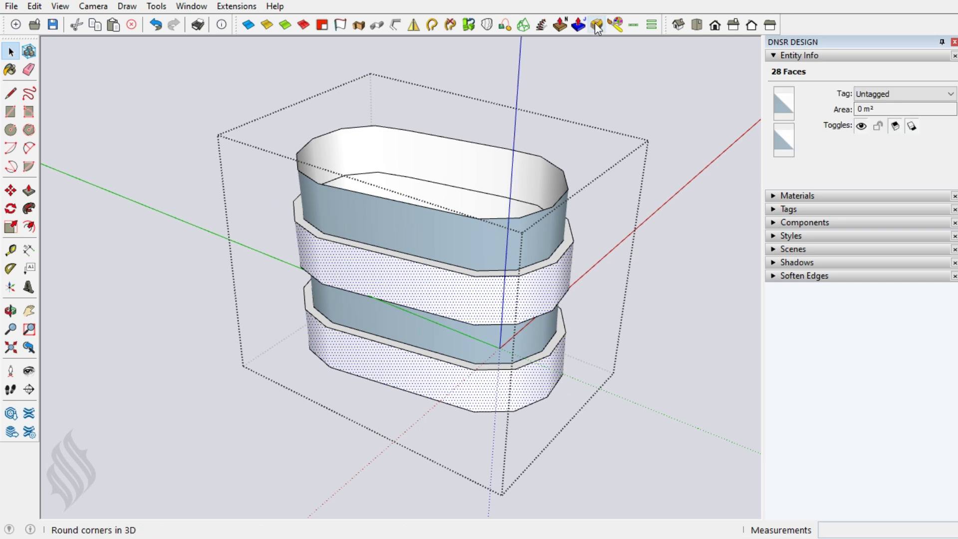
left_click(597, 26)
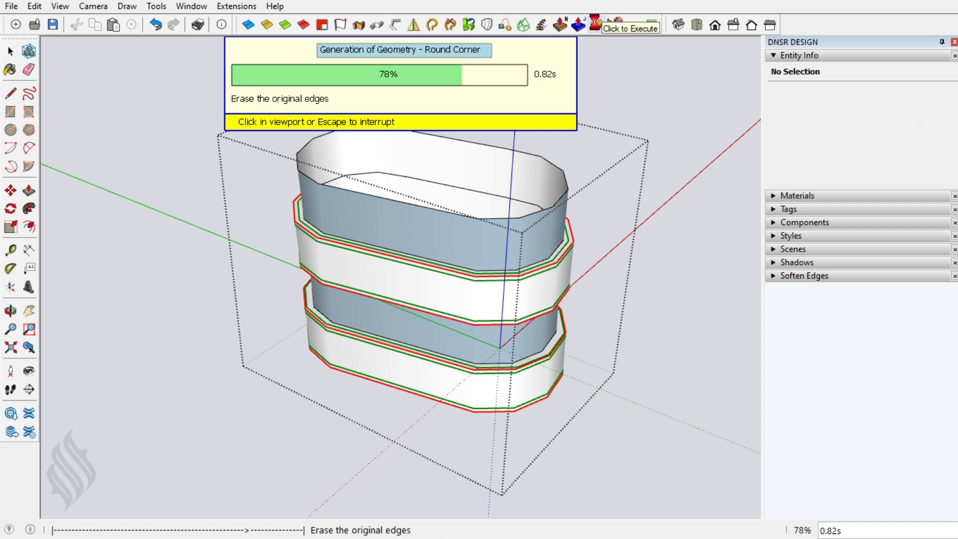
key("space")
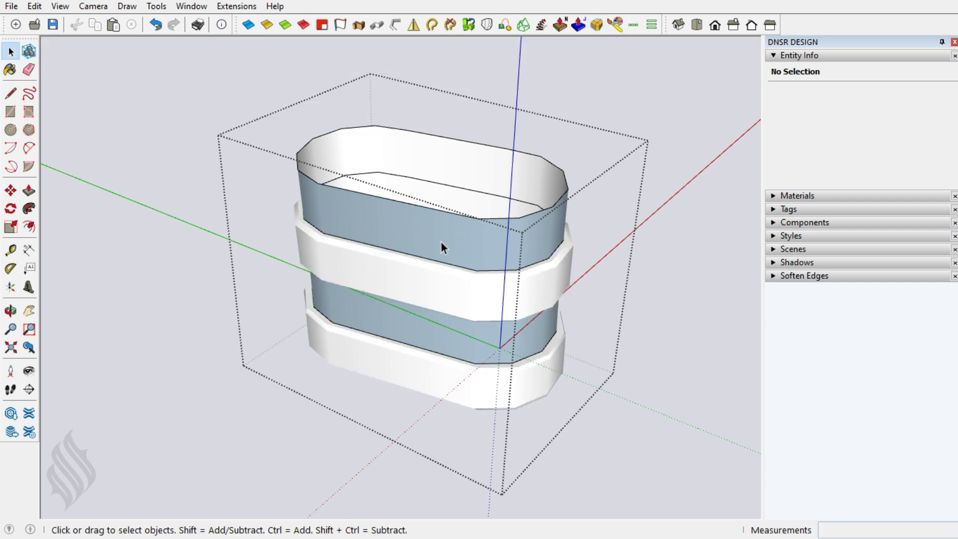
Step: Thicken the upper and lower blue bands by 0,05 cm, round their edges, and exit the group
left_click(441, 241)
left_click(418, 332, "ctrl")
left_click(578, 25)
left_click_drag(463, 222, 442, 245)
type(",05")
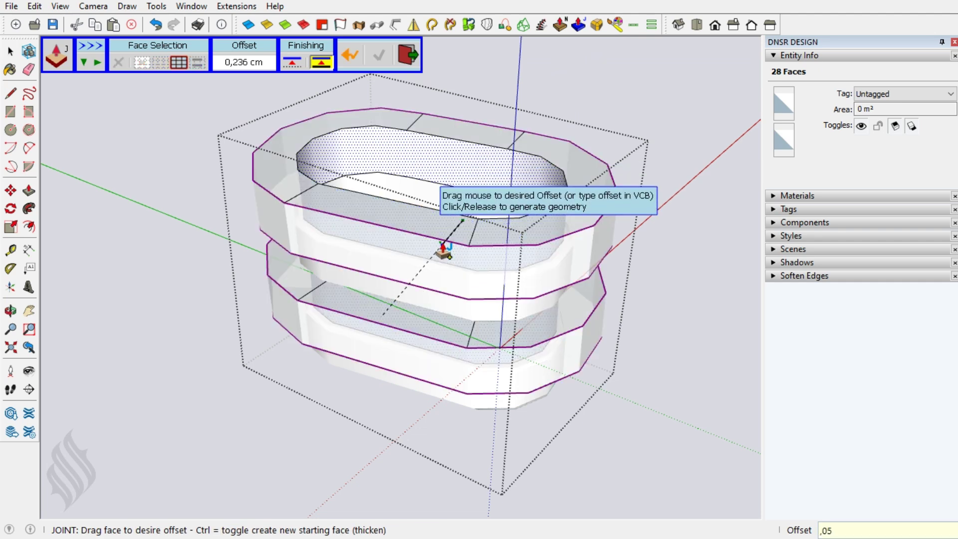
key("Return")
key("space")
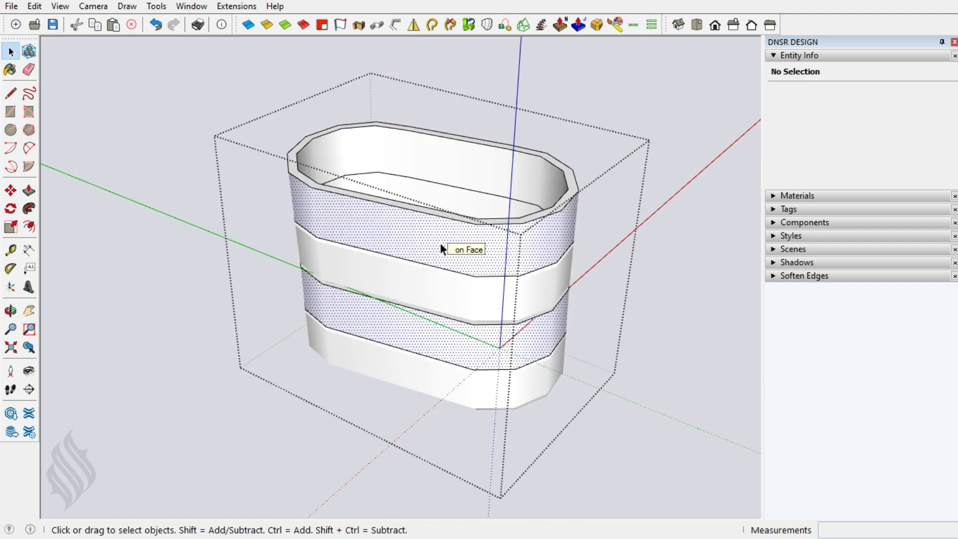
left_click(597, 24)
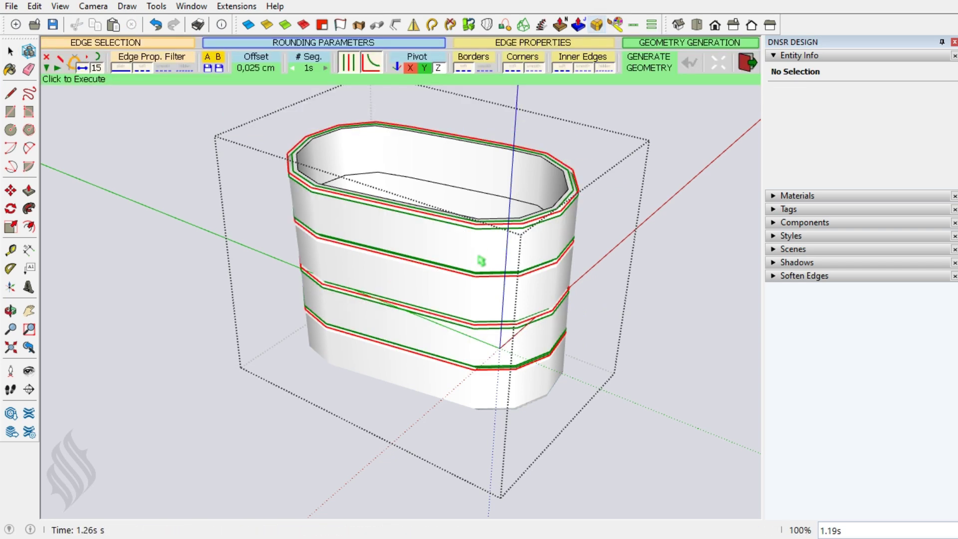
key("space")
key("Escape")
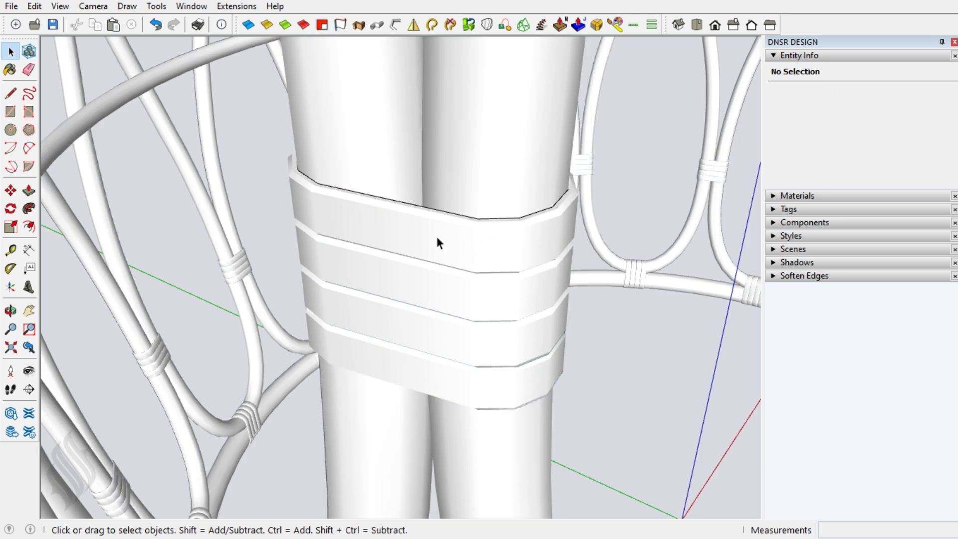
Step: Smooth the wrapped joint's band edges, then cut it and paste it back in place
left_click(428, 232)
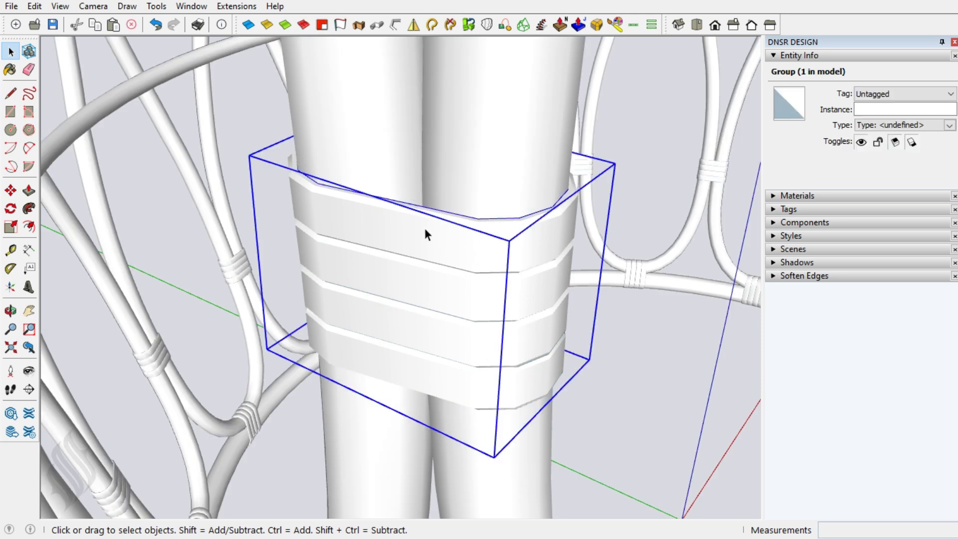
left_click(281, 31)
key("Delete")
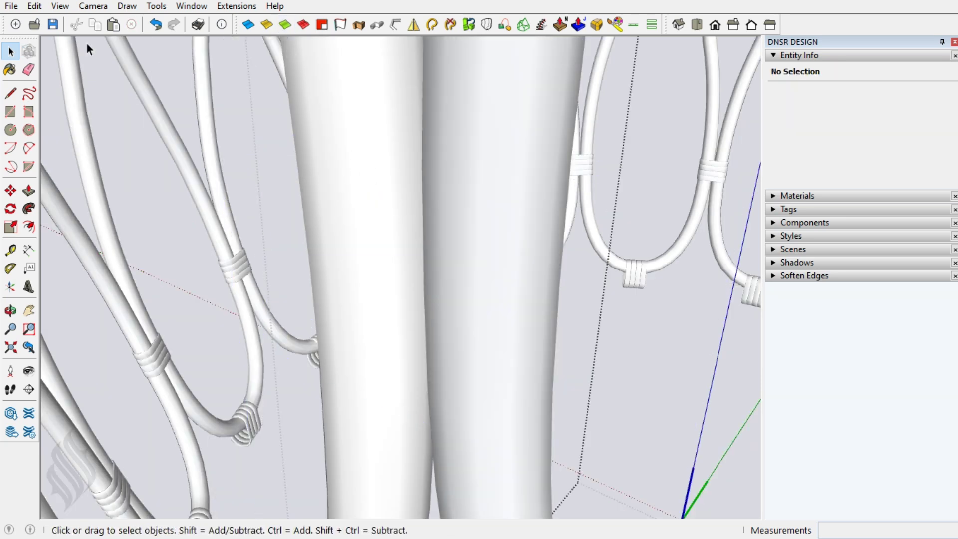
left_click(44, 6)
left_click(101, 102)
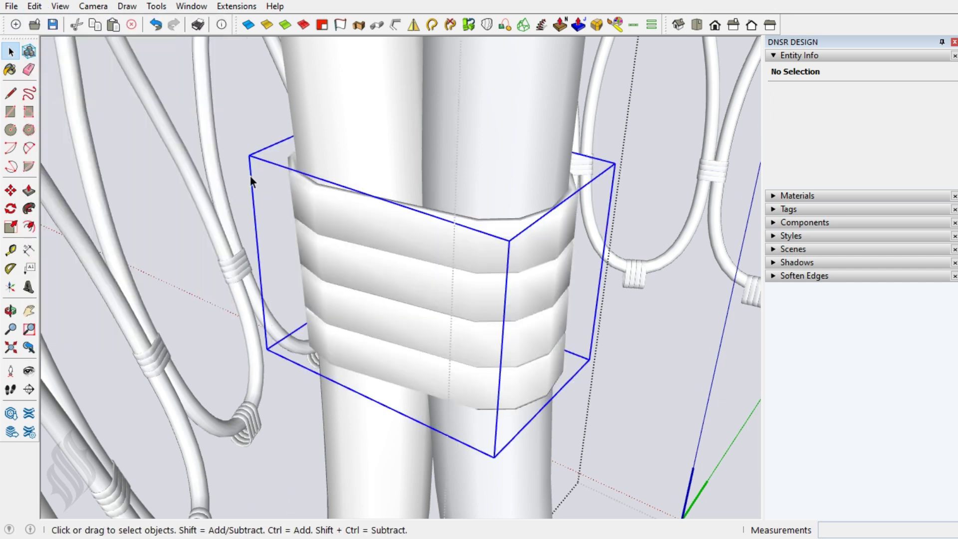
Step: Zoom in on the joint and show hidden geometry edges on all the tubes
scroll(407, 244, "down", 2)
scroll(465, 279, "down", 2)
scroll(502, 292, "down", 2)
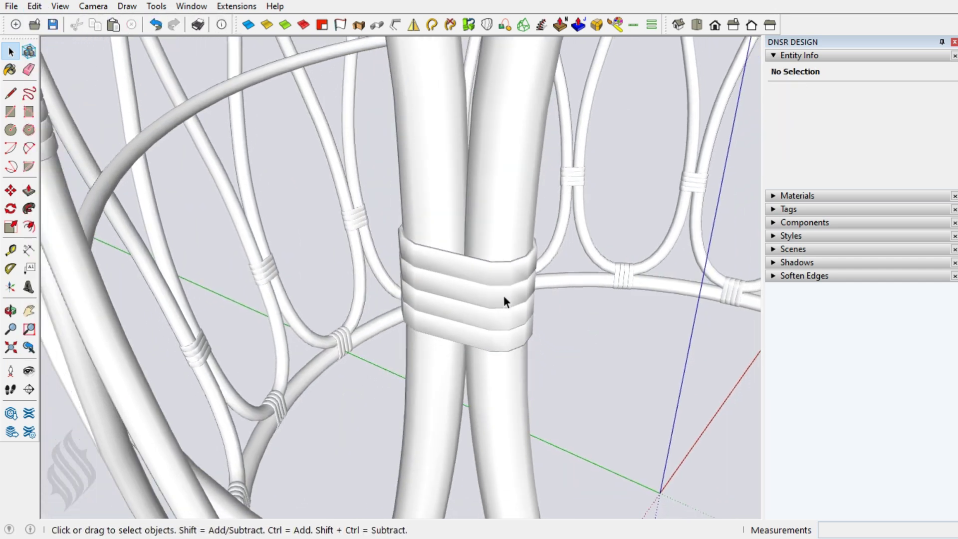
scroll(504, 295, "down", 2)
scroll(504, 297, "down", 2)
scroll(696, 145, "up", 1)
scroll(701, 145, "up", 1)
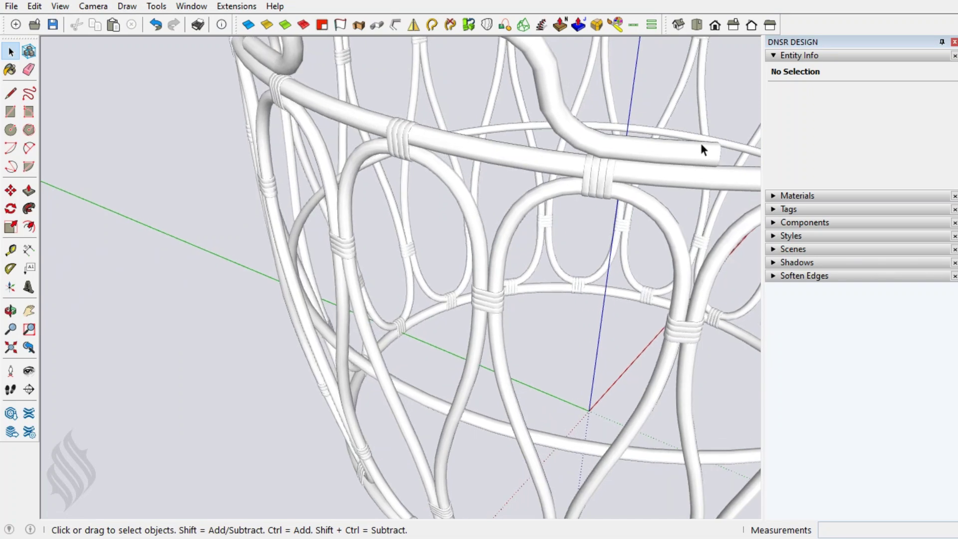
scroll(703, 146, "up", 2)
scroll(701, 145, "up", 1)
scroll(702, 145, "up", 2)
scroll(702, 145, "up", 2)
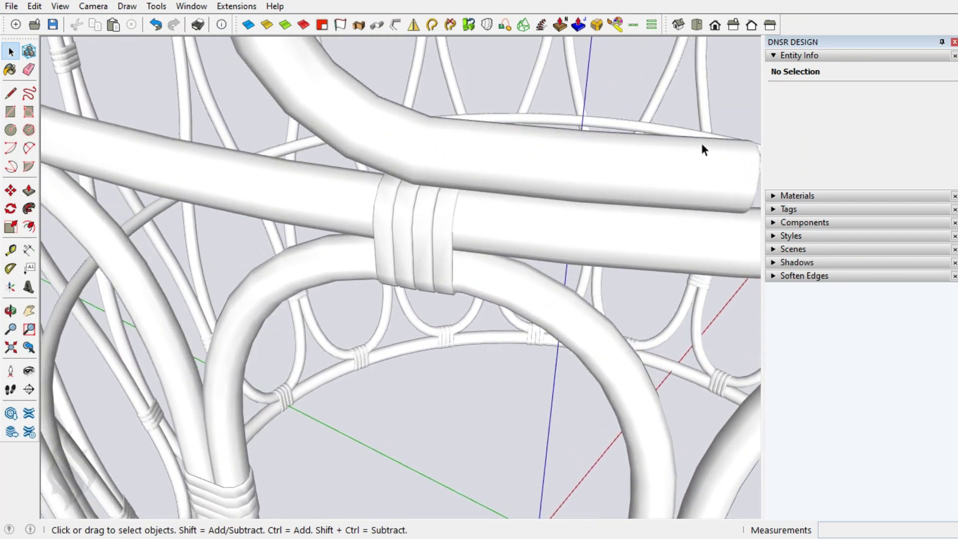
scroll(702, 145, "up", 2)
scroll(701, 150, "up", 1)
key("alt+h")
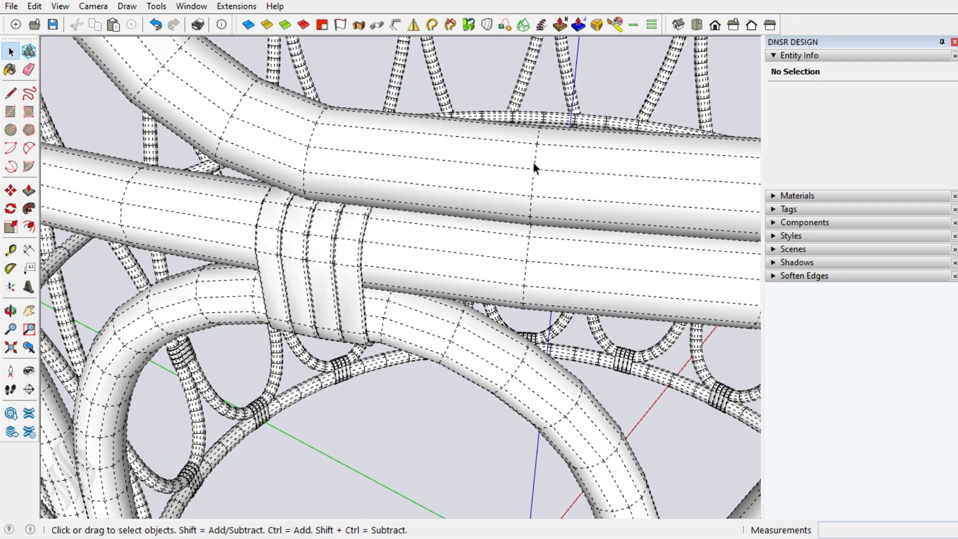
Step: Cut a cross-section ring from the first tube and paste it in place outside the group
double_click(534, 163)
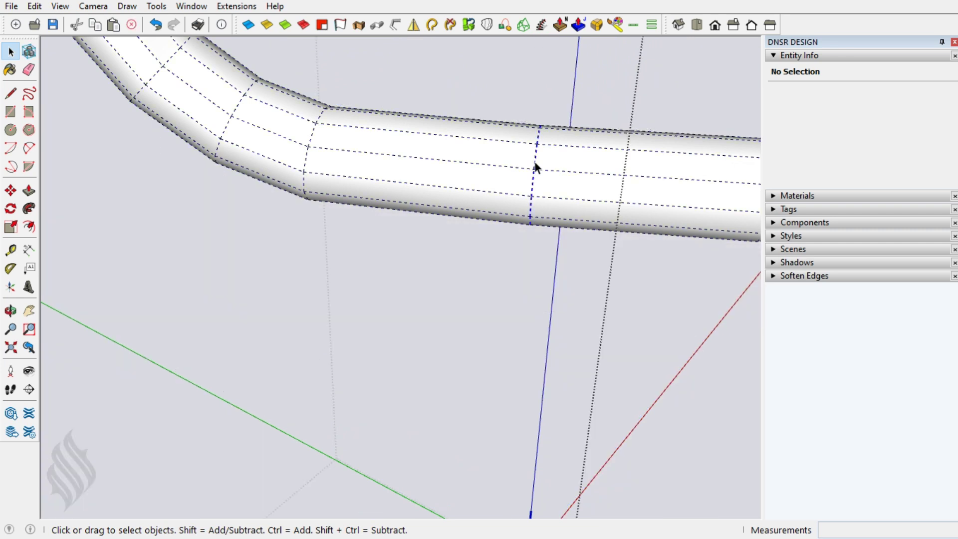
left_click(534, 166)
left_click(35, 6)
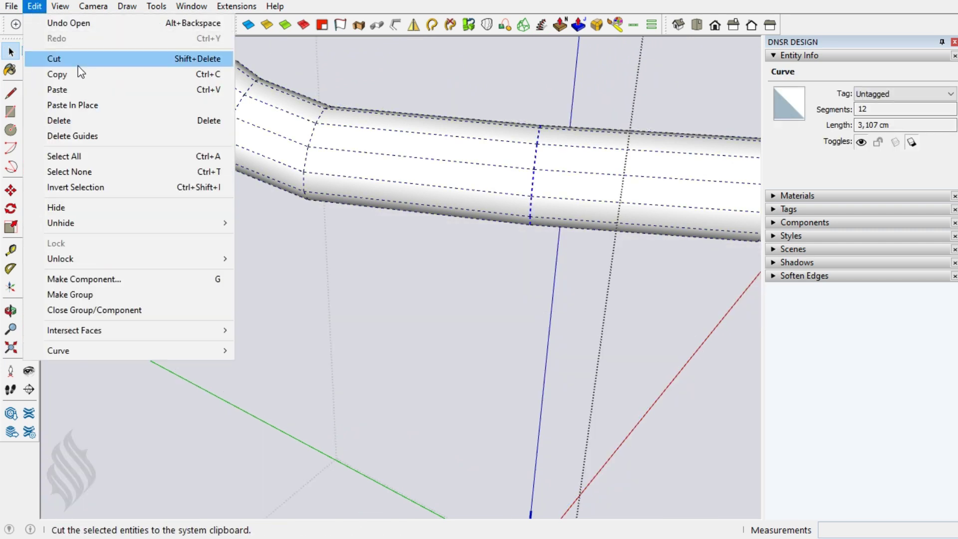
left_click(78, 68)
key("Escape")
left_click(34, 6)
left_click(85, 103)
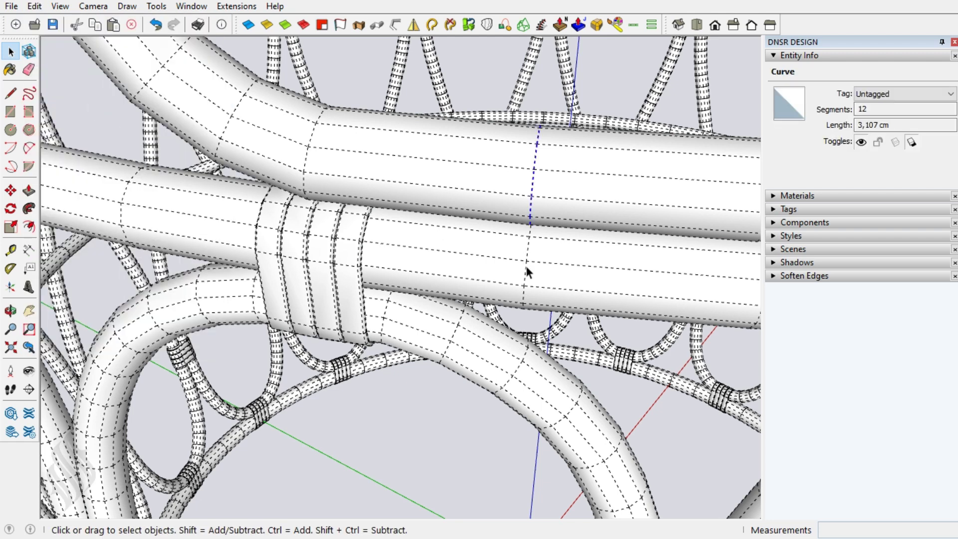
Step: Copy a cross-section ring from the second tube and paste it in place outside
key("ctrl+shift+i")
key("Delete")
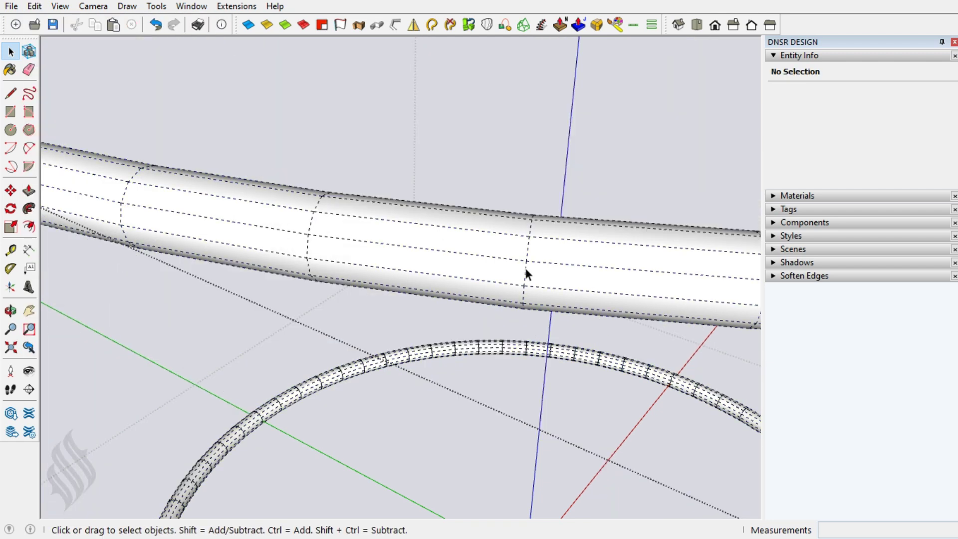
left_click(35, 6)
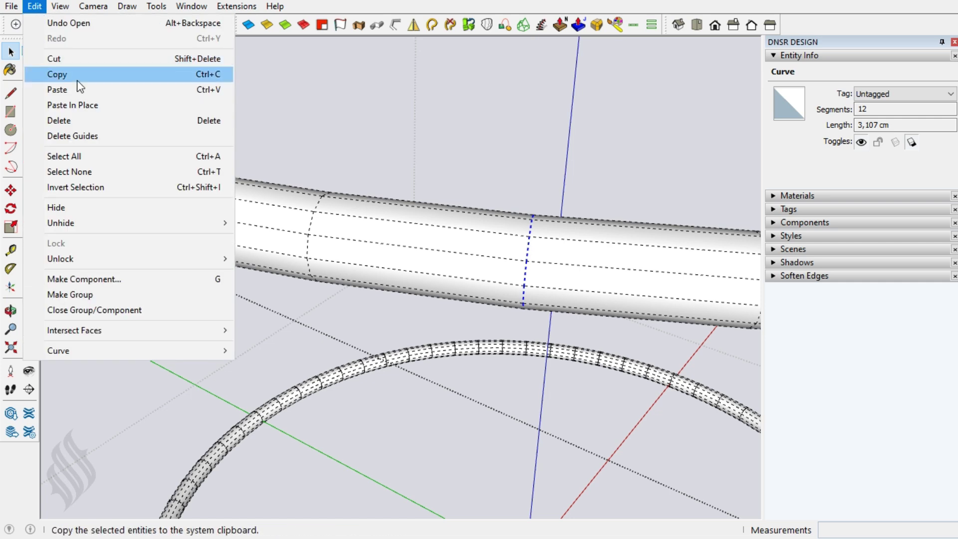
left_click(60, 73)
key("ctrl+z")
left_click(34, 6)
left_click(85, 103)
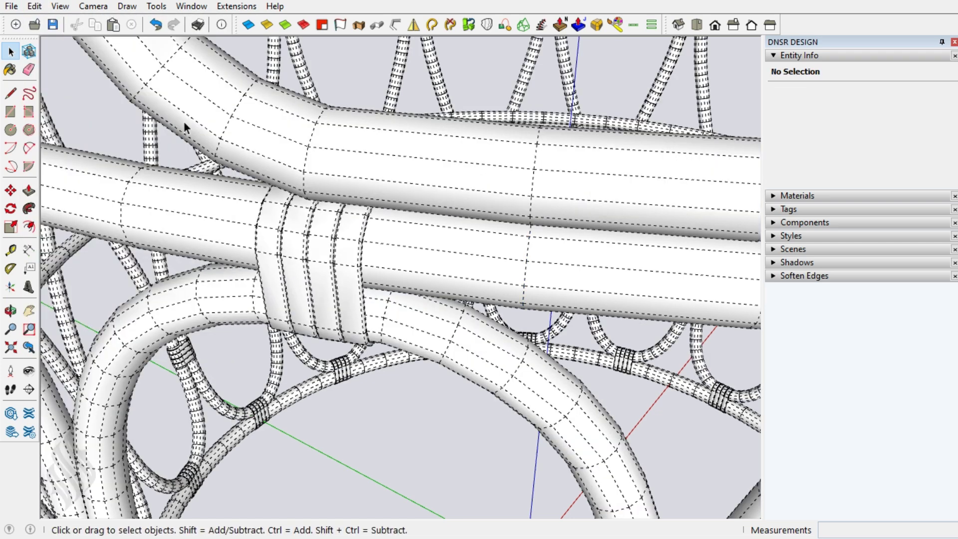
Step: Unsoften both ring outlines, group them, and orbit inside the group to face the circles
left_click(531, 184, "shift")
left_click(303, 24)
right_click(531, 176)
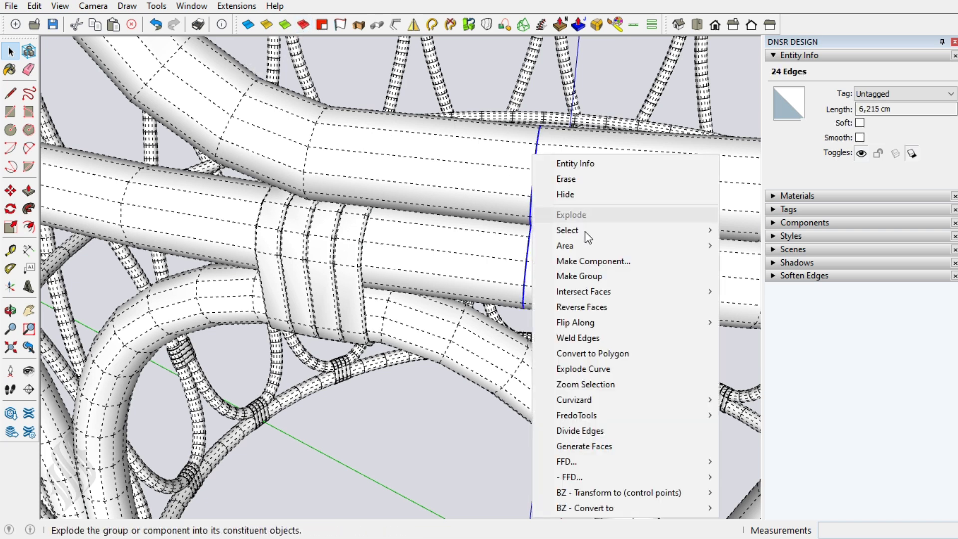
left_click(587, 273)
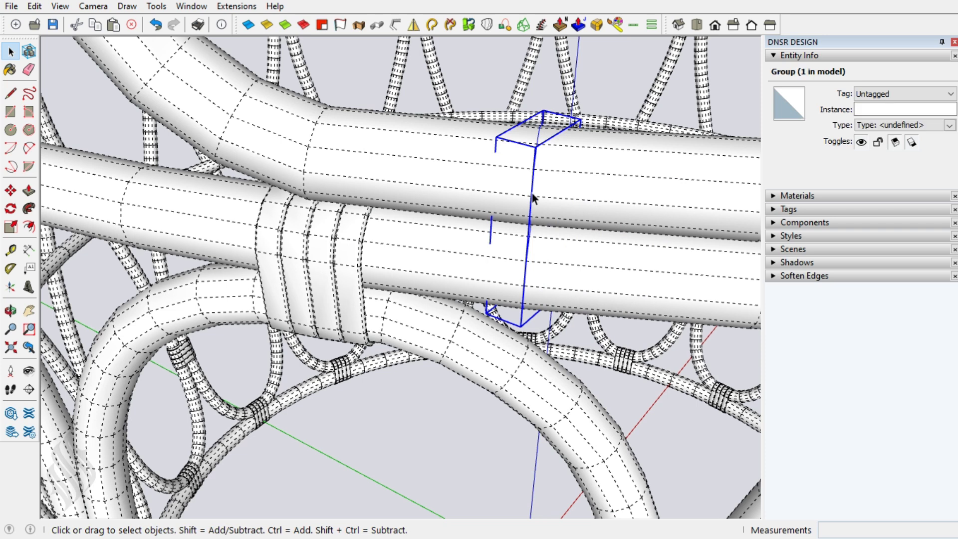
double_click(532, 194)
mouse_move(537, 204)
middle_mouse_down()
mouse_move(543, 210)
mouse_move(332, 214)
mouse_move(573, 291)
mouse_move(546, 186)
middle_mouse_up()
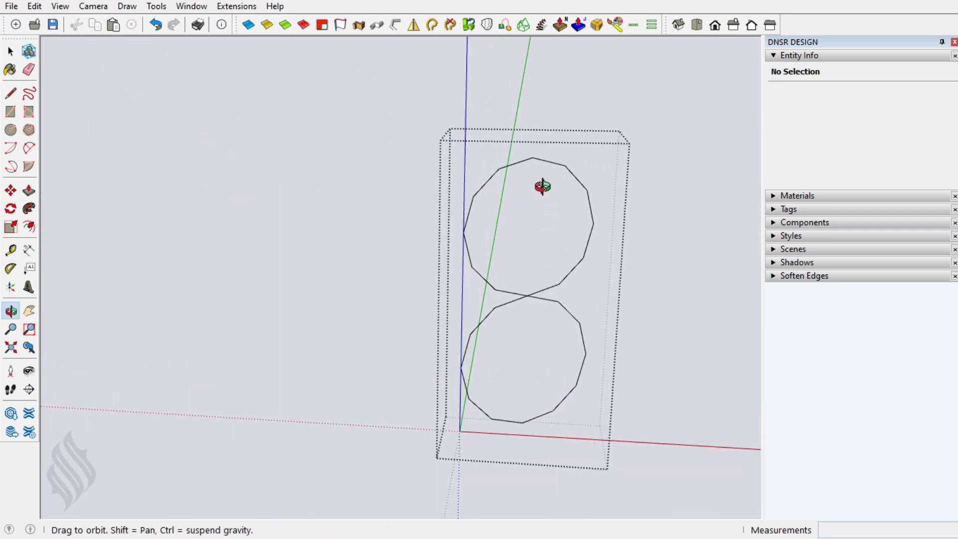
Step: Draw two closing lines joining the upper and lower circles
key("l")
left_click(463, 232)
left_click(460, 364)
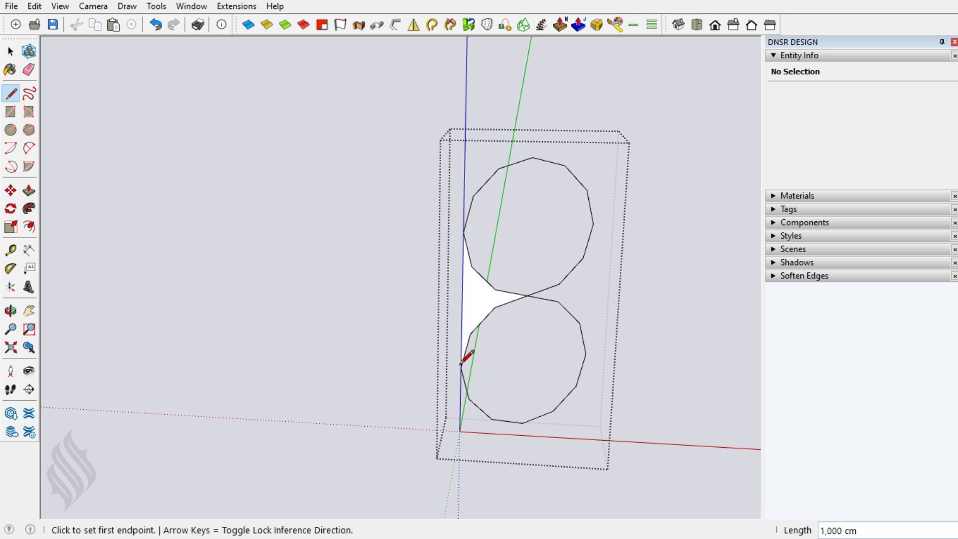
left_click(585, 353)
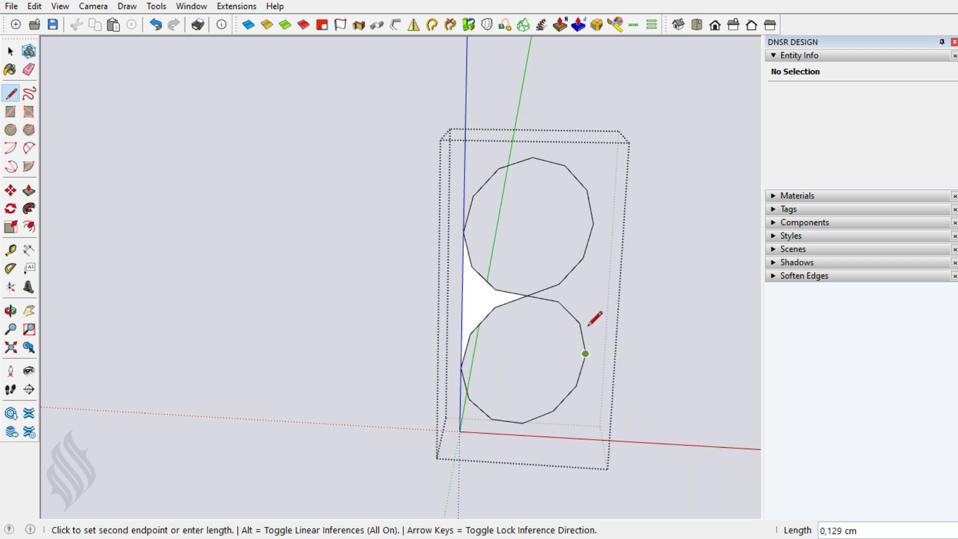
left_click(593, 224)
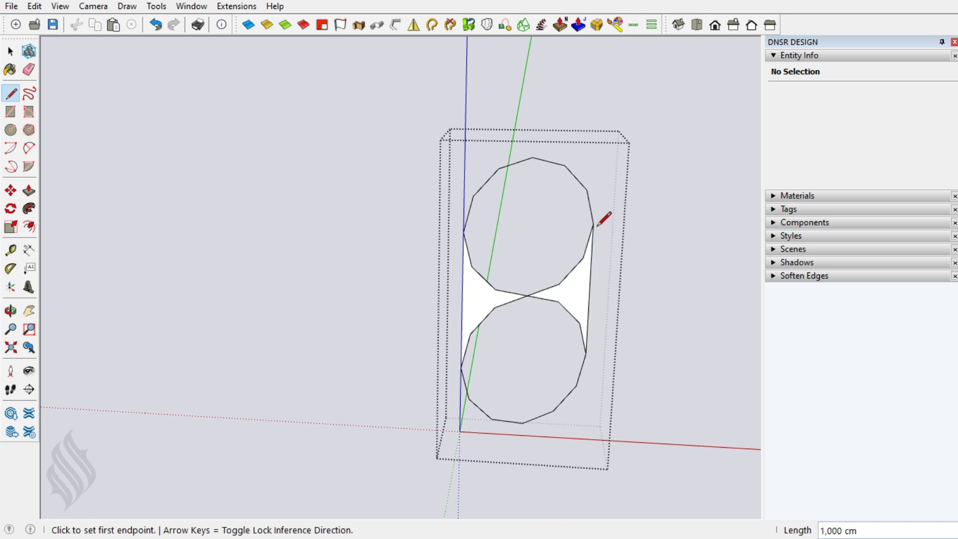
key("space")
Step: Erase the inner arcs and weld the remaining oblong outline into one curve
key("e")
left_click_drag(546, 288, 516, 296)
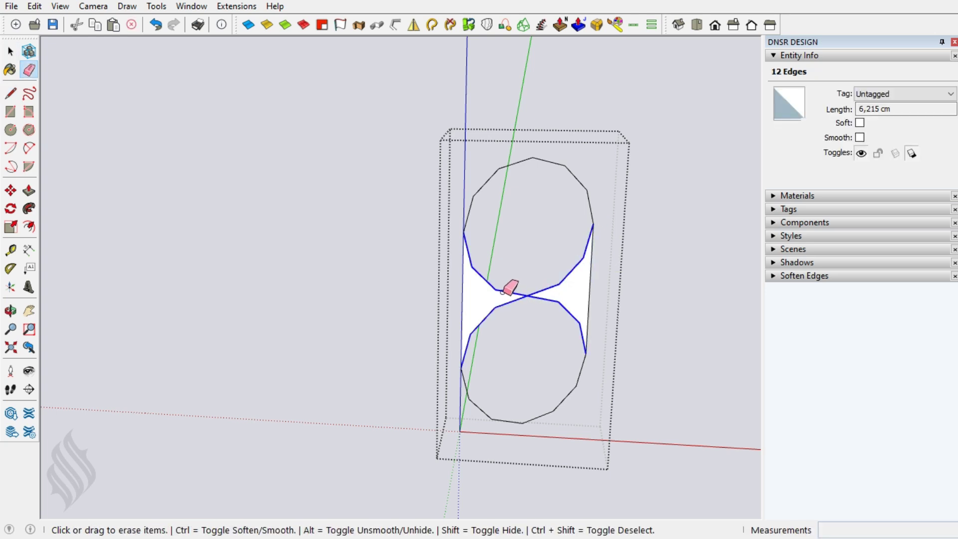
key("space")
left_click(591, 284)
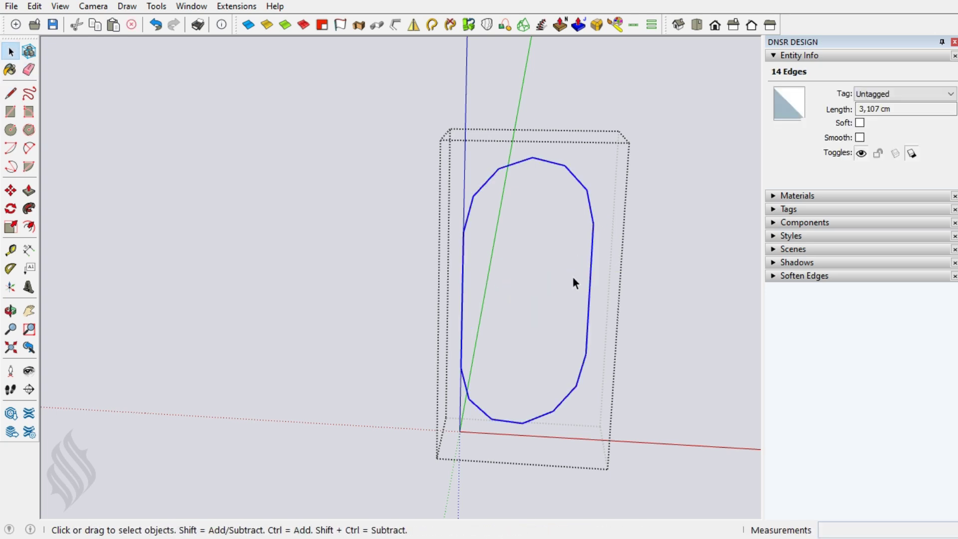
left_click(432, 25)
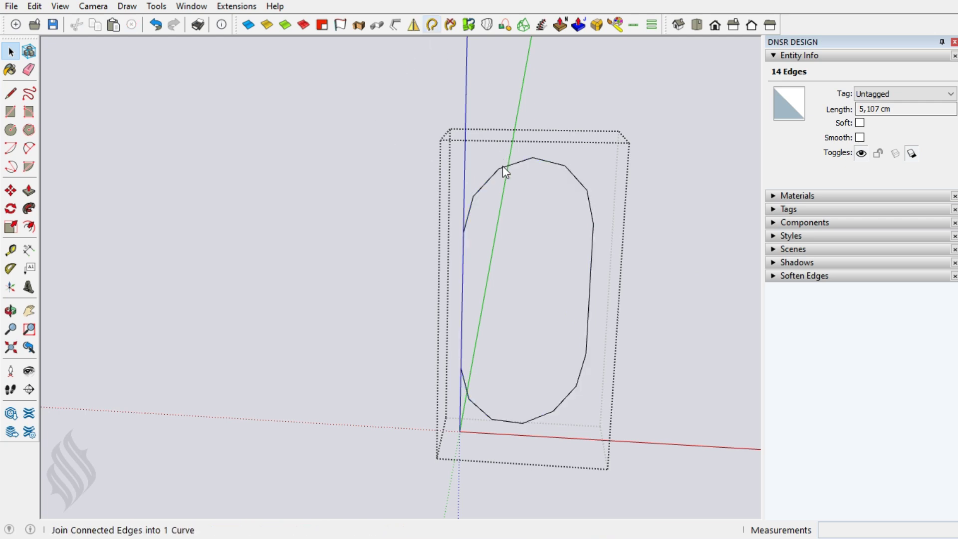
middle_click_drag(490, 180, 509, 212)
mouse_move(509, 212)
left_mouse_down()
mouse_move(627, 244)
mouse_move(469, 149)
left_mouse_up()
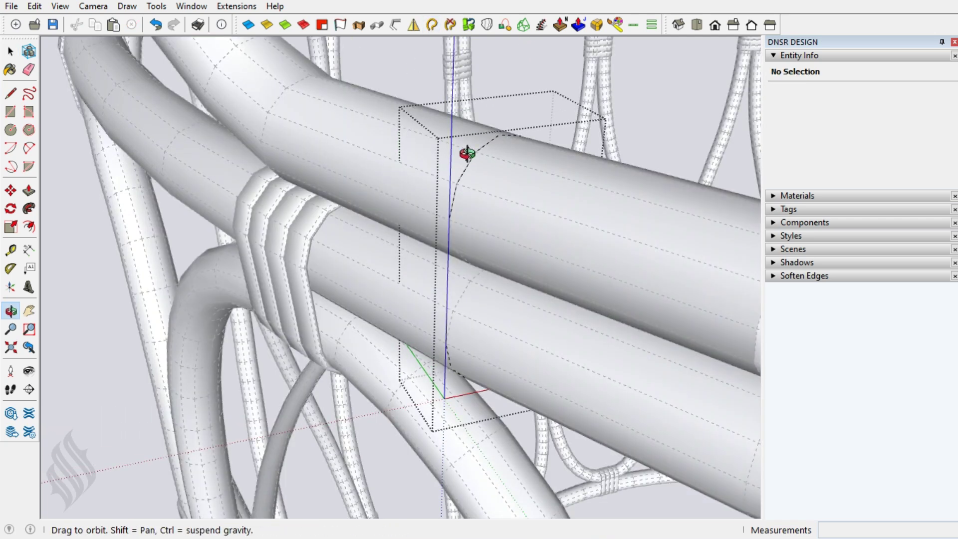
Step: Extrude the loop curve 0,300 cm to one side with Extrude Lines
key("space")
left_click(479, 173)
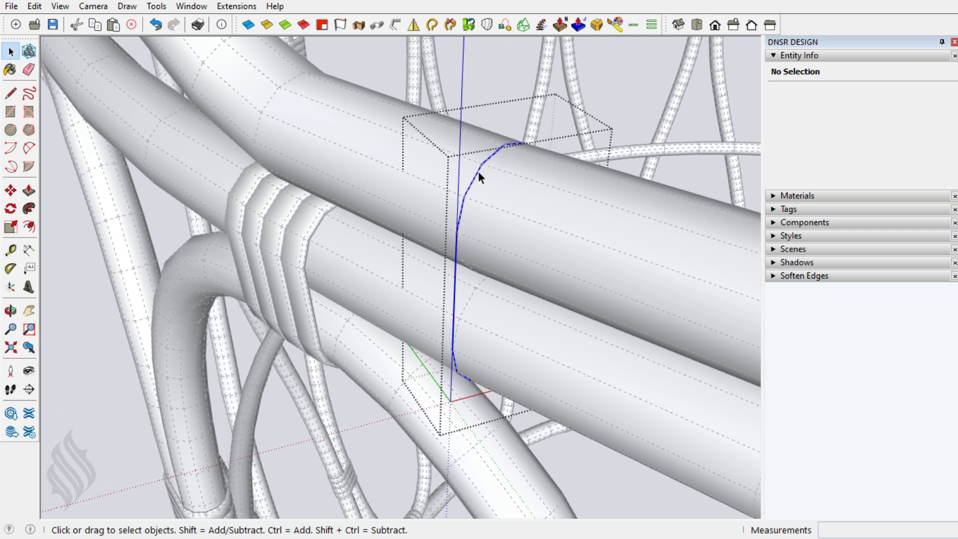
left_click(341, 27)
left_click(482, 164)
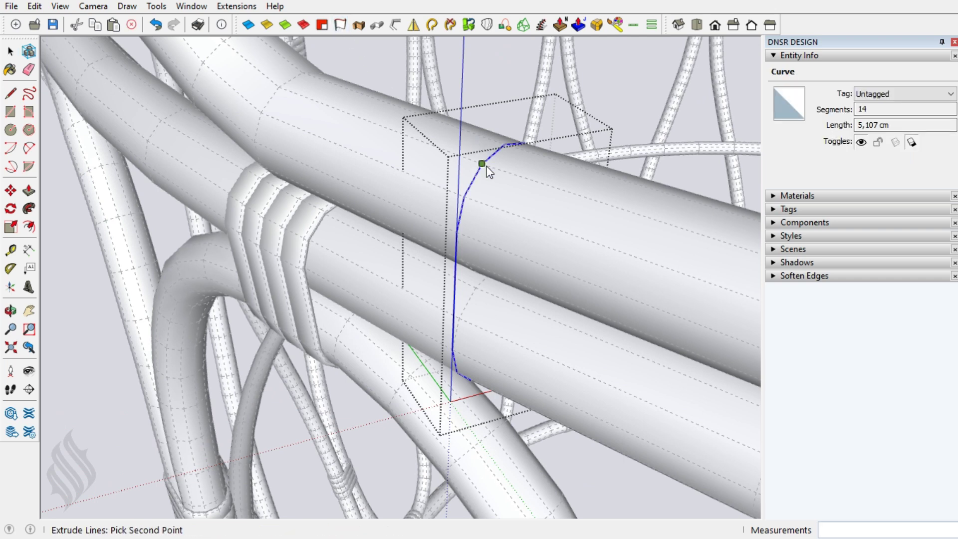
left_click(520, 177)
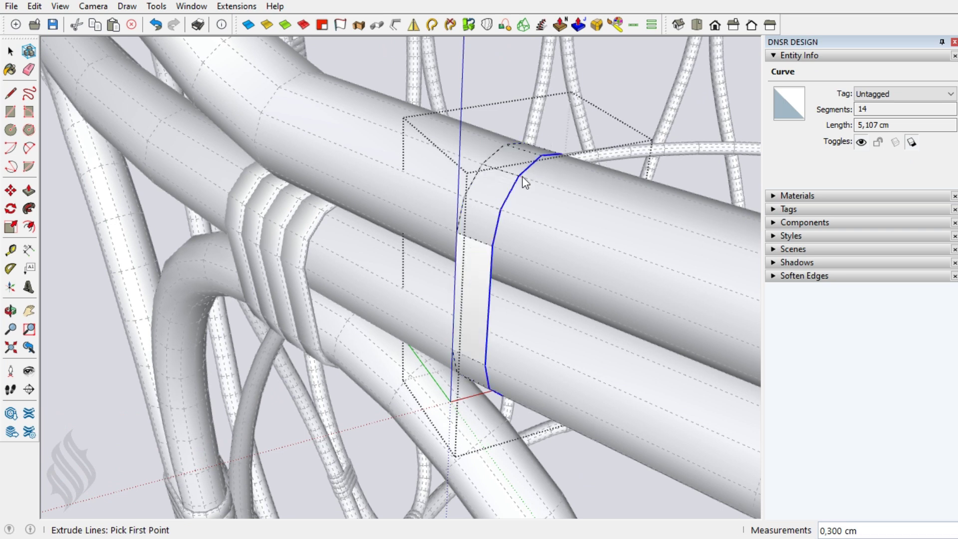
key("space")
Step: Extrude the original loop curve 0,3 cm in the opposite direction
left_click(472, 176)
left_click(339, 25)
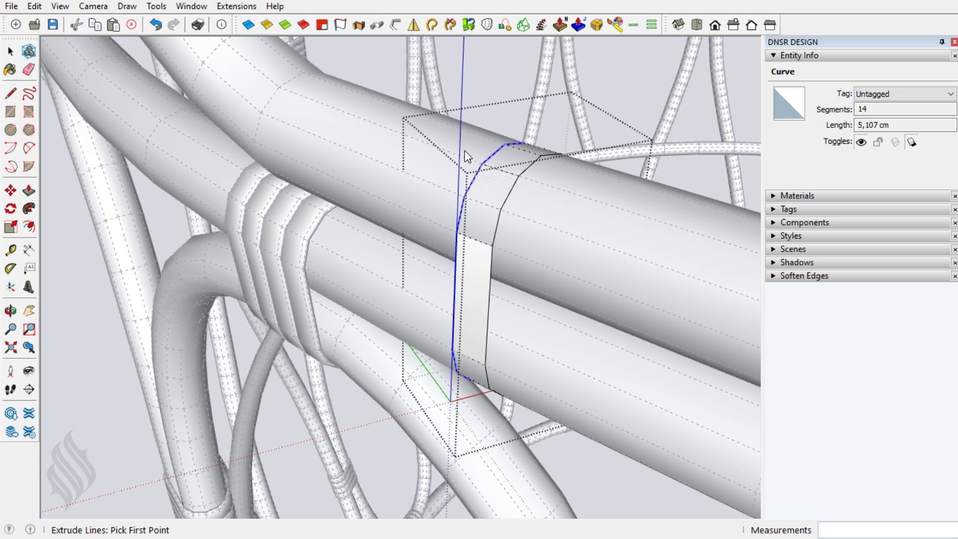
left_click(482, 165)
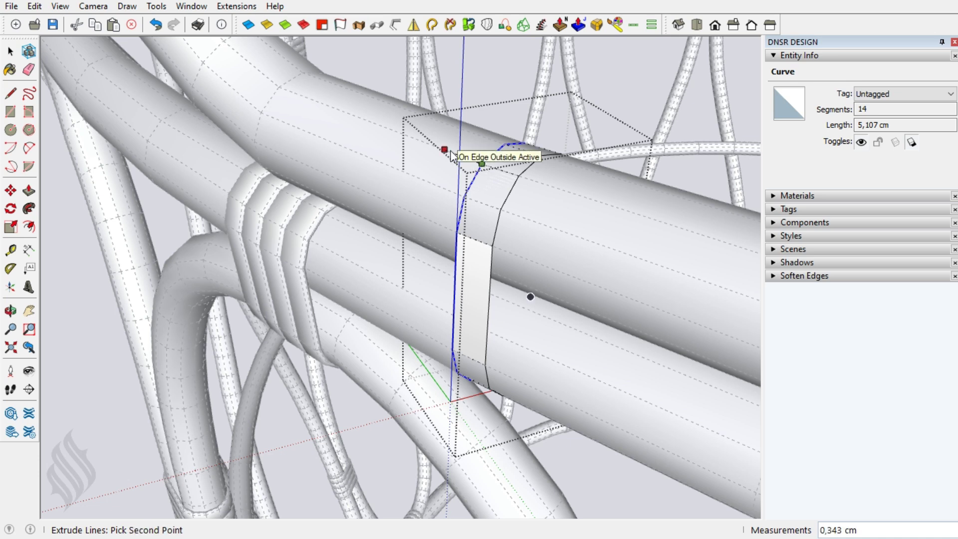
left_click(452, 154)
type("3")
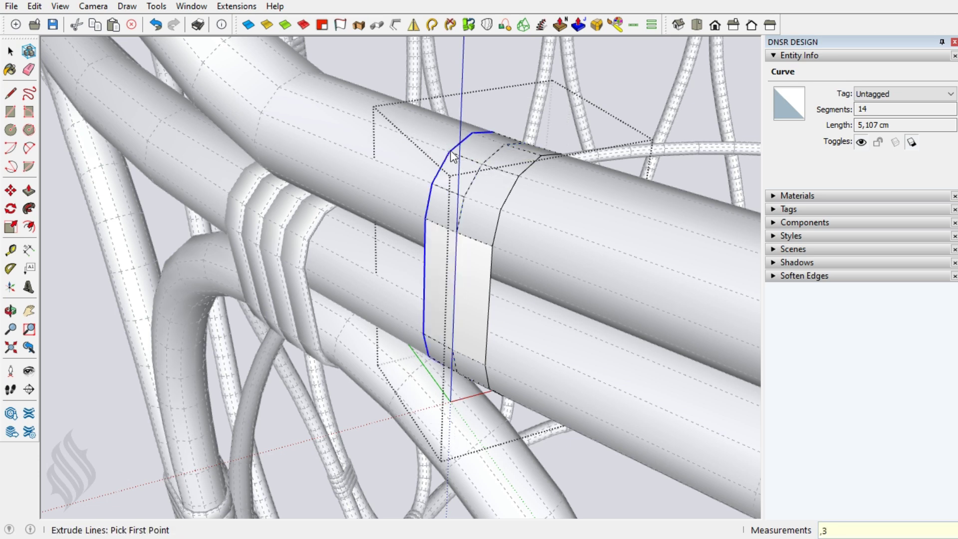
key("space")
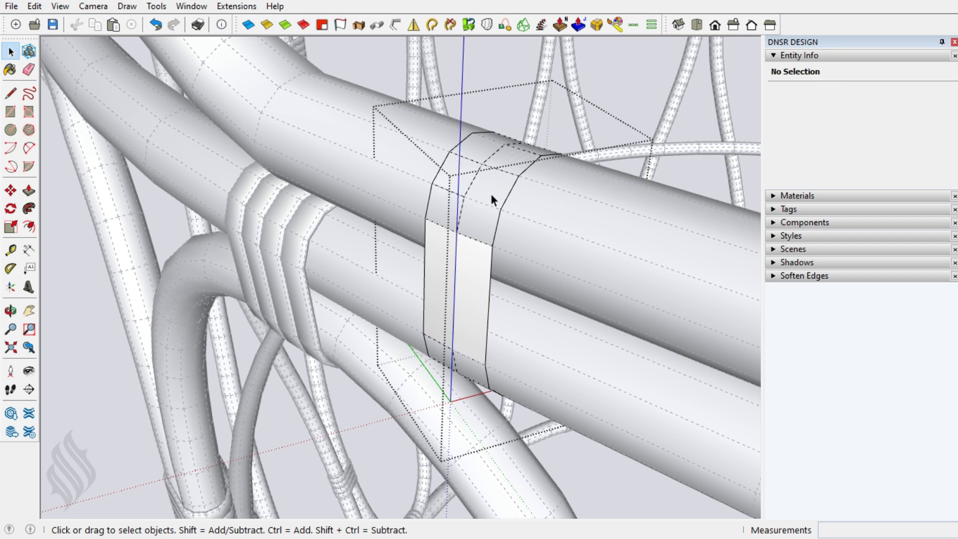
Step: Hide the rest of the model and make the middle ring surface a group
key("h")
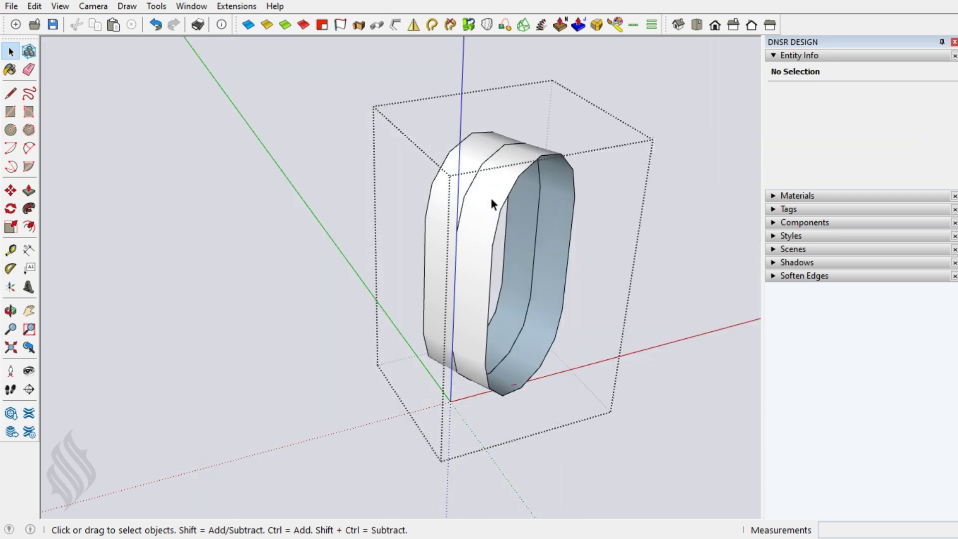
double_click(491, 204)
right_click(492, 204)
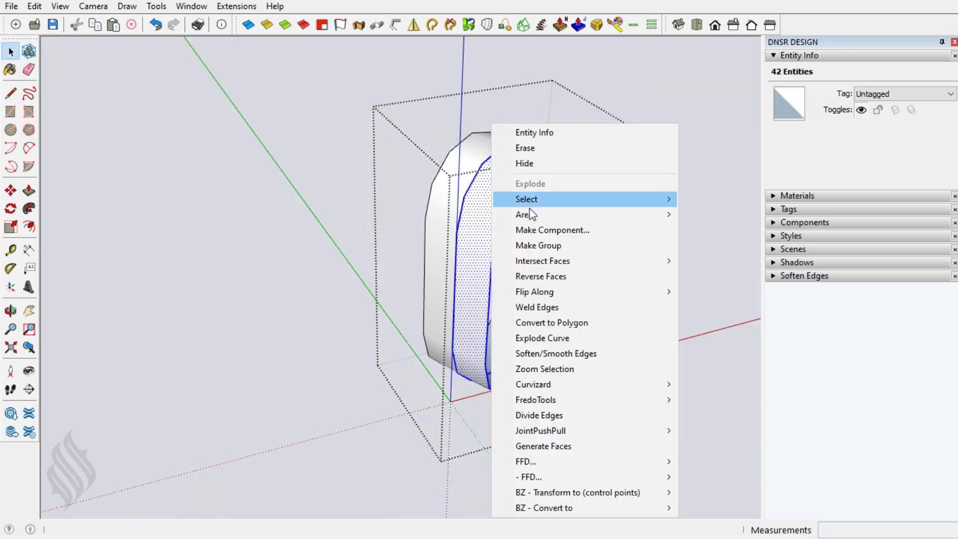
left_click(543, 246)
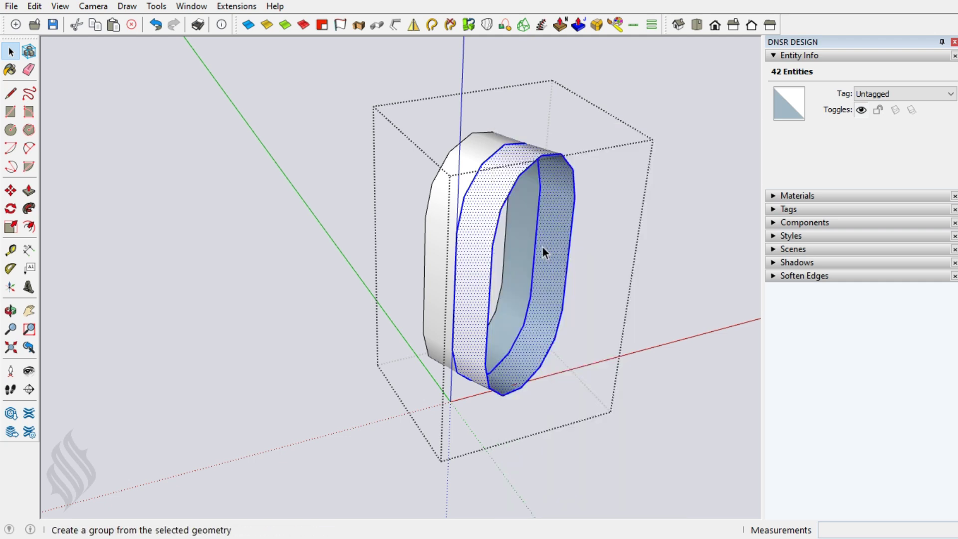
Step: Group the other ring strip, then undo that grouping
double_click(469, 168)
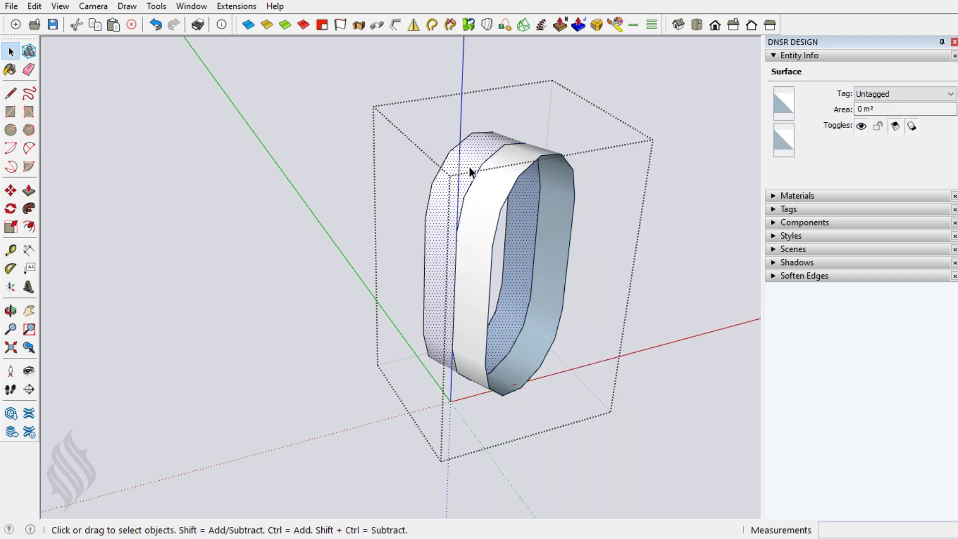
double_click(470, 168)
right_click(469, 168)
left_click(536, 259)
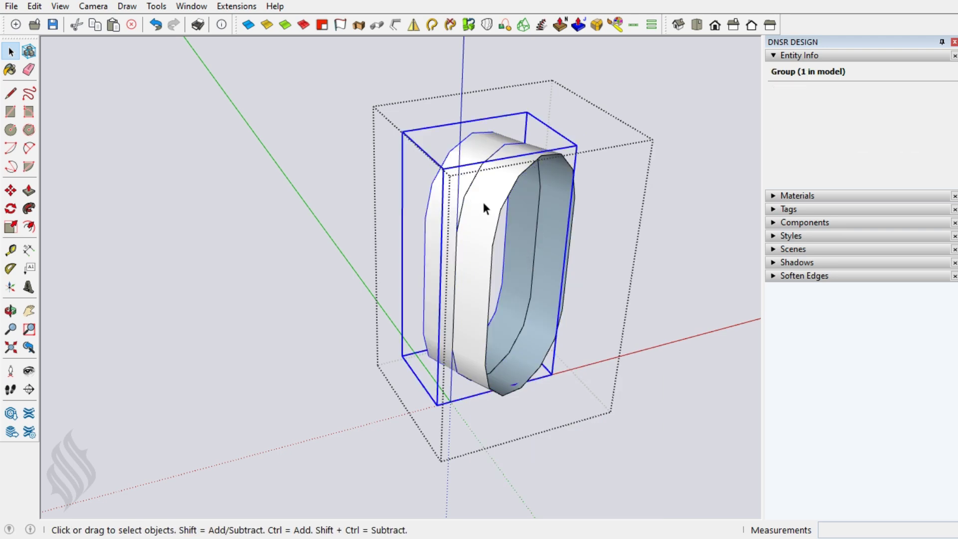
key("ctrl+z")
key("ctrl+z")
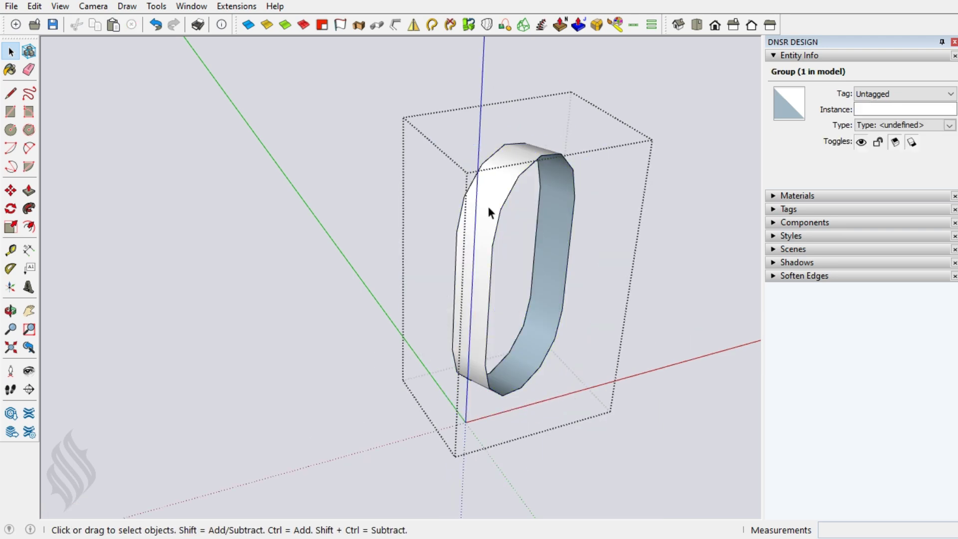
left_click(579, 26)
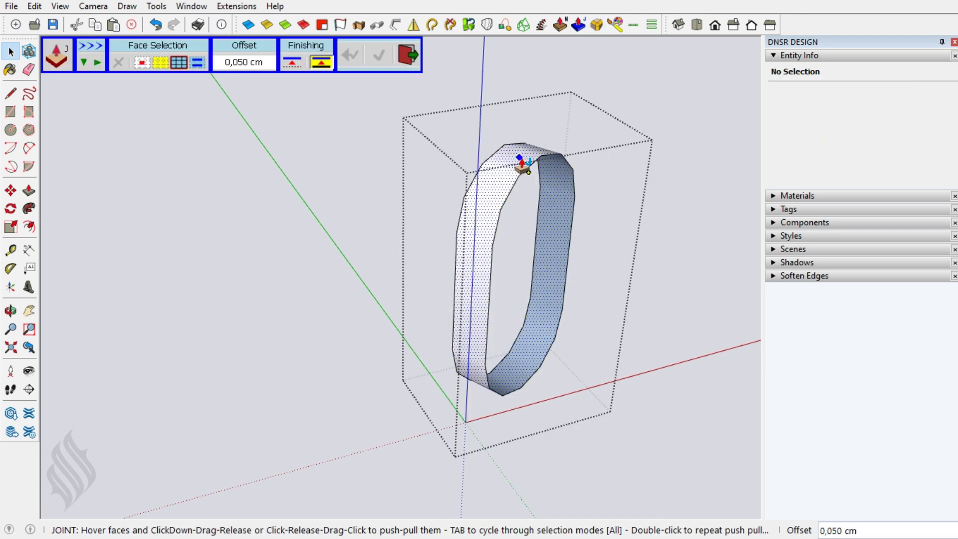
Step: Thicken the ring strip by 0,05 cm with Joint Push Pull and round its edges at 0,025 cm
left_click(522, 149)
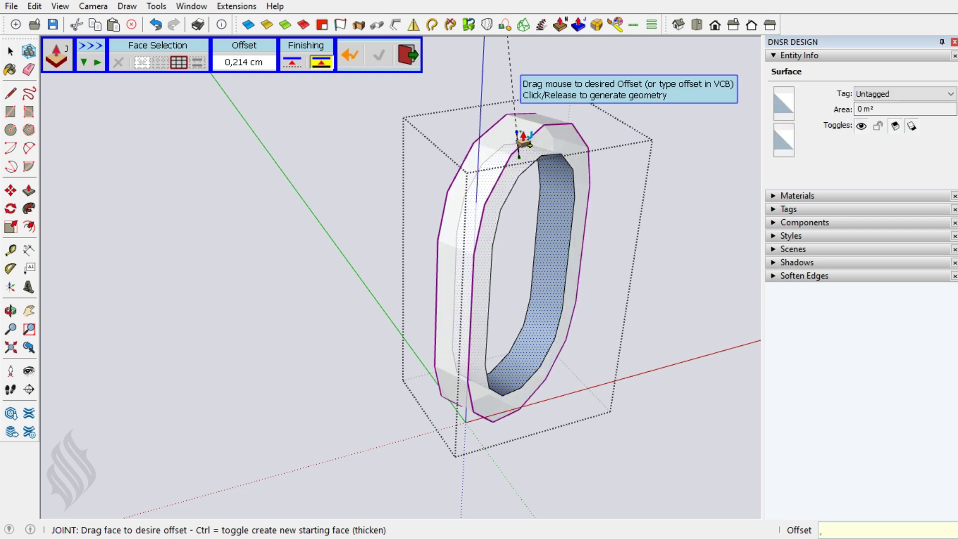
type("05")
key("Return")
key("space")
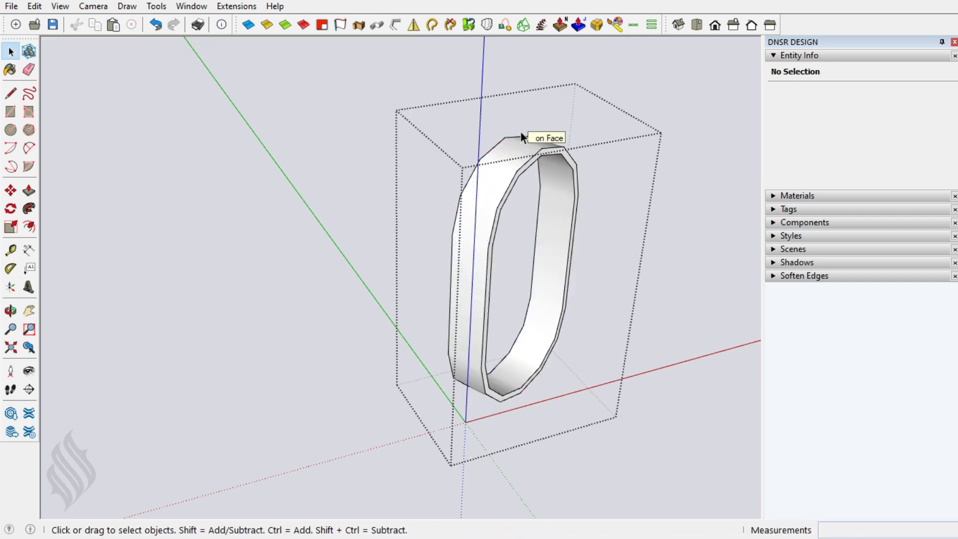
left_click(504, 157)
left_click(596, 24)
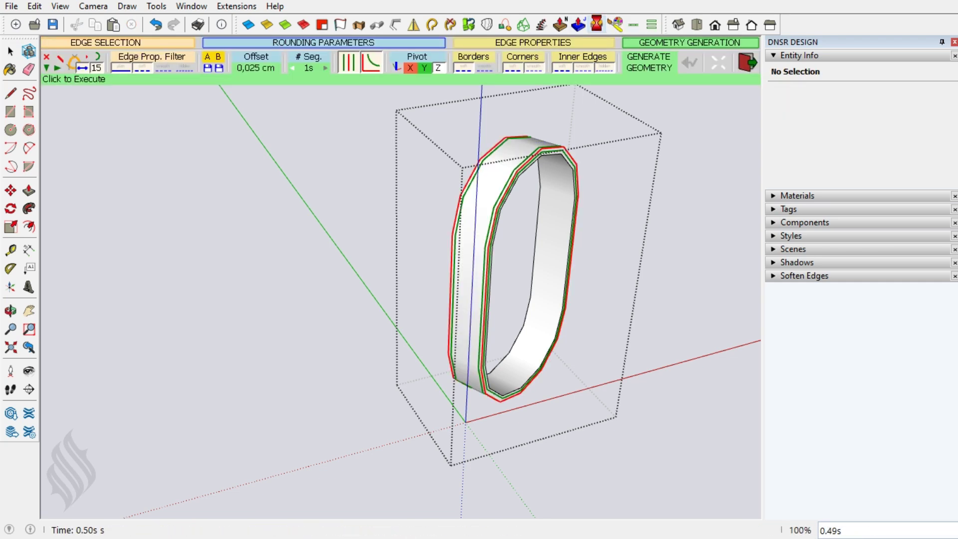
key("space")
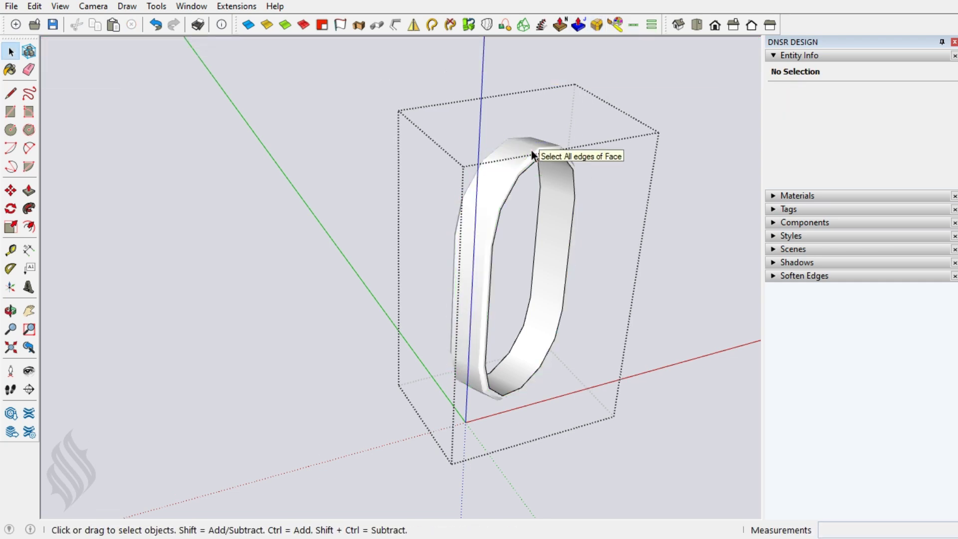
middle_click_drag(533, 155, 531, 157)
Step: Turn the rounded ring group into a component
right_click(530, 158)
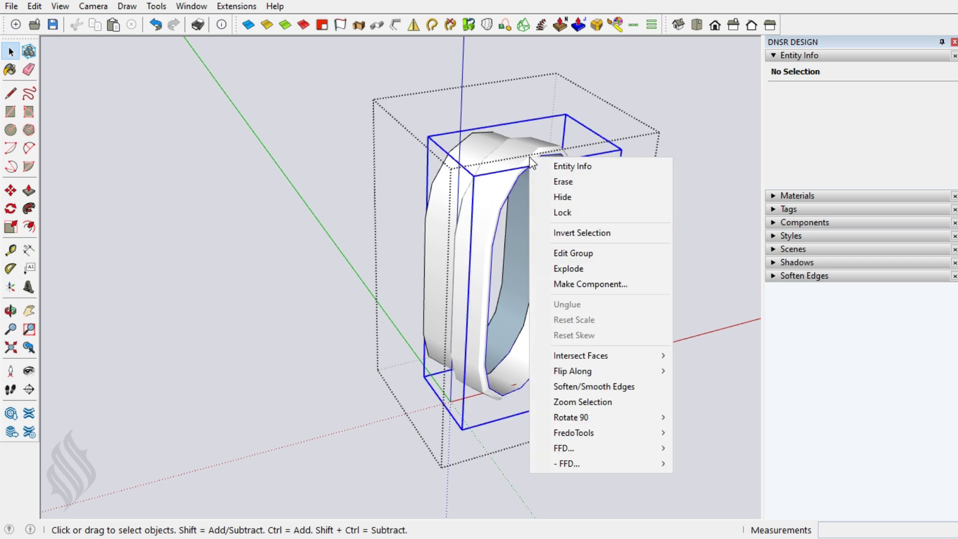
left_click(585, 282)
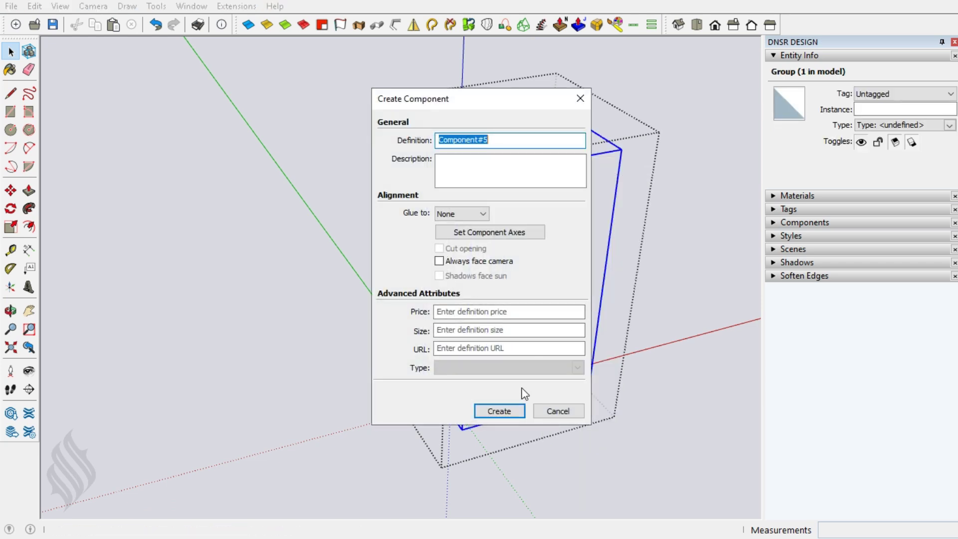
left_click(514, 413)
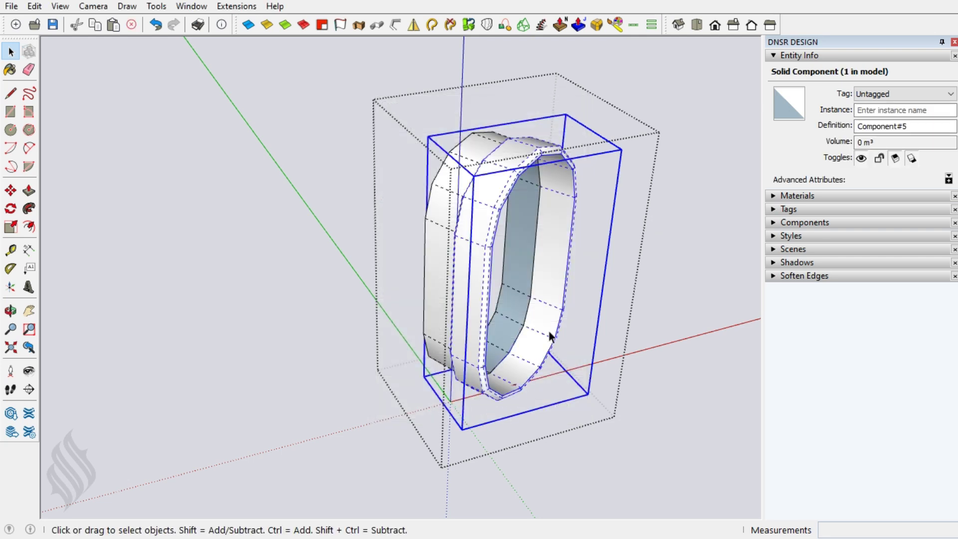
Step: Copy the ring 0,300 cm along and array six more copies, then toggle the hidden model
key("m")
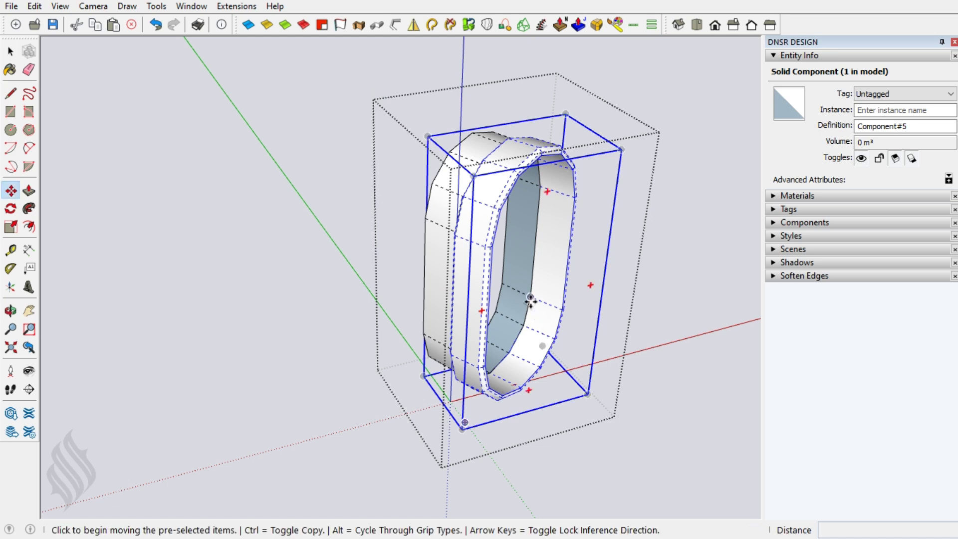
left_click(534, 300)
key("ctrl")
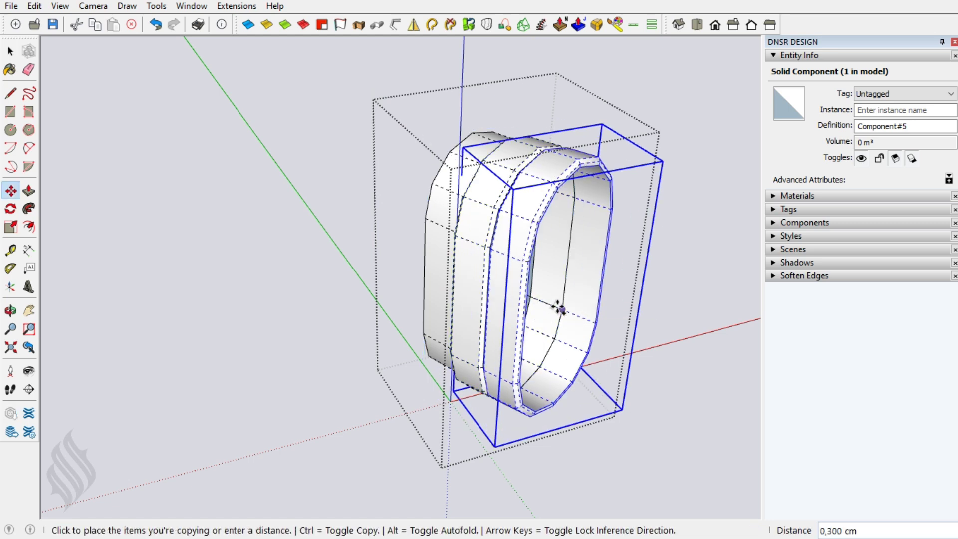
left_click(559, 308)
type("*6")
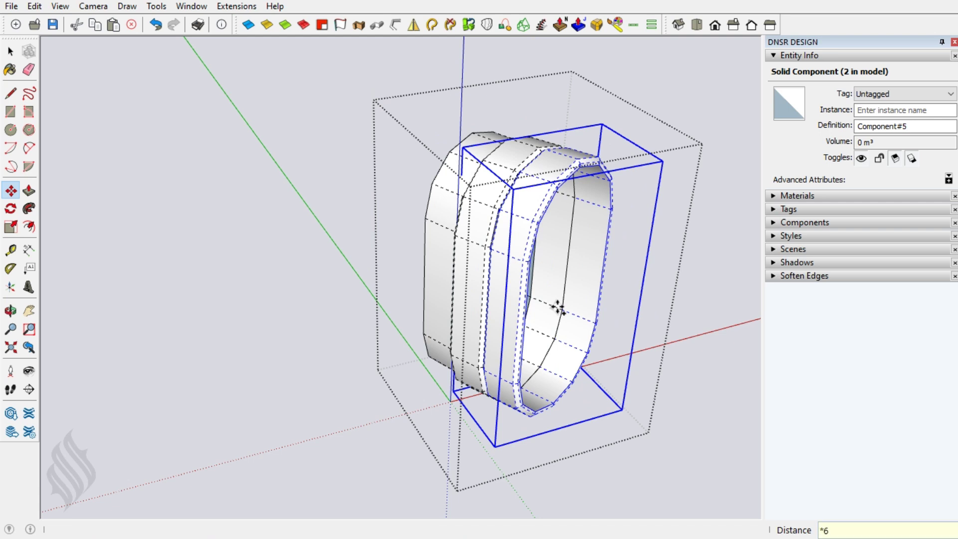
key("Return")
key("space")
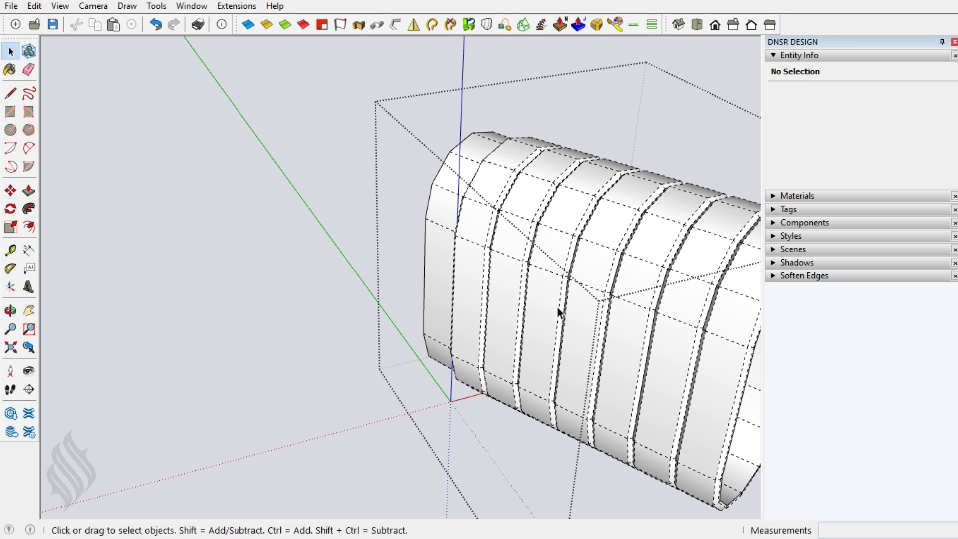
scroll(558, 307, "down", 1)
scroll(549, 304, "down", 2)
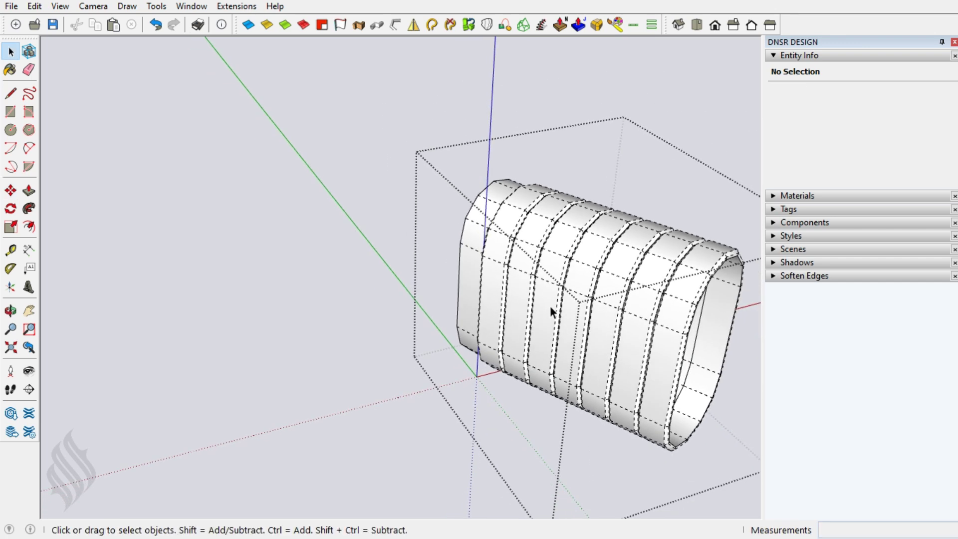
key("h")
key("h")
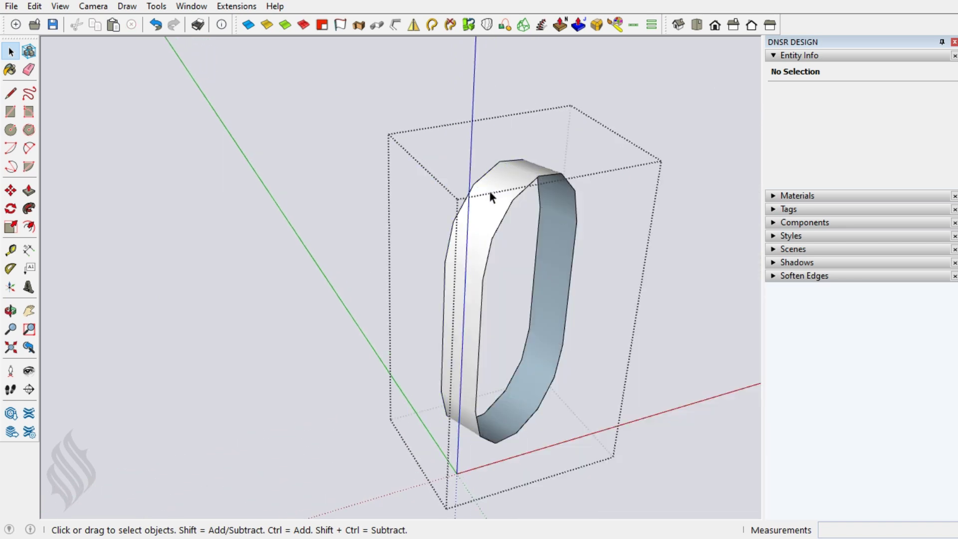
Step: Thicken the second band strip by 0,050 cm and round its edges at 0,025 cm
left_click(511, 193)
left_click(578, 25)
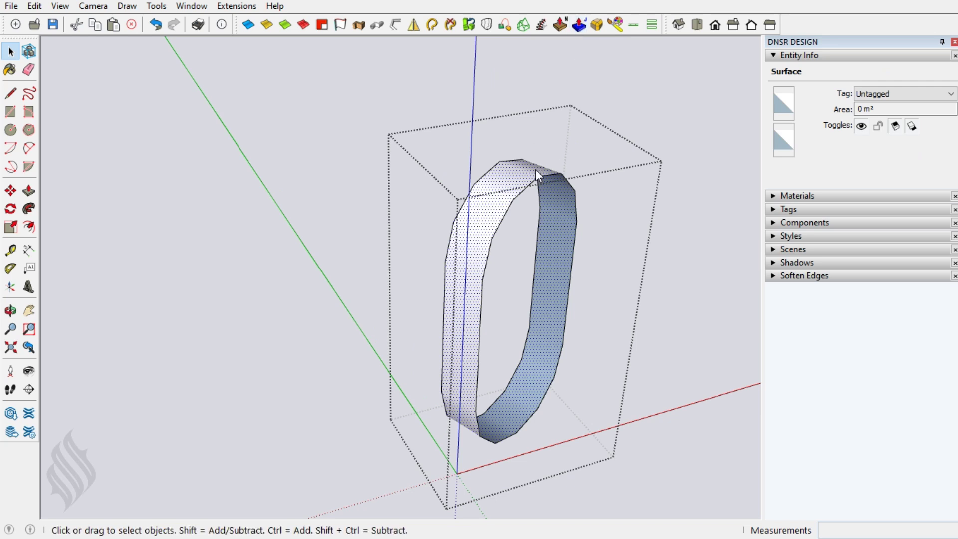
left_click(492, 167)
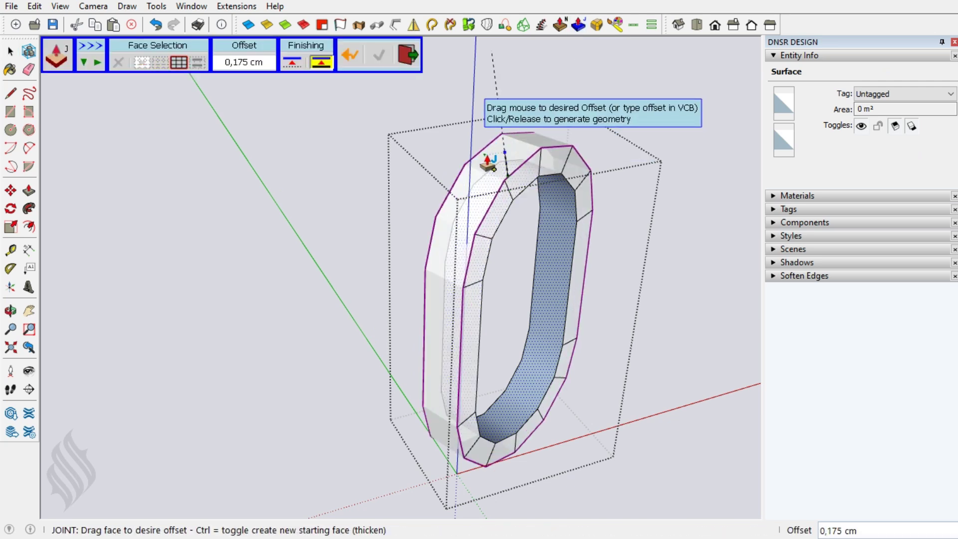
type("0,050")
key("Return")
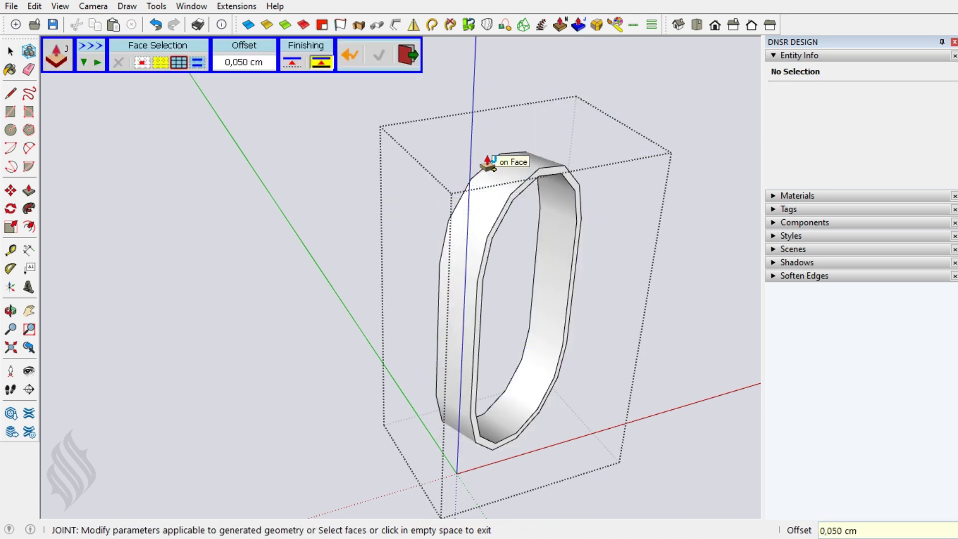
key("Escape")
left_click(596, 25)
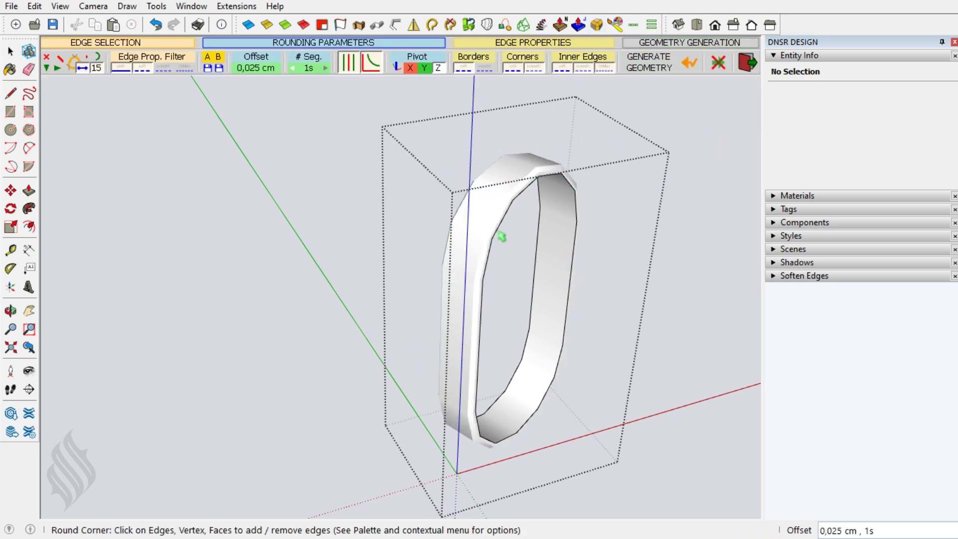
key("space")
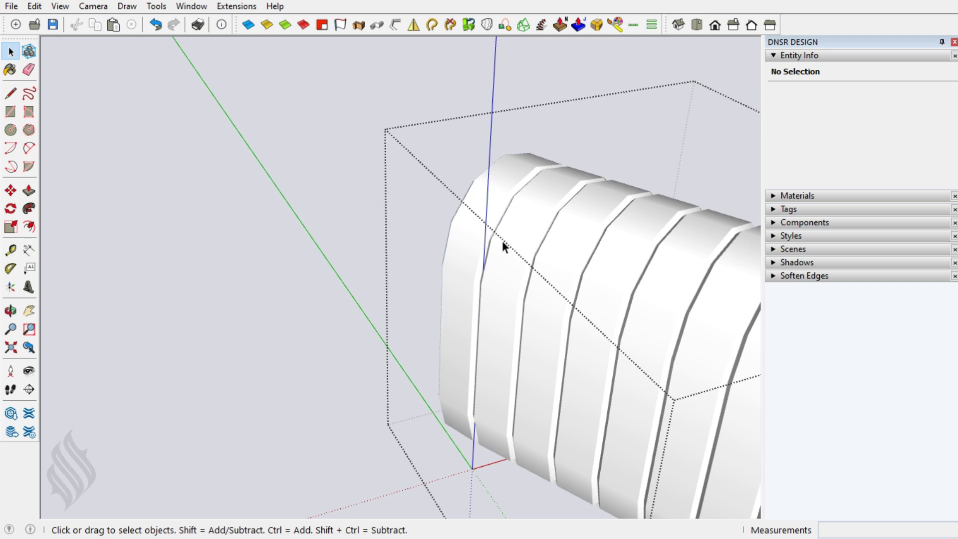
mouse_move(483, 249)
middle_mouse_down()
mouse_move(567, 274)
mouse_move(400, 276)
mouse_move(610, 284)
mouse_move(538, 222)
middle_mouse_up()
Step: Turn the thickened ring group into a component
left_click(538, 211)
right_click(538, 212)
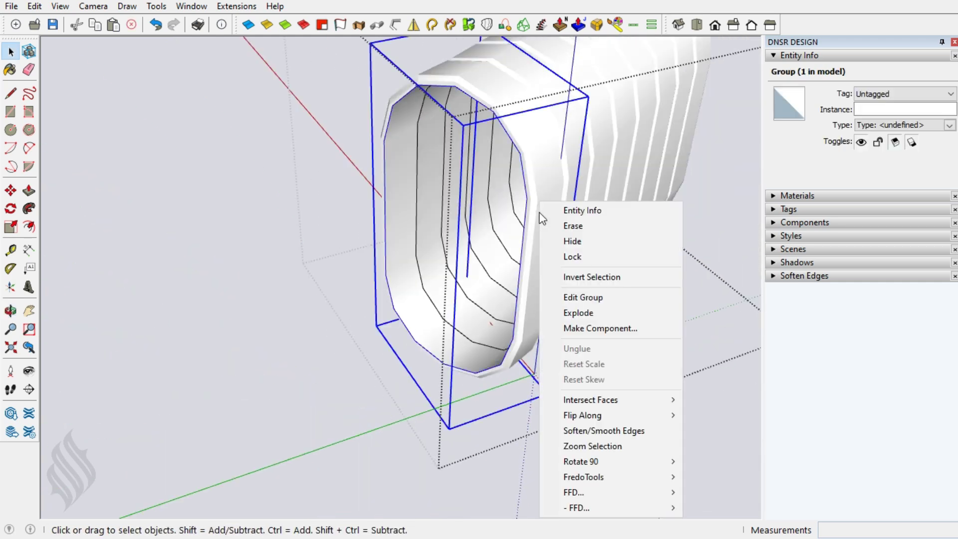
left_click(595, 327)
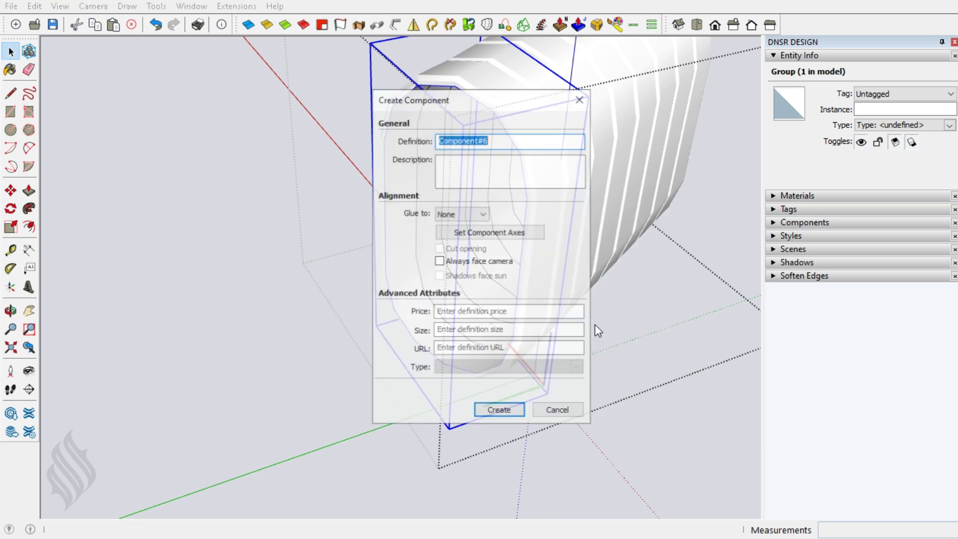
left_click(500, 411)
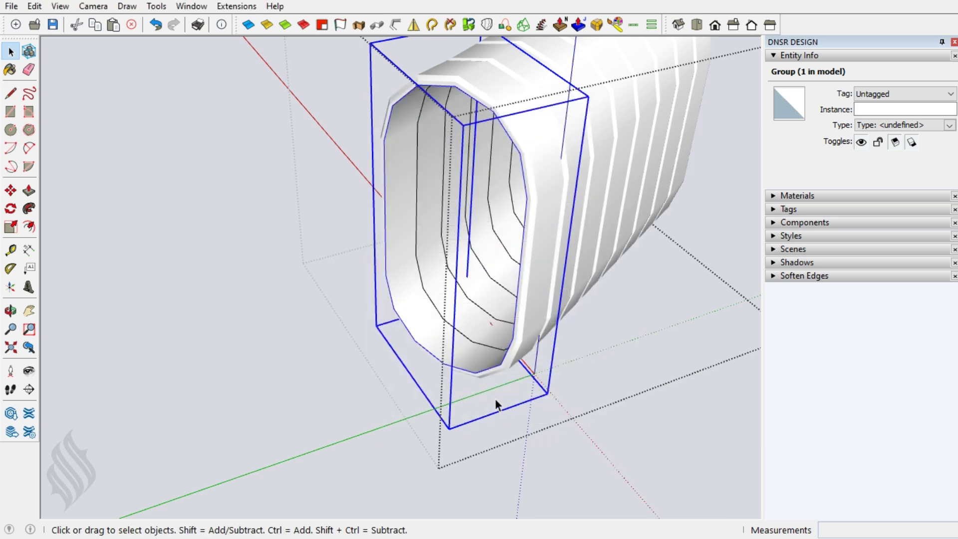
Step: Copy the ring component 0,300 cm along the tube to build the row of rings
key("m")
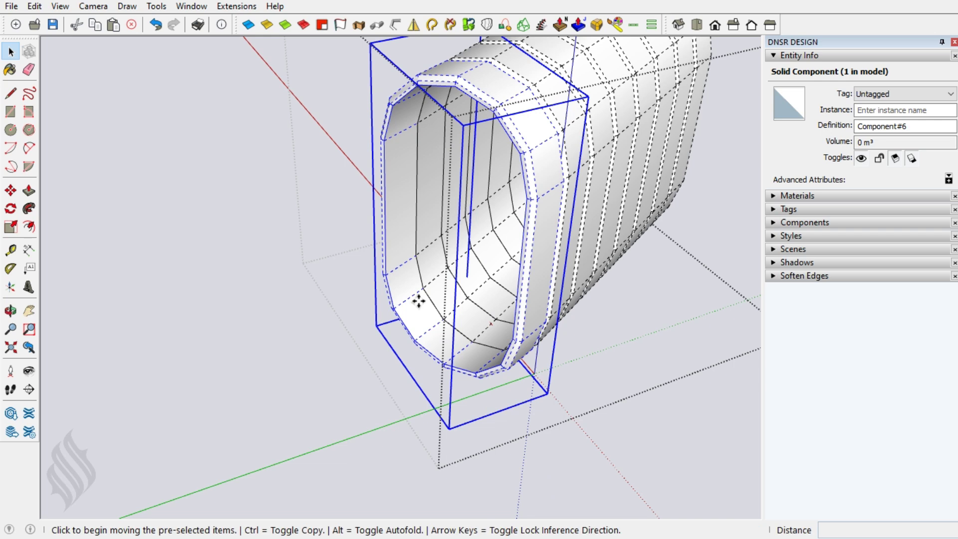
key("ctrl")
left_click(420, 287)
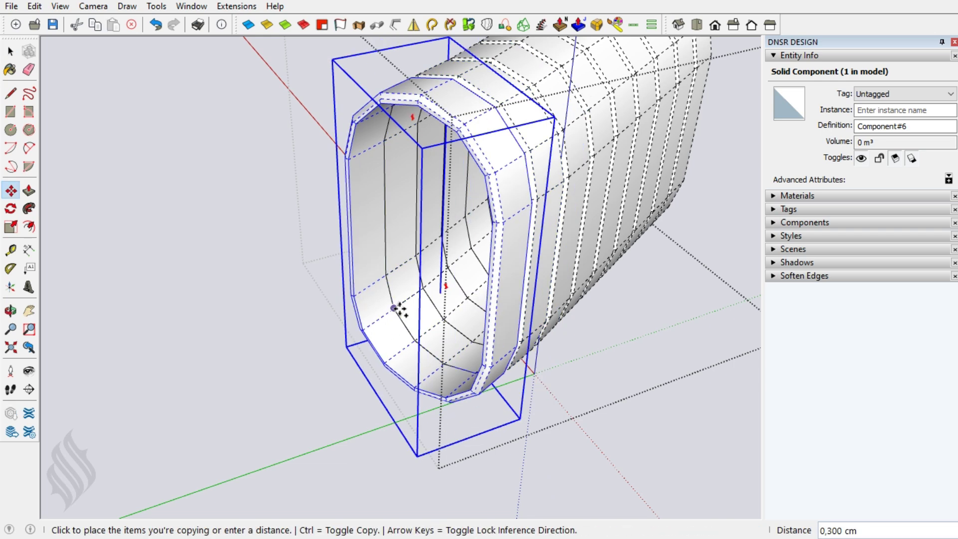
type("0,3")
key("Return")
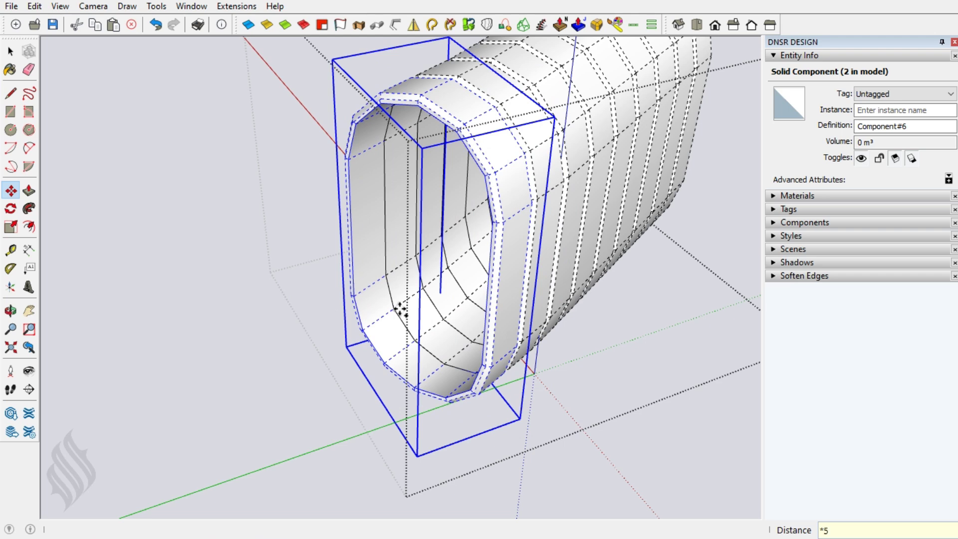
key("o")
mouse_move(539, 252)
left_mouse_down()
mouse_move(272, 254)
mouse_move(503, 277)
mouse_move(420, 289)
left_mouse_up()
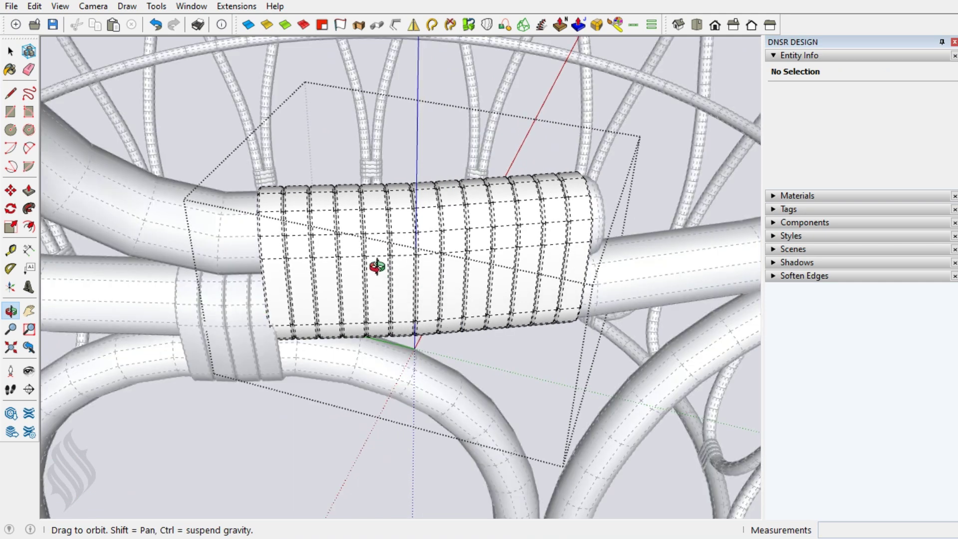
Step: Leave the ring component and turn off hidden geometry display
key("space")
left_click(274, 243)
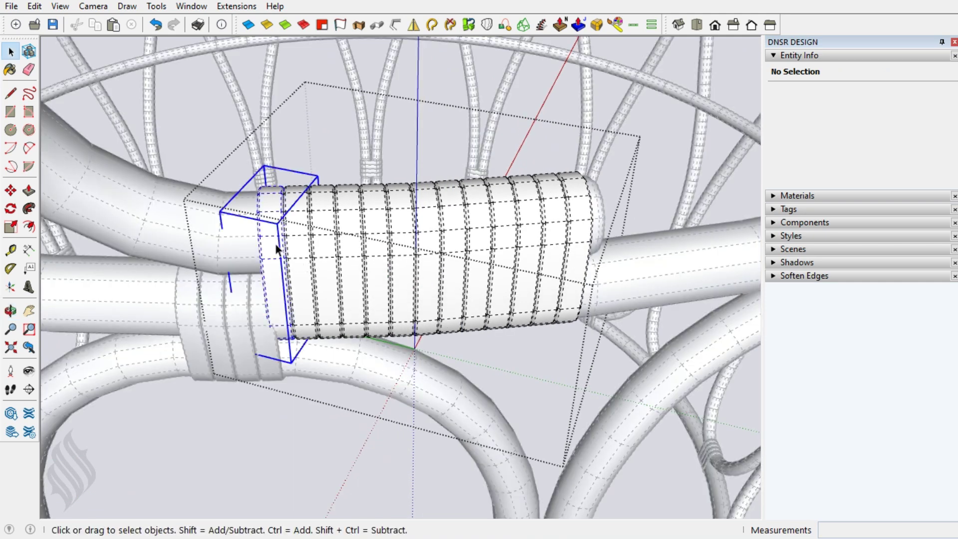
key("Escape")
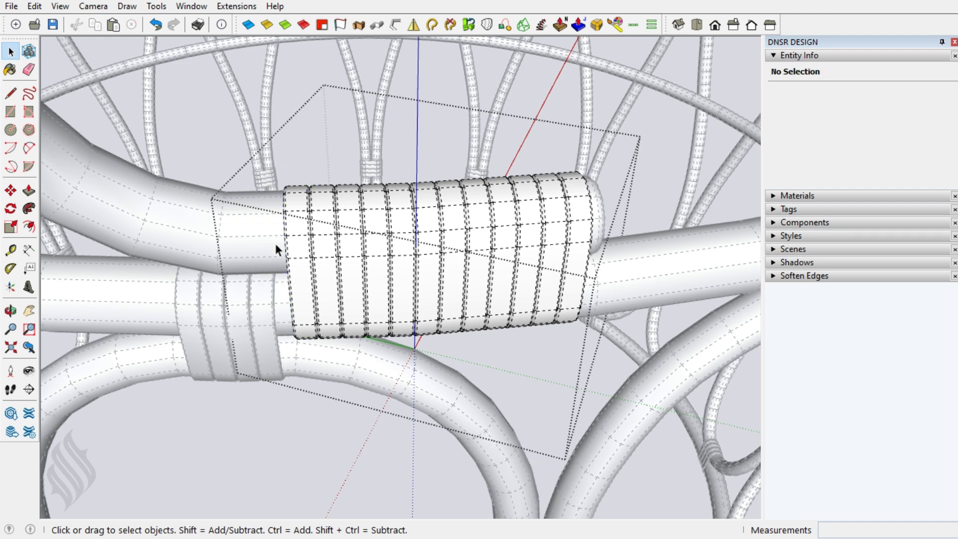
key("Escape")
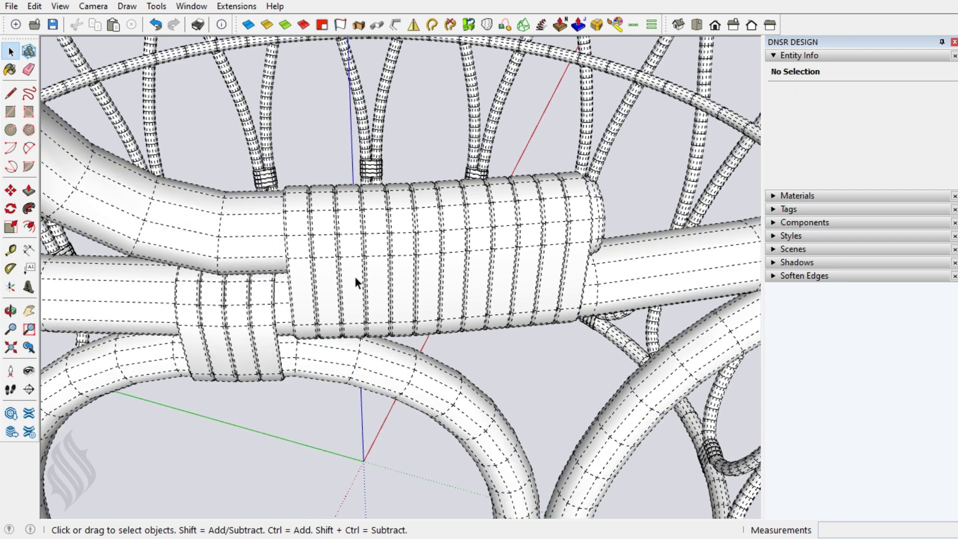
key("alt+h")
Step: Cut the banded wrap group out and open the bent handle tube group for editing
left_click(354, 274)
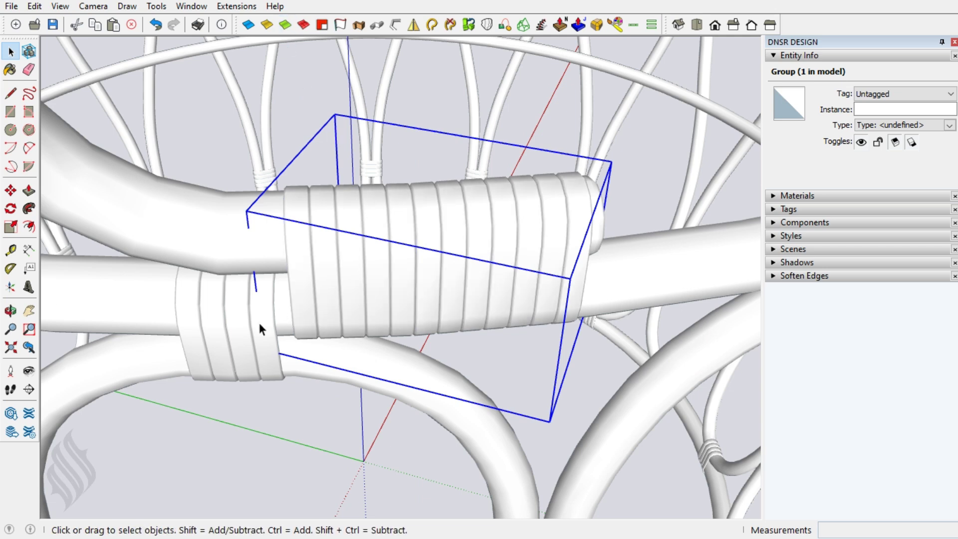
key("Delete")
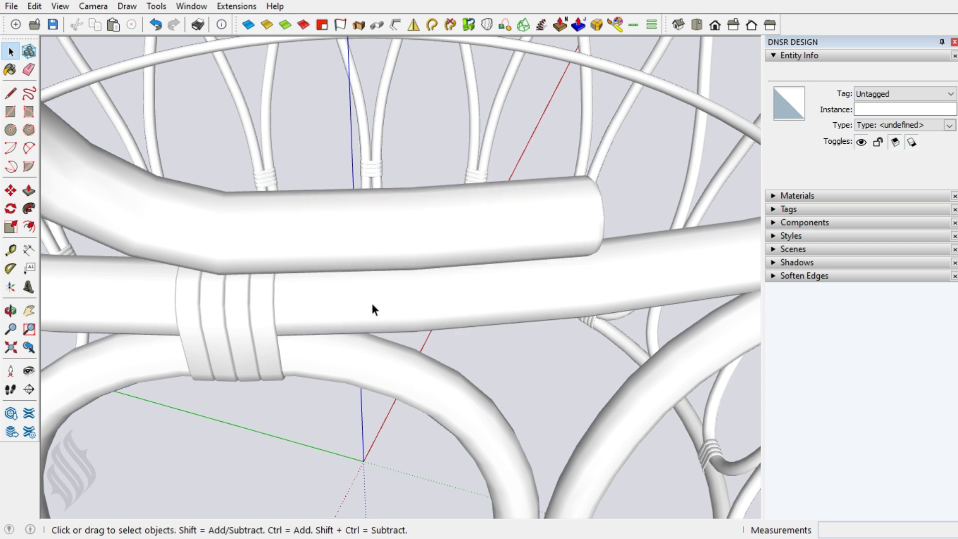
scroll(370, 301, "down", 3)
scroll(375, 307, "down", 3)
scroll(376, 310, "down", 2)
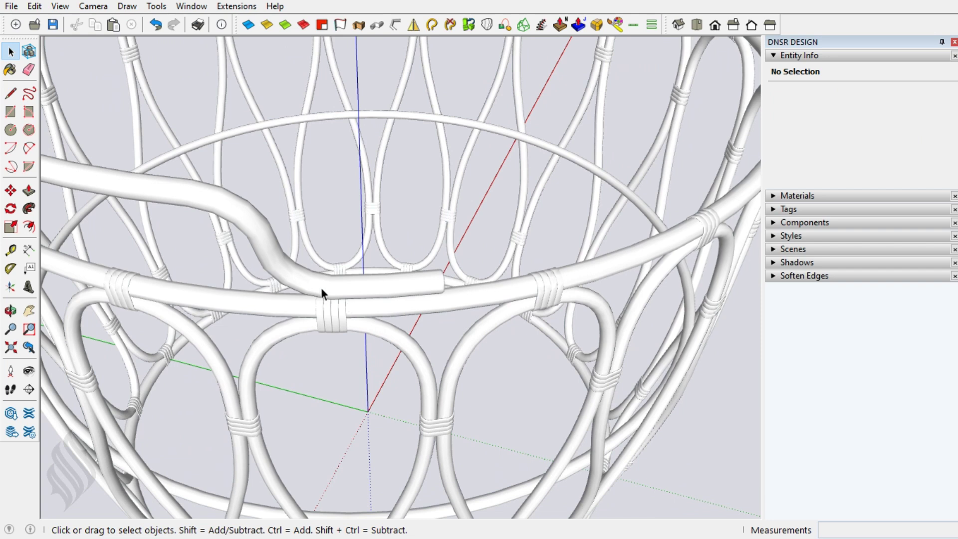
double_click(273, 248)
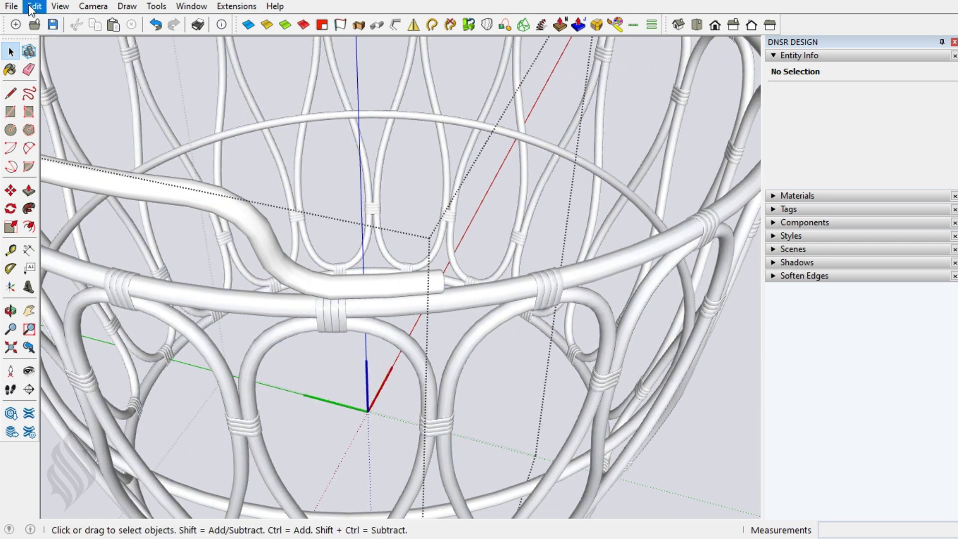
Step: Paste the wrap in place inside the tube, hide the rest of the basket, and show hidden geometry
left_click(33, 6)
key("Escape")
key("ctrl+z")
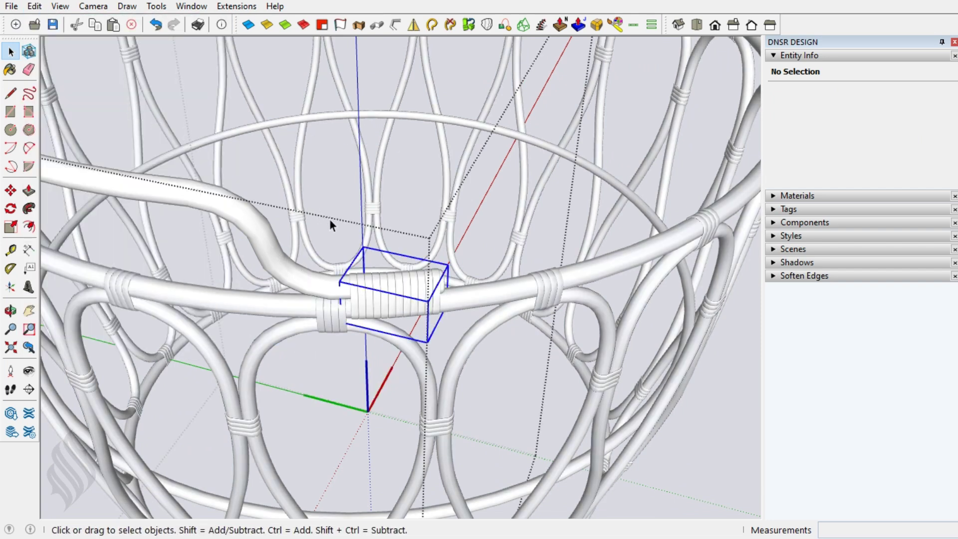
scroll(339, 235, "down", 3)
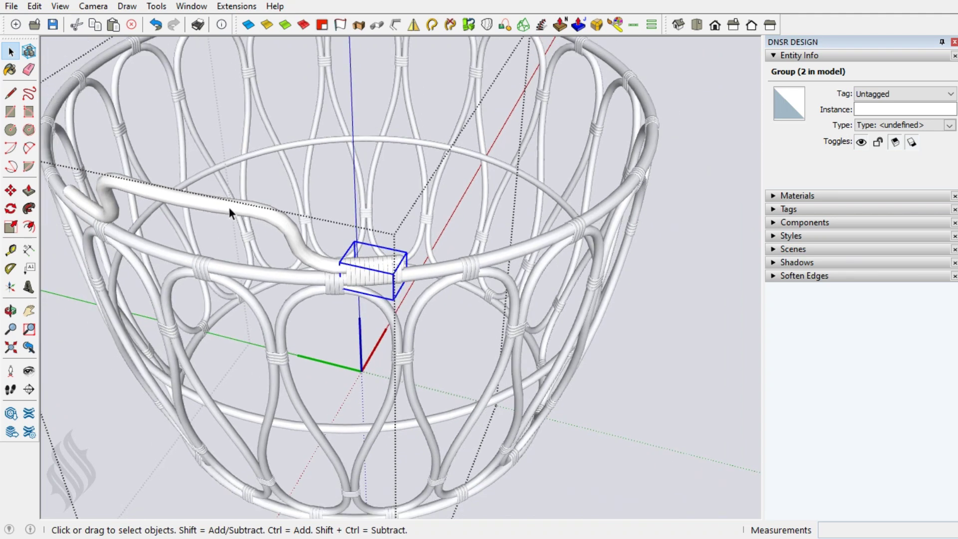
key("h")
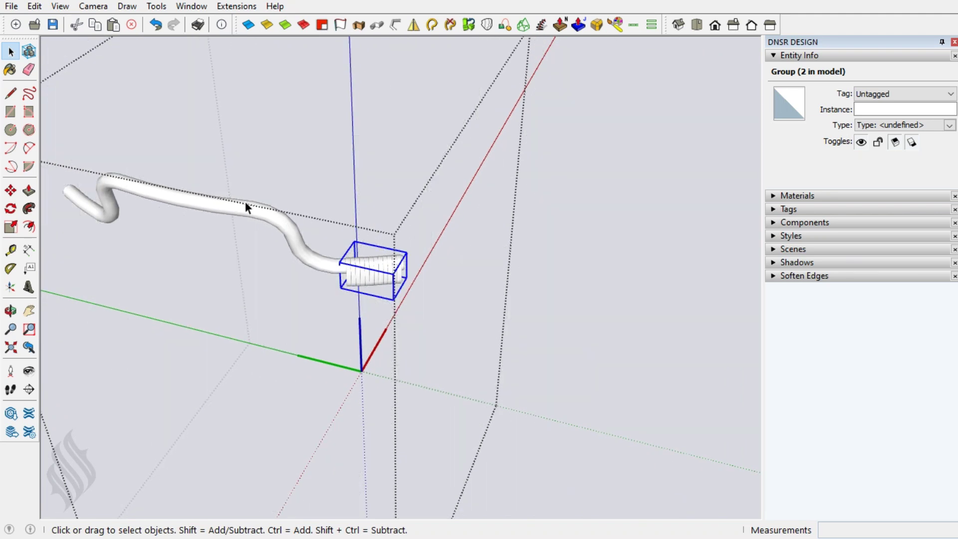
key("alt+h")
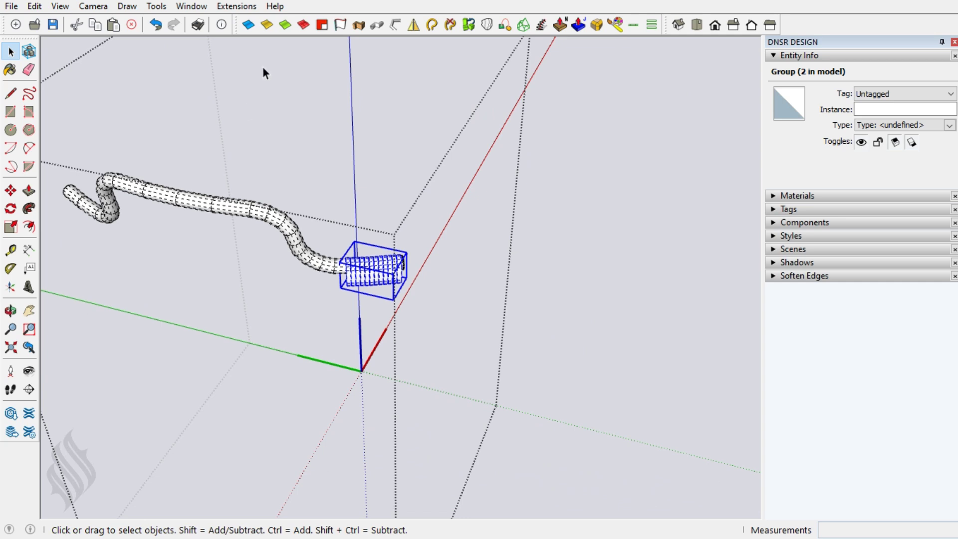
Step: Mirror the wrap to the tube's other end, then view the full basket from a low front angle
left_click(415, 26)
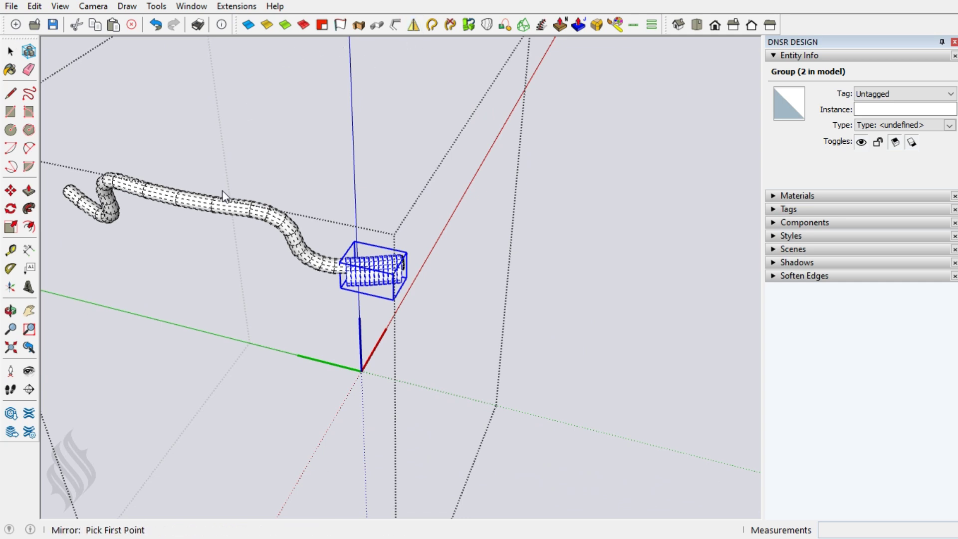
left_click(177, 203)
left_click(152, 219)
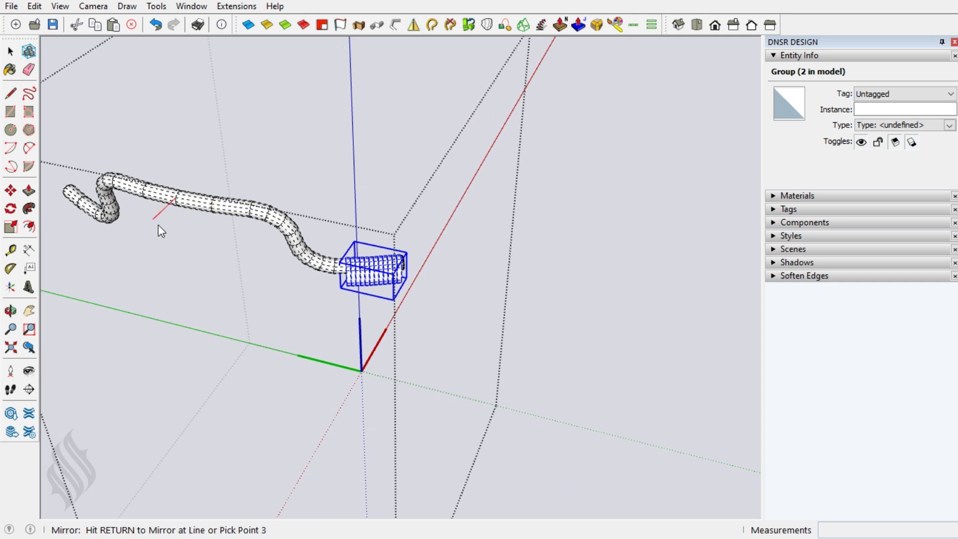
left_click(164, 258)
key("Escape")
mouse_move(477, 309)
middle_mouse_down()
mouse_move(342, 328)
mouse_move(456, 327)
mouse_move(284, 328)
mouse_move(299, 299)
mouse_move(328, 326)
mouse_move(287, 442)
mouse_move(253, 460)
mouse_move(299, 404)
mouse_move(342, 261)
mouse_move(332, 166)
middle_mouse_up()
mouse_move(323, 255)
middle_mouse_down()
mouse_move(439, 363)
mouse_move(379, 389)
mouse_move(340, 298)
mouse_move(369, 230)
mouse_move(392, 447)
mouse_move(387, 367)
mouse_move(414, 374)
middle_mouse_up()
Step: Draw a 19,5 line along the red axis from the model origin
scroll(414, 373, "up", 2)
scroll(414, 374, "up", 1)
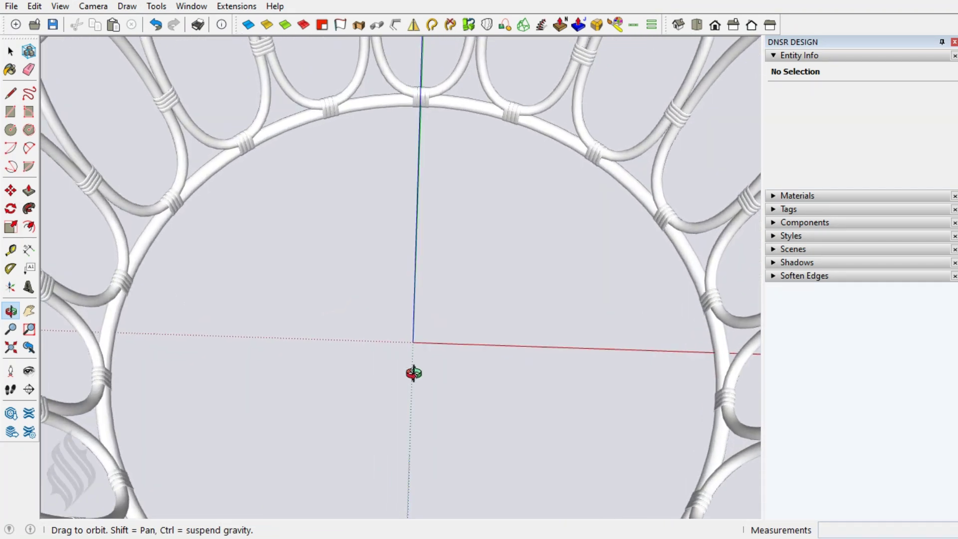
key("l")
left_click(413, 343)
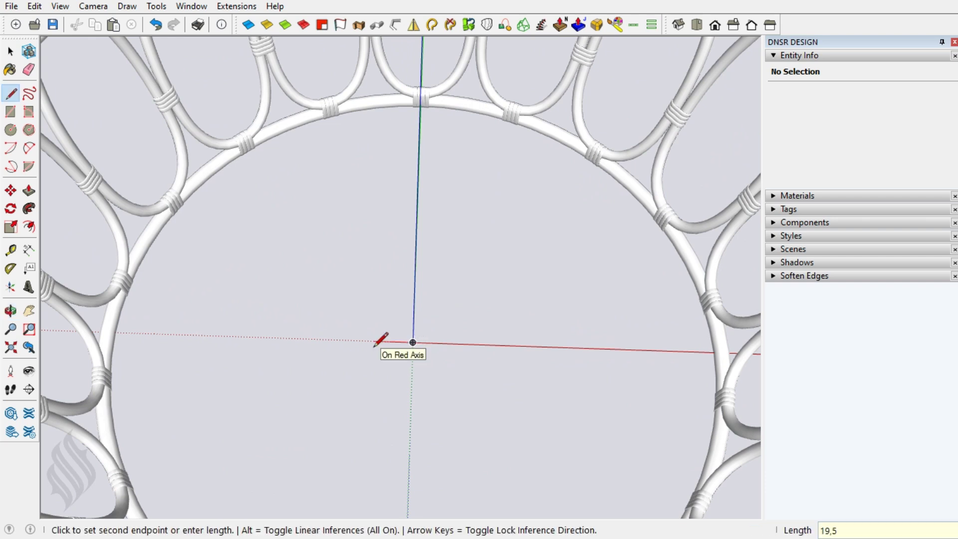
key("Return")
key("space")
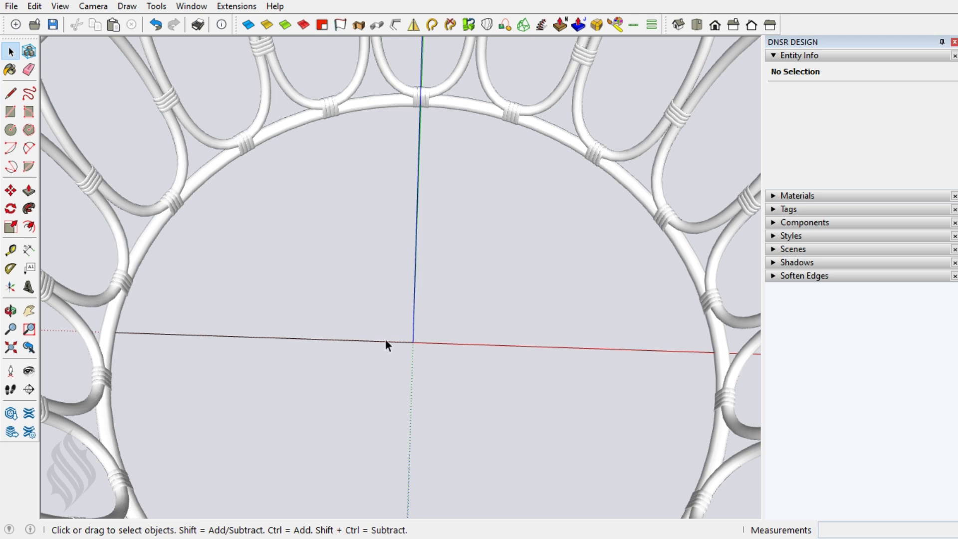
left_click(401, 341)
Step: Rotate the new line 90° to stand it upright, and erase stray edges
key("q")
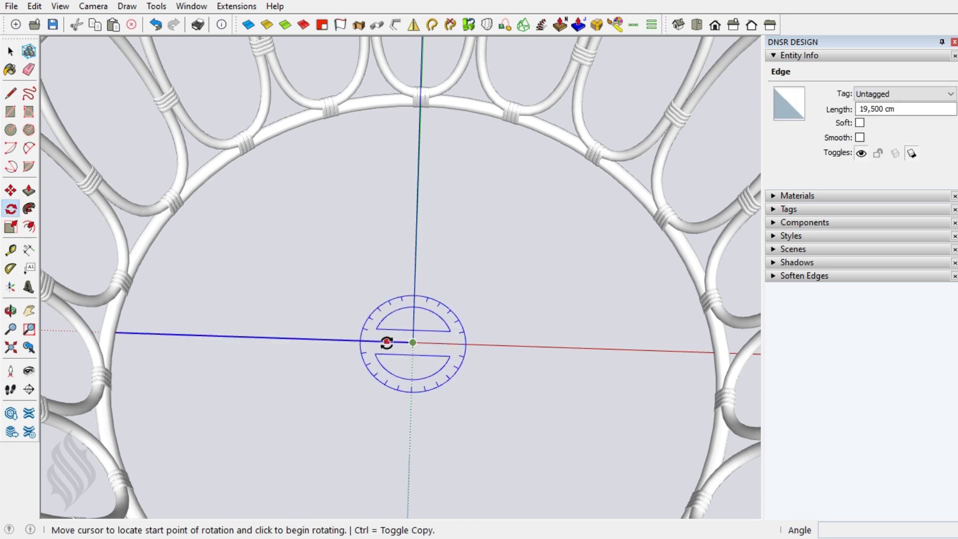
left_click(387, 341)
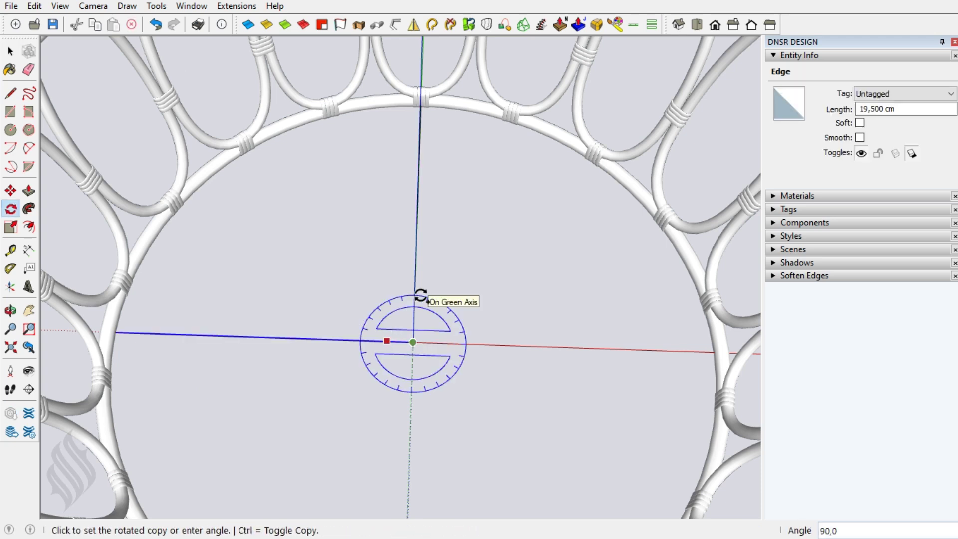
left_click(421, 295)
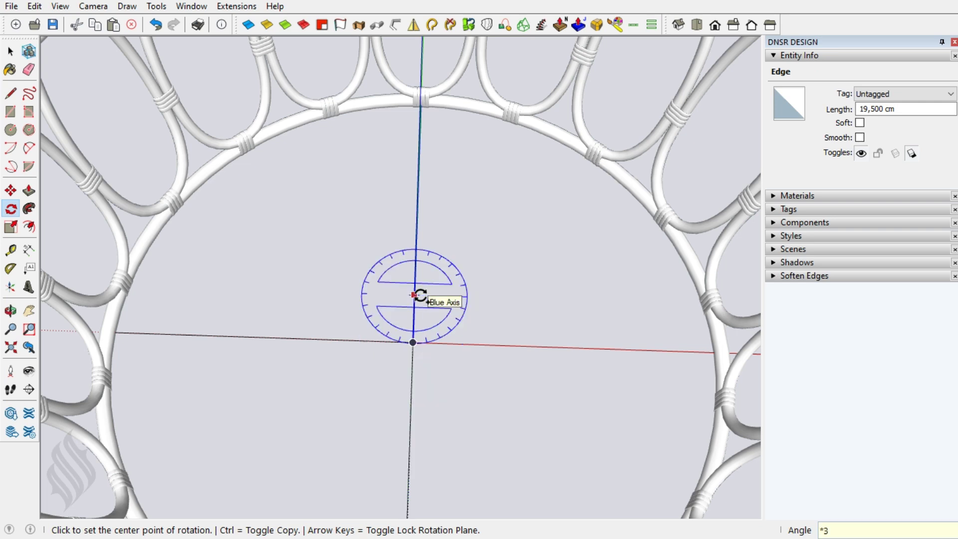
key("space")
key("e")
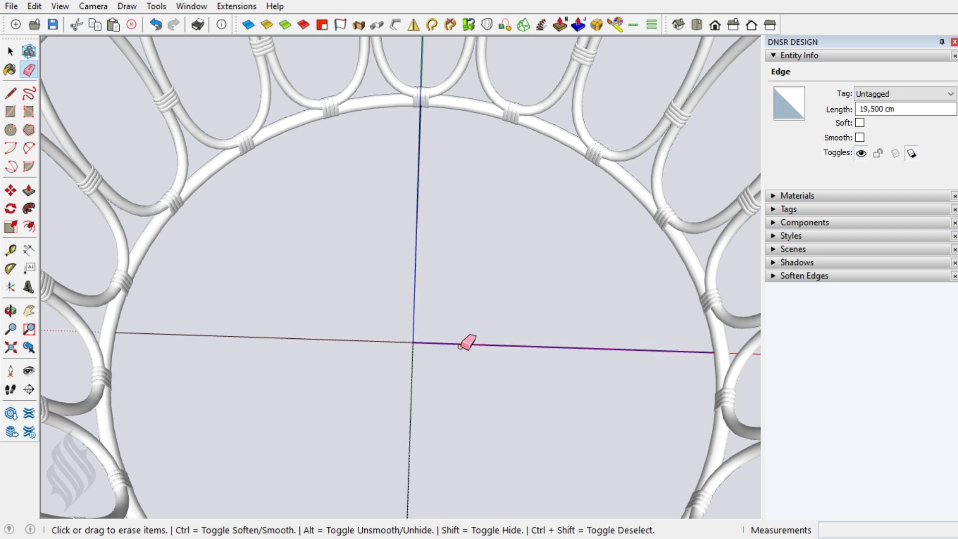
key("space")
scroll(397, 358, "up", 2)
scroll(396, 358, "up", 3)
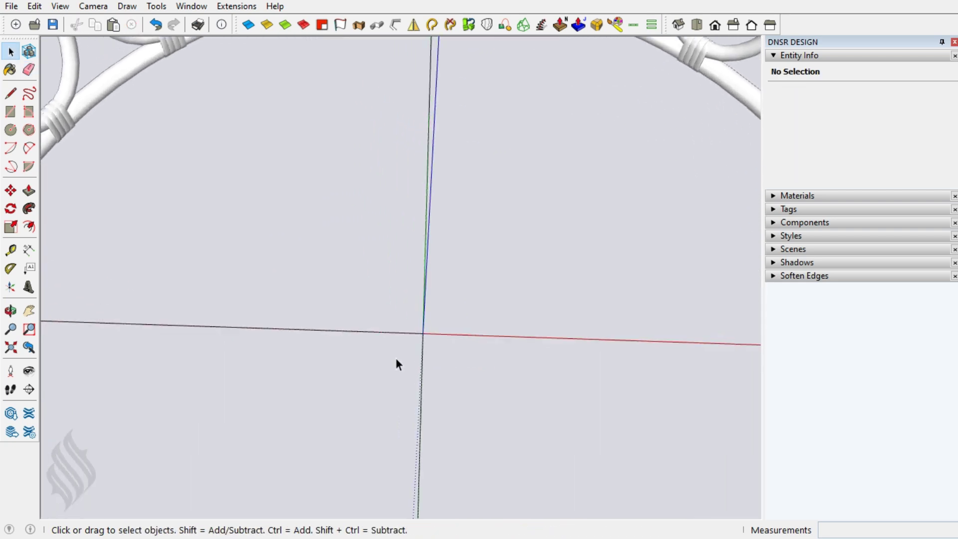
scroll(397, 358, "up", 2)
Step: Select the 19,000 cm edge running left of the origin
key("l")
left_click(423, 329)
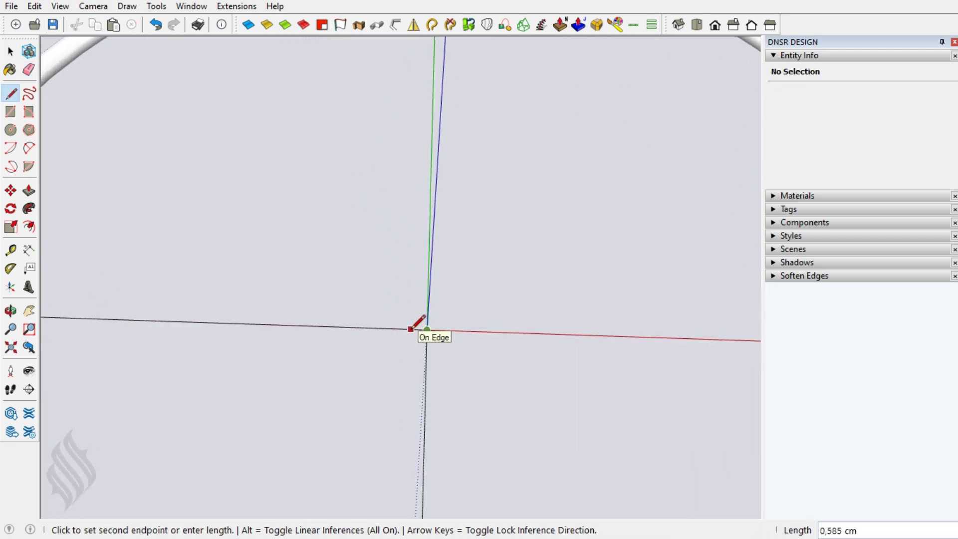
key("Escape")
key("space")
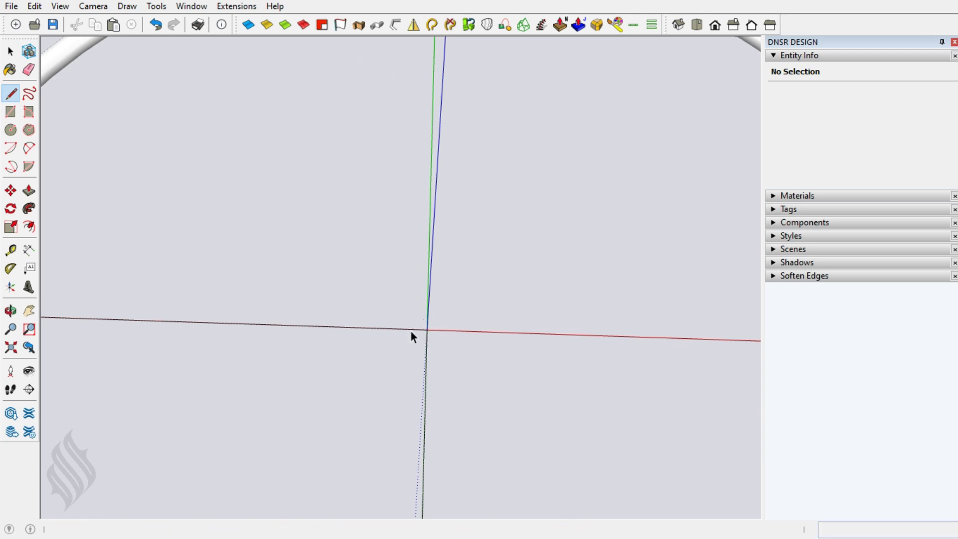
key("e")
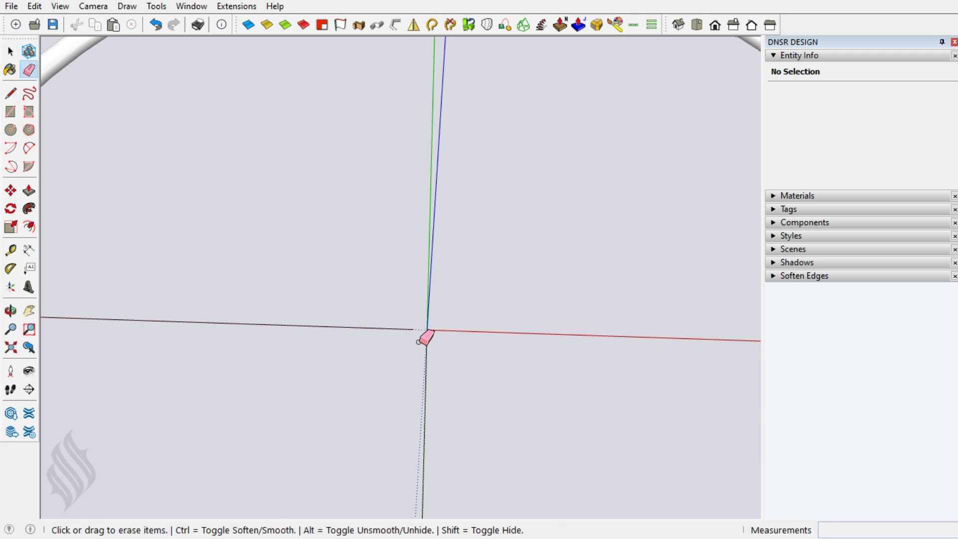
key("space")
left_click(408, 330)
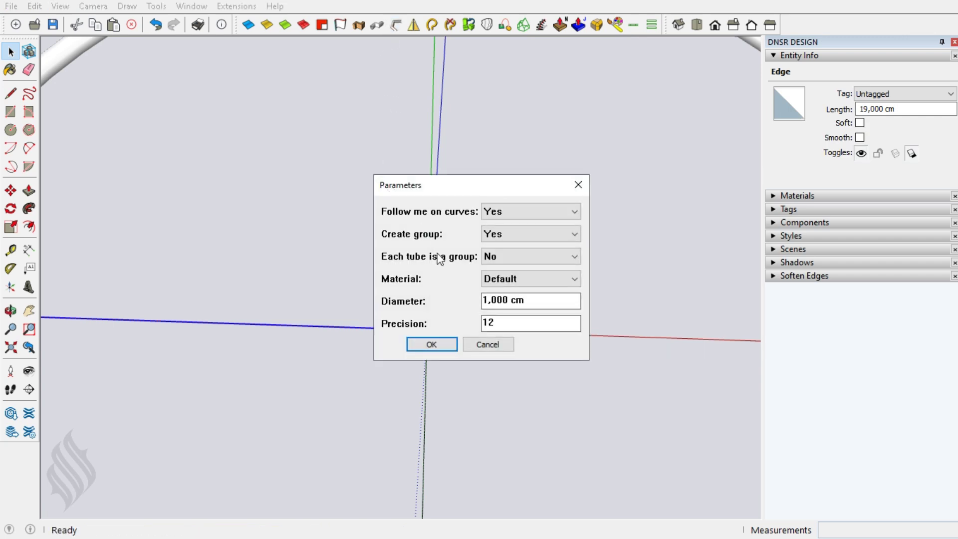
Step: Create 1,000 cm diameter tubes along the left edge and the vertical edge through the origin
left_click(431, 345)
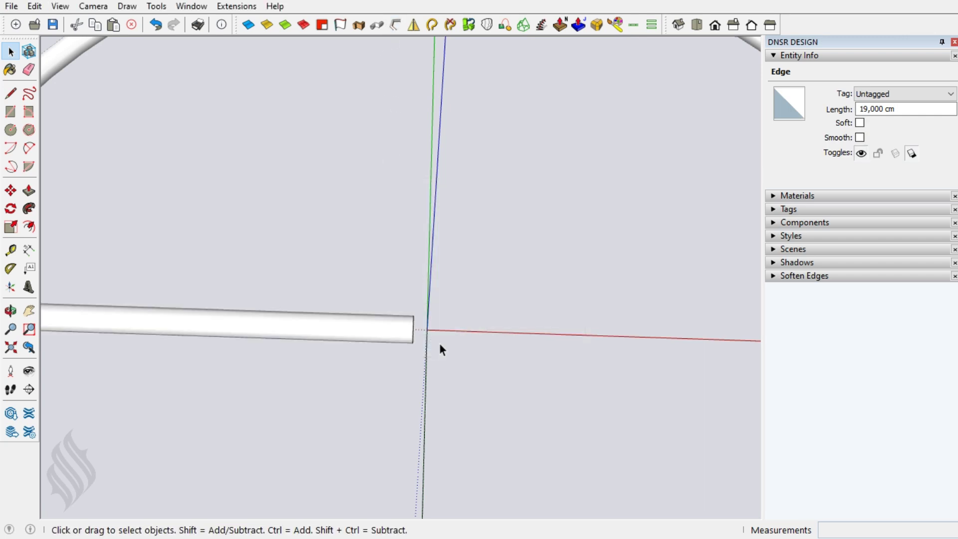
left_click(440, 345)
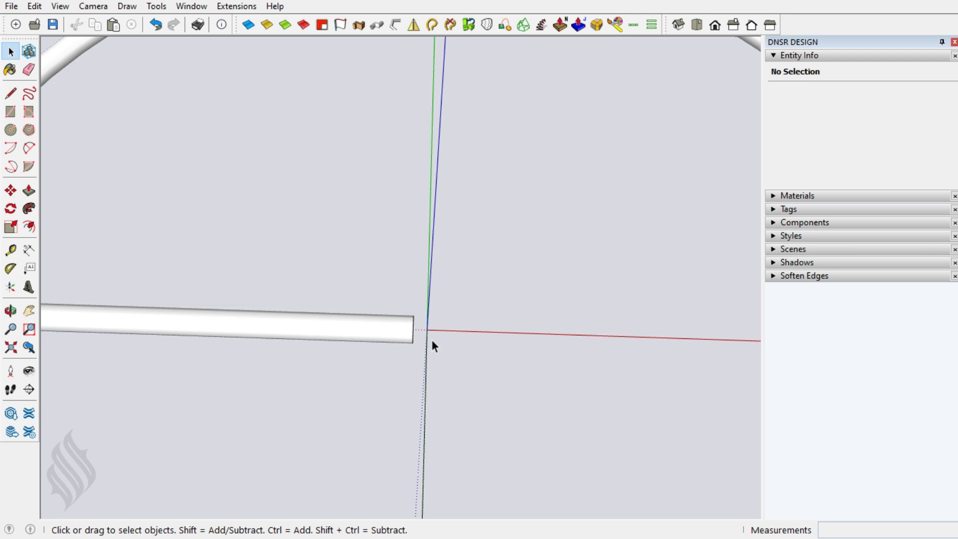
left_click(427, 338)
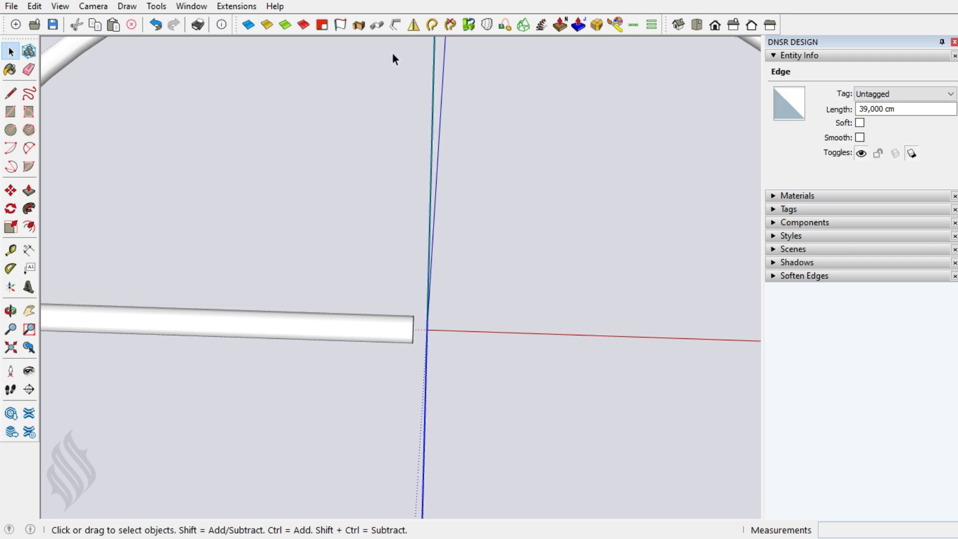
left_click(395, 25)
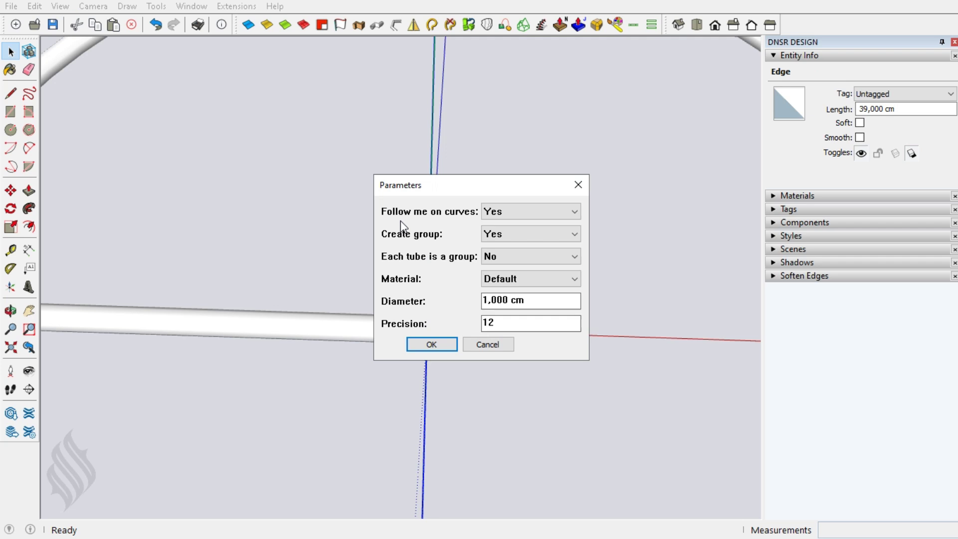
key("Return")
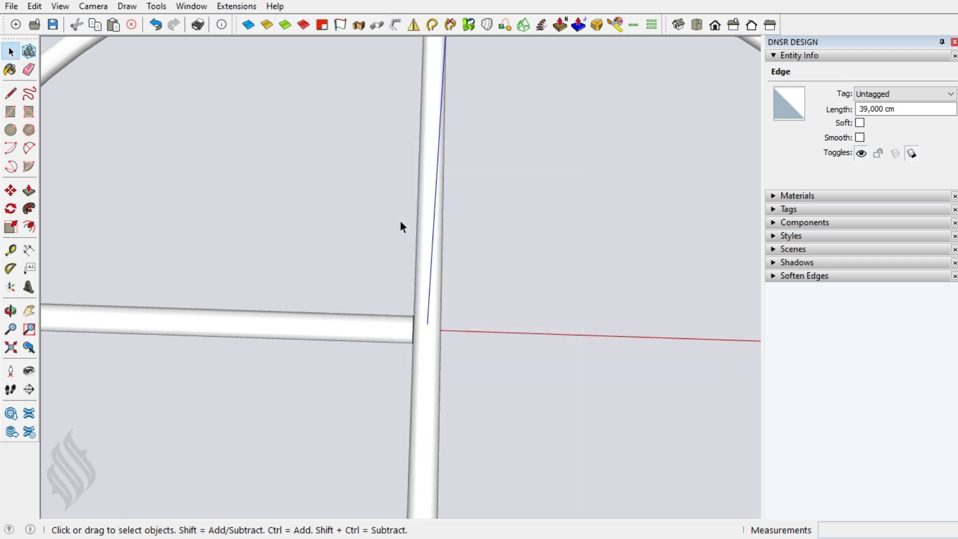
Step: Open the horizontal tube group and window-select the edges at both its ends
left_click(393, 328)
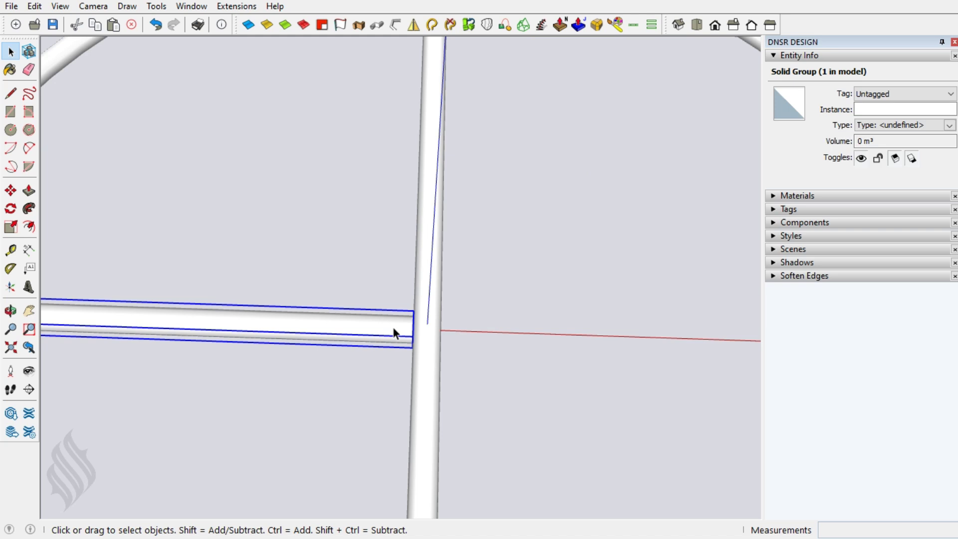
key("ctrl+z")
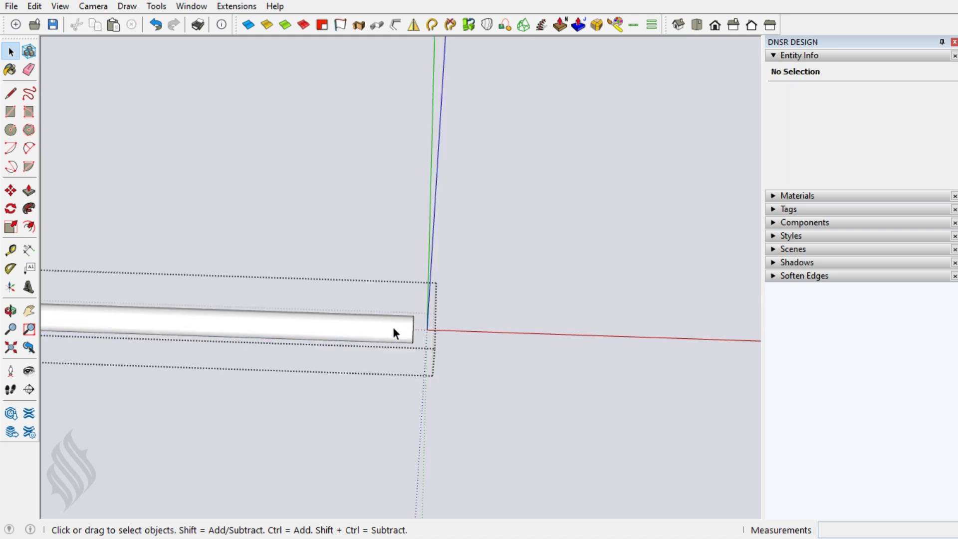
left_click_drag(388, 288, 444, 391)
scroll(397, 367, "down", 3)
left_click_drag(140, 320, 172, 376, "shift")
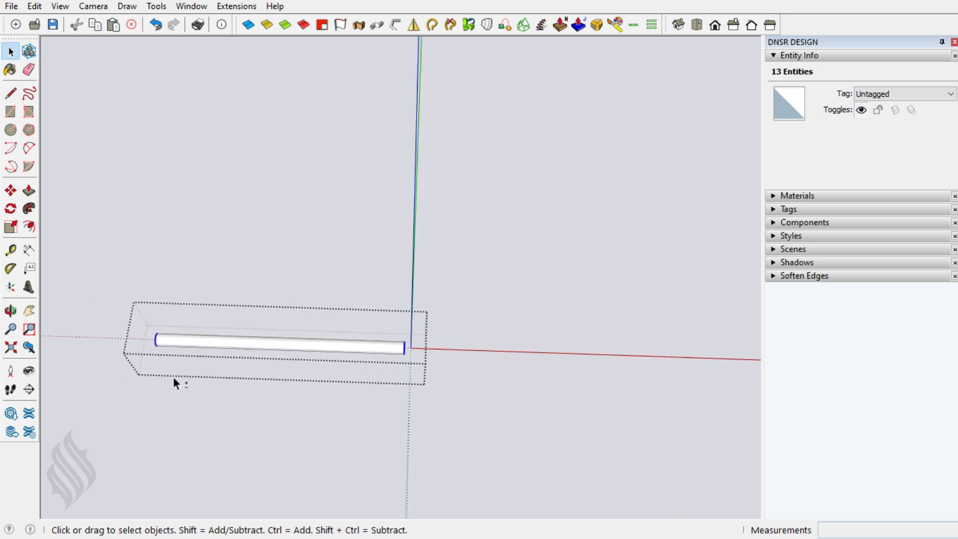
Step: Round off the selected horizontal tube ends with Round Corner, then exit the group
key("ctrl+r")
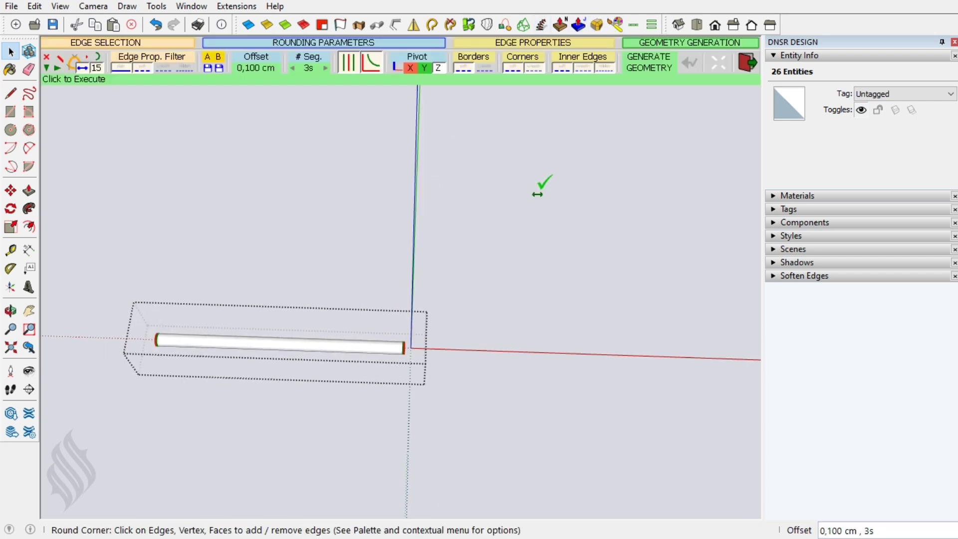
left_click(633, 73)
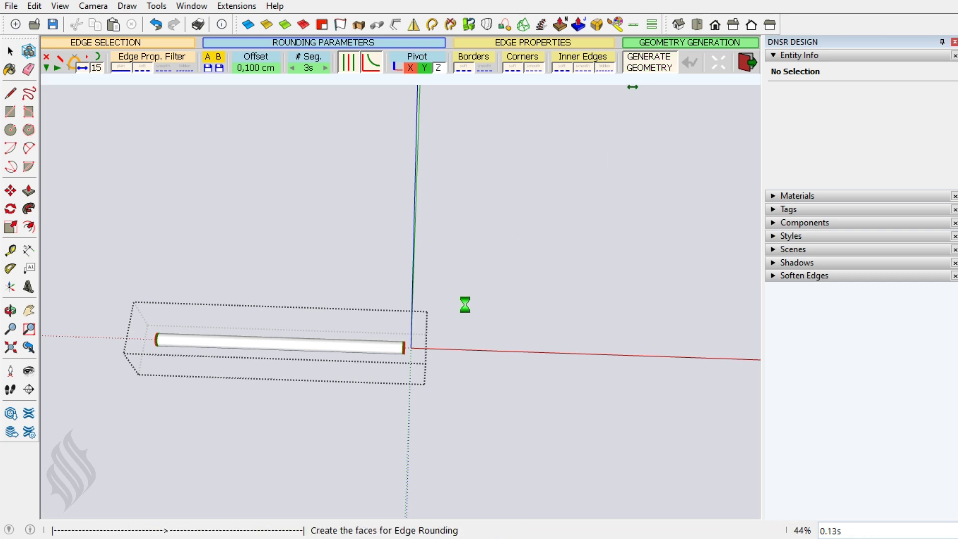
key("space")
key("Escape")
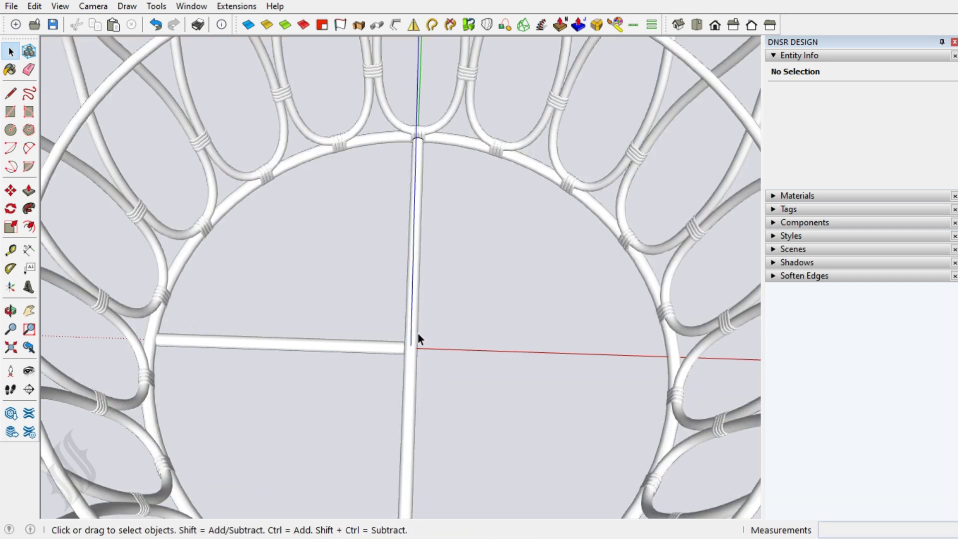
Step: Open the vertical tube group and round off its end edges the same way
double_click(414, 325)
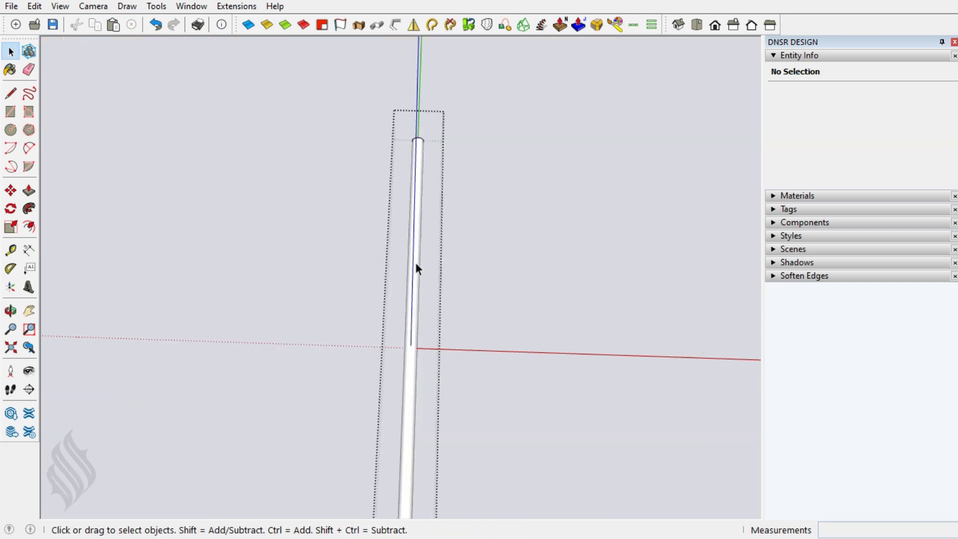
left_click_drag(378, 122, 464, 158)
scroll(421, 158, "down", 3)
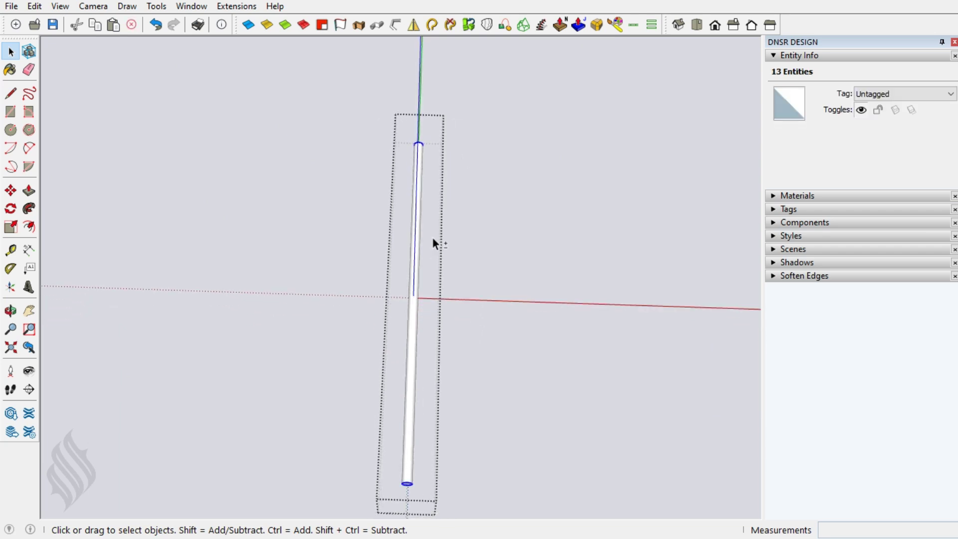
left_click(595, 28)
left_click(639, 67)
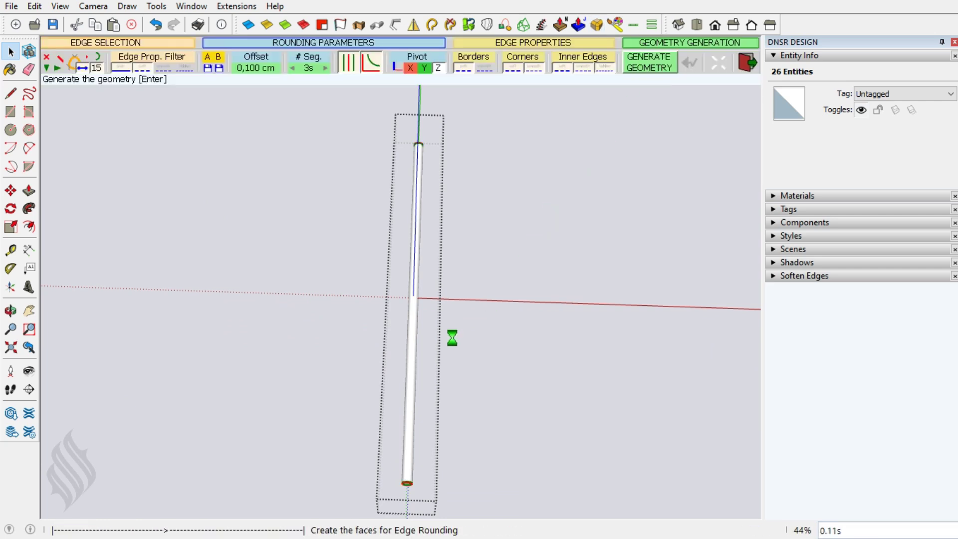
key("Escape")
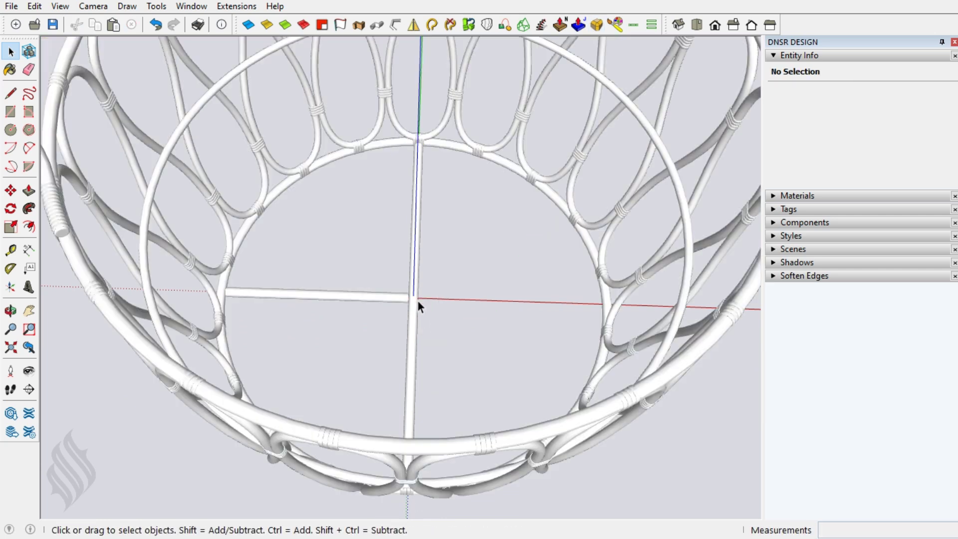
scroll(408, 291, "up", 2)
scroll(406, 290, "up", 3)
scroll(406, 297, "up", 2)
scroll(399, 310, "up", 1)
Step: Select the left horizontal tube and mirror it across the crossing point to the right side
left_click(398, 314)
mouse_move(468, 392)
middle_mouse_down()
mouse_move(327, 376)
mouse_move(252, 325)
middle_mouse_up()
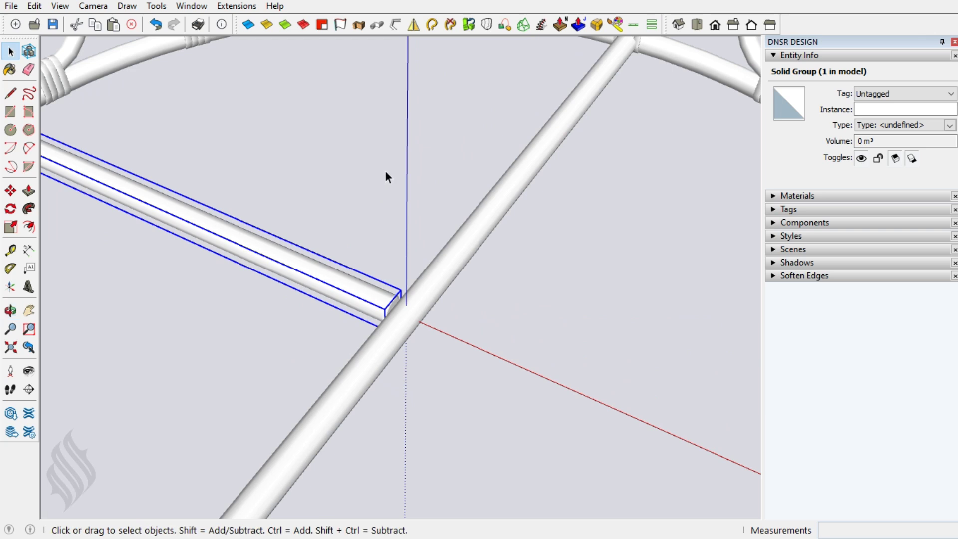
left_click(414, 25)
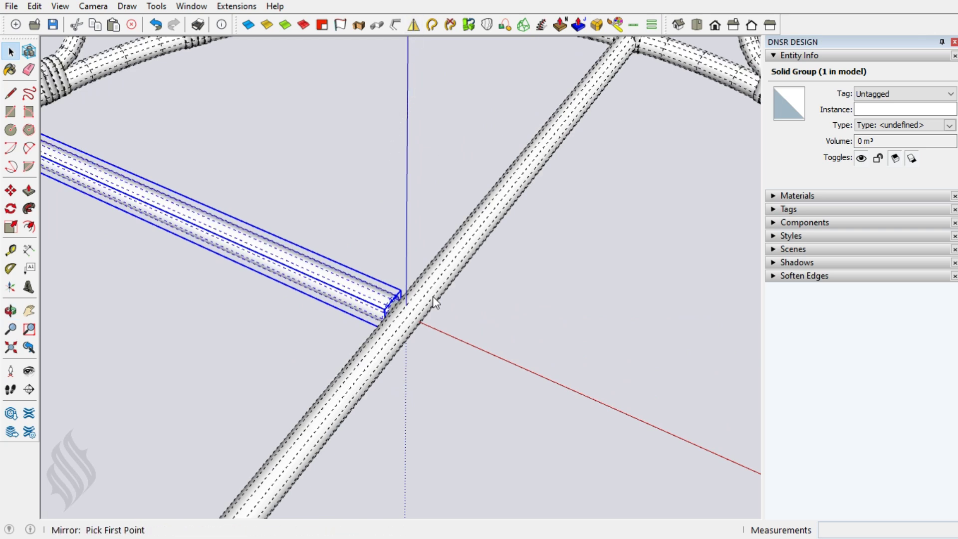
left_click(406, 305)
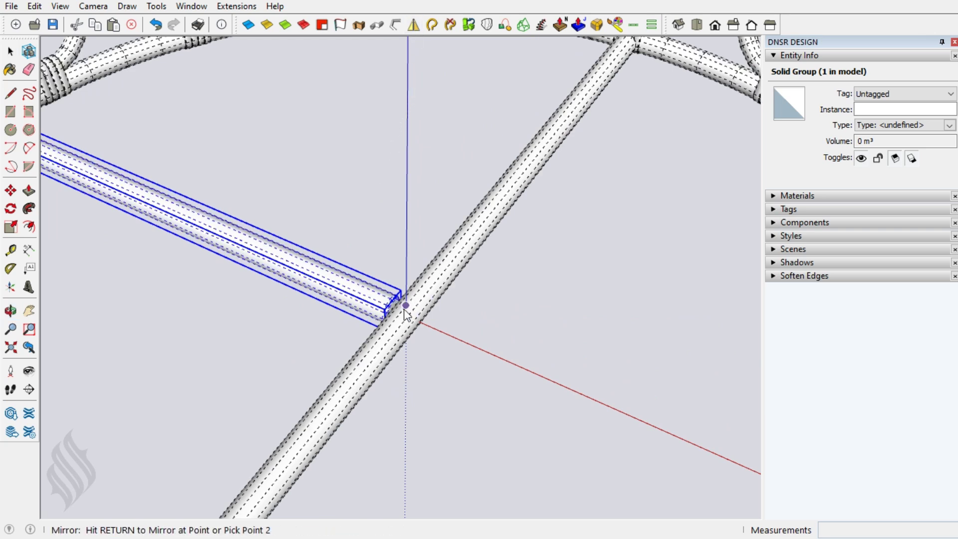
left_click(385, 334)
left_click(375, 245)
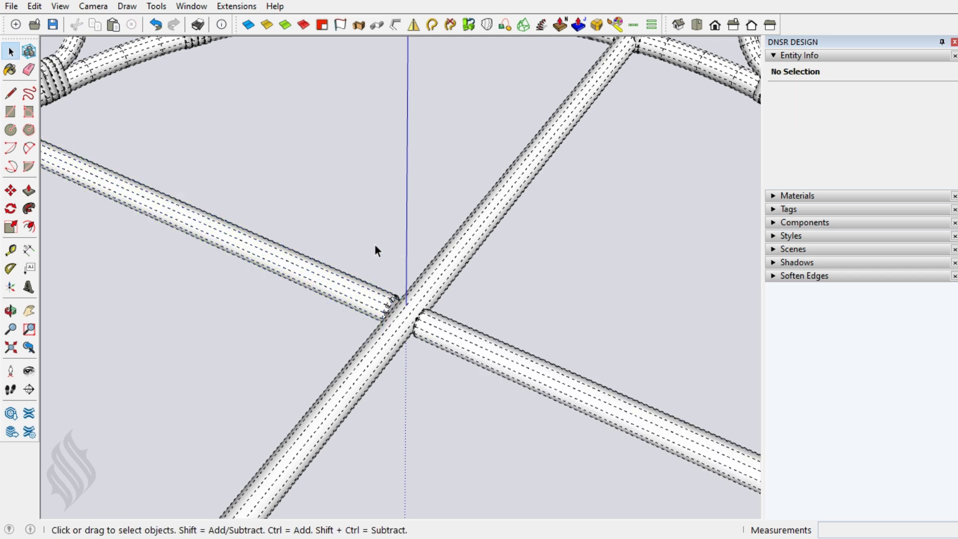
mouse_move(381, 269)
middle_mouse_down()
mouse_move(384, 309)
mouse_move(433, 404)
mouse_move(421, 408)
middle_mouse_up()
scroll(384, 309, "down", 3)
Step: Unhide the last hidden spiral rings, switch to the Front view, and show textures
left_click(36, 6)
mouse_move(60, 223)
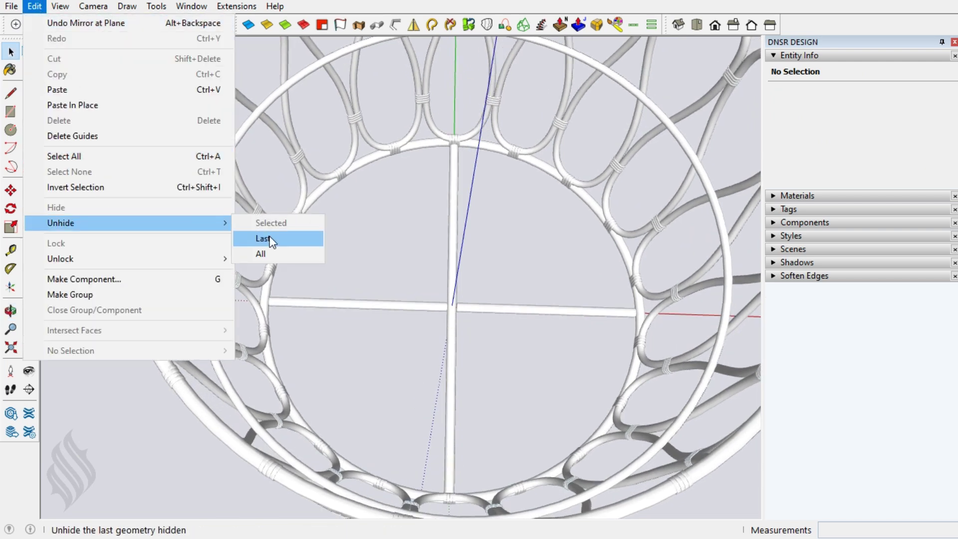
left_click(267, 239)
key("F4")
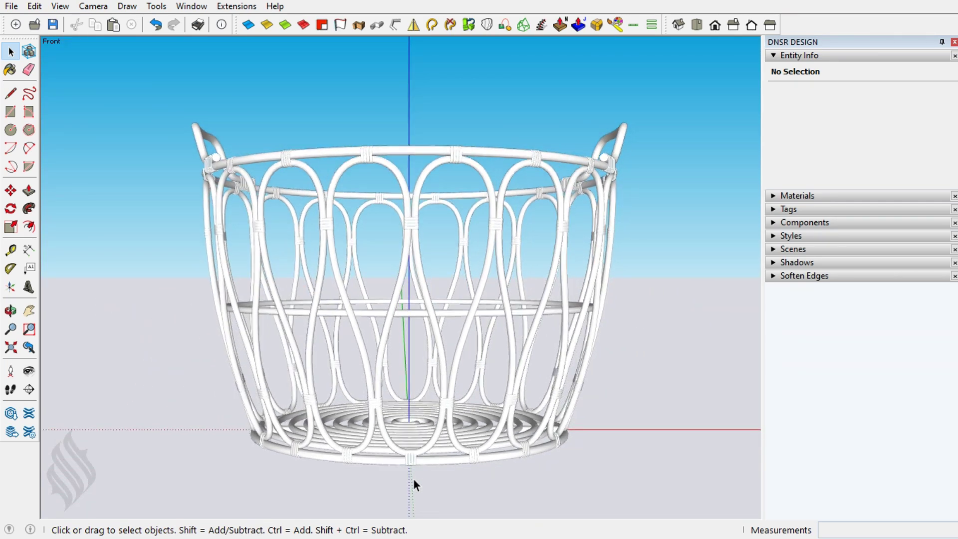
key("t")
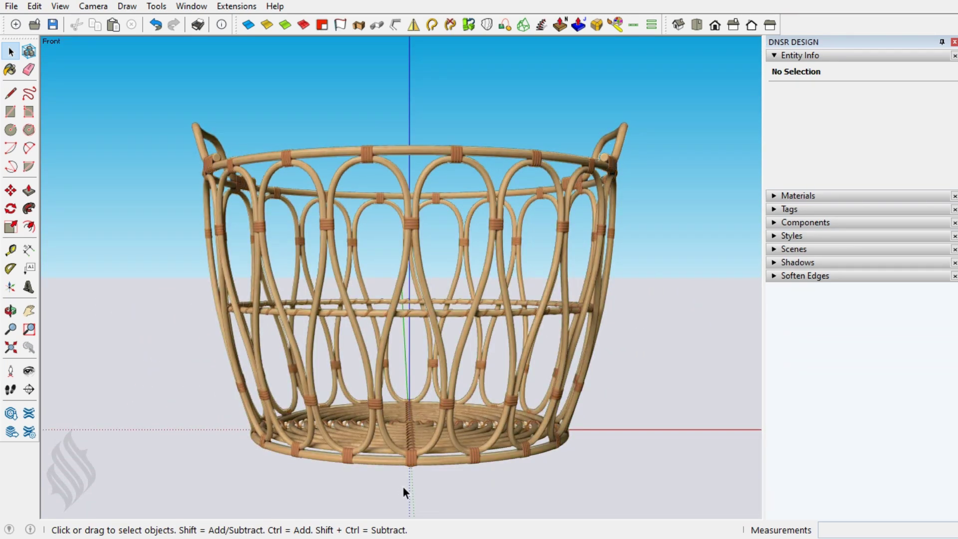